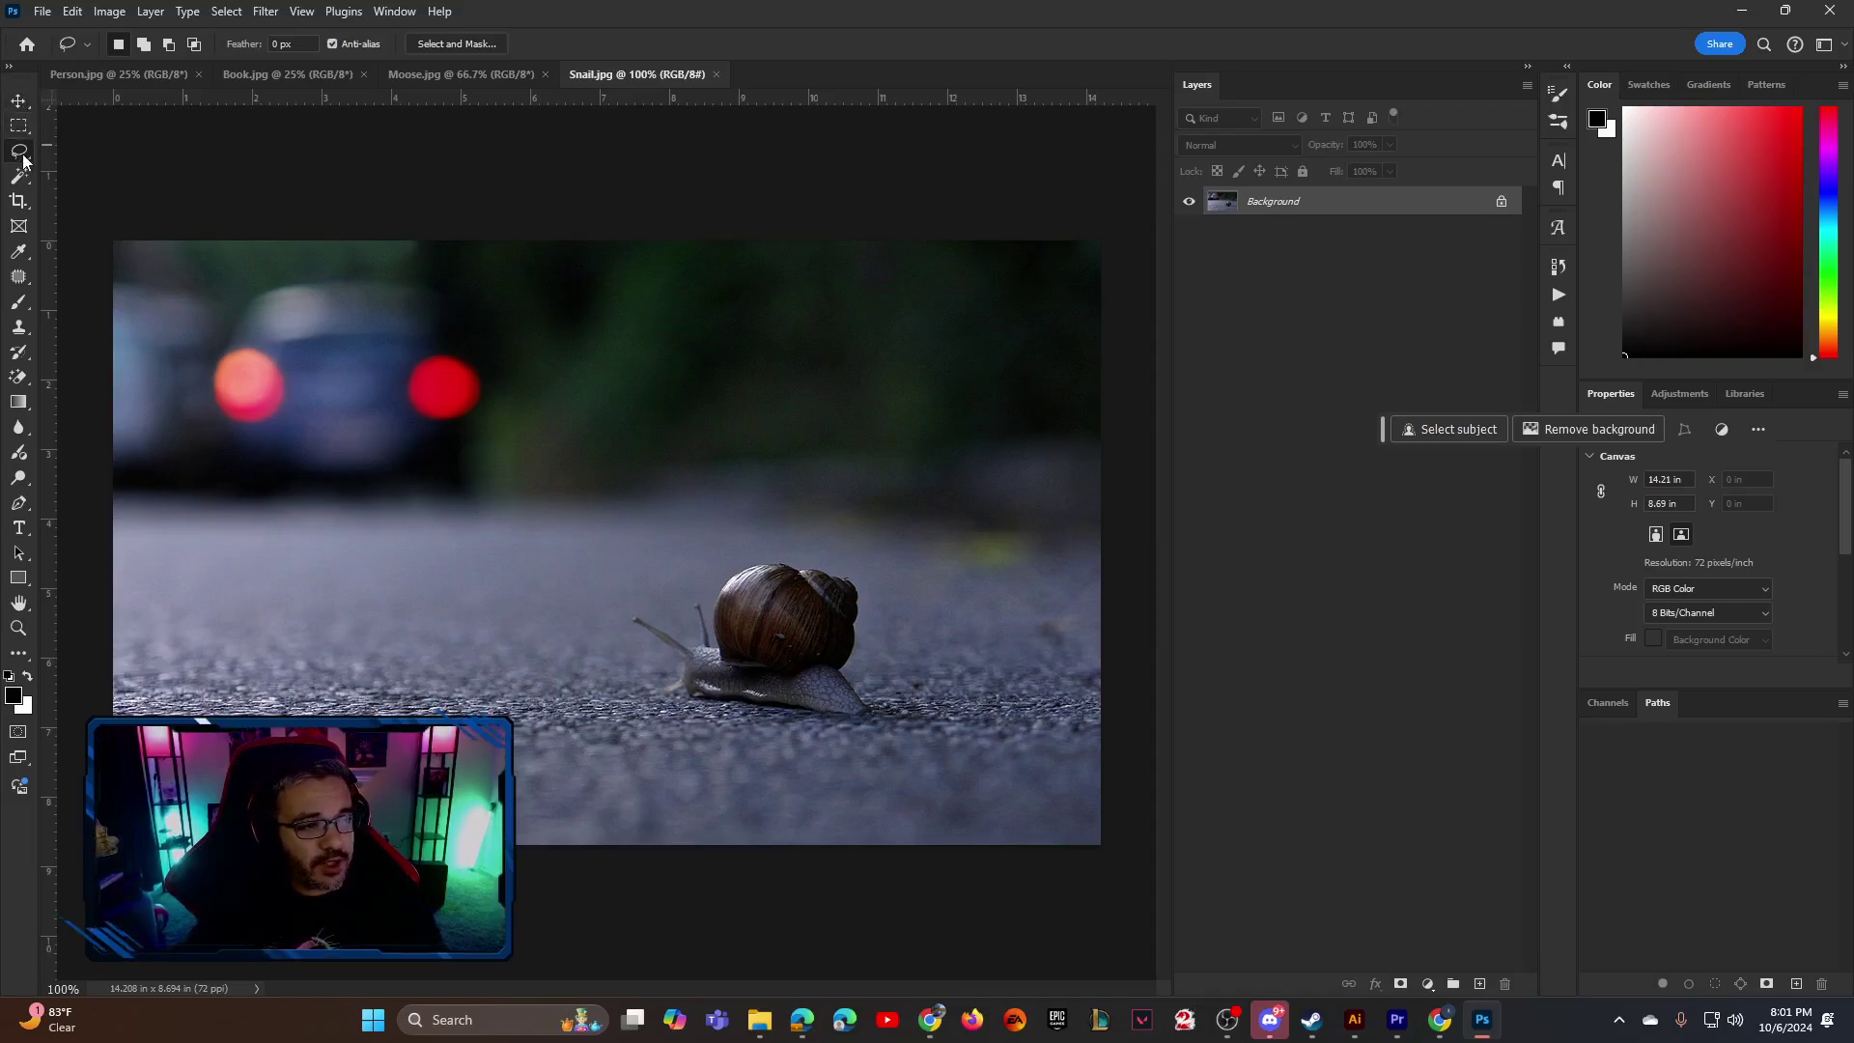
Look through the selection tools and the lasso variants, ending with the standard Lasso Tool active
{"action": "left_click", "coordinate": [21, 102]}
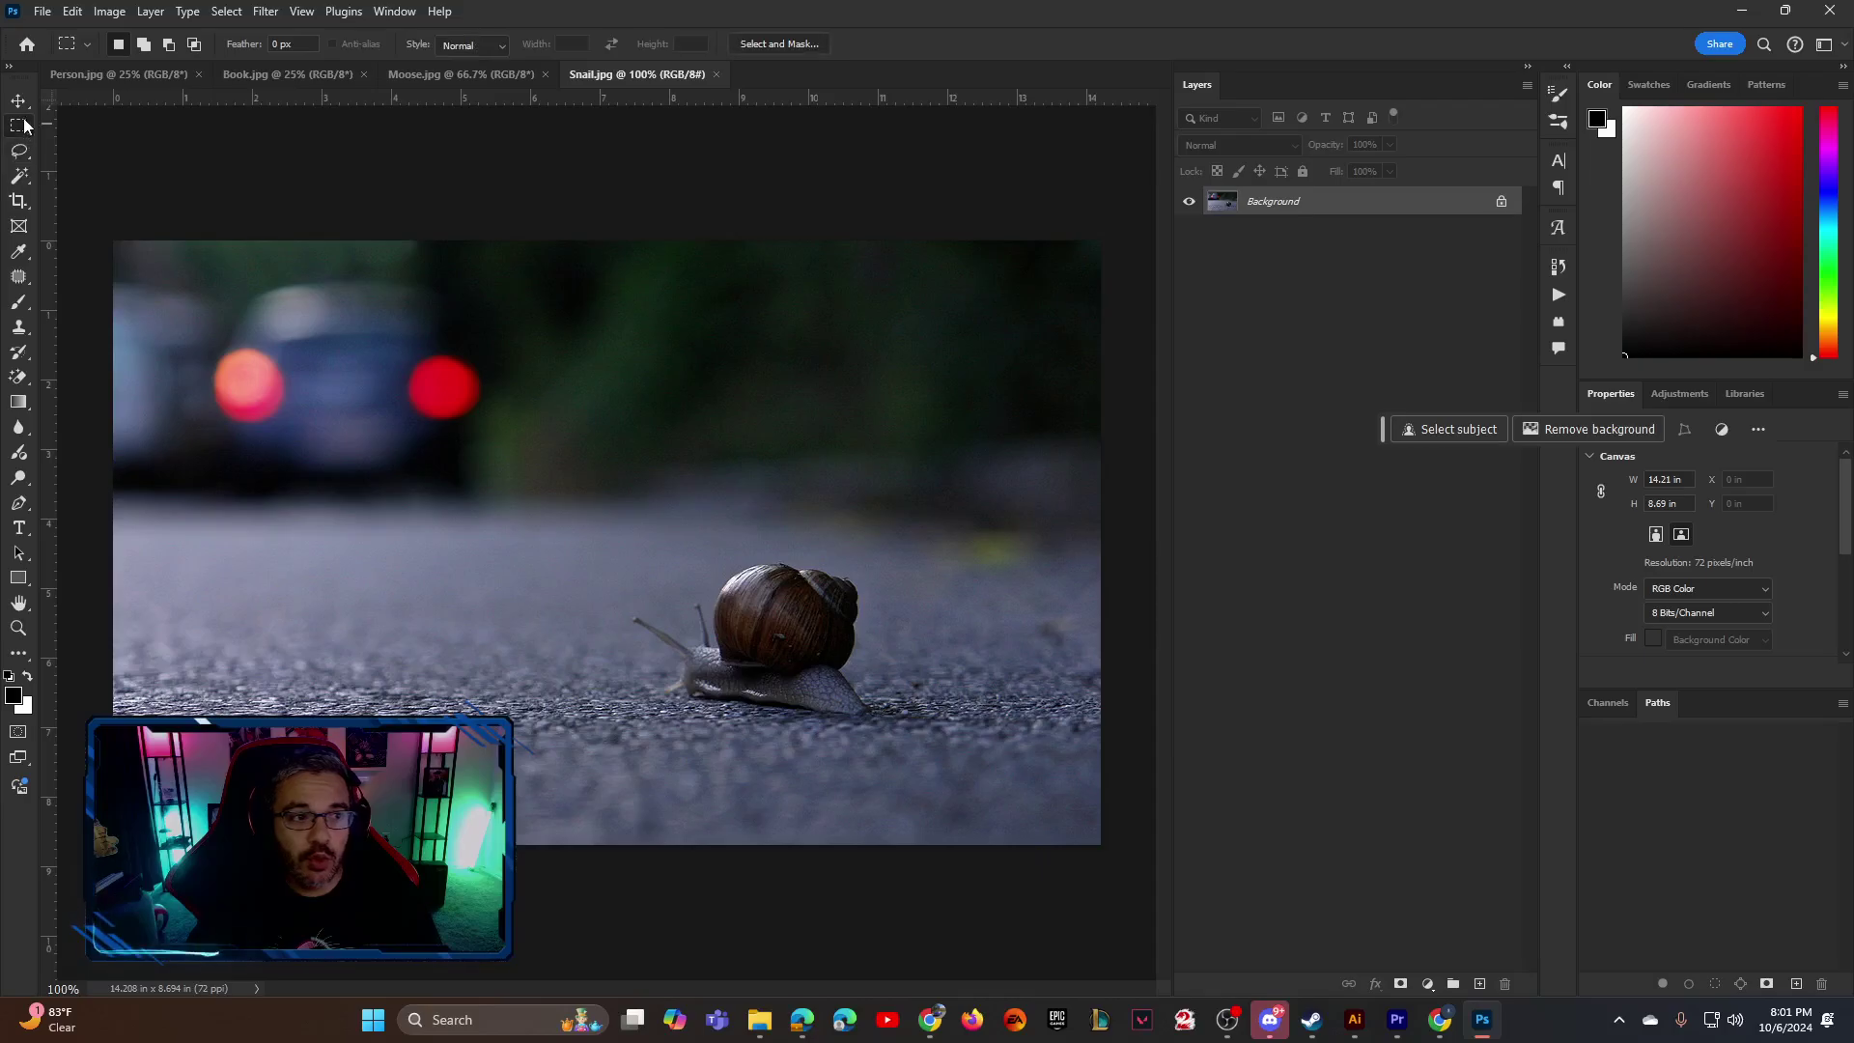
{"action": "left_click", "coordinate": [20, 151]}
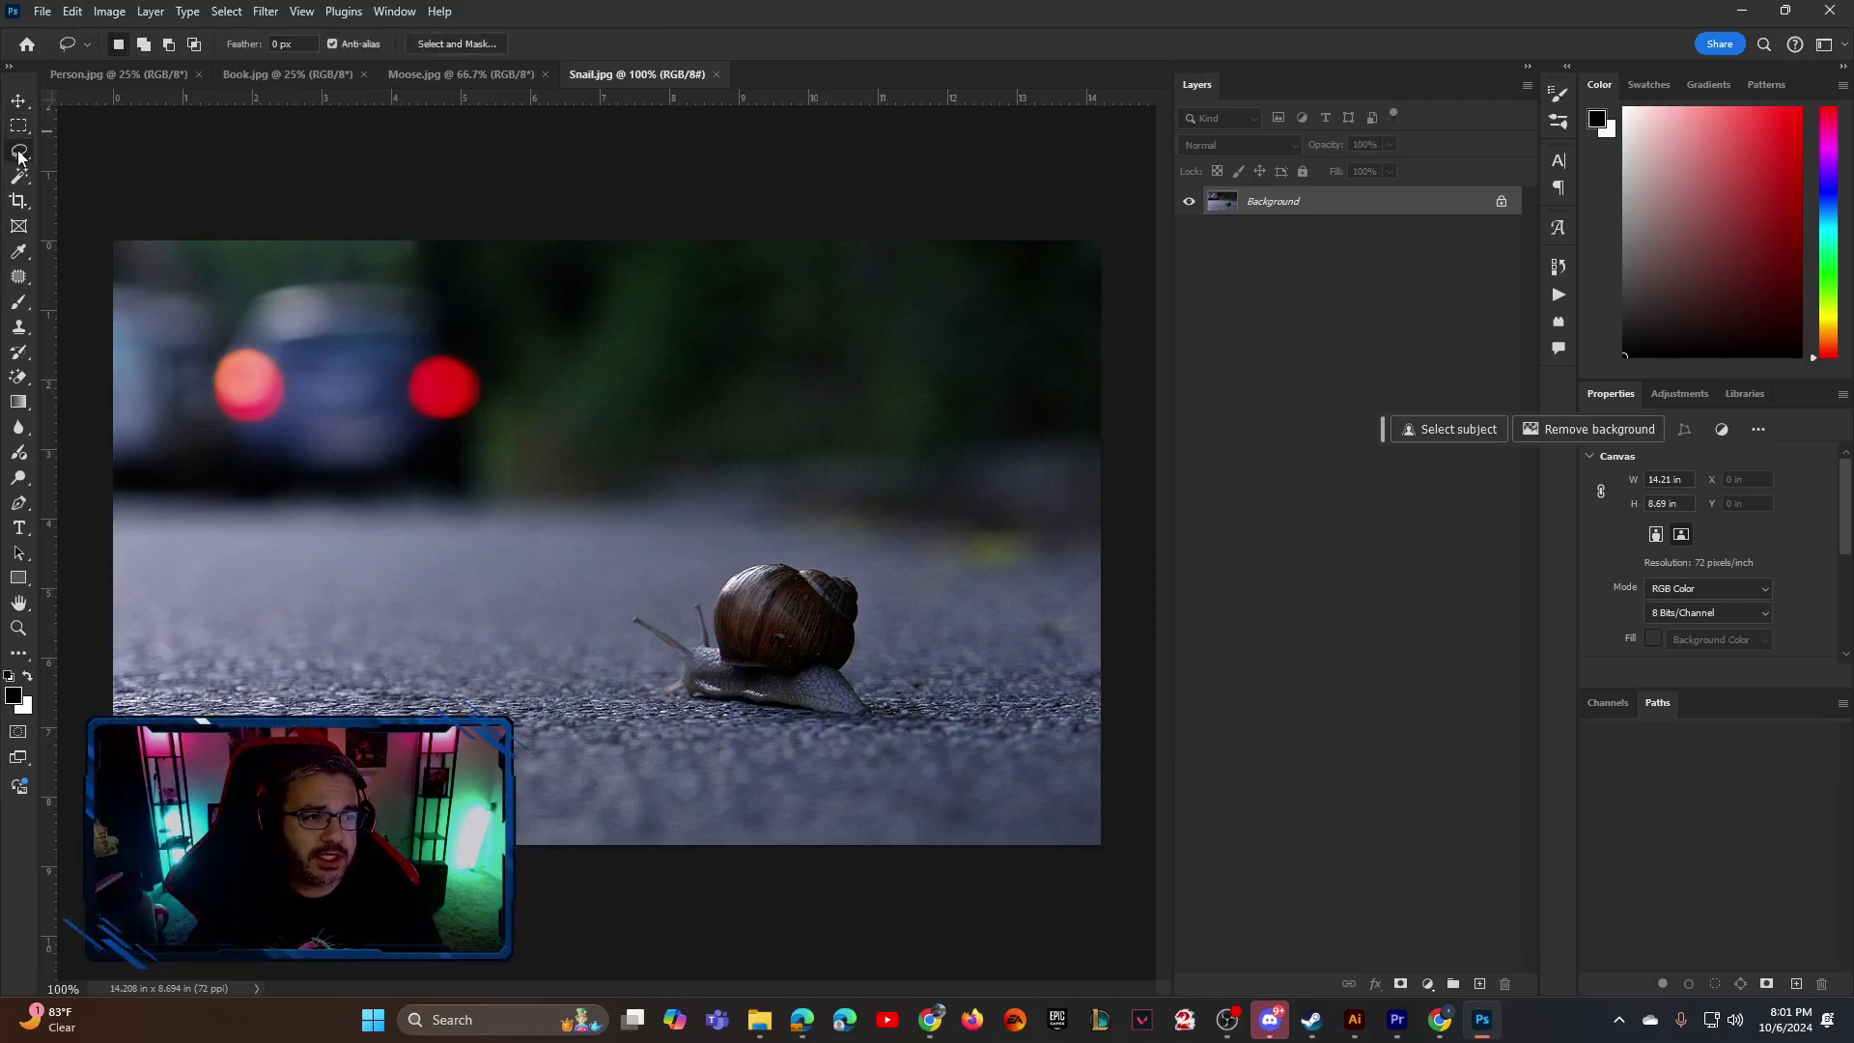
{"action": "right_click", "coordinate": [19, 154]}
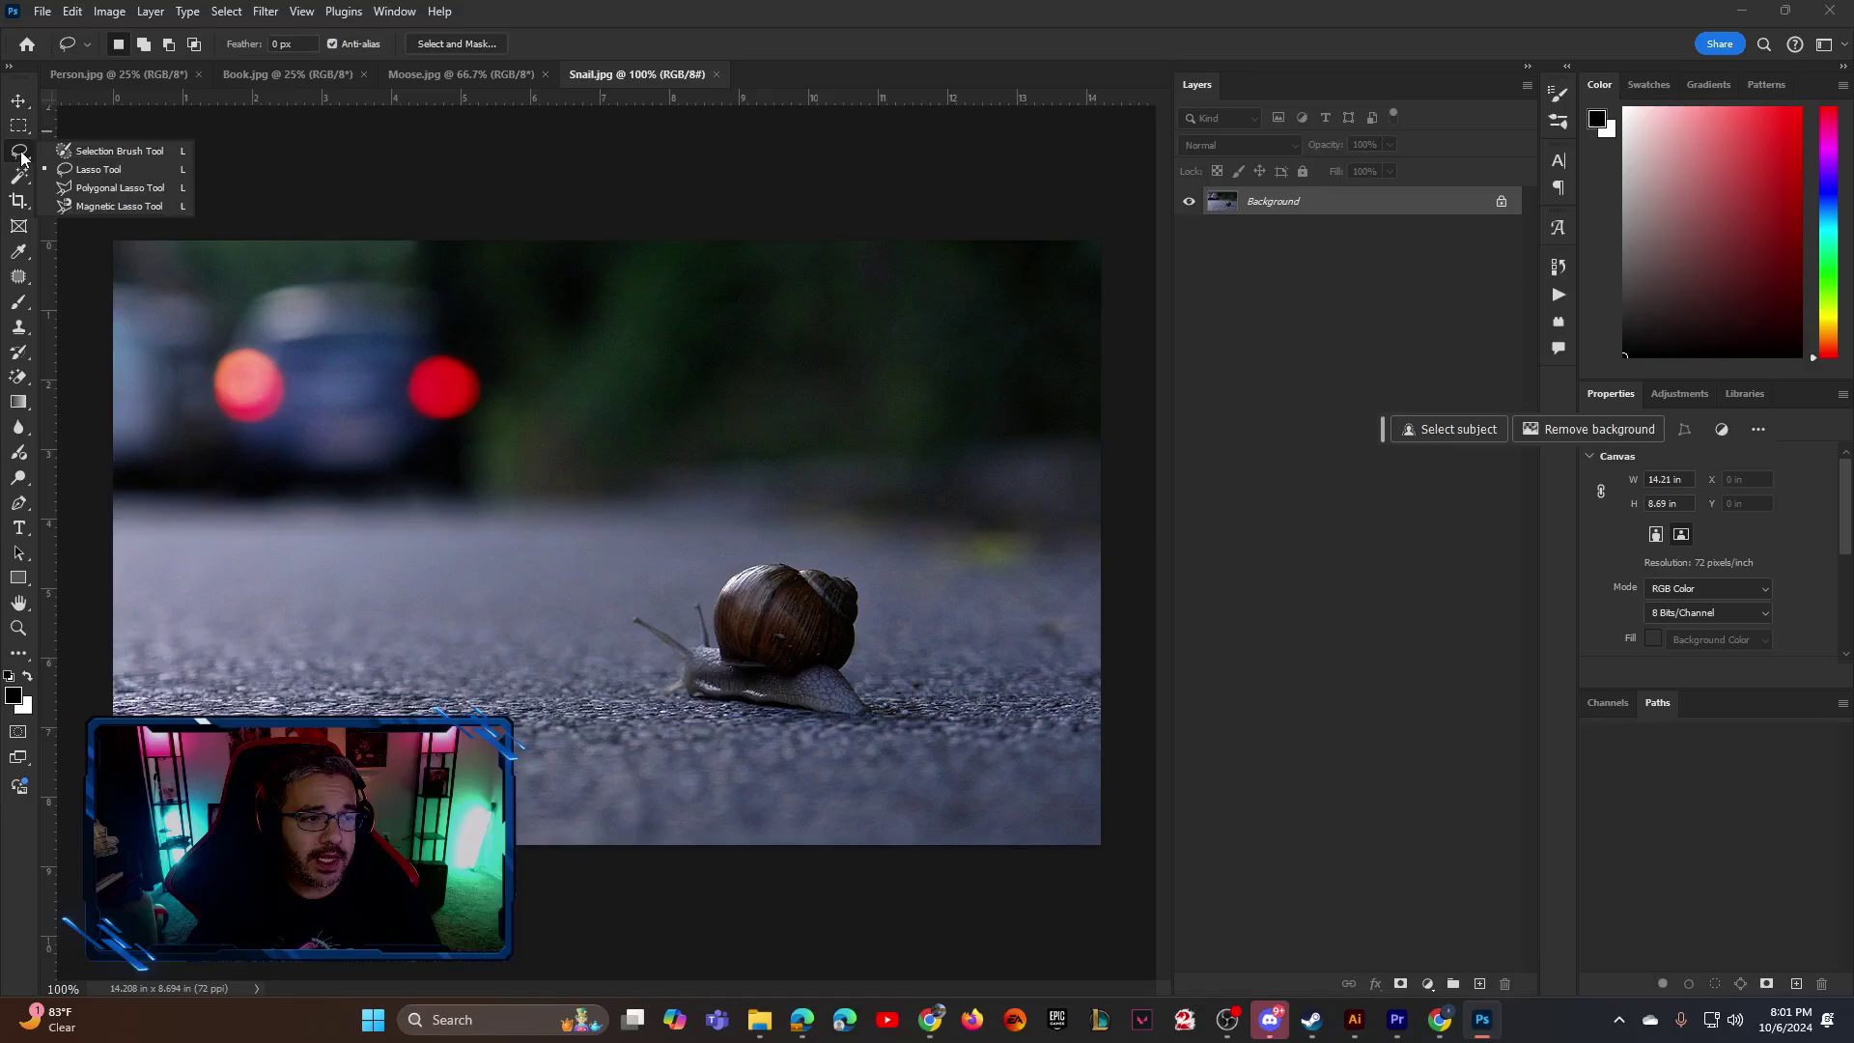
{"action": "key", "text": "Escape"}
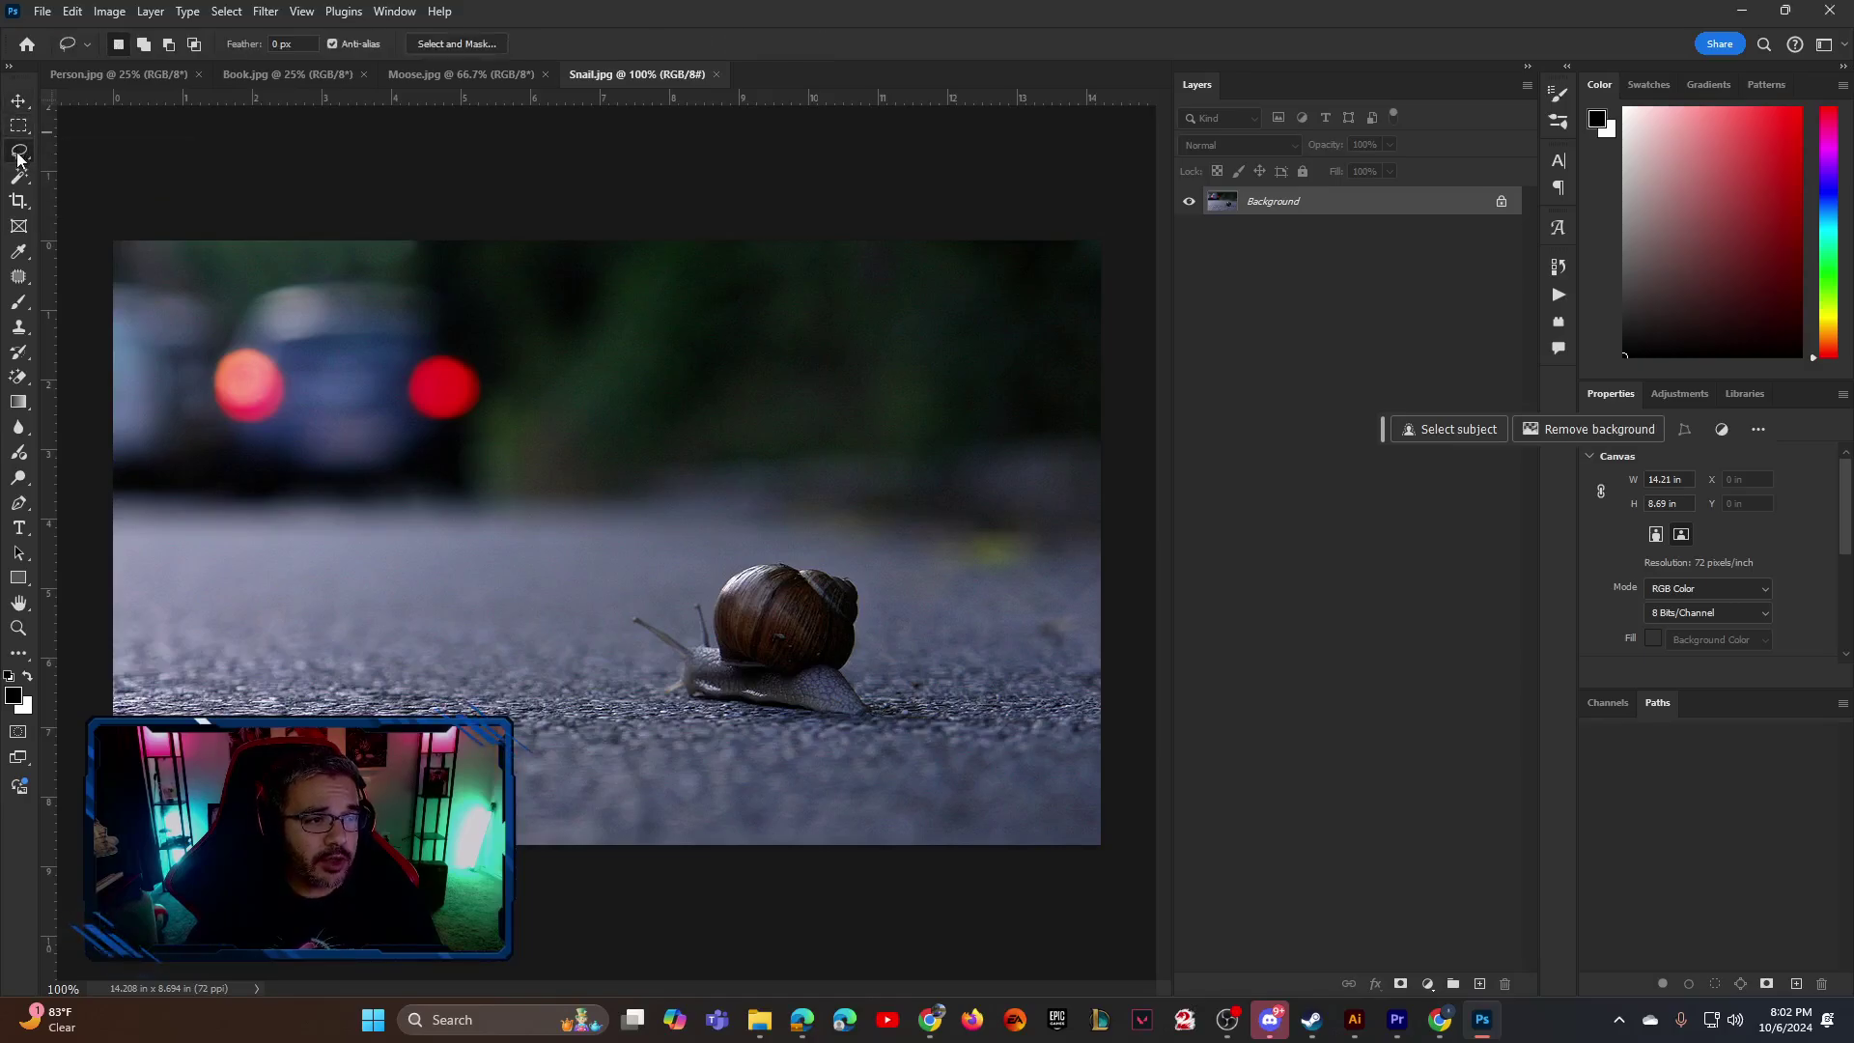
{"action": "right_click", "coordinate": [20, 155]}
{"action": "key", "text": "Escape"}
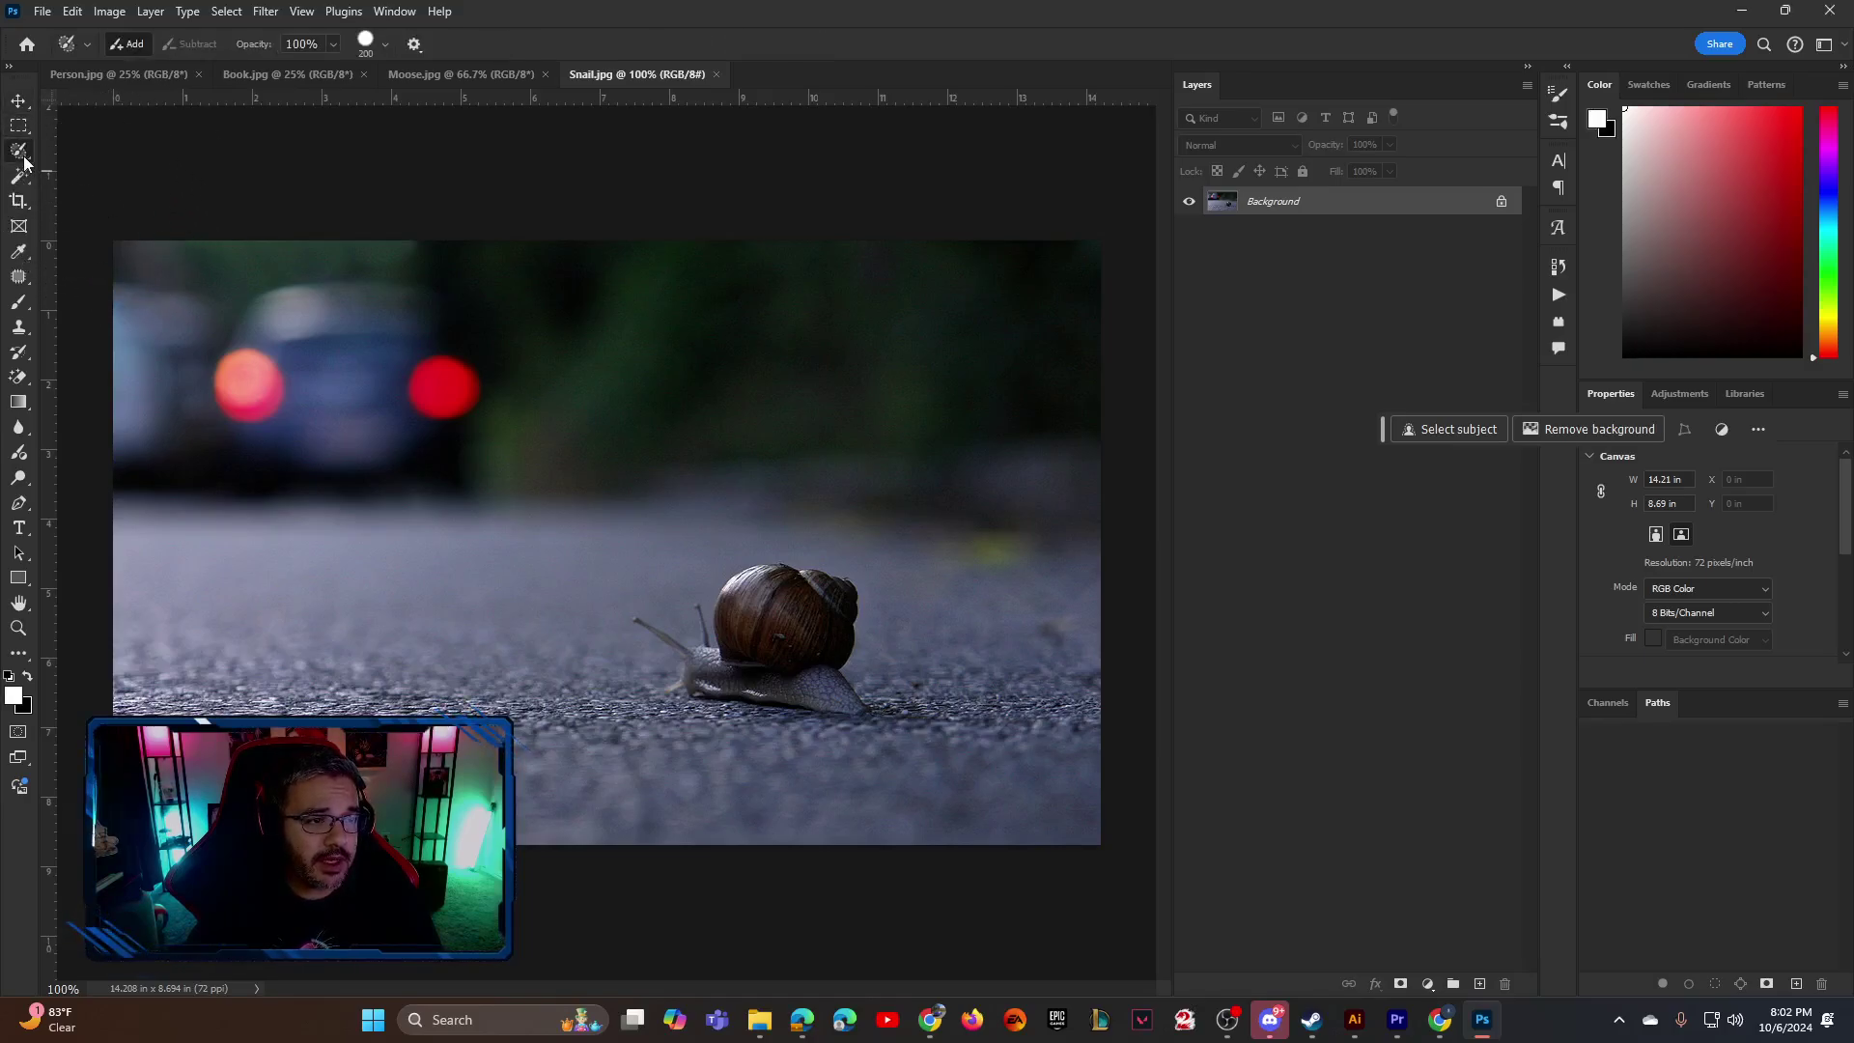
{"action": "right_click", "coordinate": [20, 152]}
{"action": "key", "text": "Escape"}
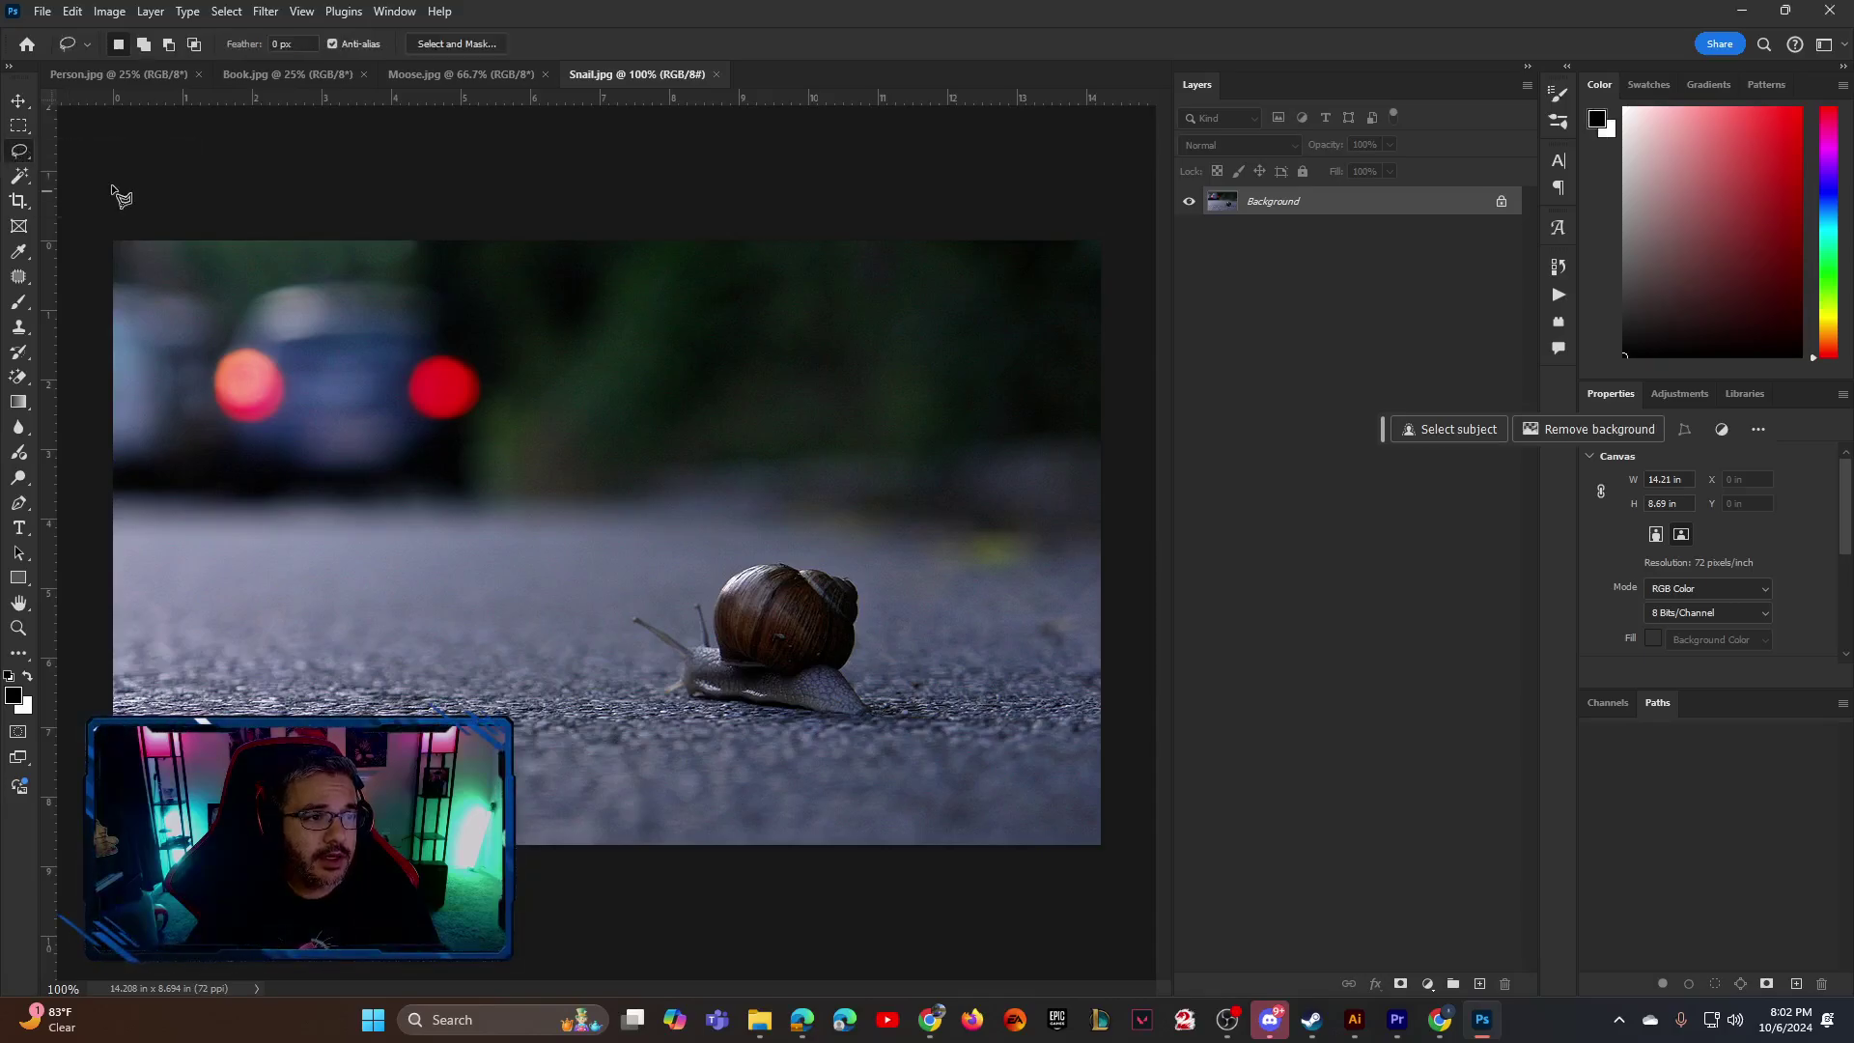
{"action": "right_click", "coordinate": [8, 155]}
{"action": "left_click", "coordinate": [45, 186]}
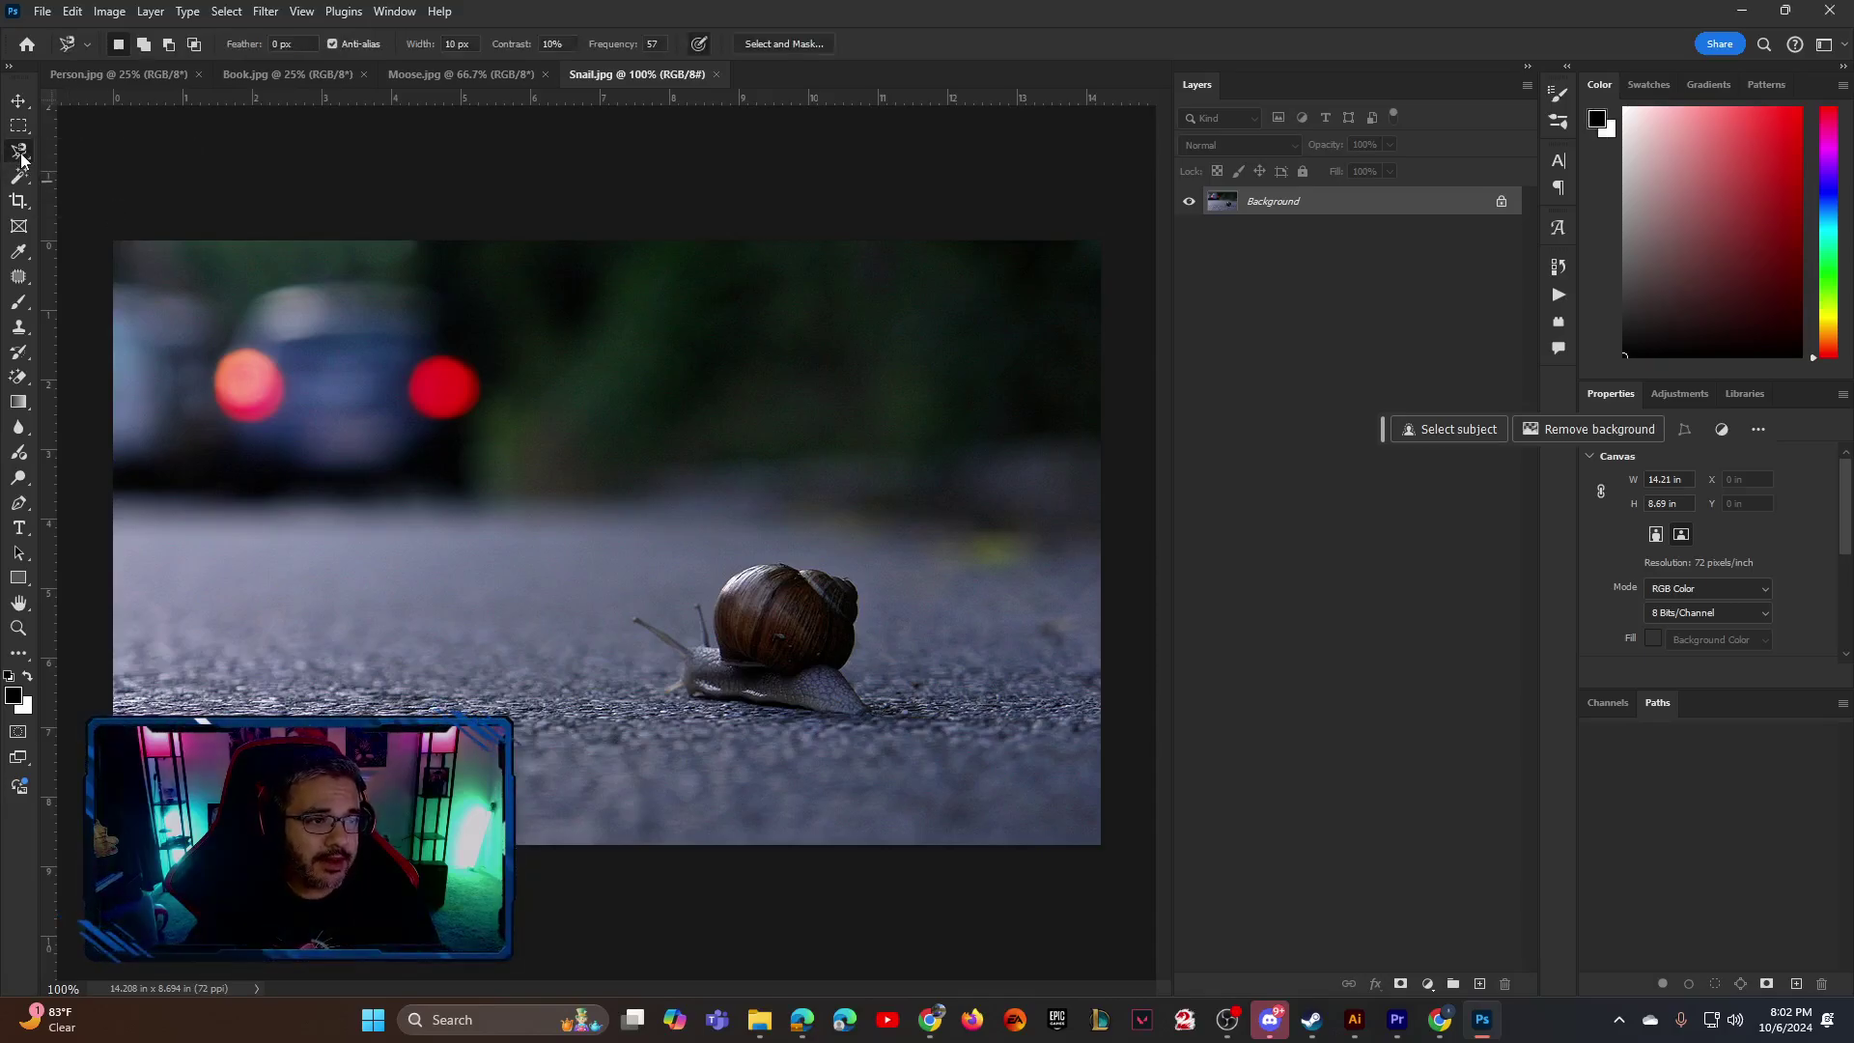
{"action": "right_click", "coordinate": [20, 157]}
{"action": "left_click", "coordinate": [82, 146]}
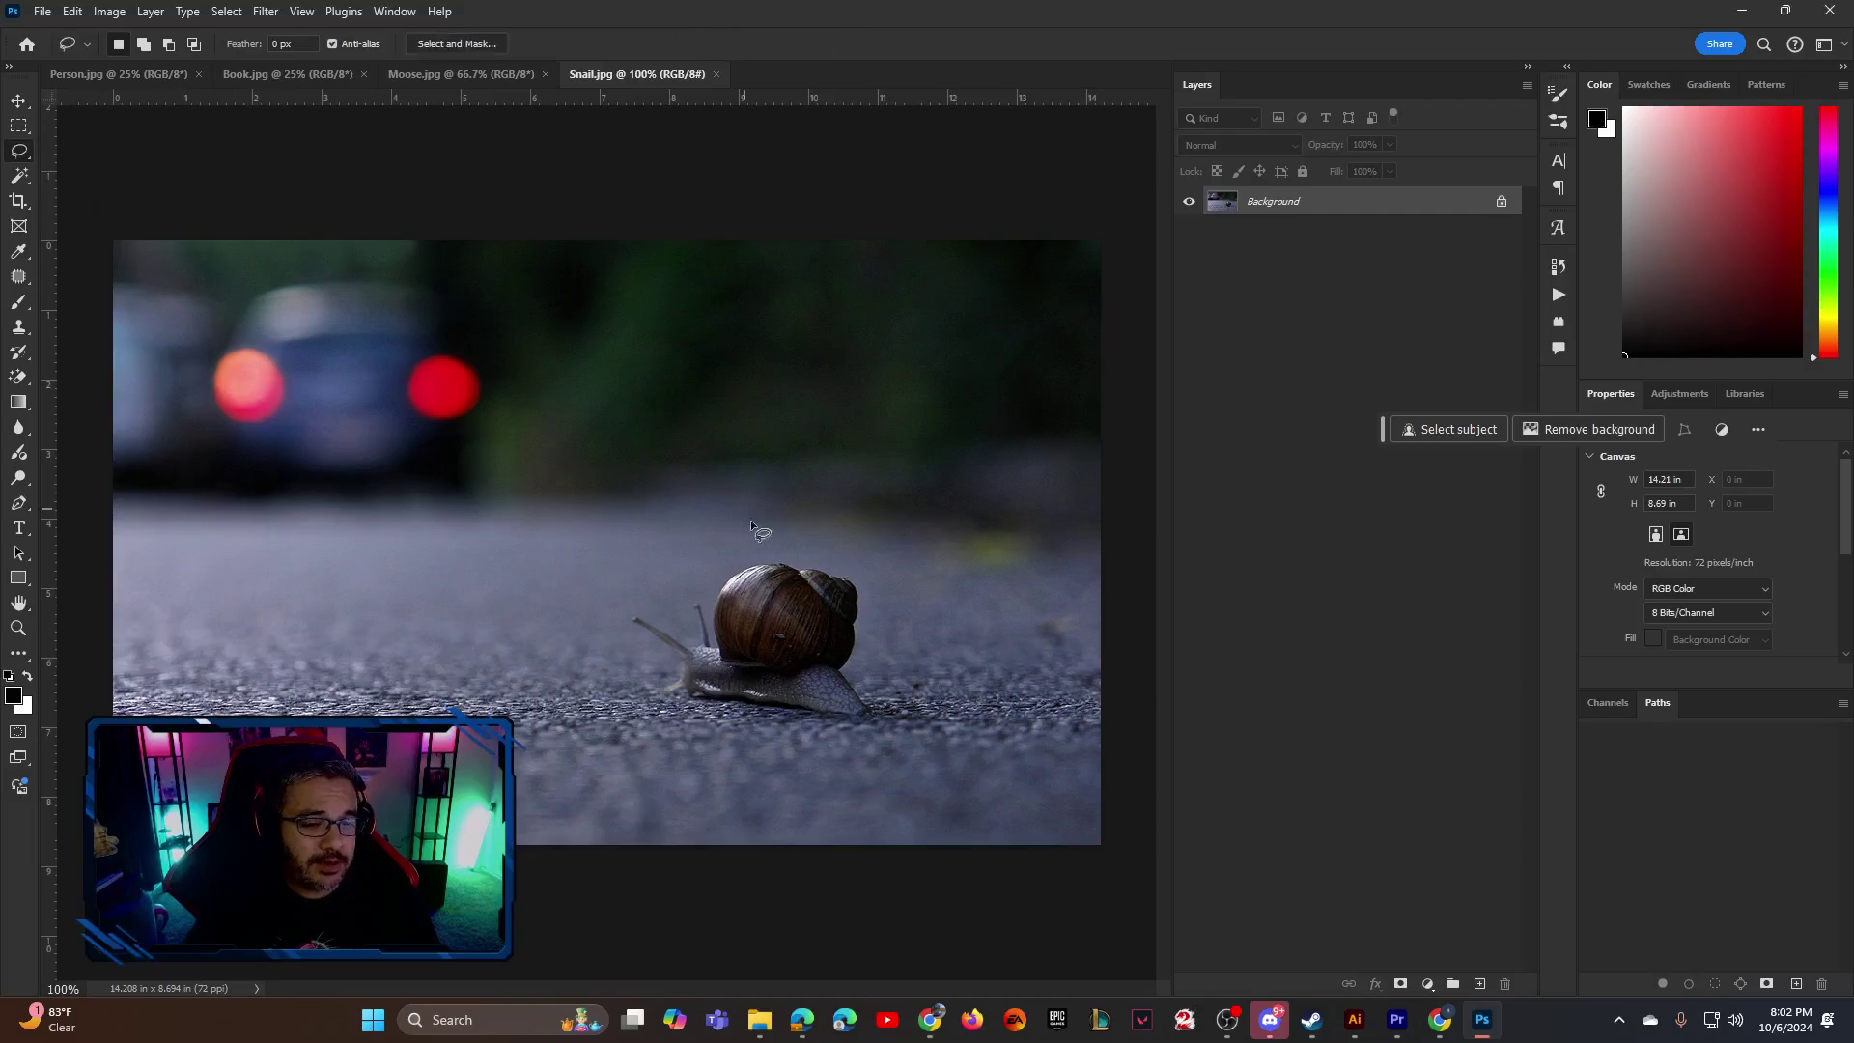
{"action": "left_click_drag", "start_coordinate": [848, 545], "coordinate": [688, 553]}
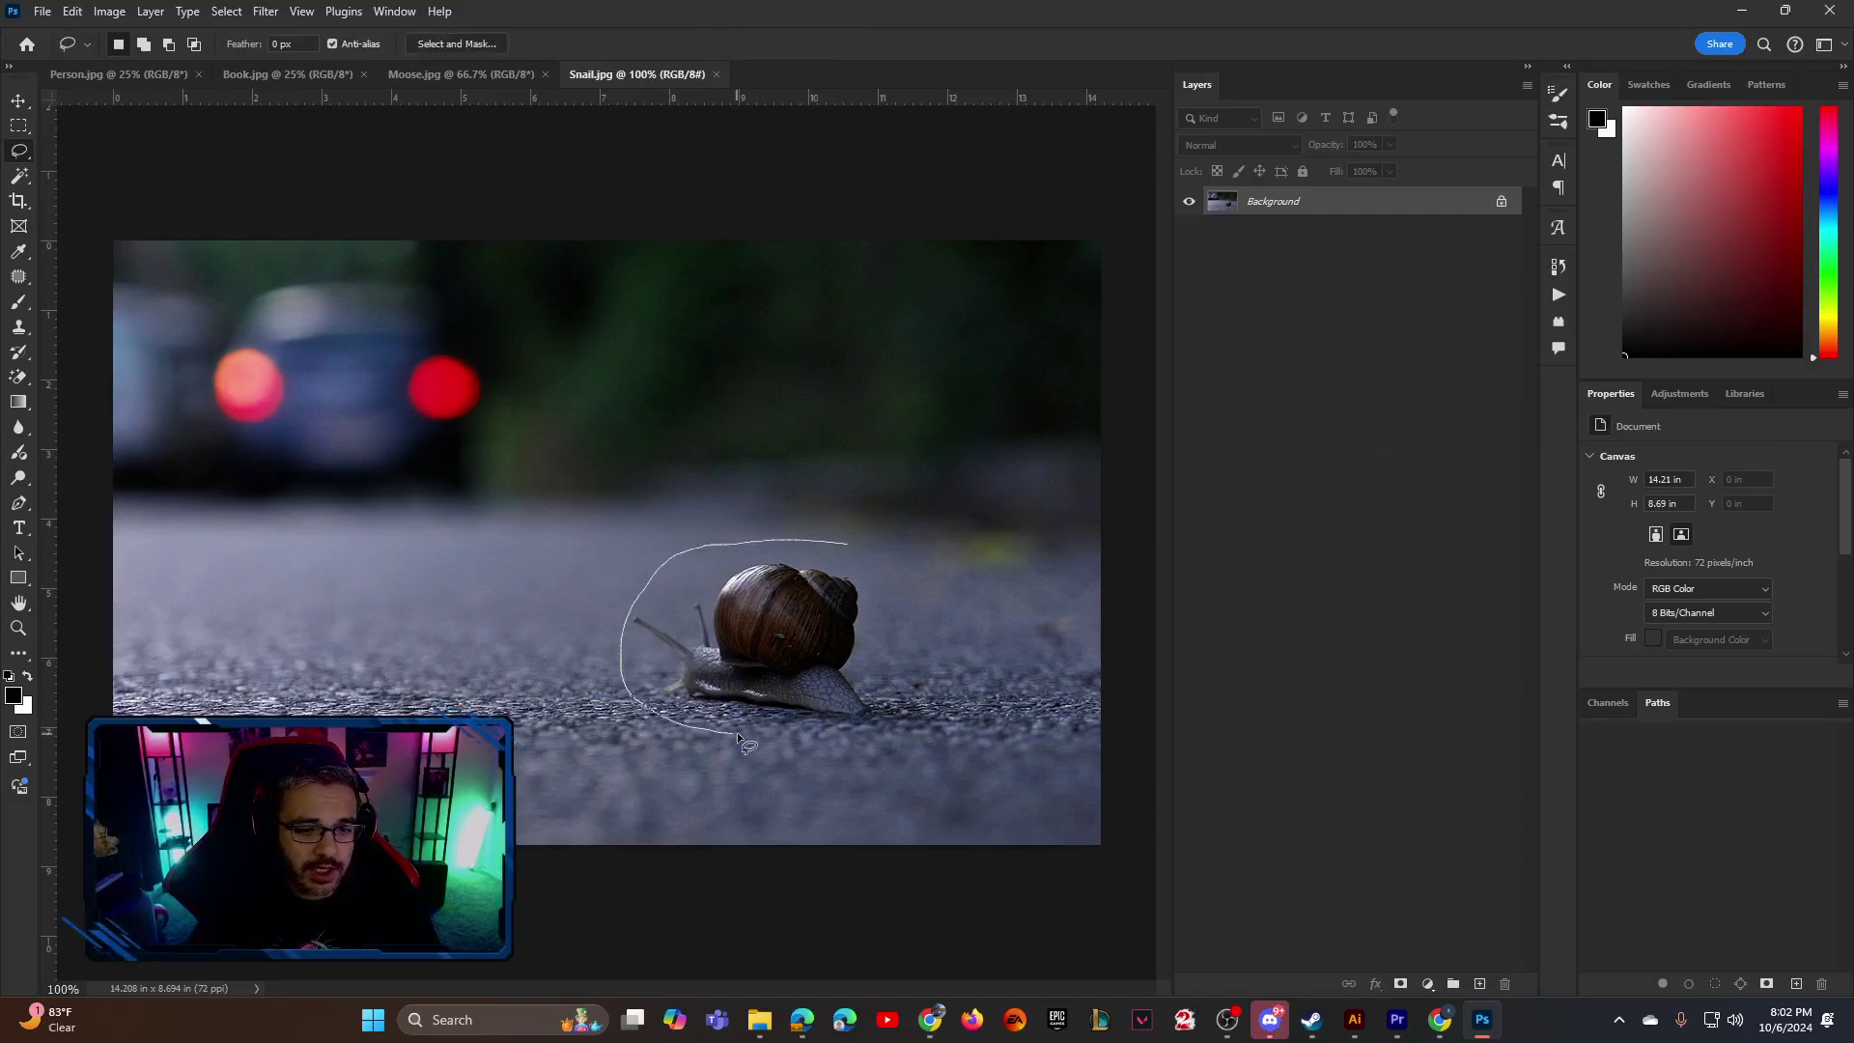
{"action": "left_click_drag", "start_coordinate": [877, 568], "coordinate": [850, 547]}
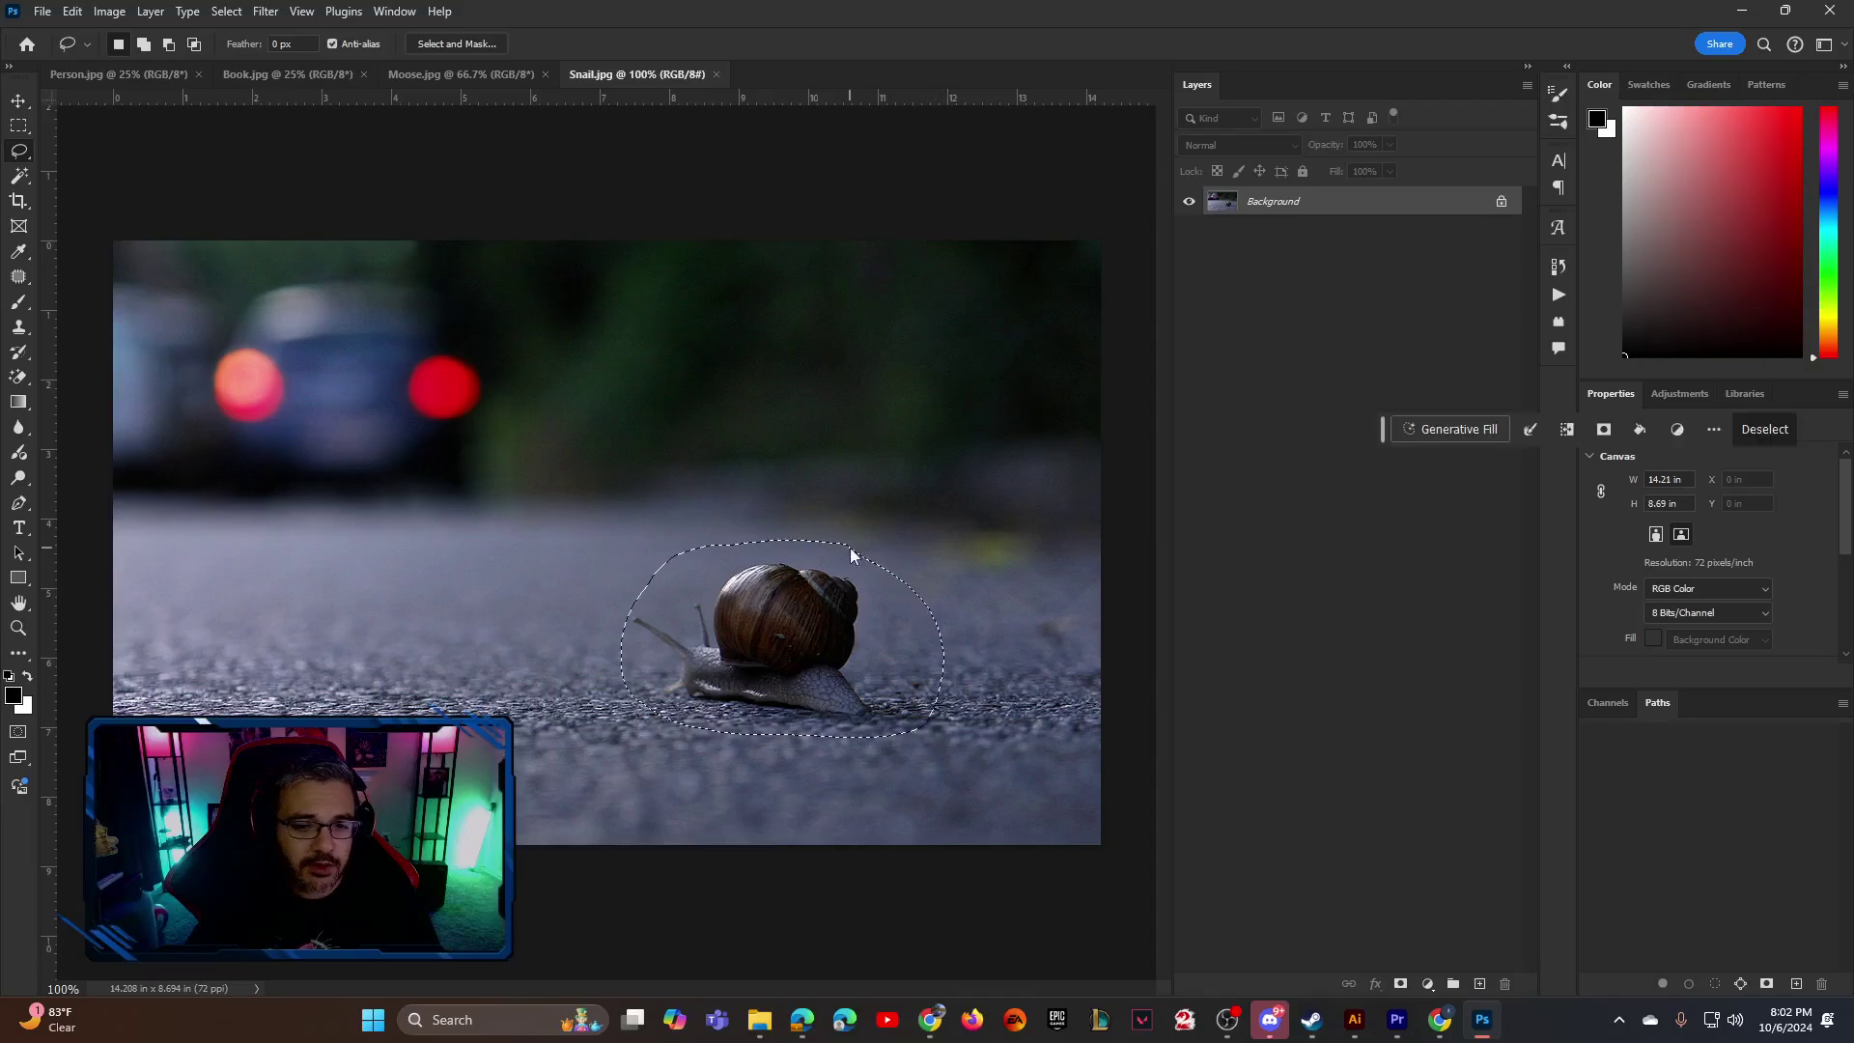
{"action": "left_click", "coordinate": [676, 587]}
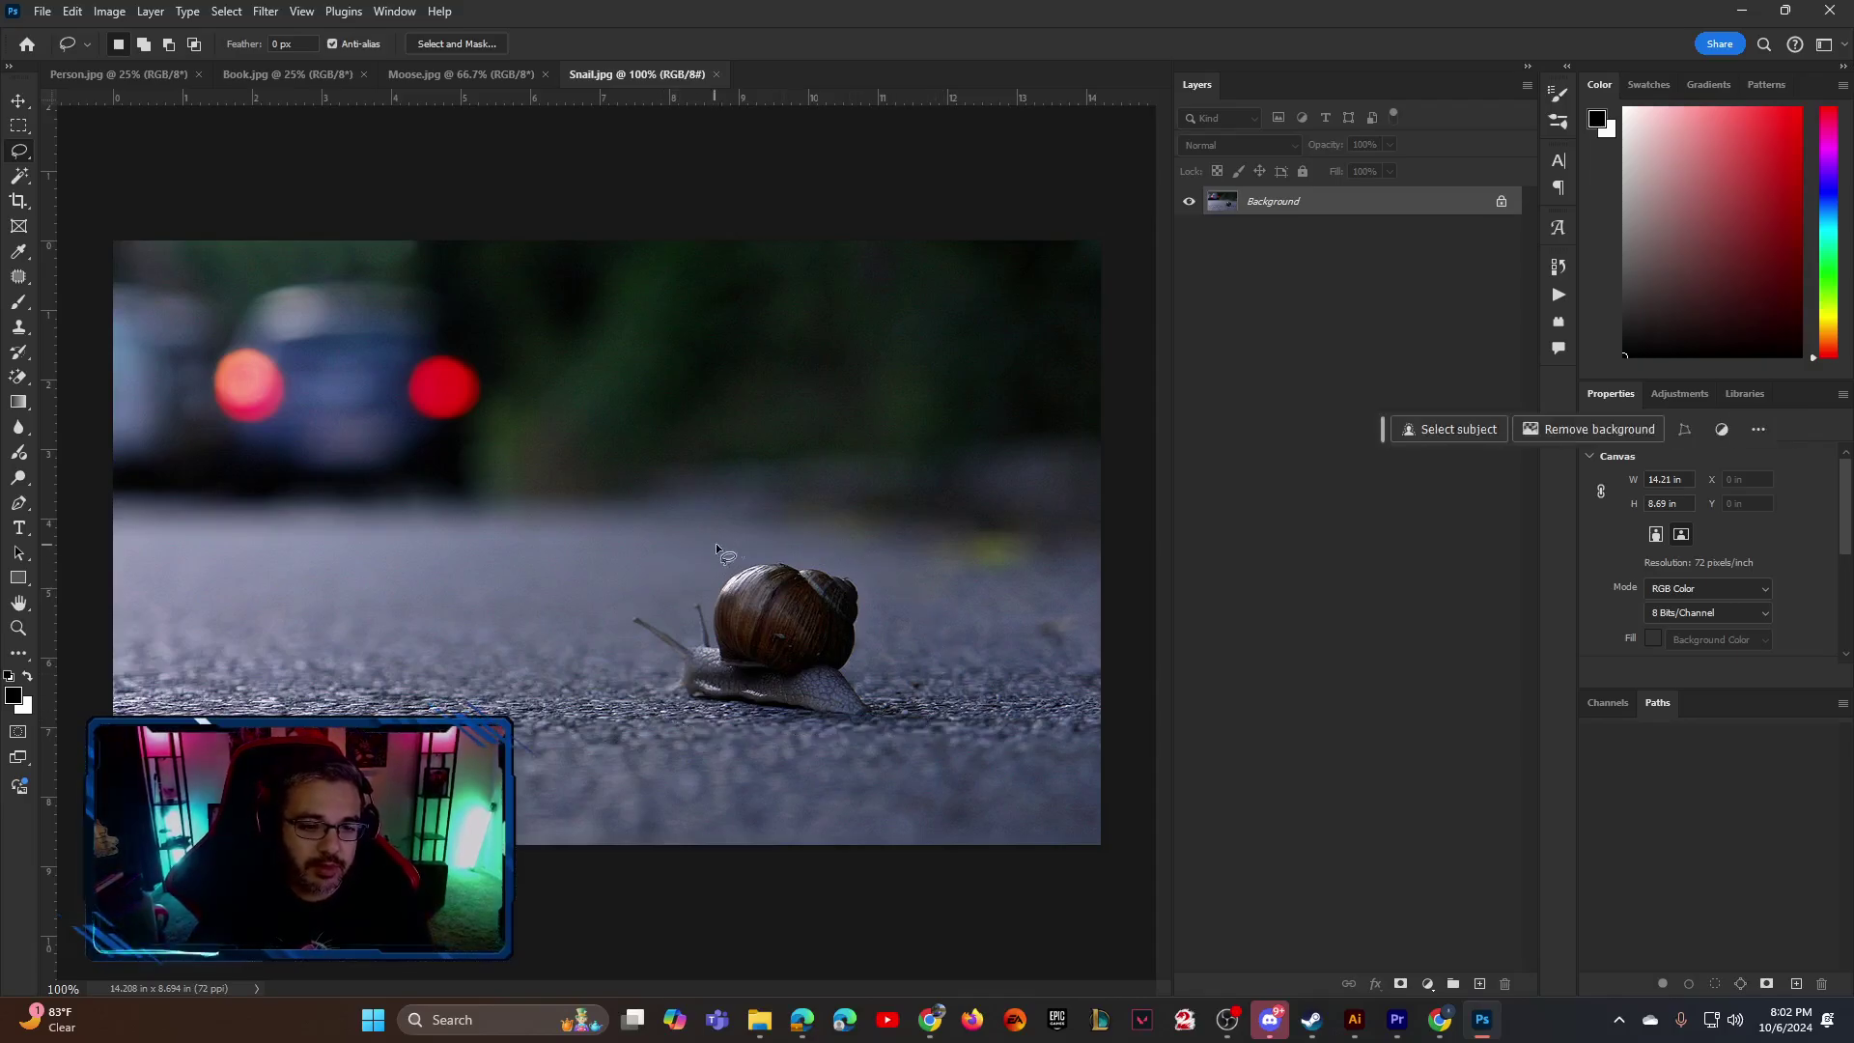
{"action": "mouse_move", "coordinate": [674, 589]}
{"action": "left_mouse_down"}
{"action": "mouse_move", "coordinate": [624, 601]}
{"action": "mouse_move", "coordinate": [647, 666]}
{"action": "left_mouse_up"}
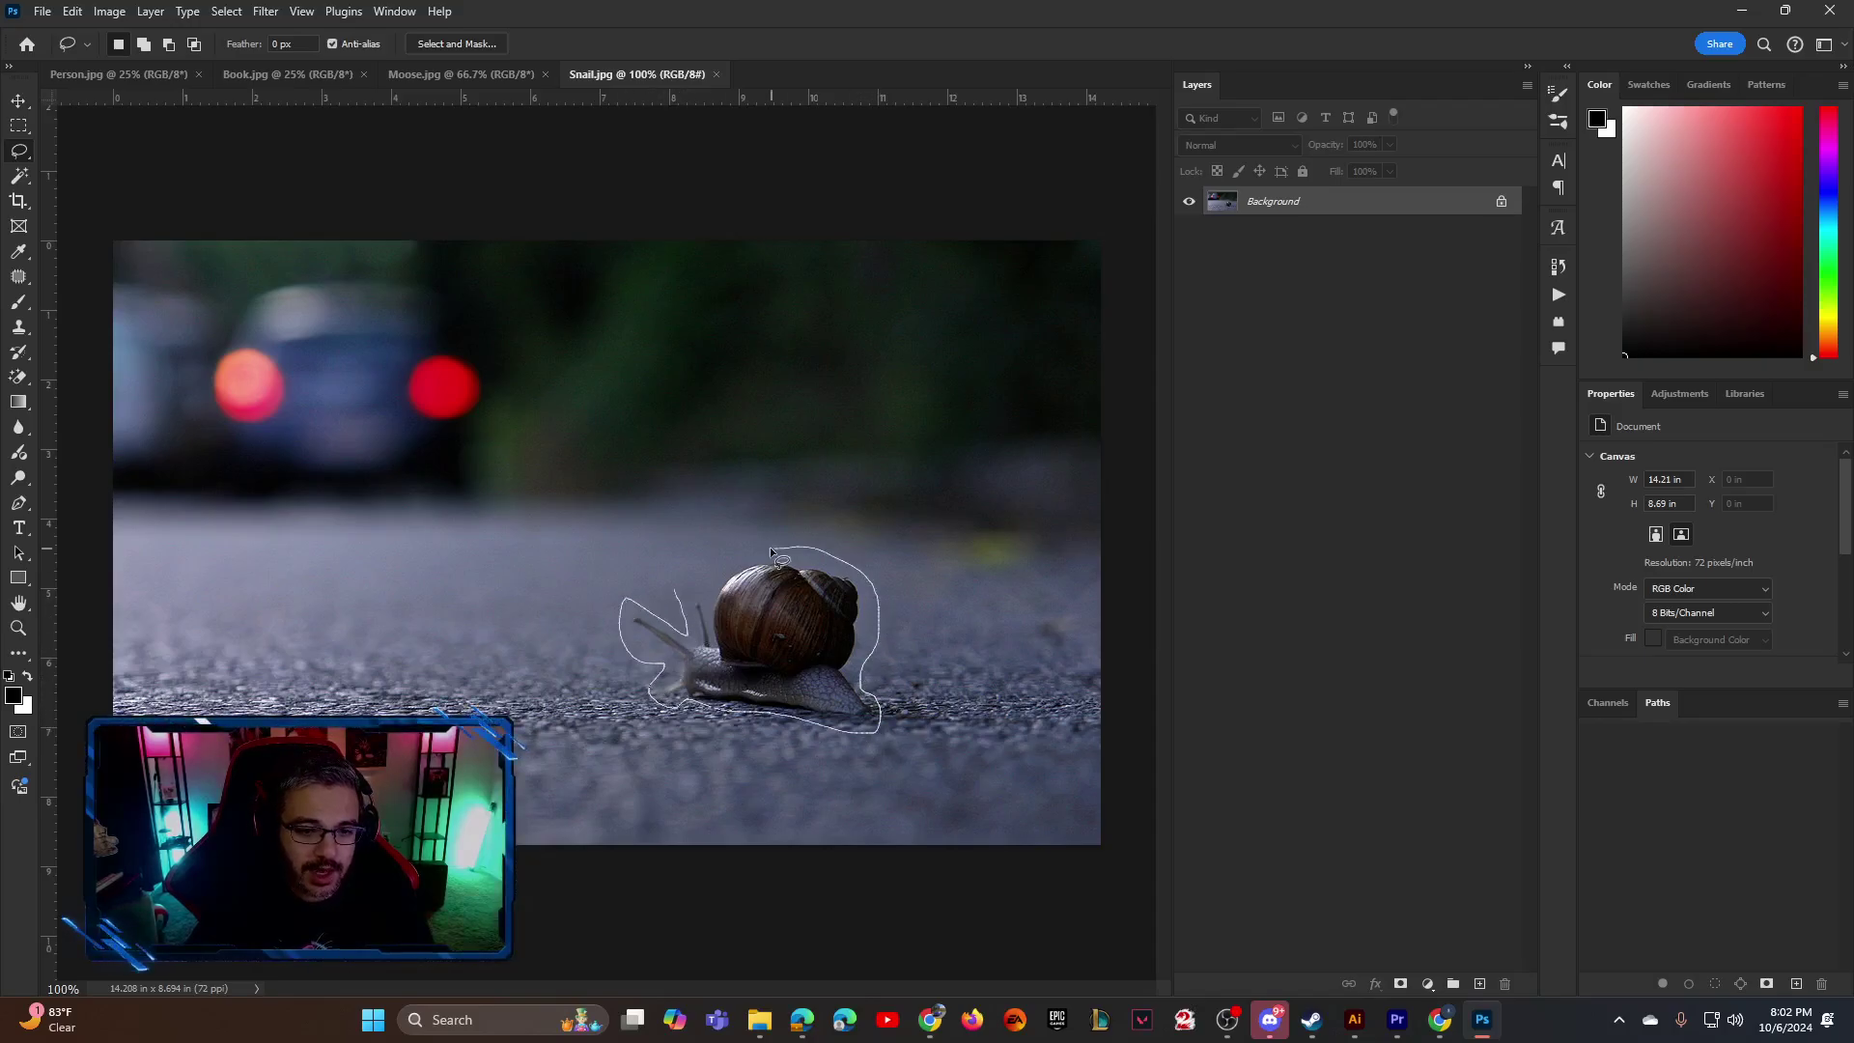
{"action": "left_click_drag", "start_coordinate": [692, 581], "coordinate": [694, 584]}
{"action": "left_click", "coordinate": [836, 673]}
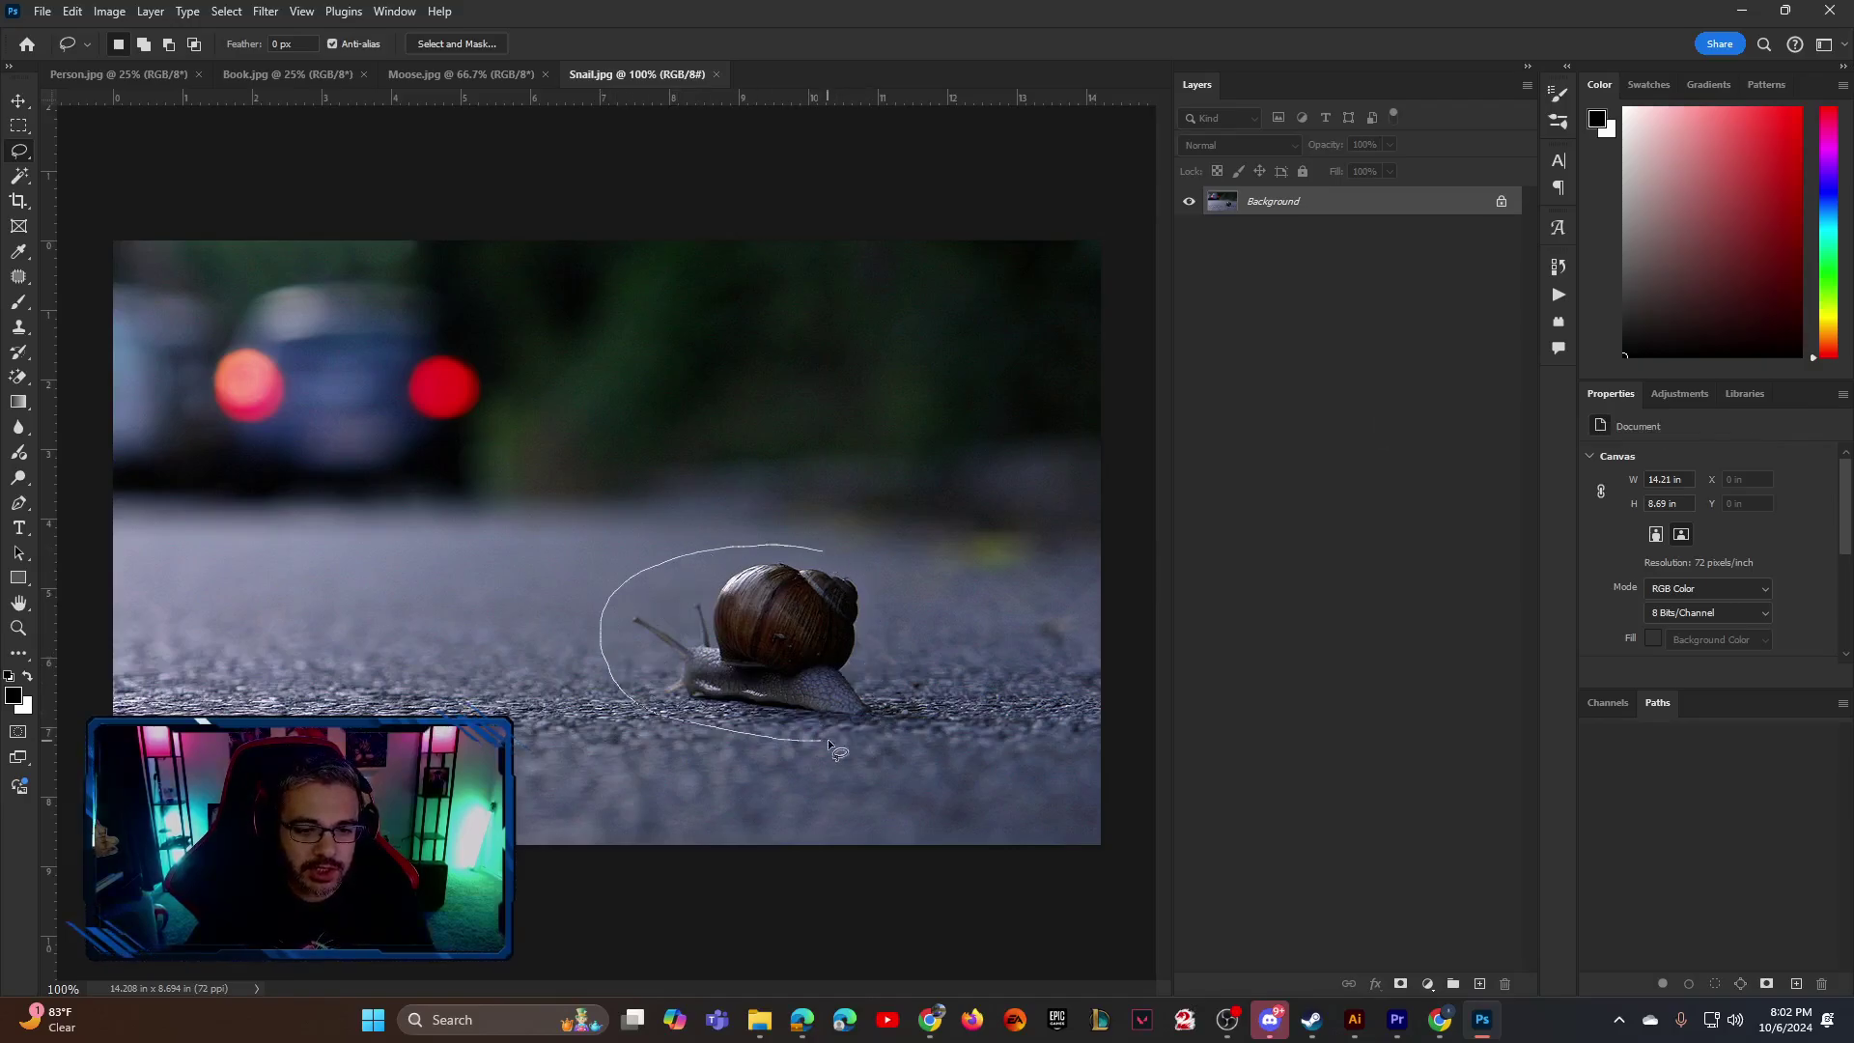
Draw a loose lasso selection around the whole snail and bring the contextual task bar over the photo
{"action": "mouse_move", "coordinate": [826, 738]}
{"action": "left_mouse_down"}
{"action": "mouse_move", "coordinate": [921, 714]}
{"action": "mouse_move", "coordinate": [934, 614]}
{"action": "mouse_move", "coordinate": [811, 541]}
{"action": "left_mouse_up"}
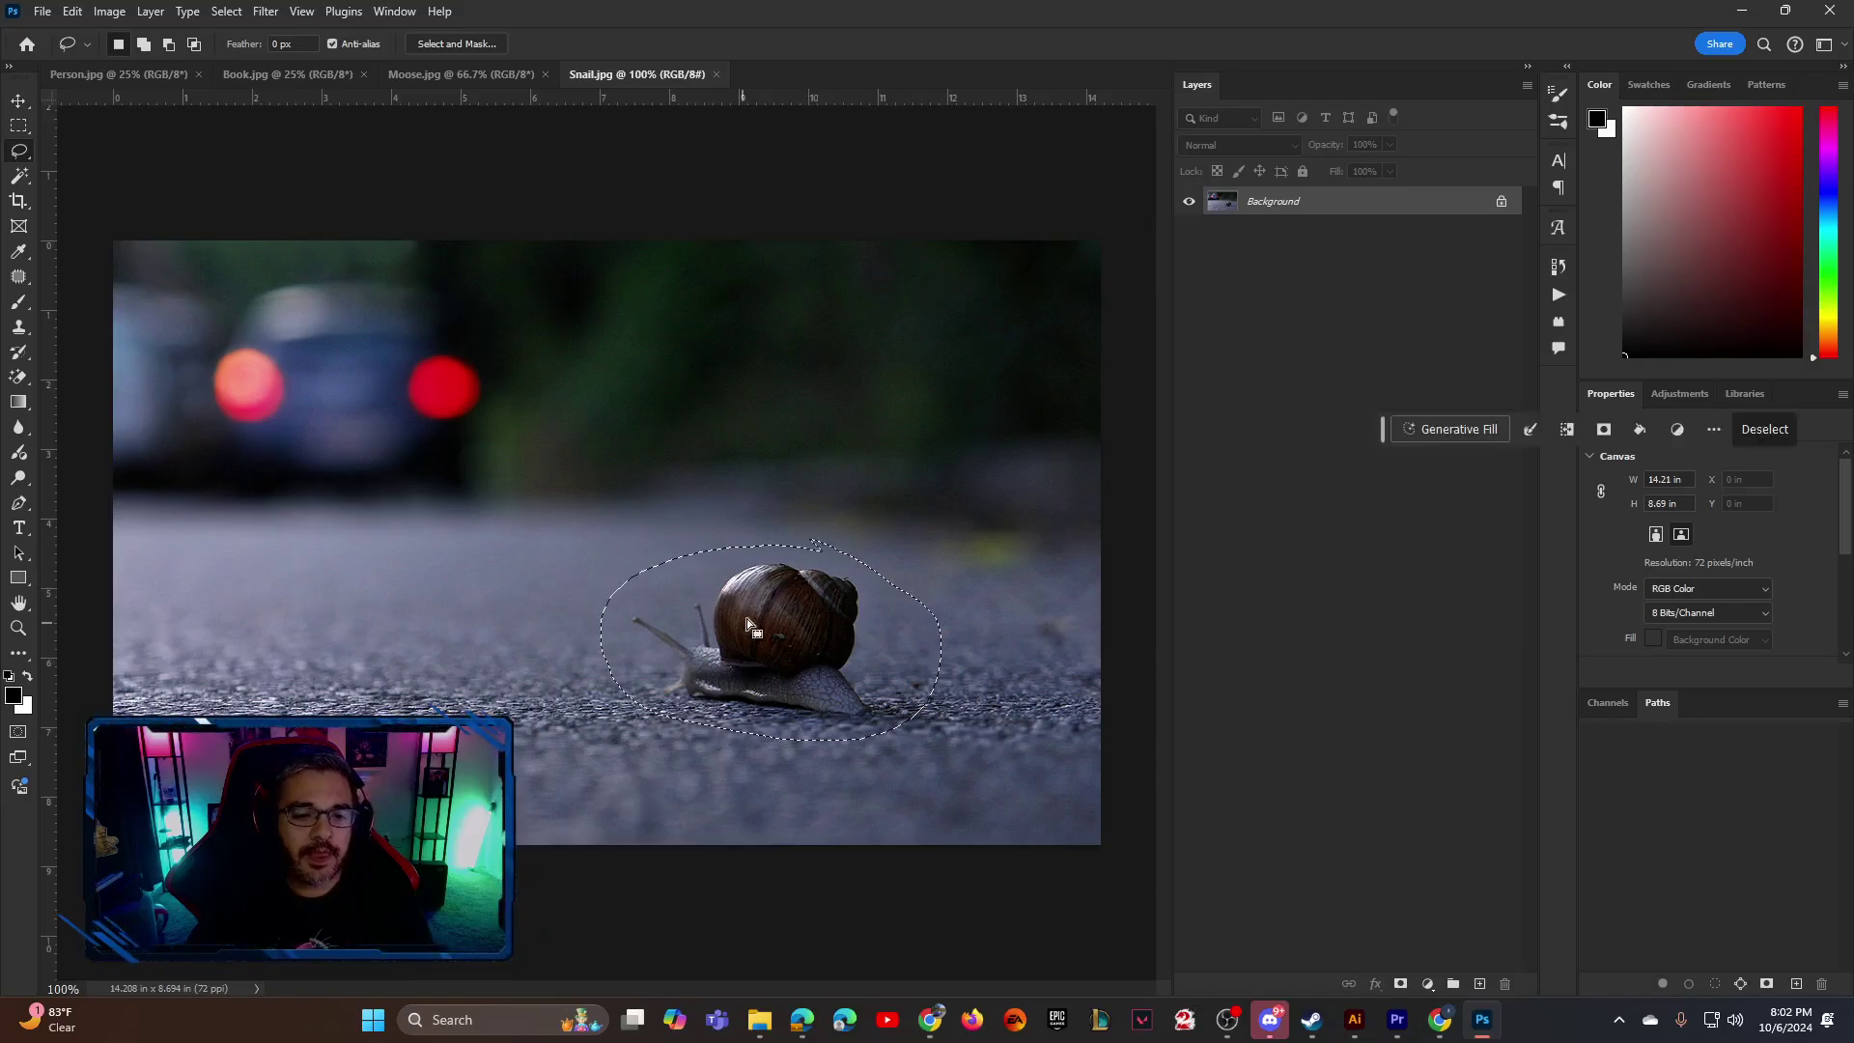
{"action": "left_click_drag", "start_coordinate": [1383, 431], "coordinate": [629, 387]}
Hide the contextual task bar and show it again
{"action": "left_click", "coordinate": [395, 12]}
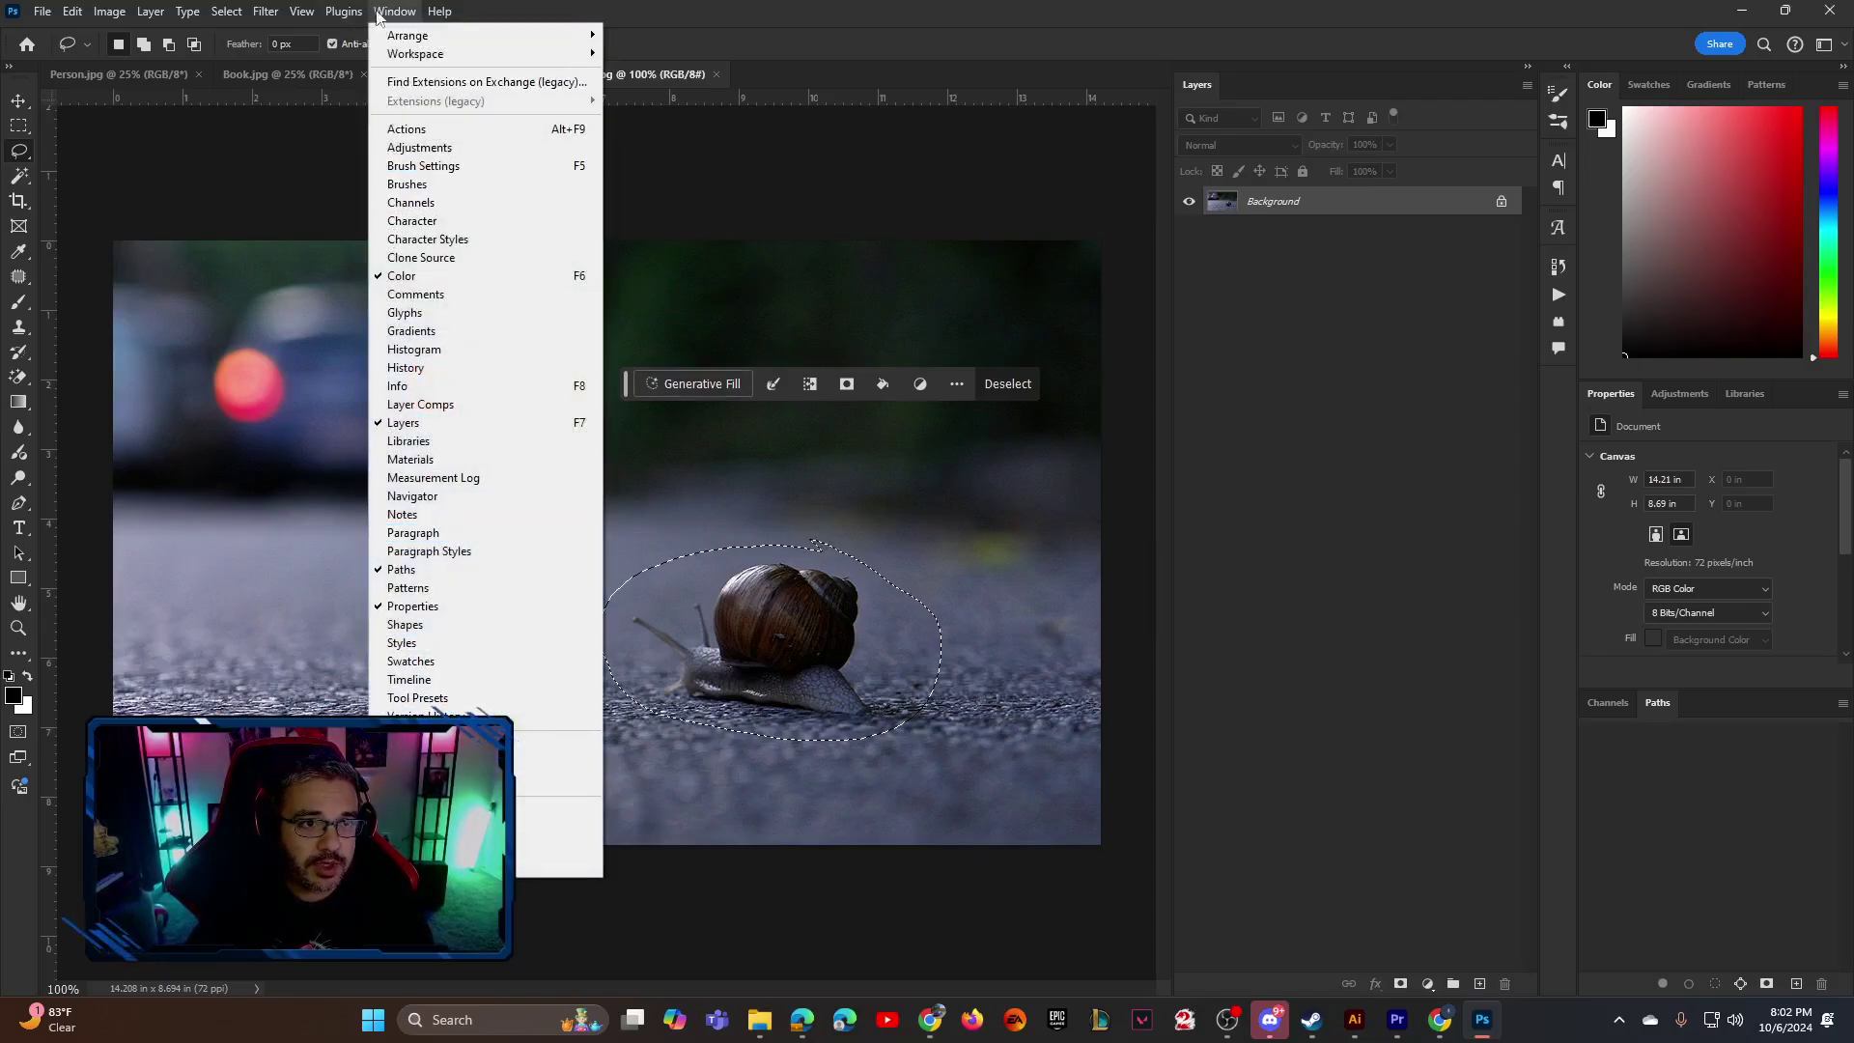
{"action": "left_click", "coordinate": [560, 780]}
{"action": "left_click", "coordinate": [395, 12]}
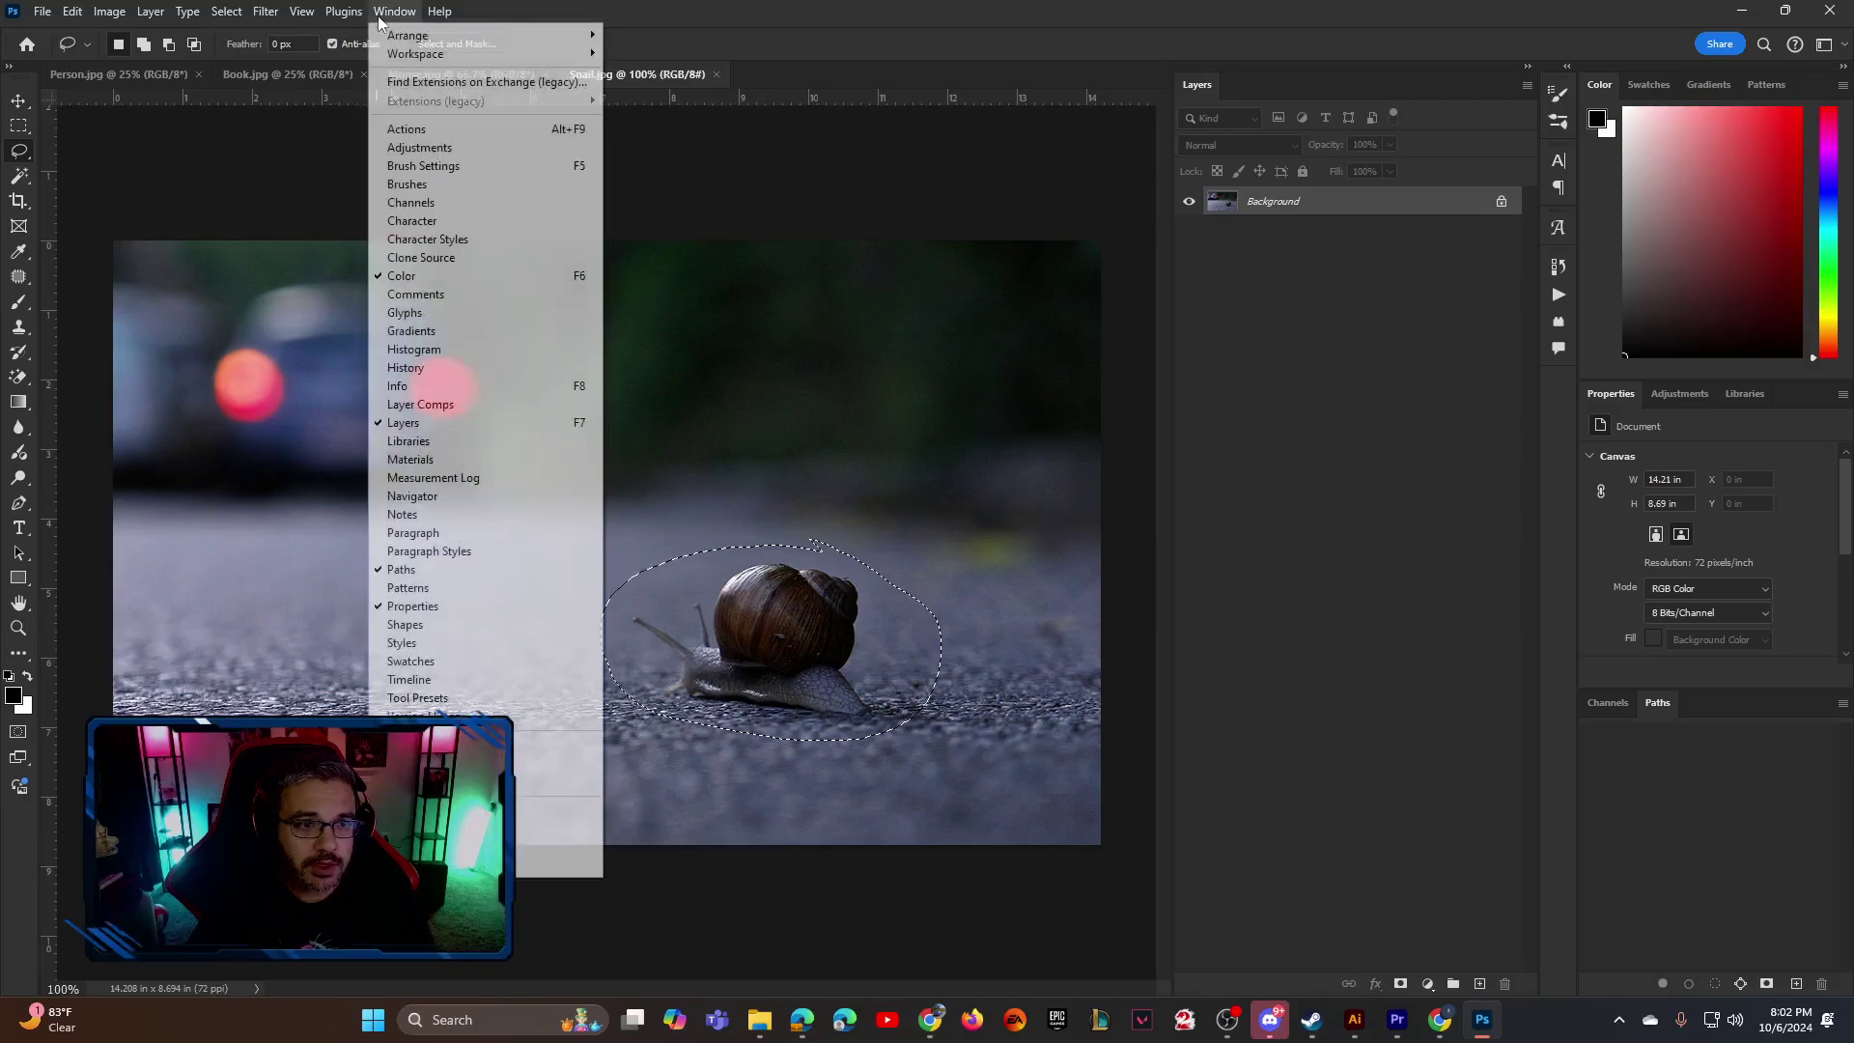
{"action": "left_click", "coordinate": [424, 316]}
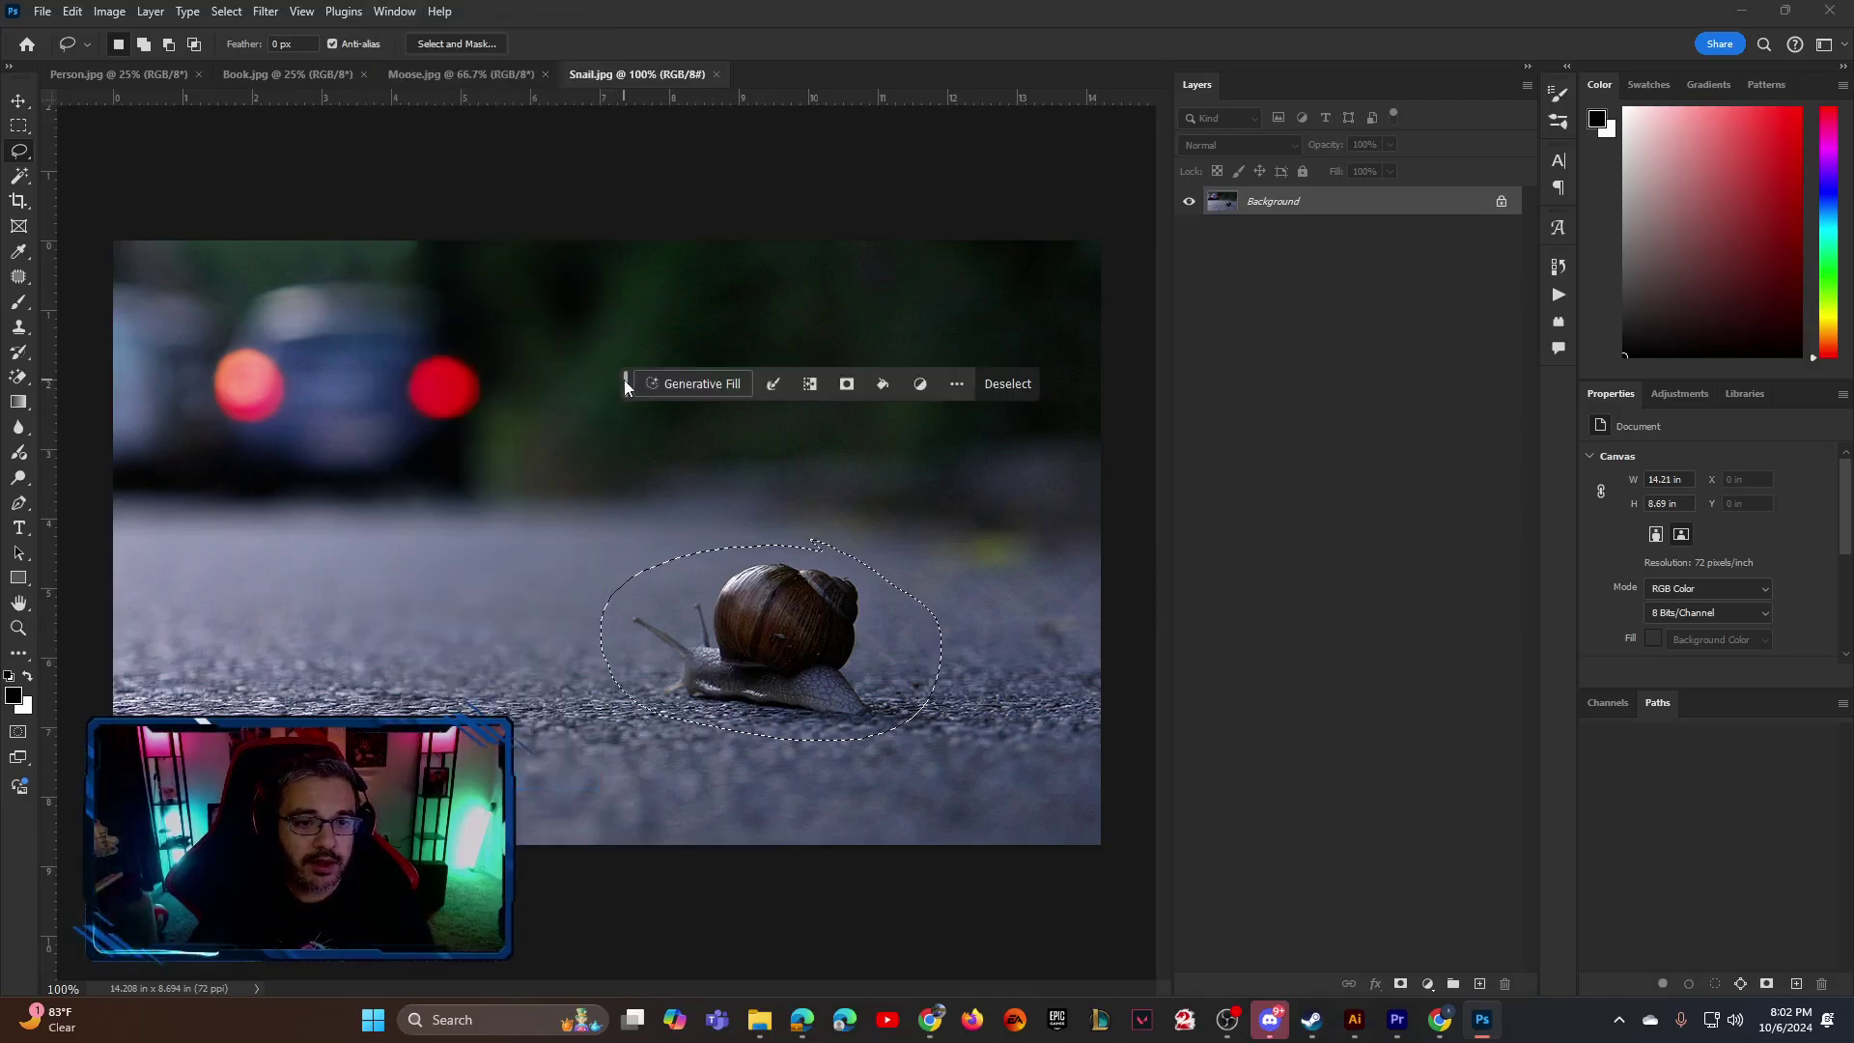
Reposition the contextual task bar above the photo, clear of the image
{"action": "left_click_drag", "start_coordinate": [624, 380], "coordinate": [601, 202]}
{"action": "left_click", "coordinate": [395, 12]}
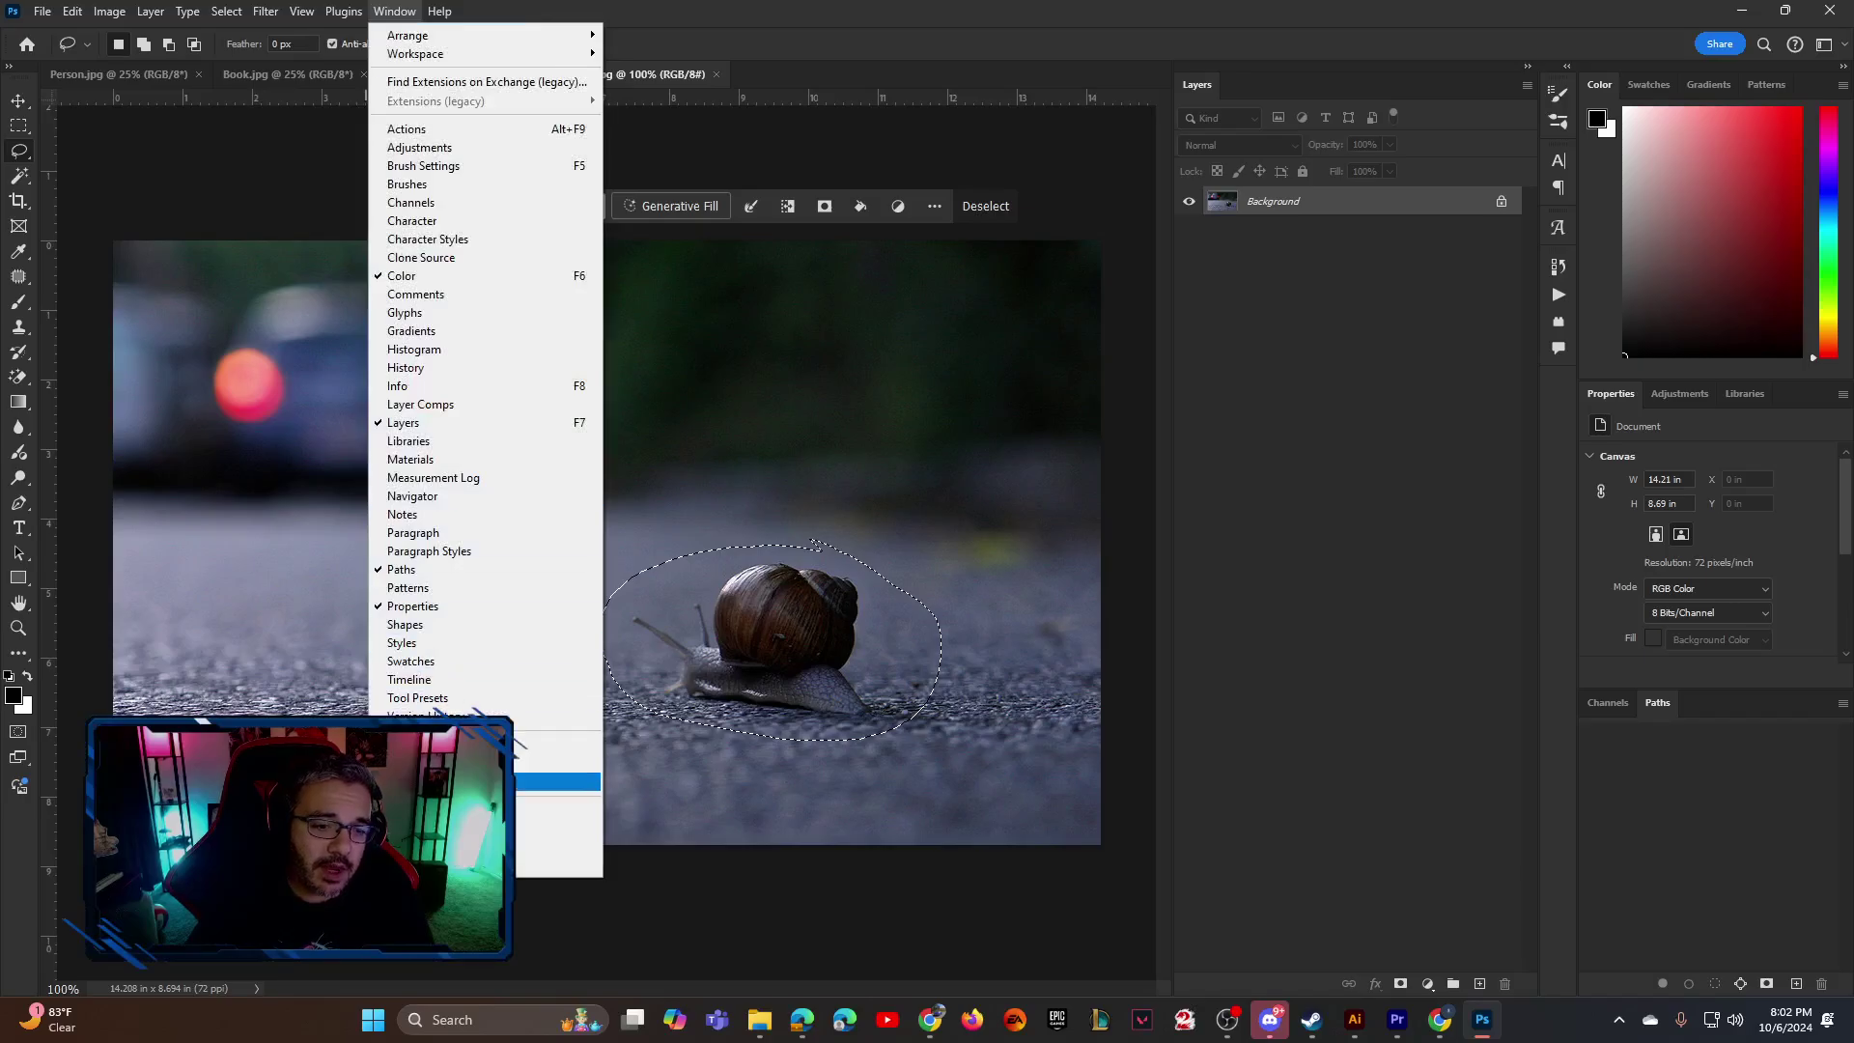
{"action": "left_click", "coordinate": [607, 206]}
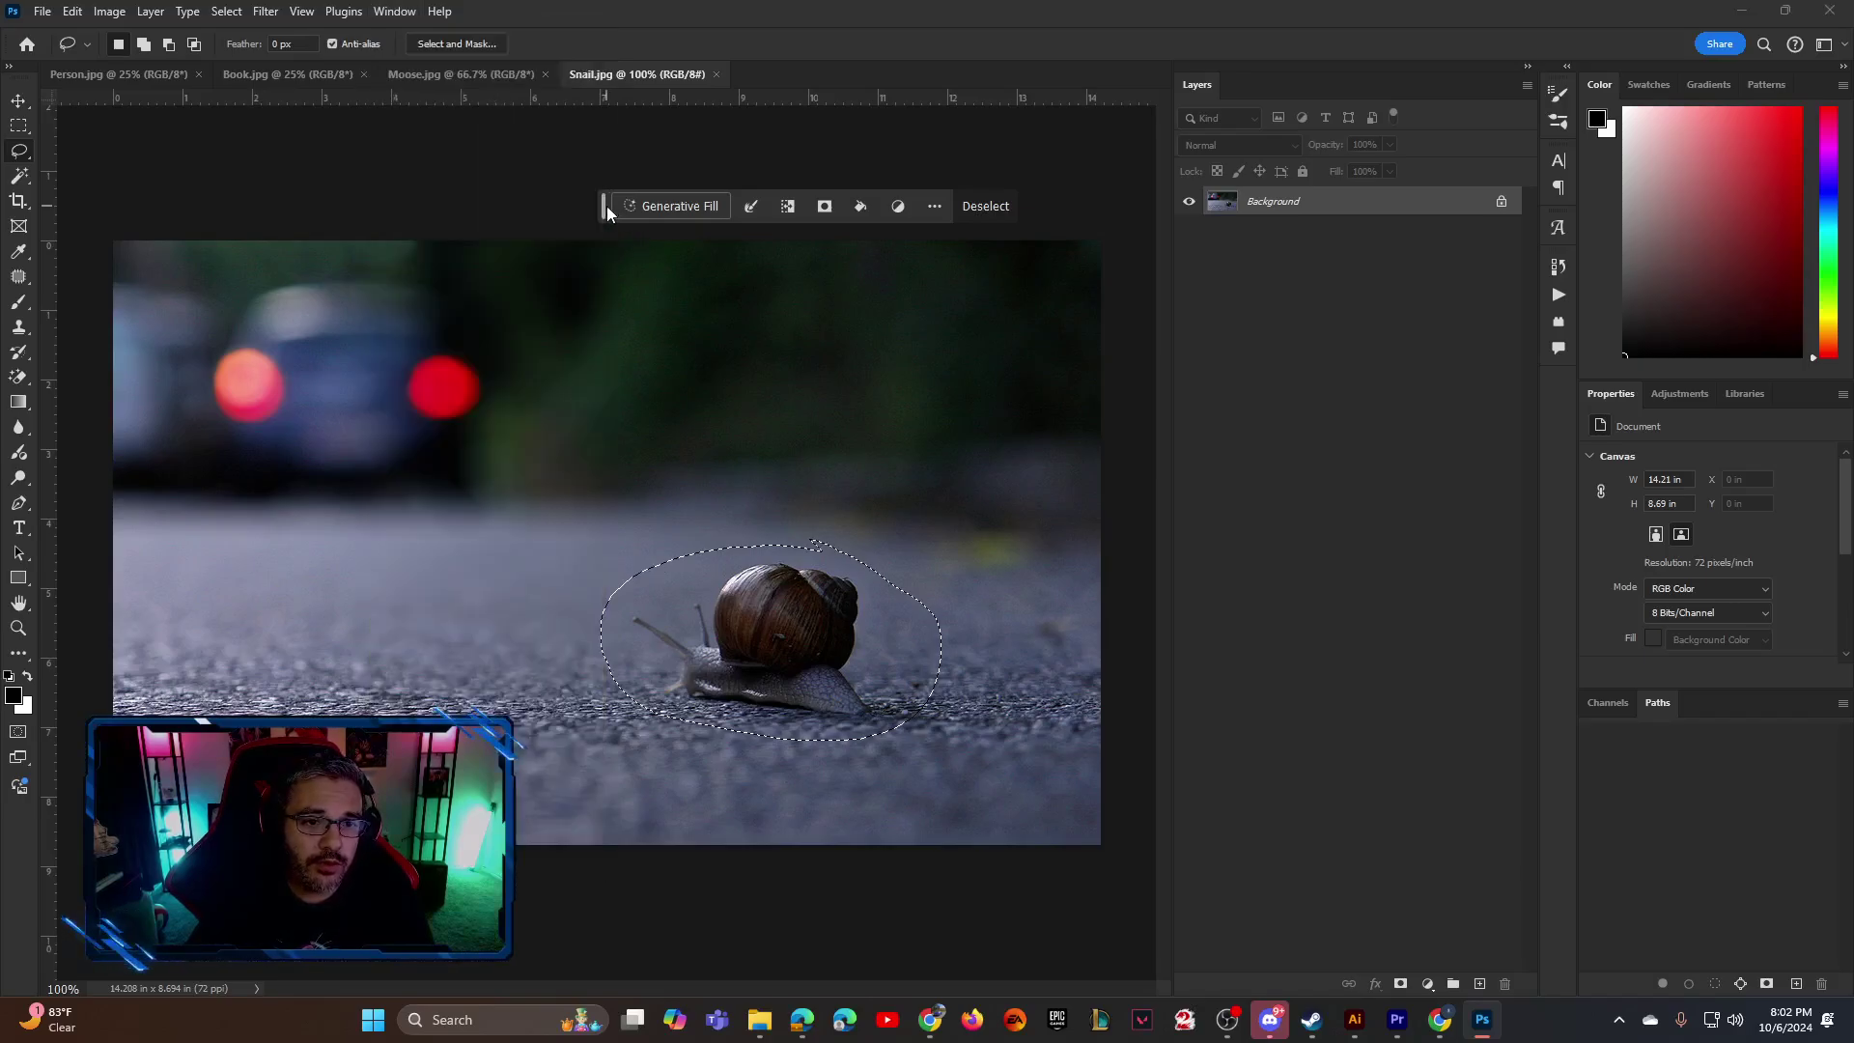
{"action": "left_click_drag", "start_coordinate": [606, 206], "coordinate": [558, 213]}
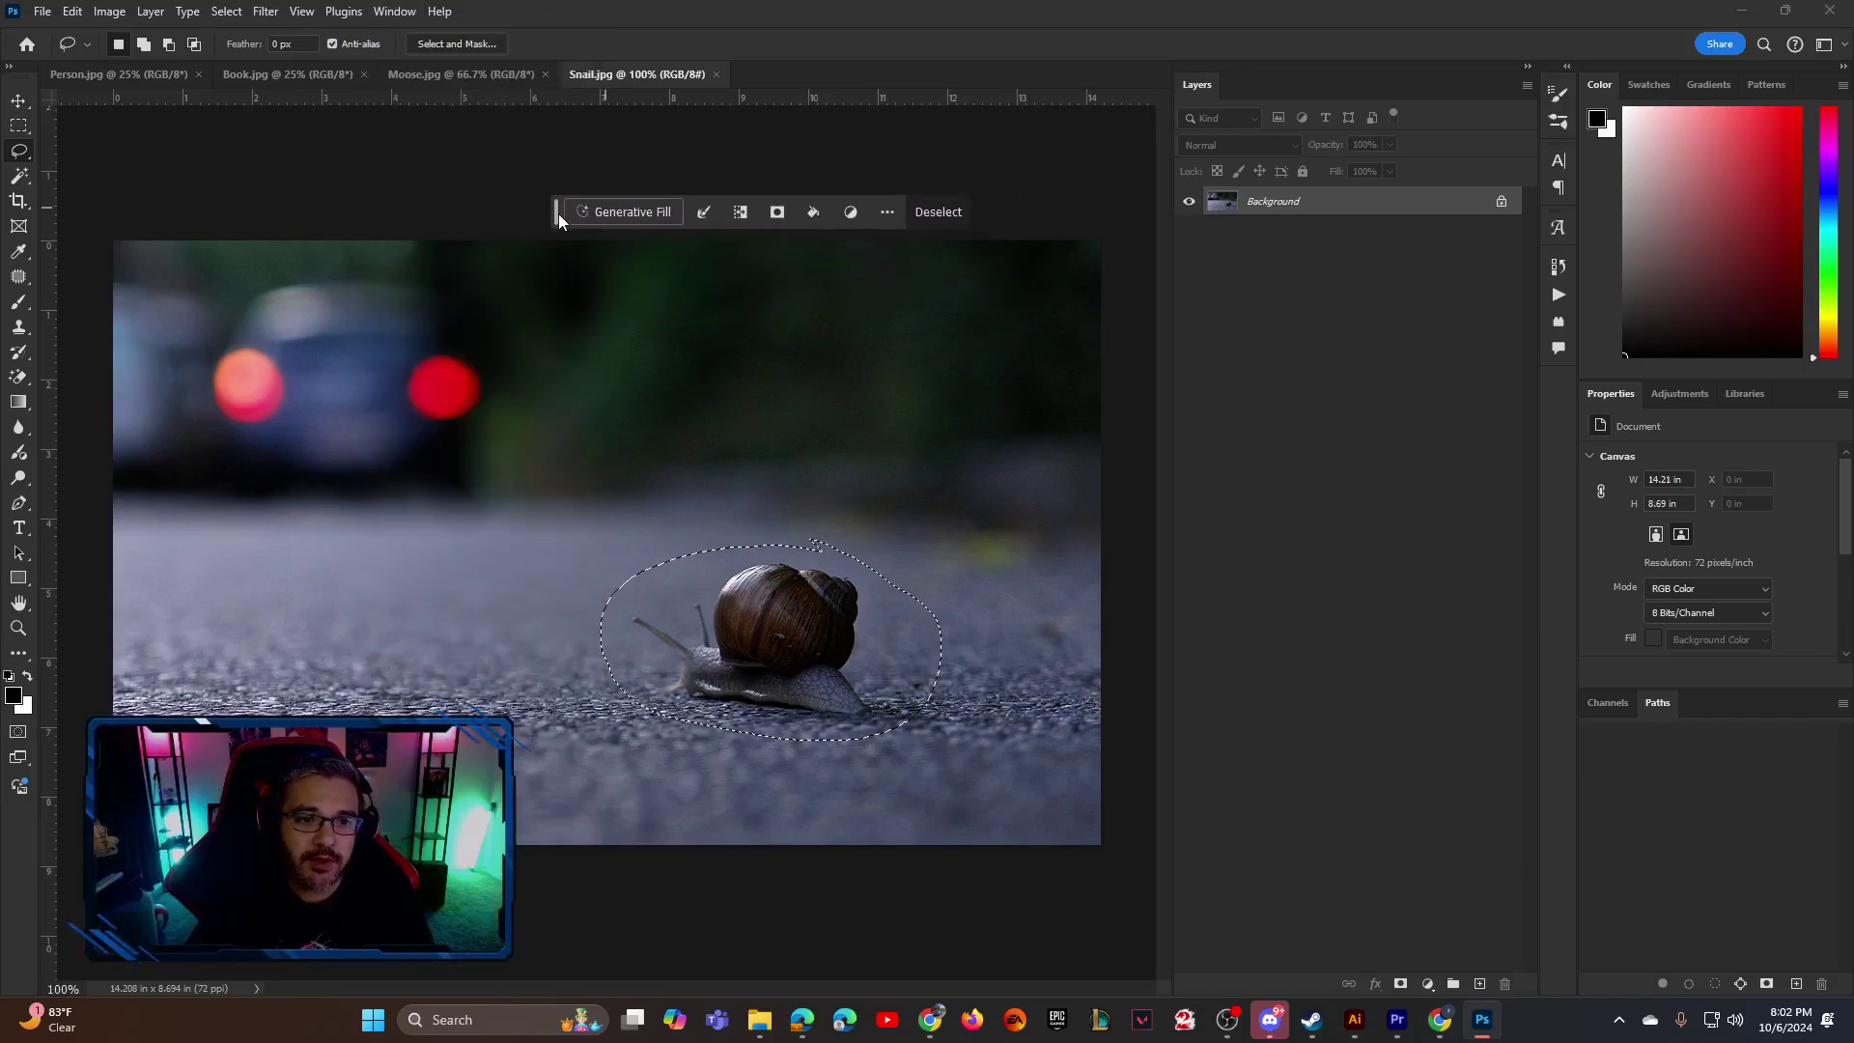
Remove the selected snail with Generative Fill, leaving the prompt empty
{"action": "left_click", "coordinate": [634, 213]}
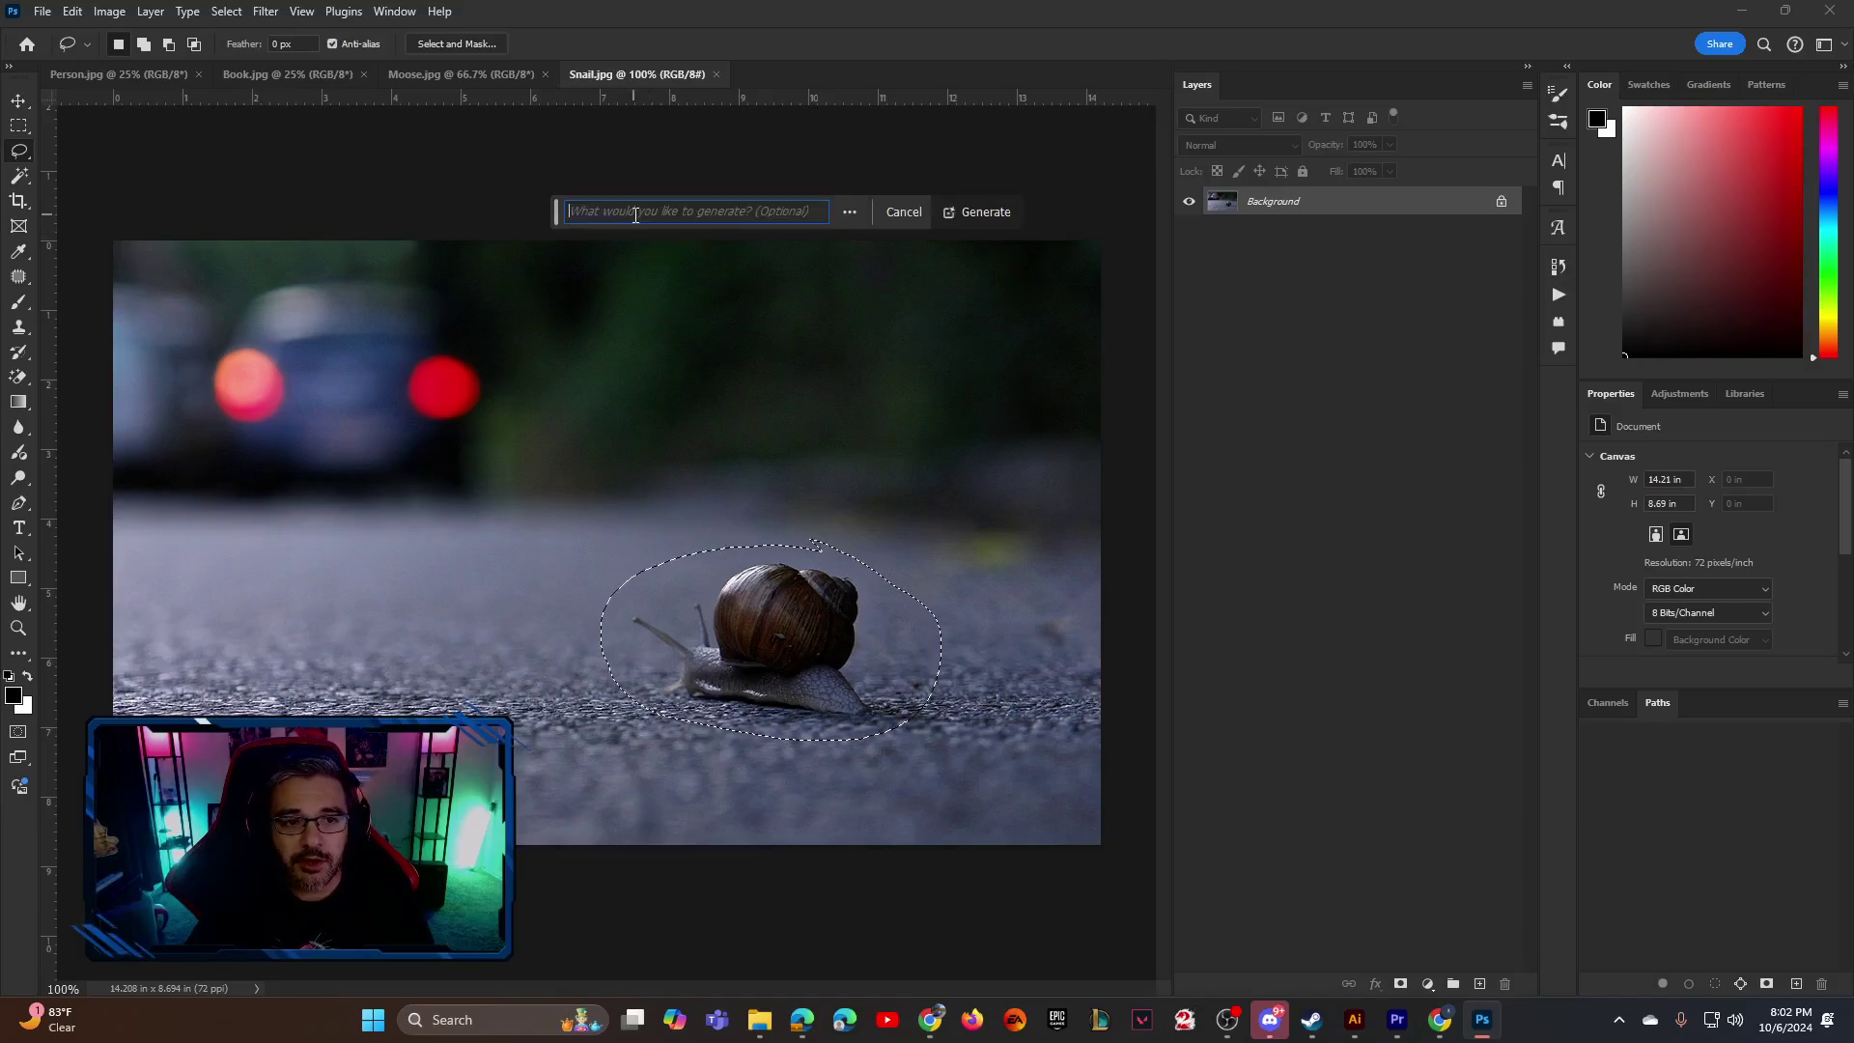
{"action": "left_click", "coordinate": [975, 214]}
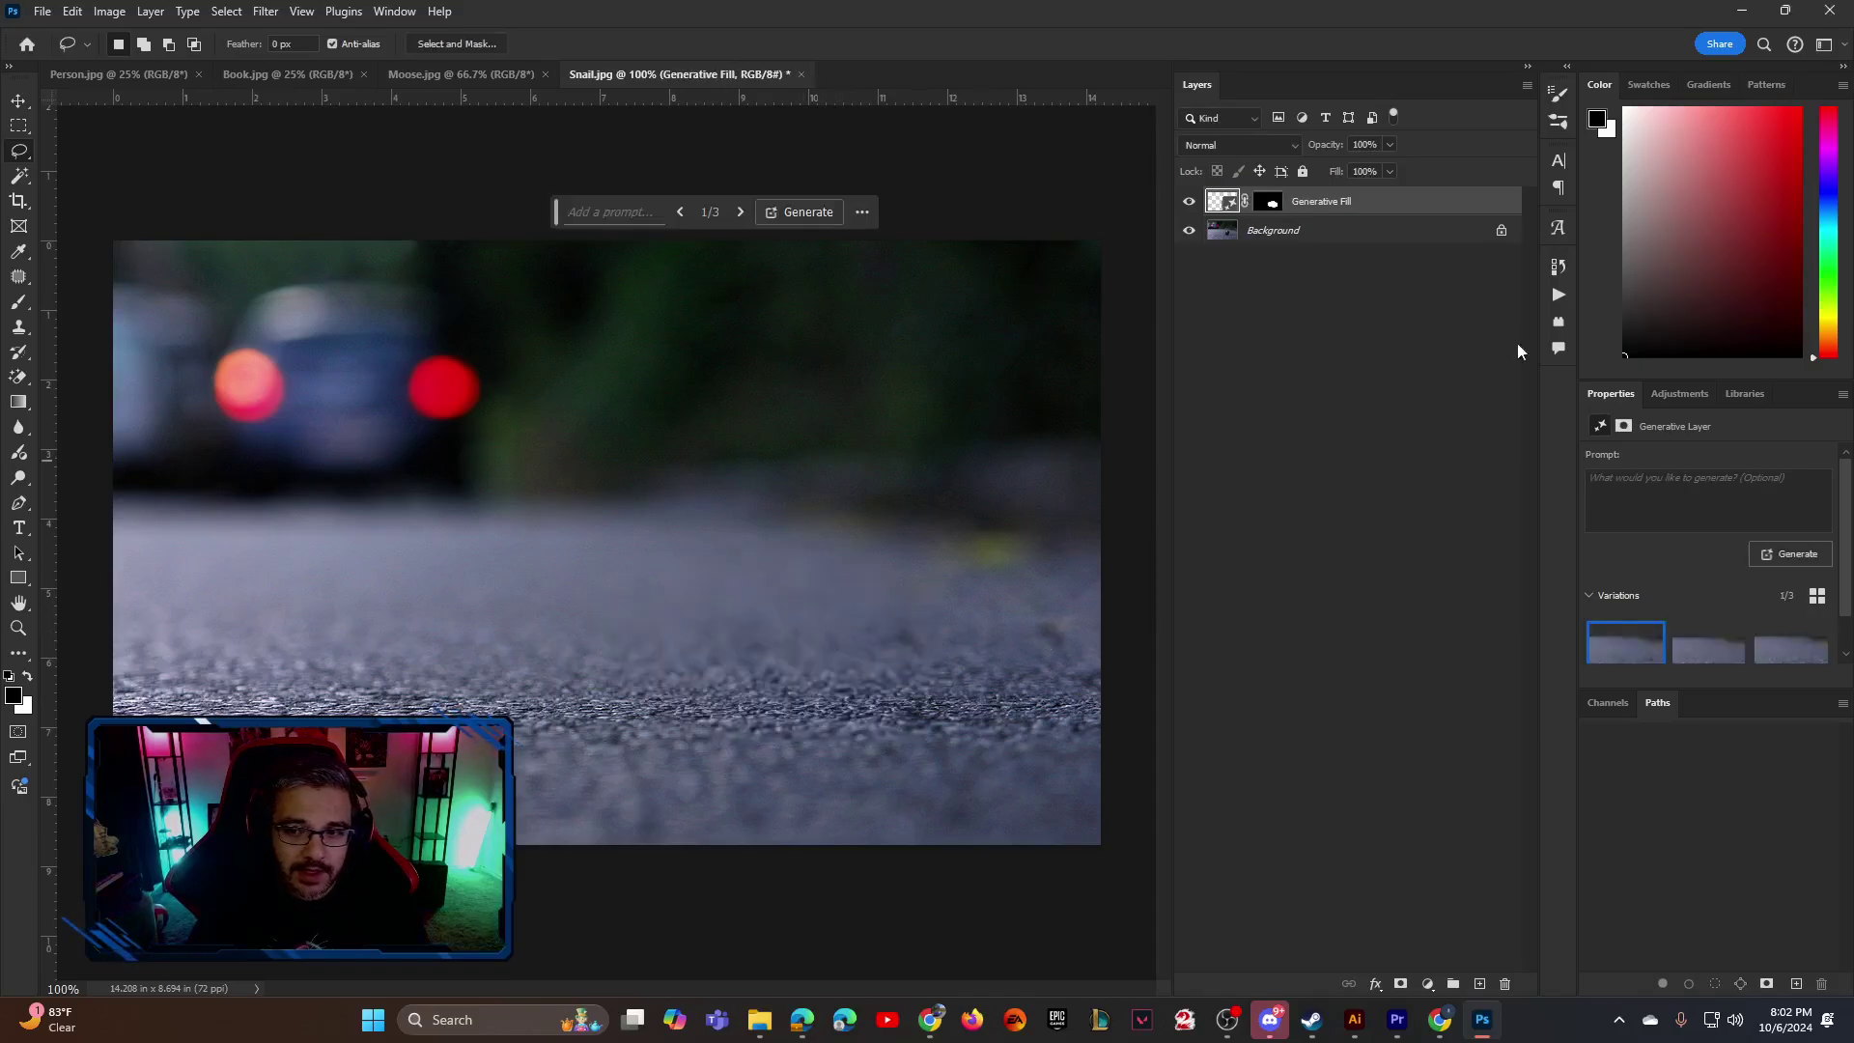
Compare the snail-removal variations, choose the second one, and merge the Generative Fill layer down into the Background
{"action": "left_click", "coordinate": [1708, 645]}
{"action": "left_click", "coordinate": [1764, 648]}
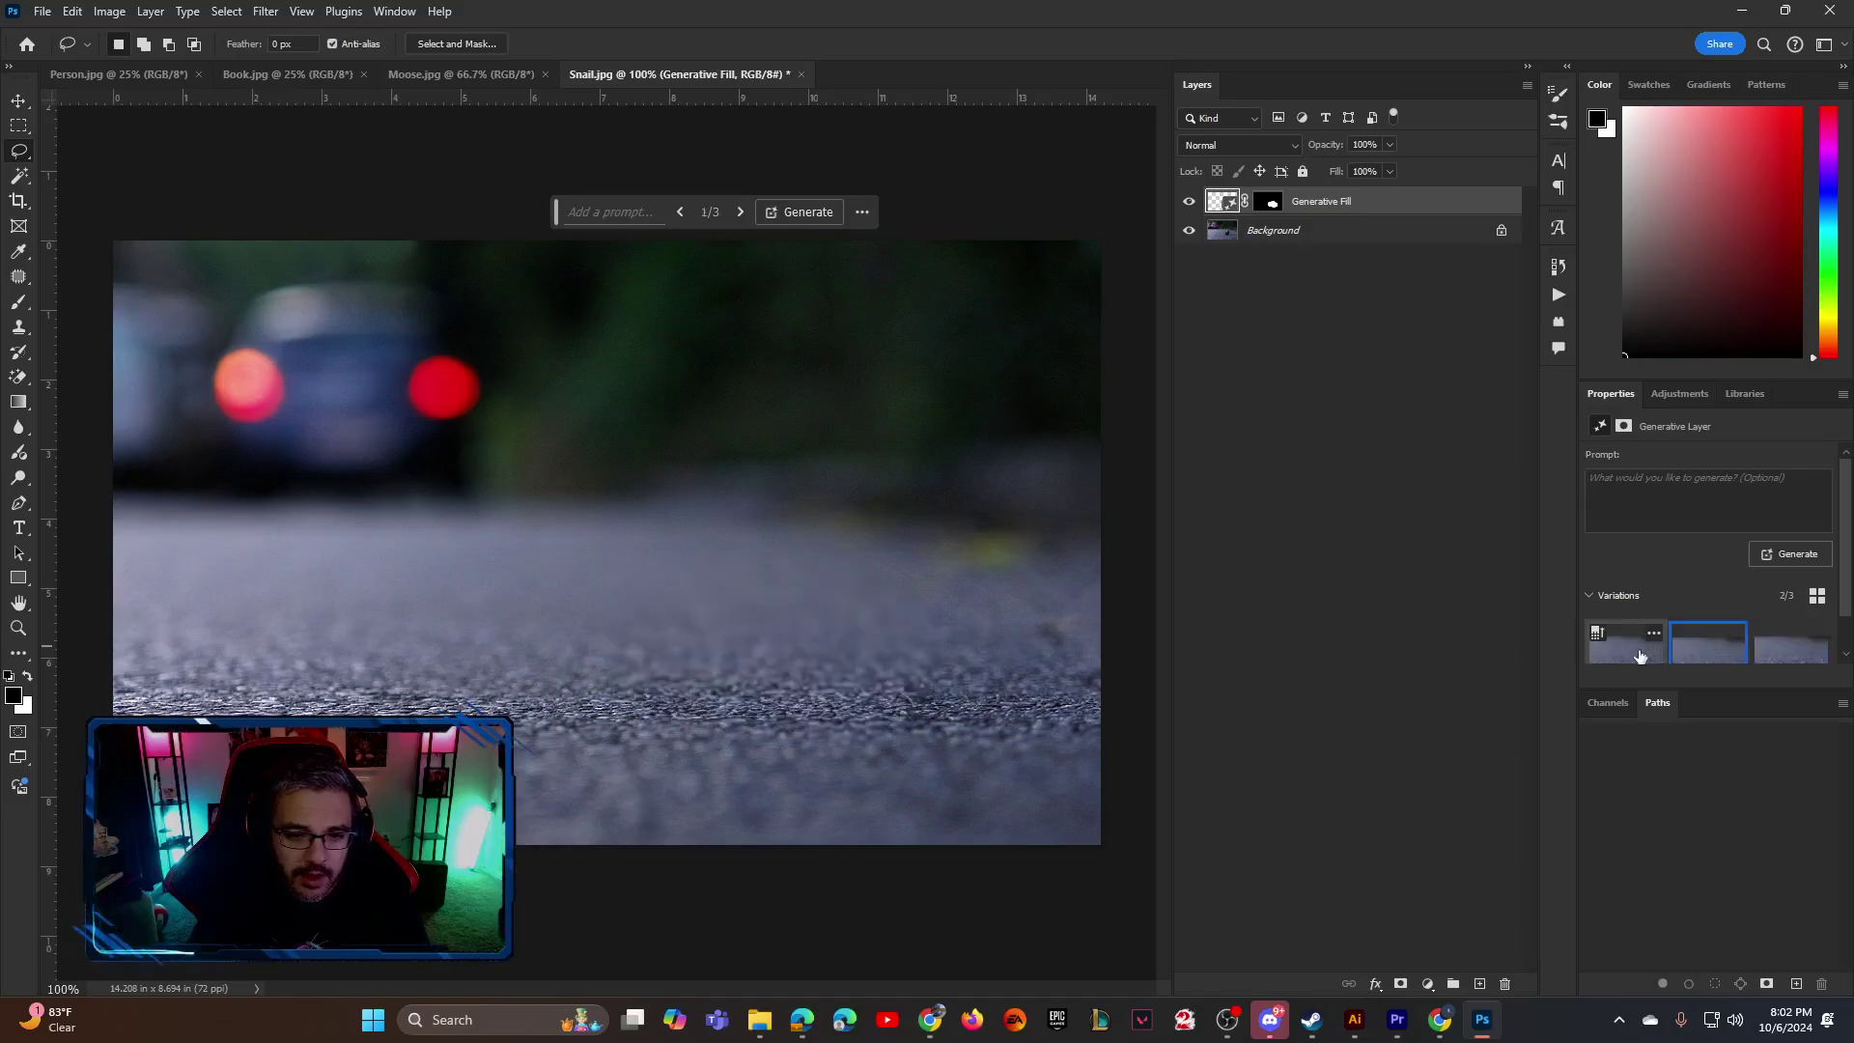
{"action": "left_click", "coordinate": [1696, 649]}
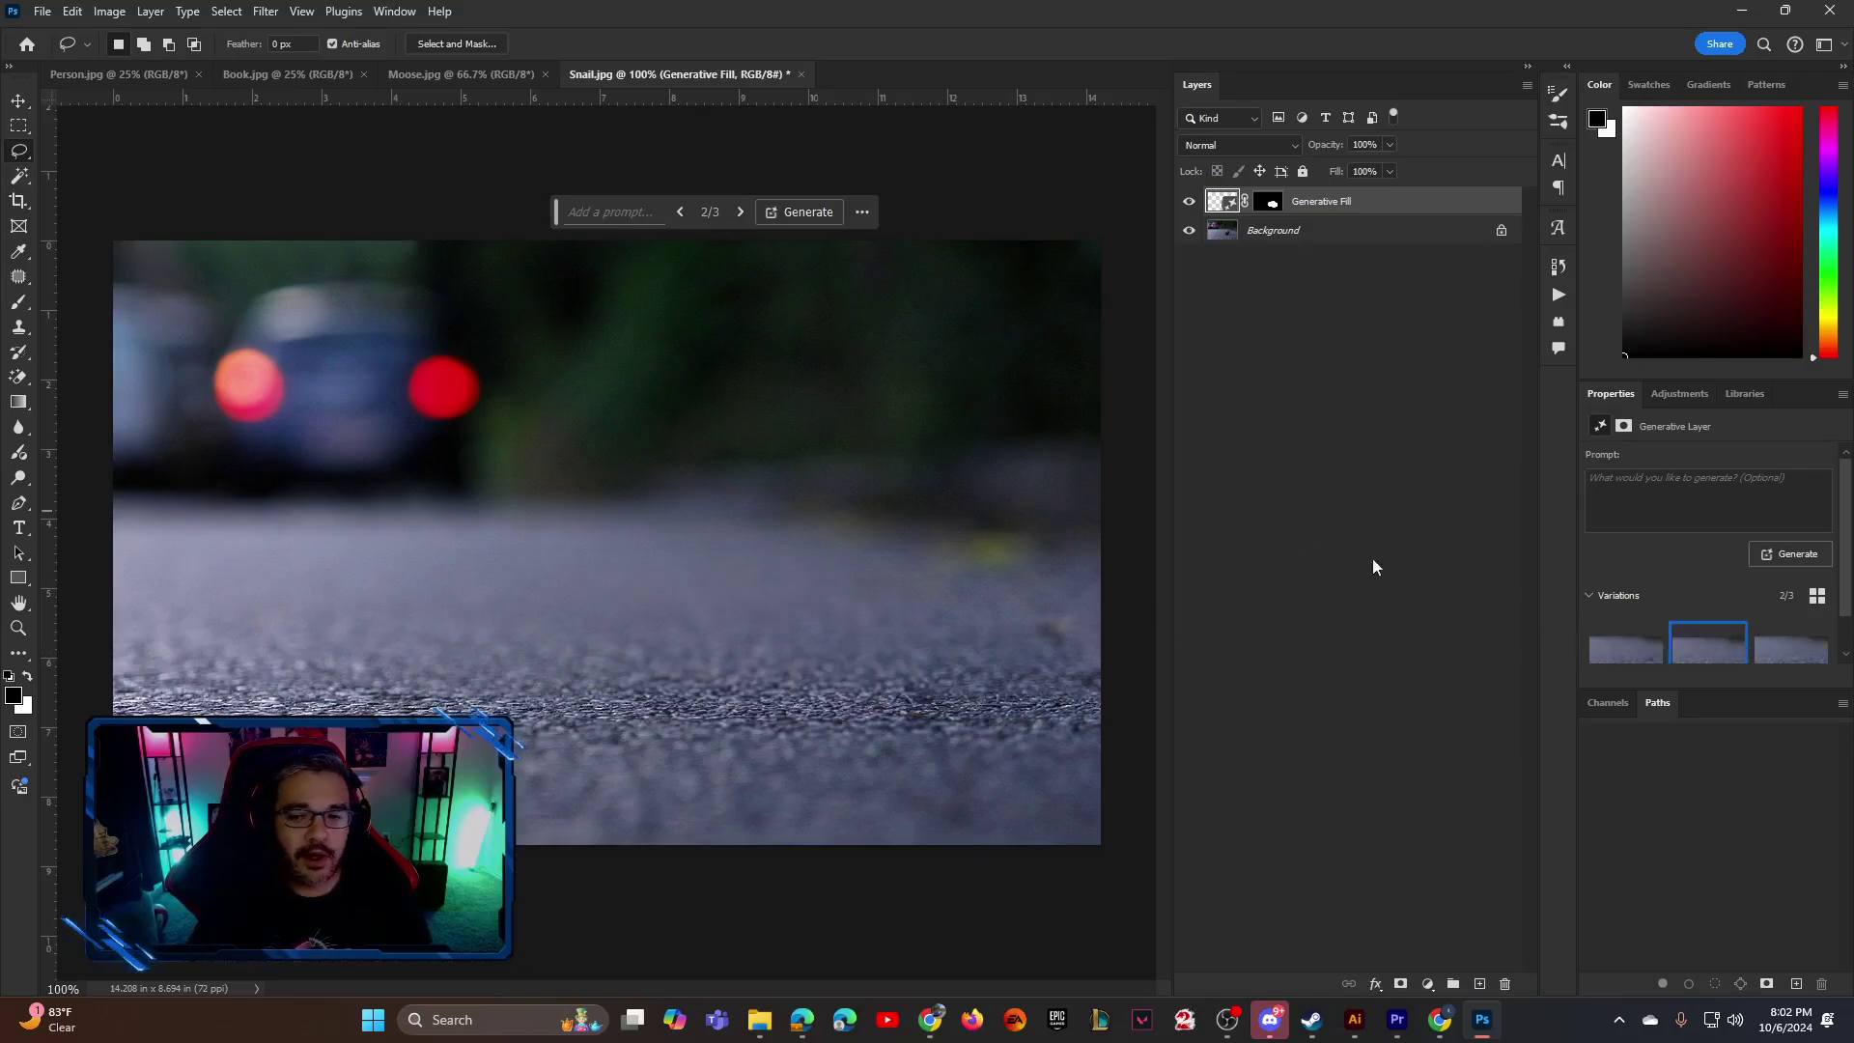
{"action": "right_click", "coordinate": [1306, 212]}
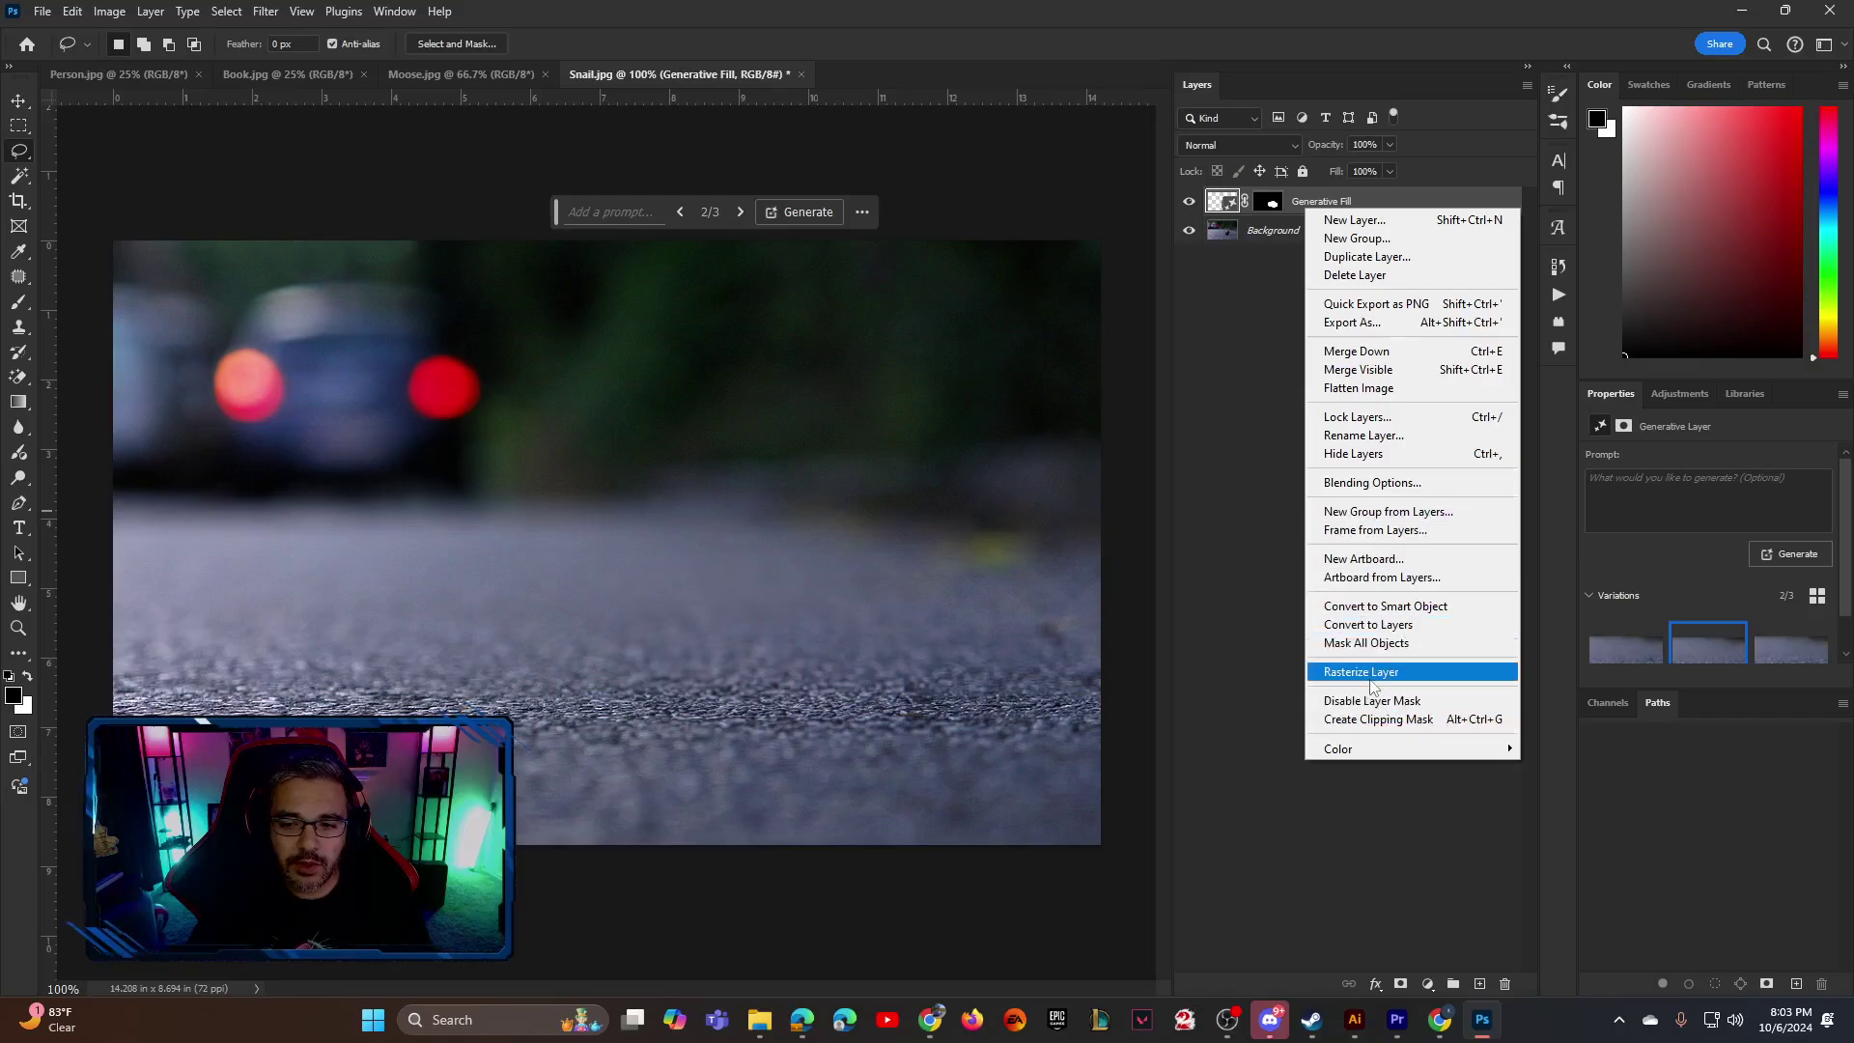
{"action": "left_click", "coordinate": [1381, 357]}
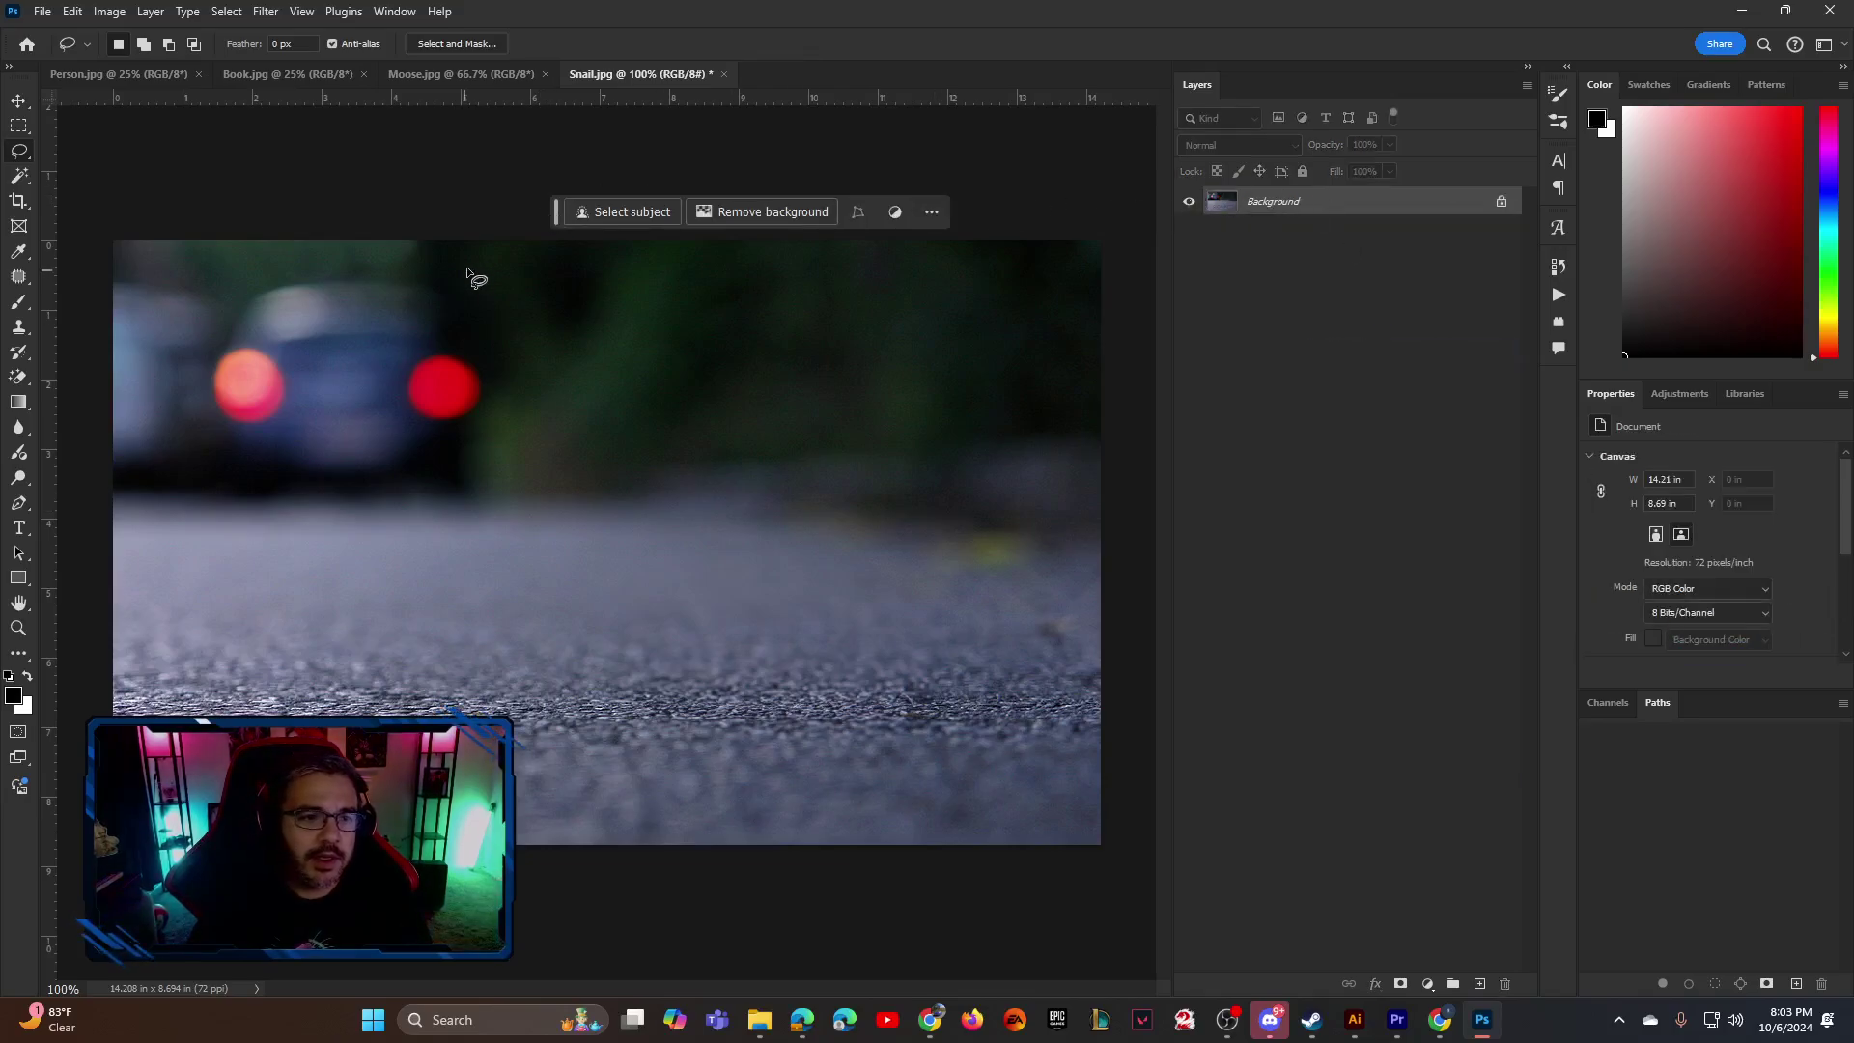
Lasso the blurred cars in the photo's upper-left area and remove them with Generative Fill, leaving the prompt empty
{"action": "left_click_drag", "start_coordinate": [539, 244], "coordinate": [547, 312]}
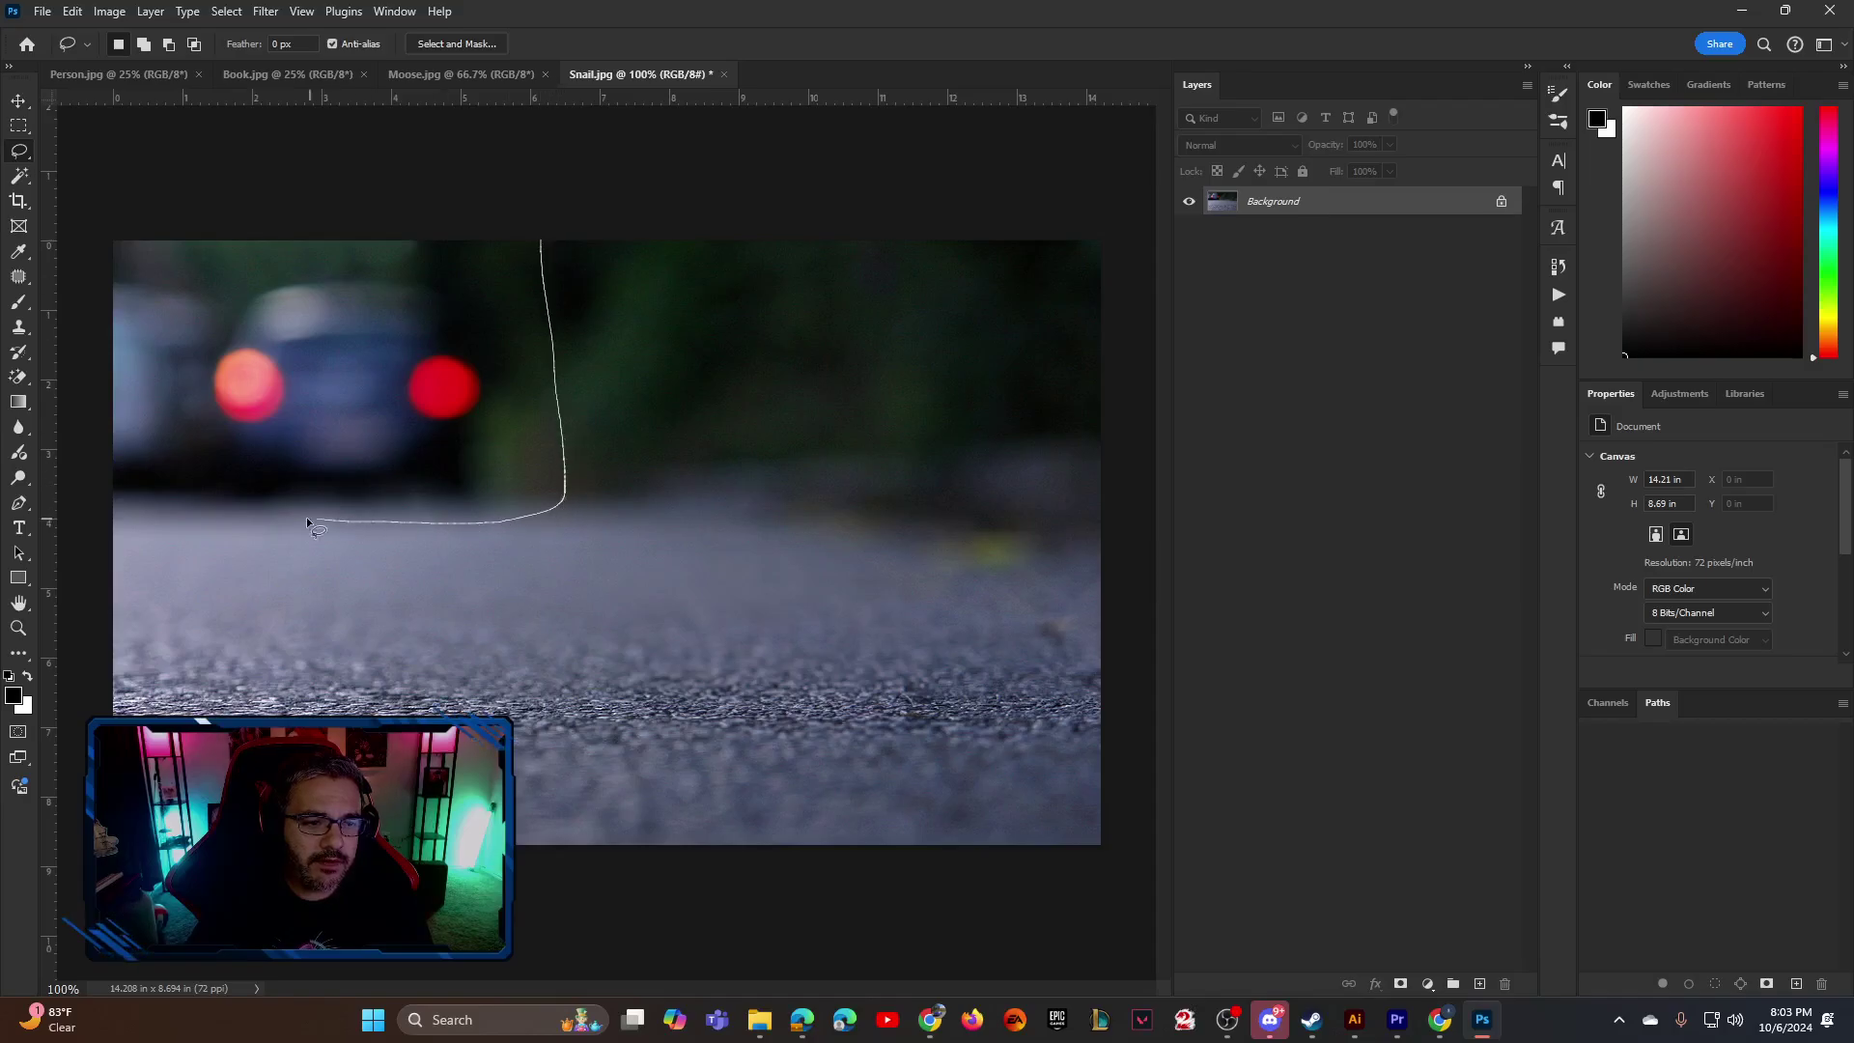
{"action": "mouse_move", "coordinate": [37, 295]}
{"action": "left_mouse_down"}
{"action": "mouse_move", "coordinate": [57, 202]}
{"action": "mouse_move", "coordinate": [542, 203]}
{"action": "left_mouse_up"}
{"action": "left_click", "coordinate": [579, 213]}
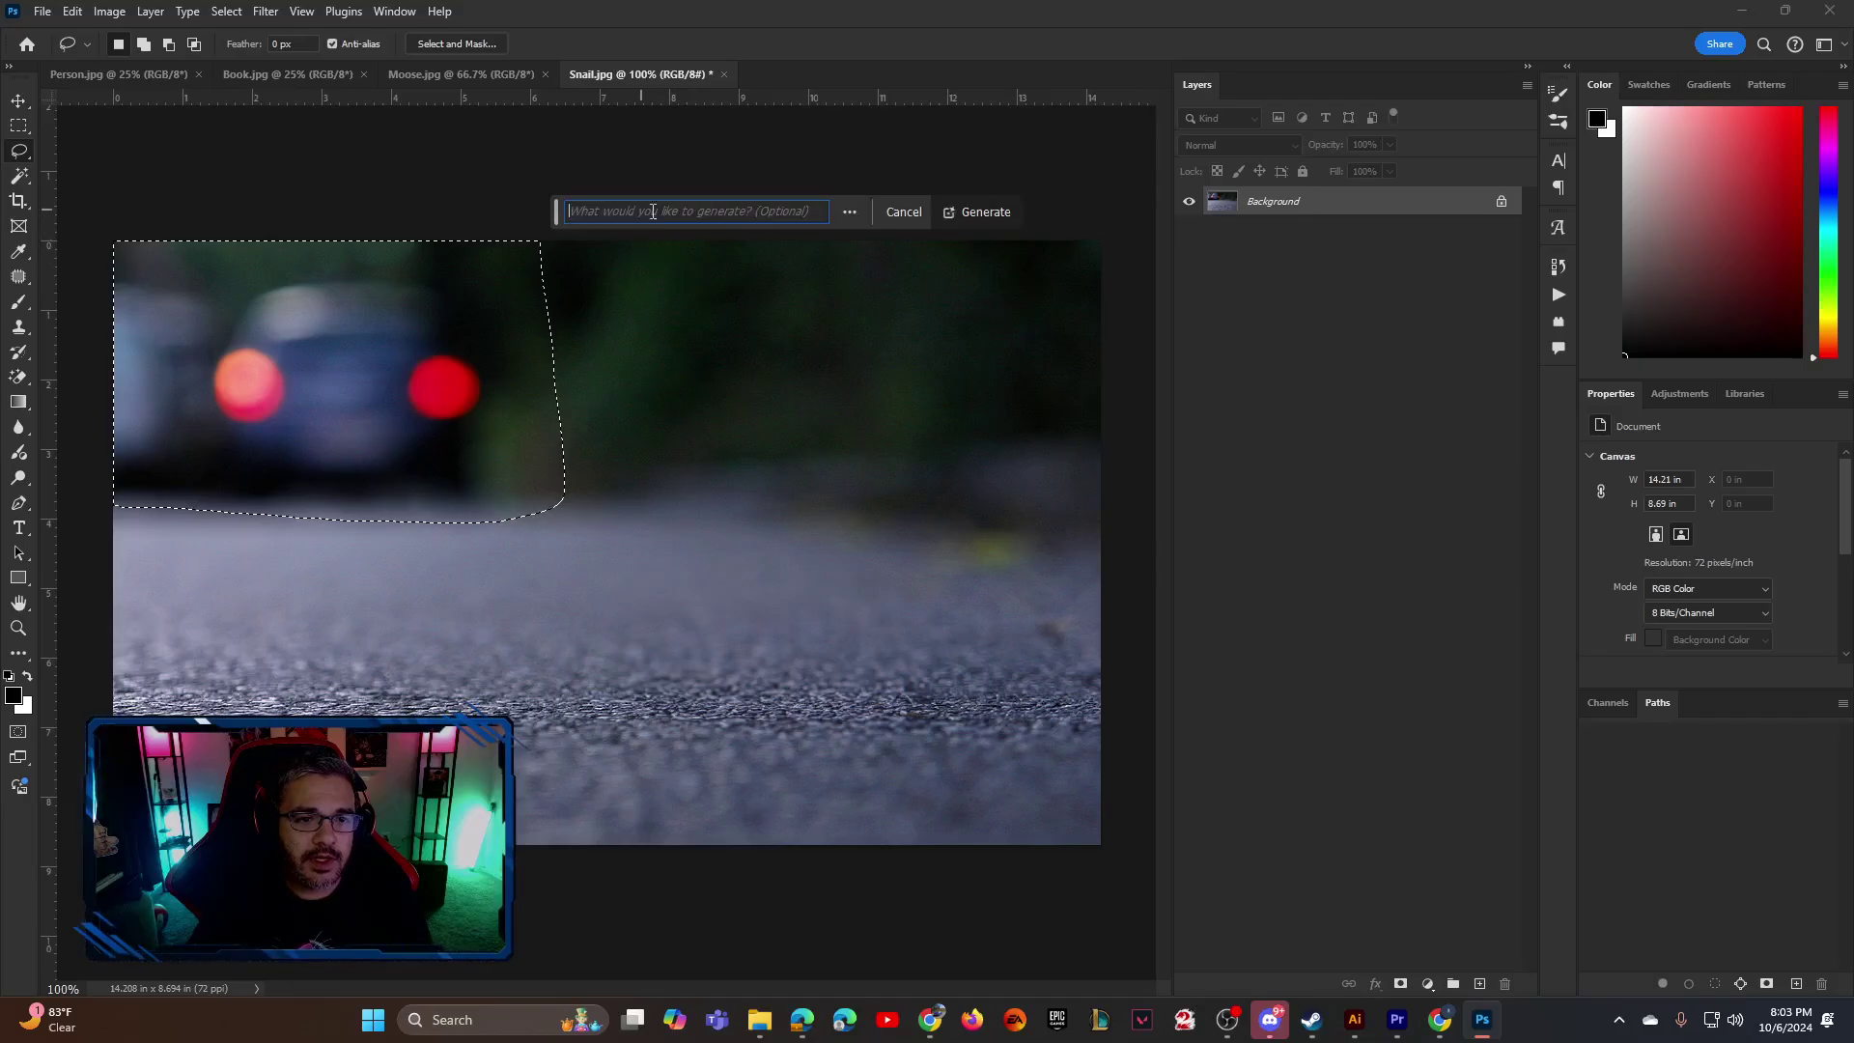
{"action": "left_click", "coordinate": [946, 215]}
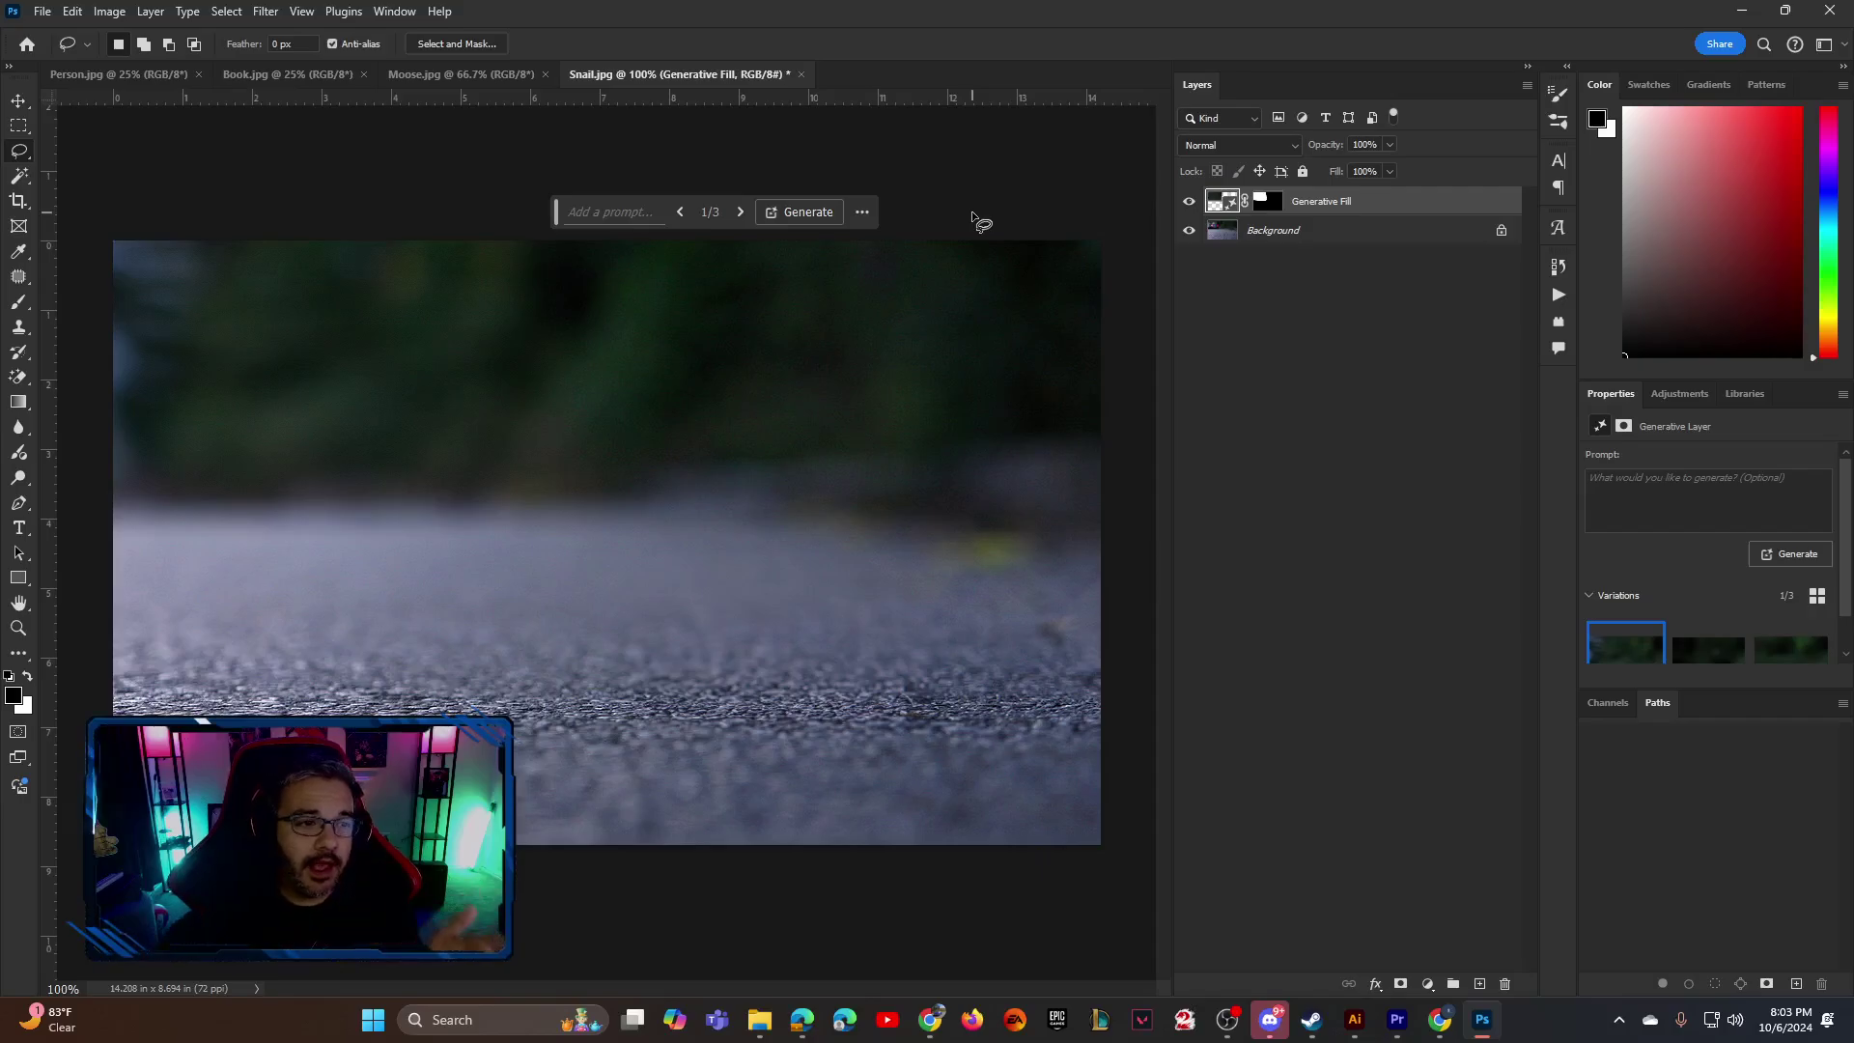
Choose the third variation of the car removal and merge its Generative Fill layer down into the Background
{"action": "left_click", "coordinate": [1708, 646]}
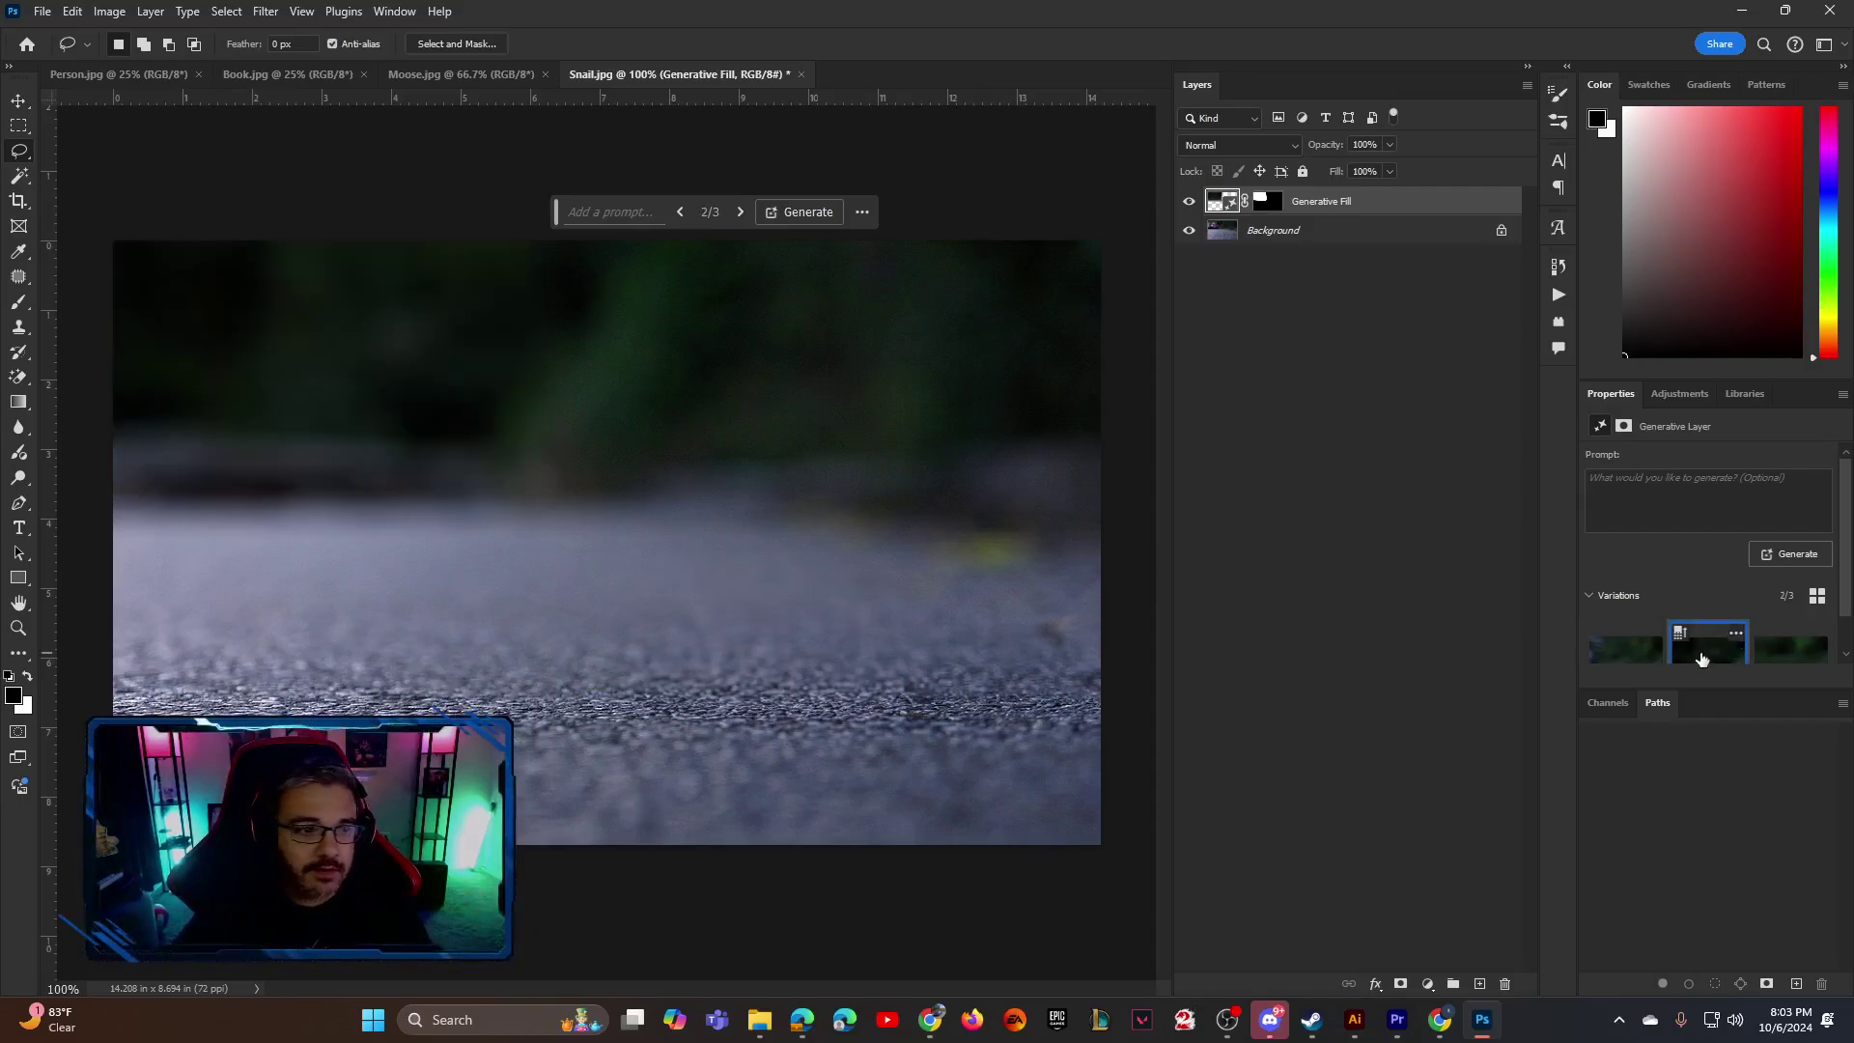
{"action": "left_click", "coordinate": [1790, 654]}
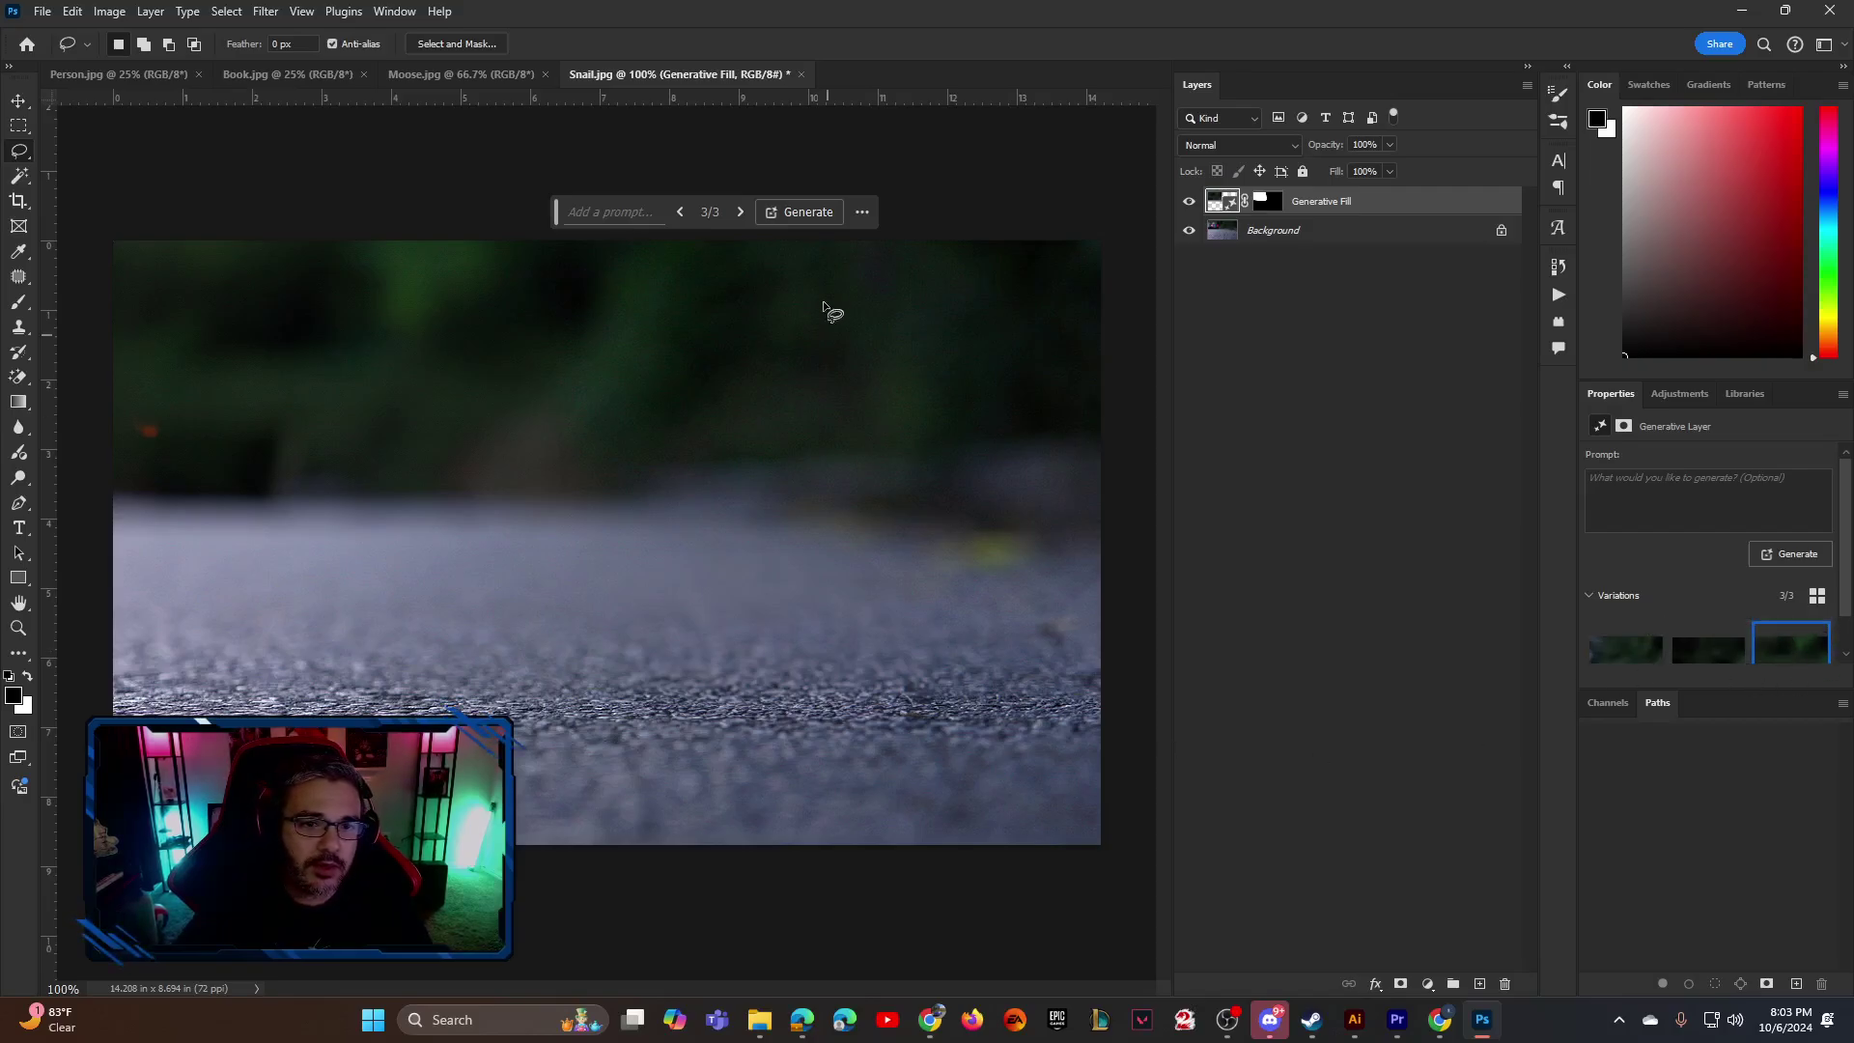
{"action": "right_click", "coordinate": [1346, 213]}
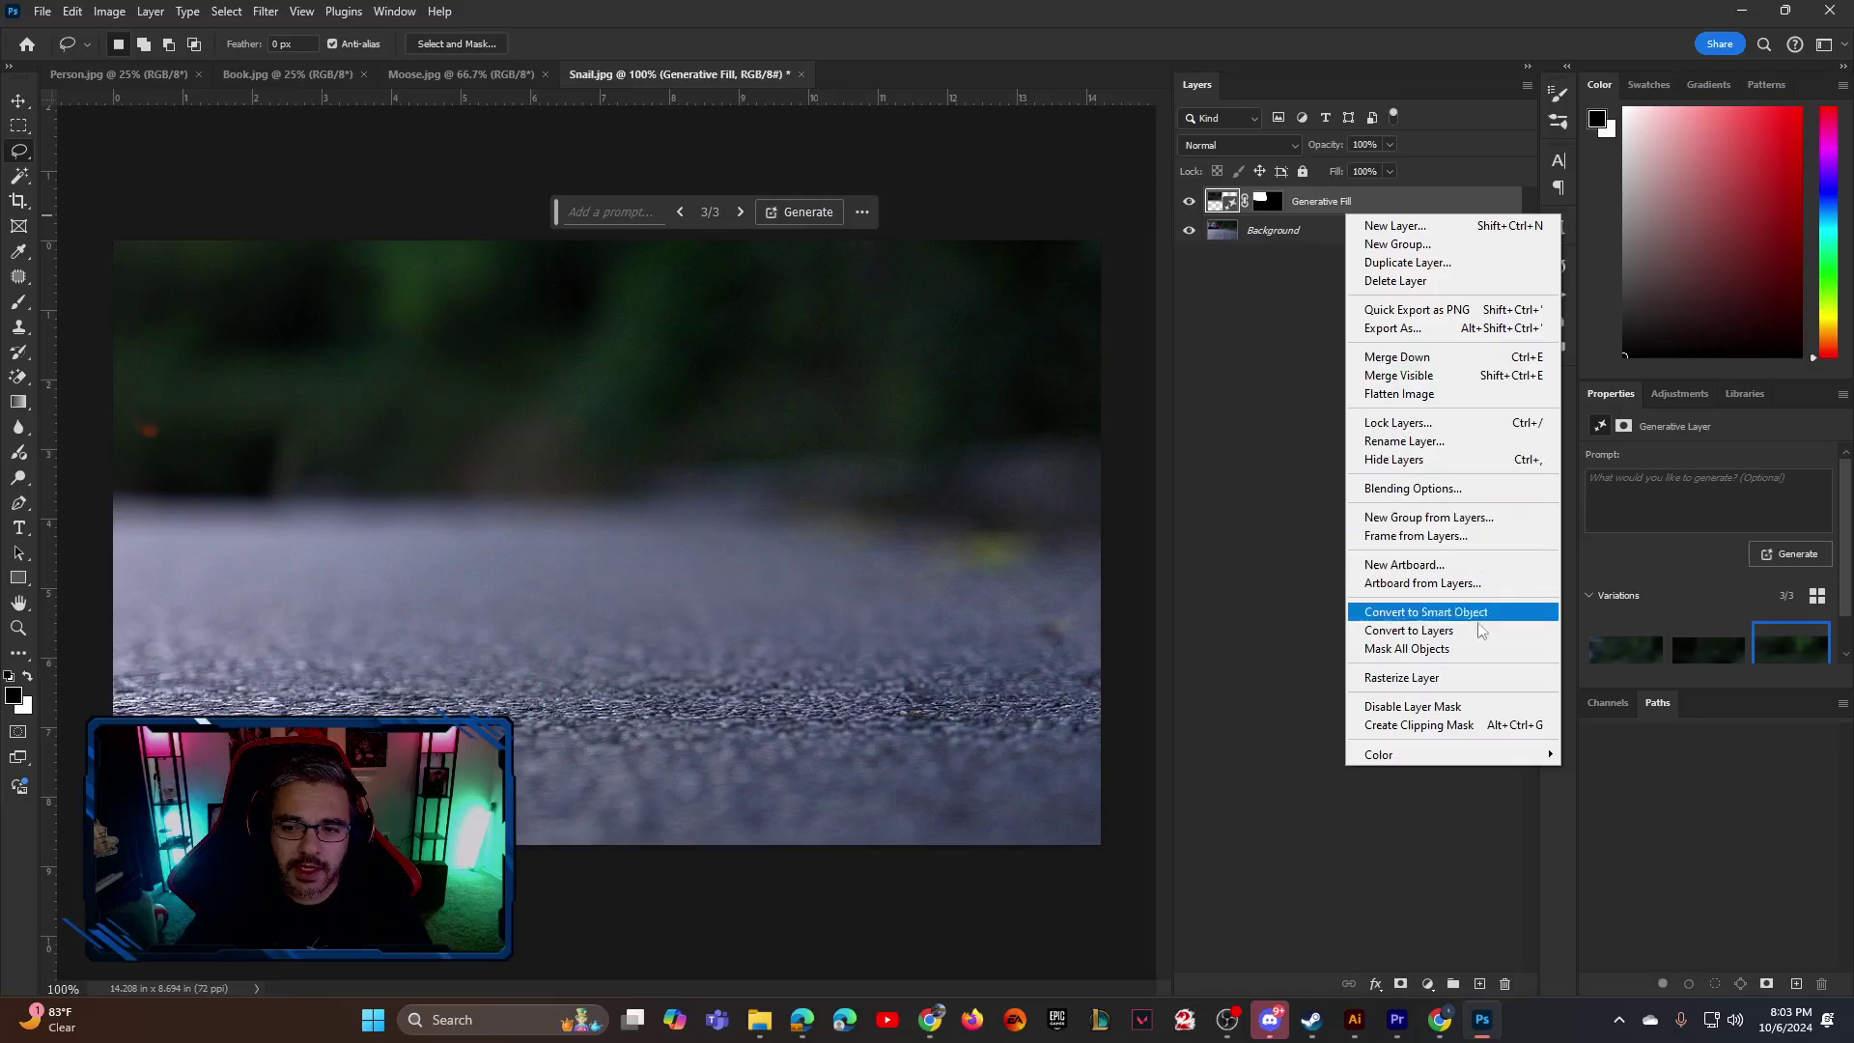
{"action": "left_click", "coordinate": [1400, 356]}
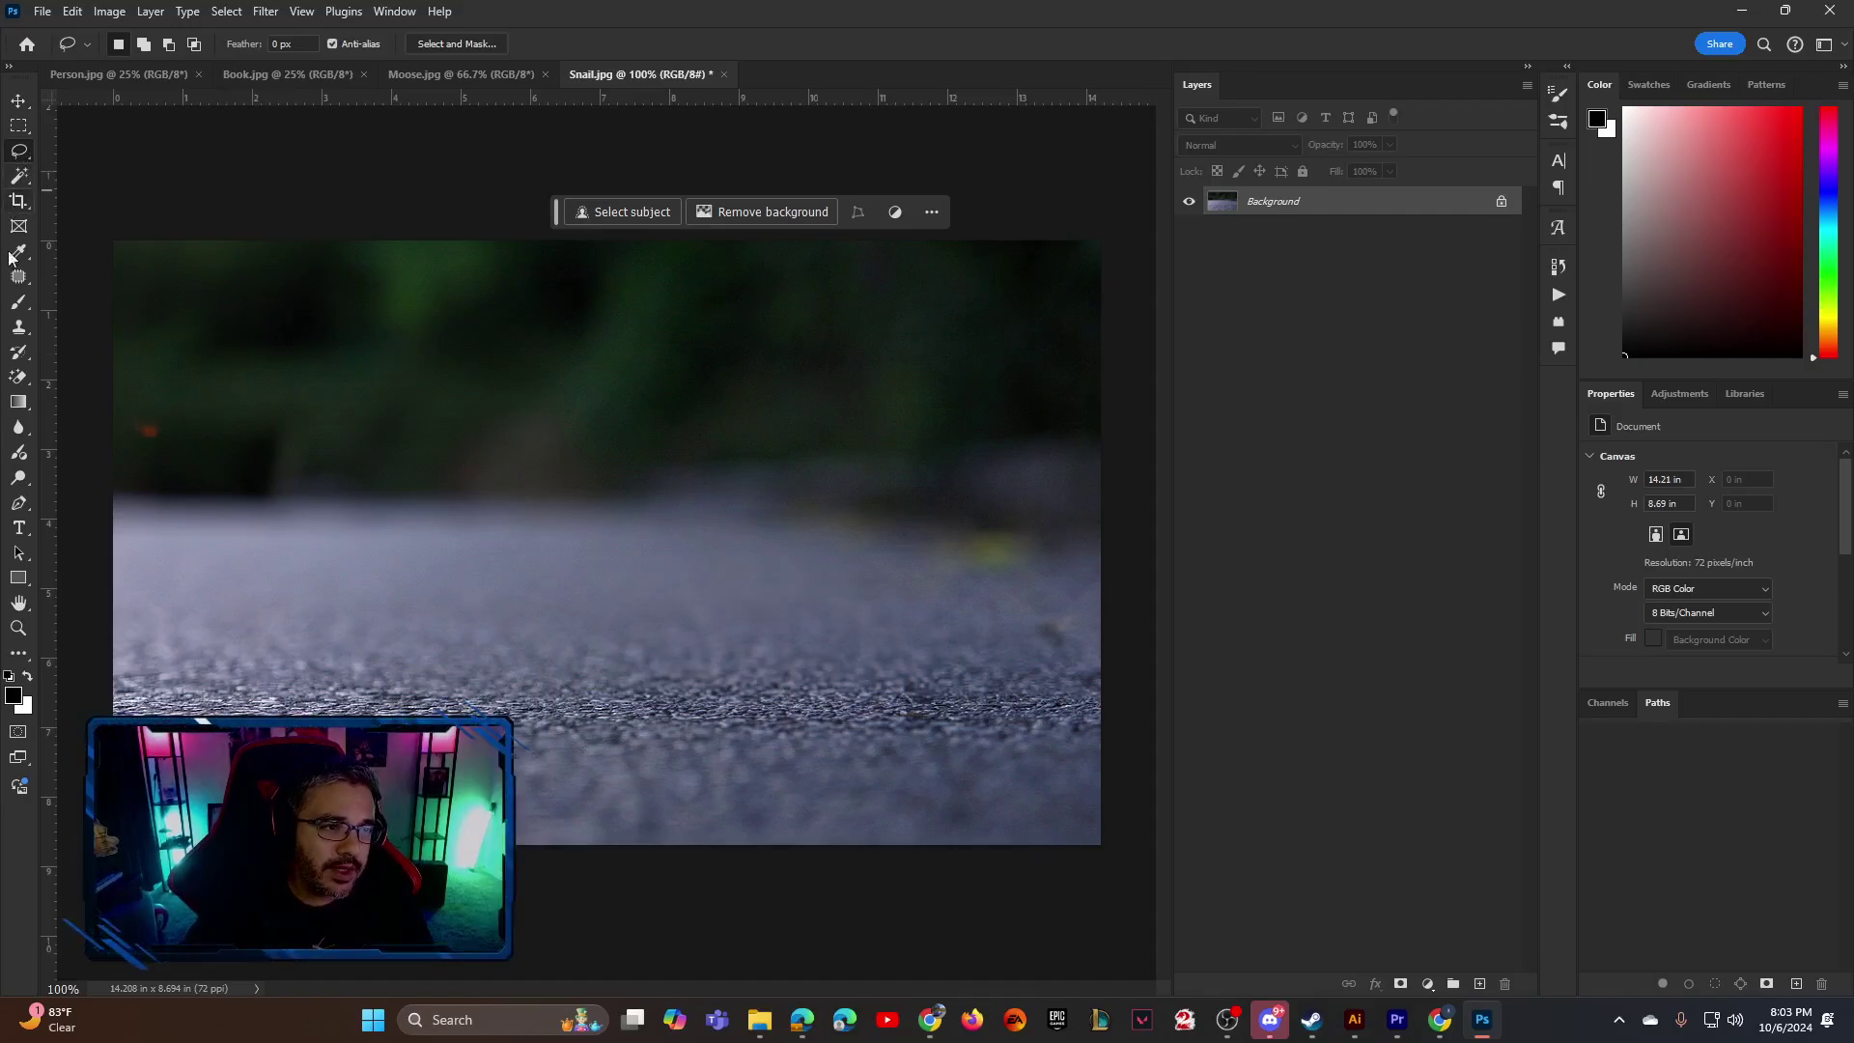
{"action": "left_click", "coordinate": [17, 280]}
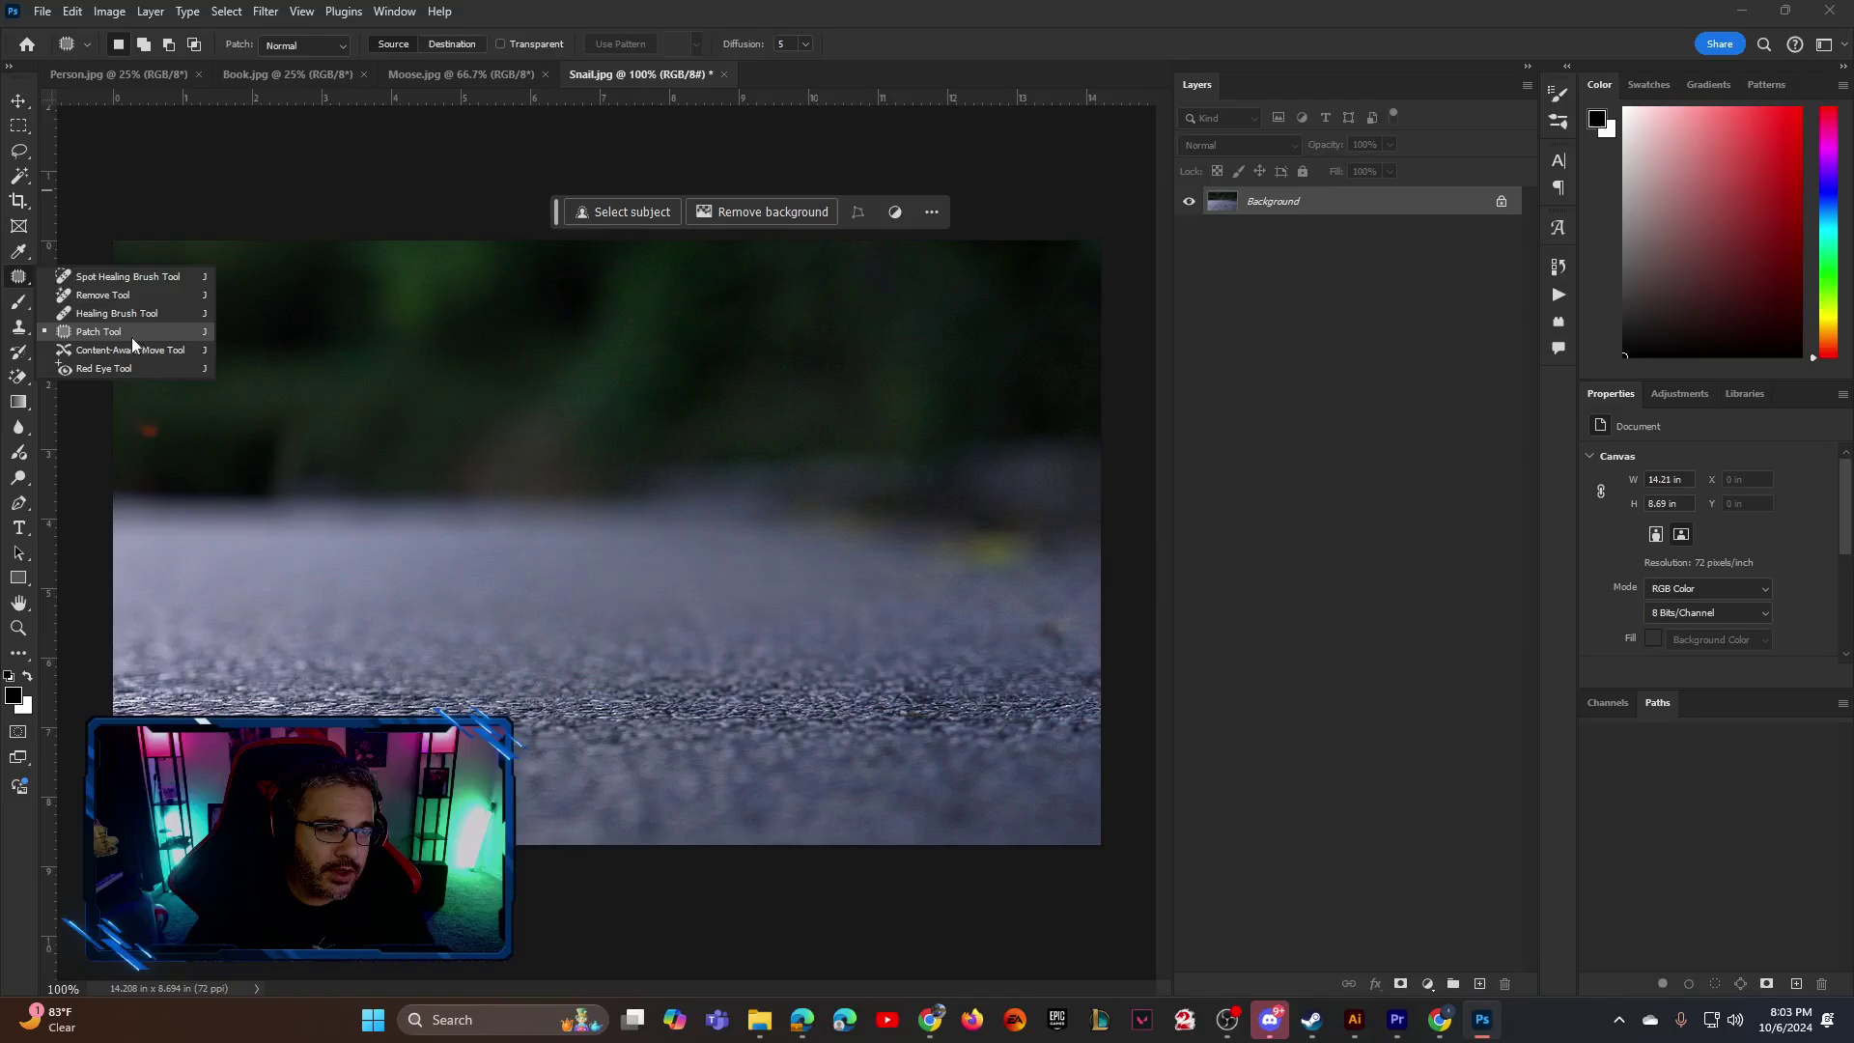
{"action": "left_click", "coordinate": [90, 279]}
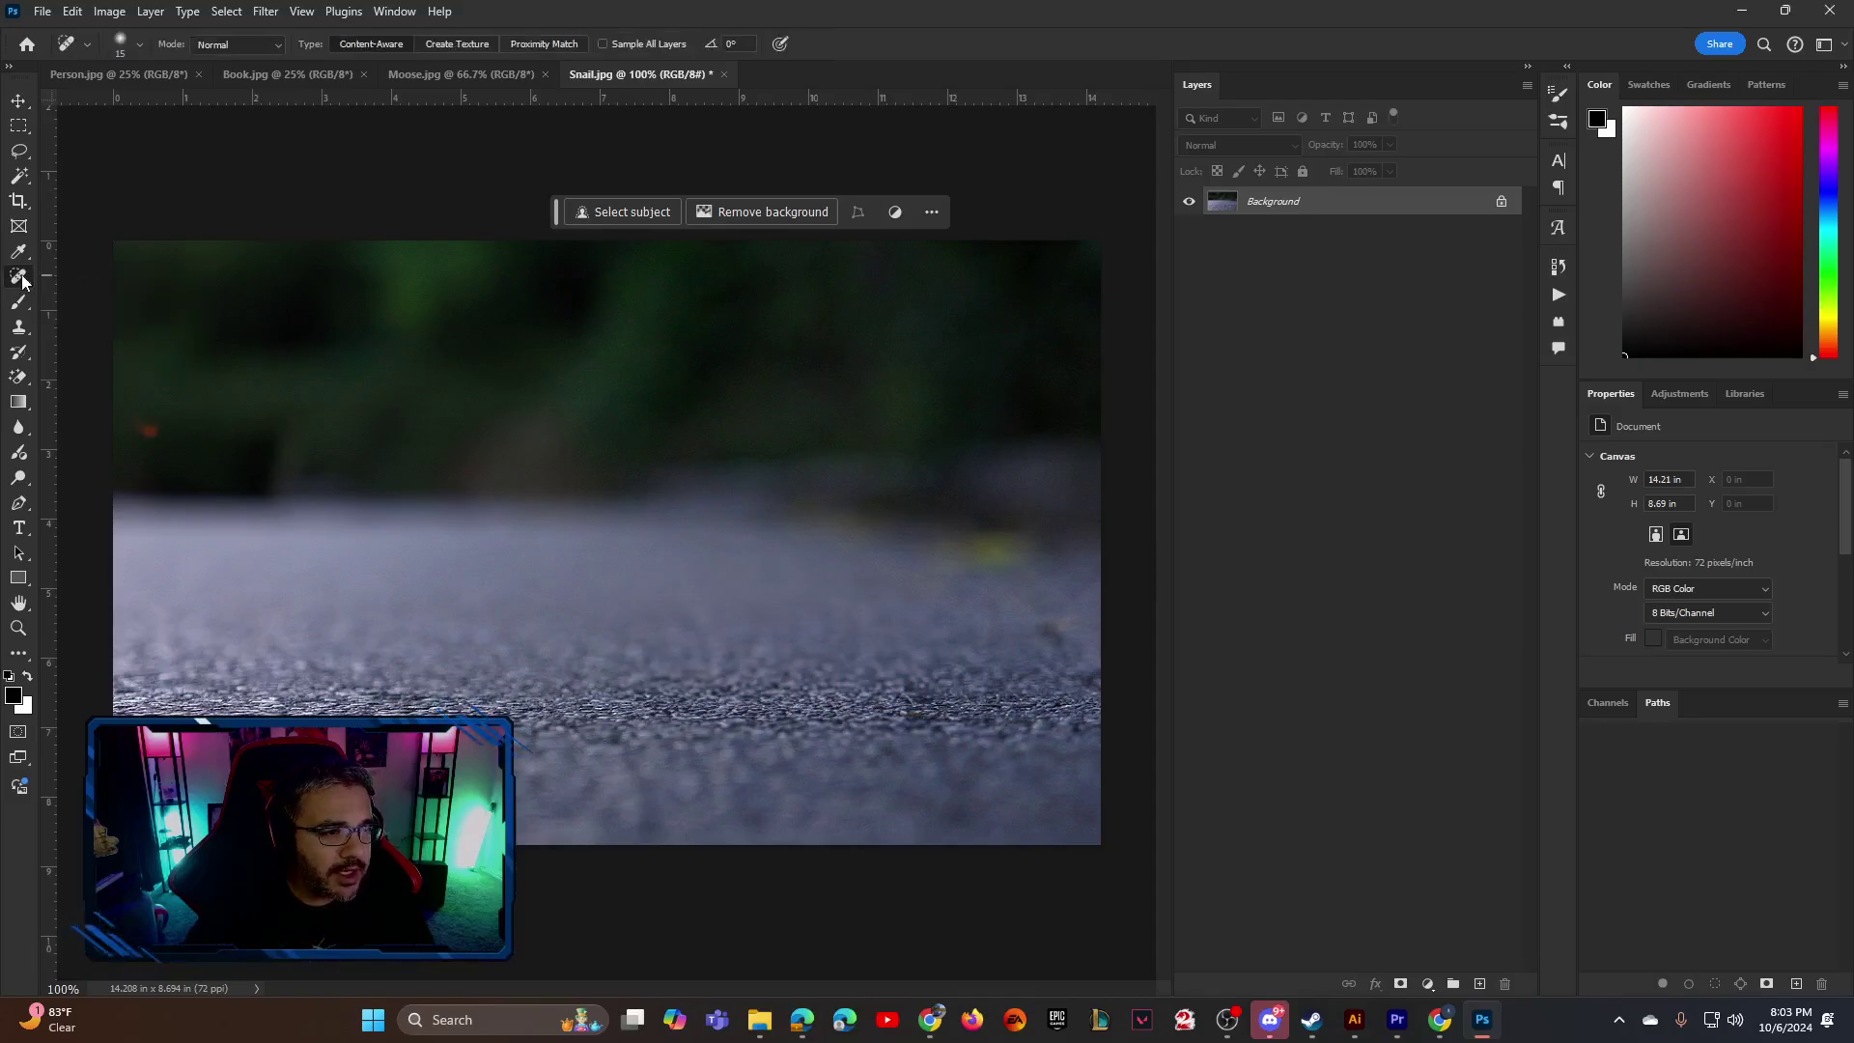
{"action": "left_click", "coordinate": [18, 278]}
{"action": "left_click", "coordinate": [96, 295]}
{"action": "left_click", "coordinate": [17, 278]}
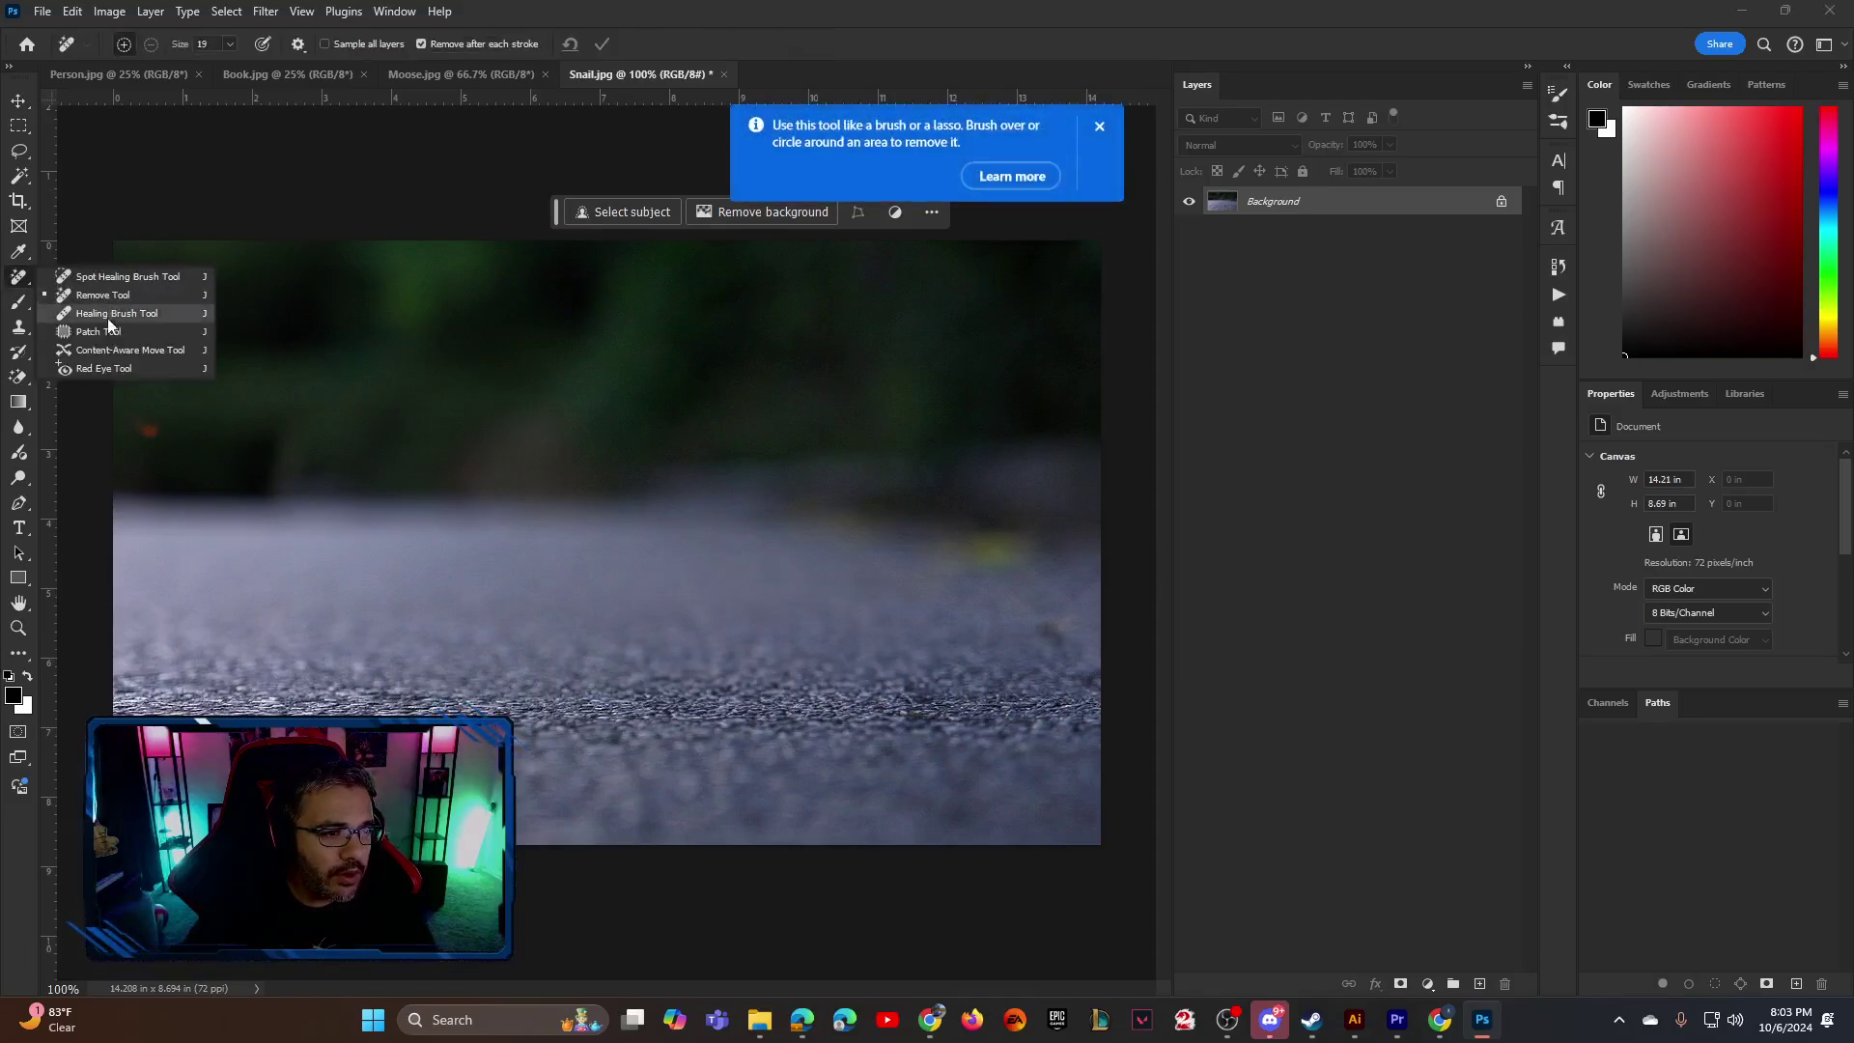
{"action": "left_click", "coordinate": [101, 331]}
Remove the small orange spot near the photo's left edge with the Patch Tool, sampling the dark foliage beside it
{"action": "left_click", "coordinate": [17, 278]}
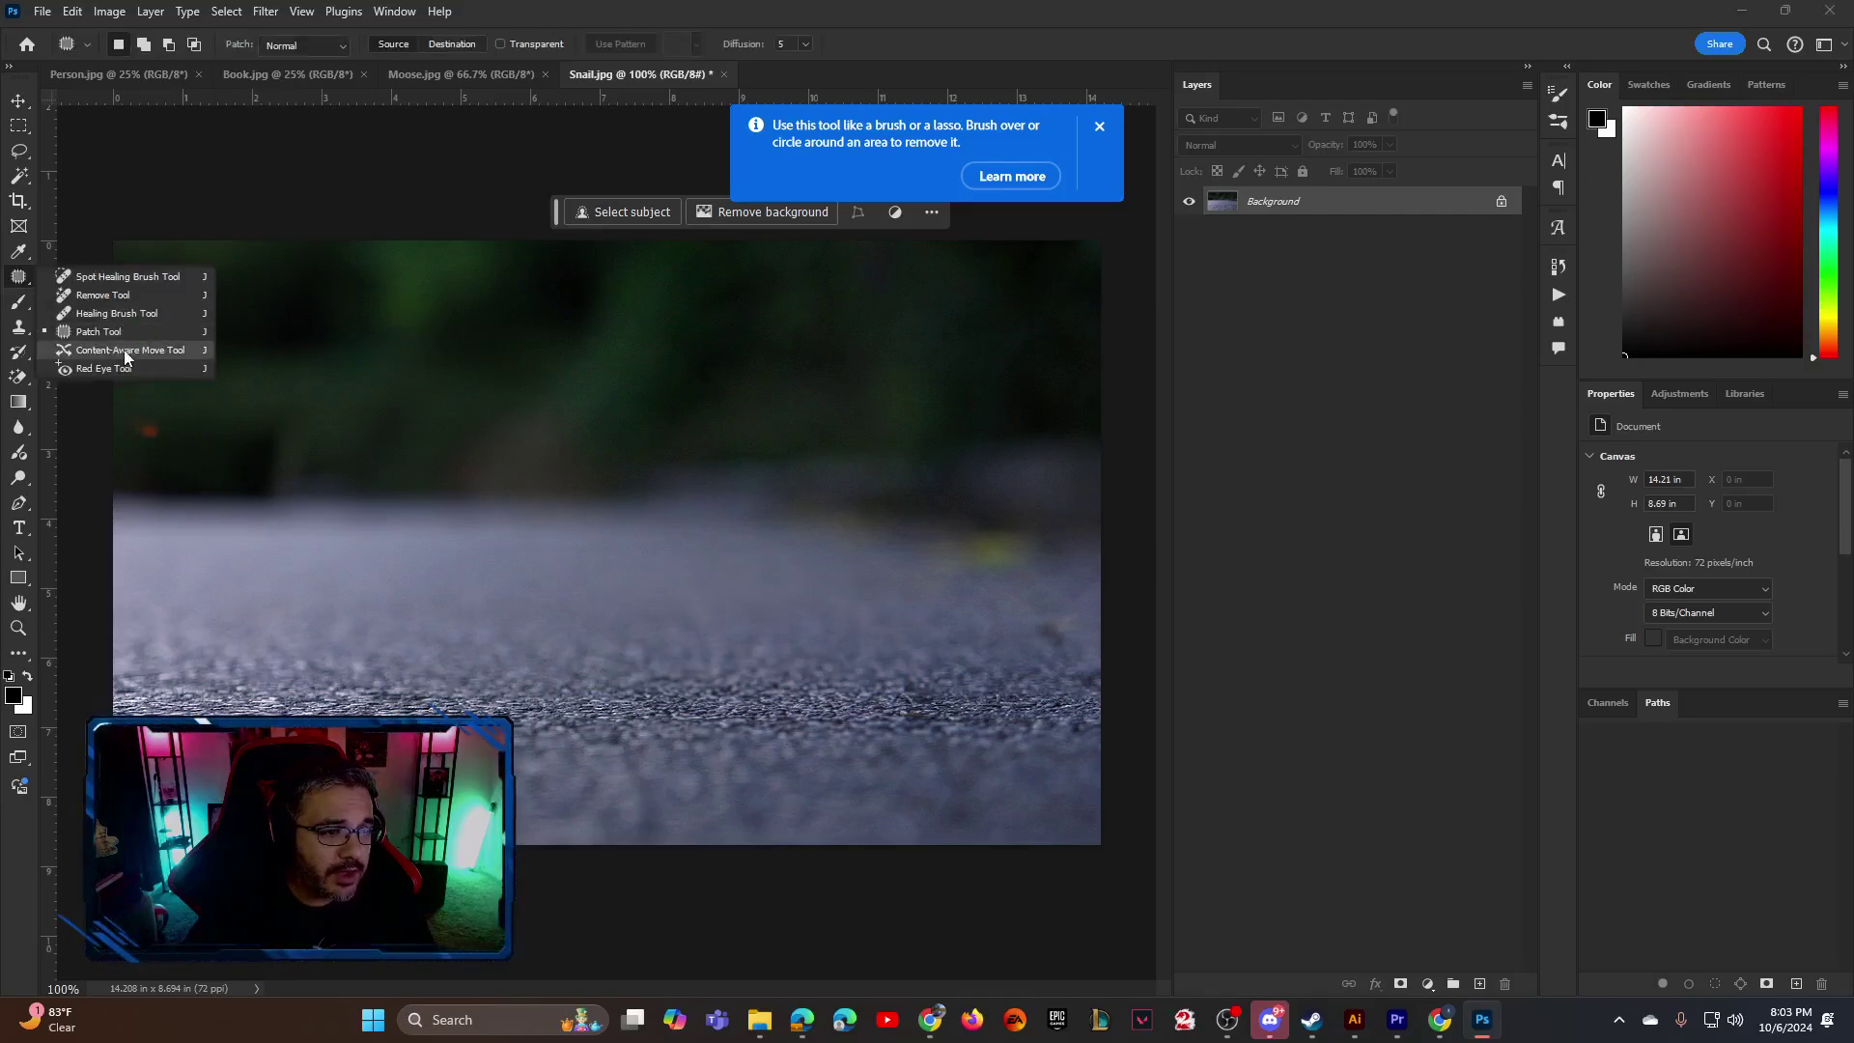
{"action": "left_click", "coordinate": [120, 332]}
{"action": "mouse_move", "coordinate": [162, 411]}
{"action": "left_mouse_down"}
{"action": "mouse_move", "coordinate": [138, 400]}
{"action": "mouse_move", "coordinate": [165, 466]}
{"action": "mouse_move", "coordinate": [151, 423]}
{"action": "mouse_move", "coordinate": [379, 391]}
{"action": "left_mouse_up"}
{"action": "right_click", "coordinate": [154, 417]}
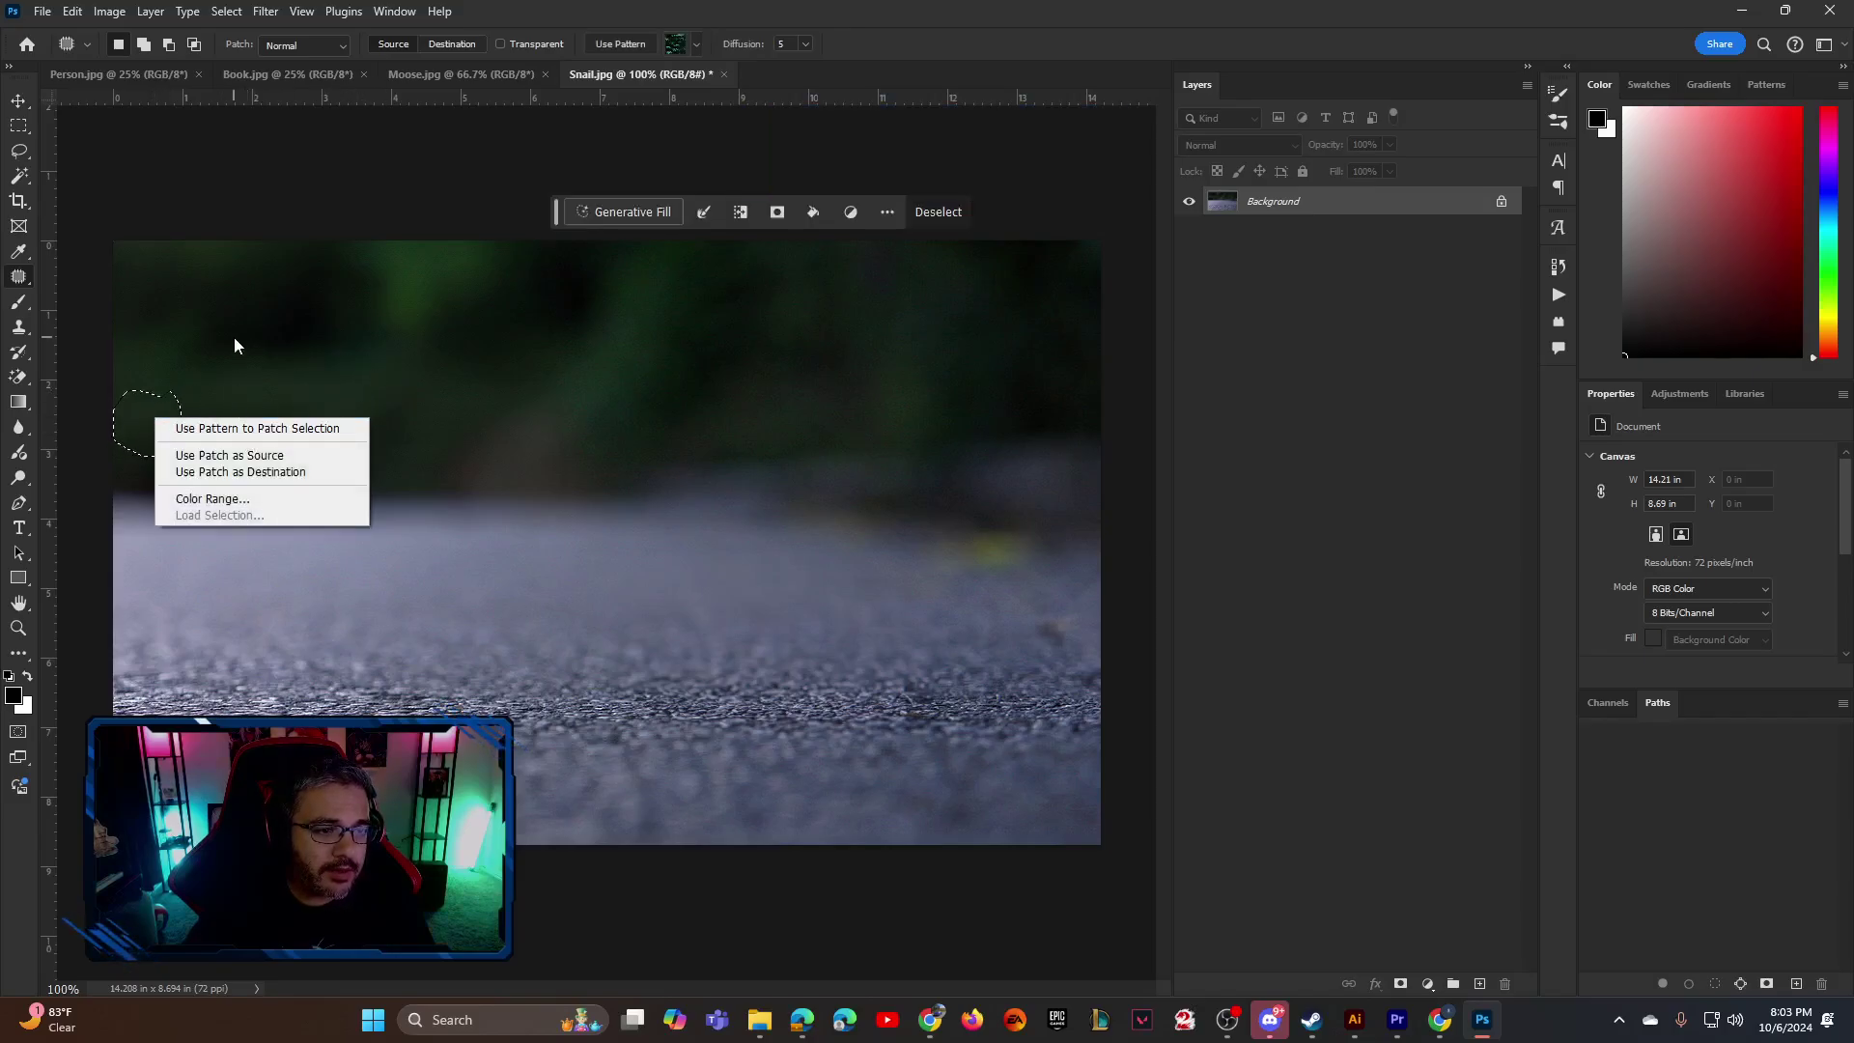
{"action": "left_click", "coordinate": [295, 382]}
{"action": "left_click", "coordinate": [295, 390]}
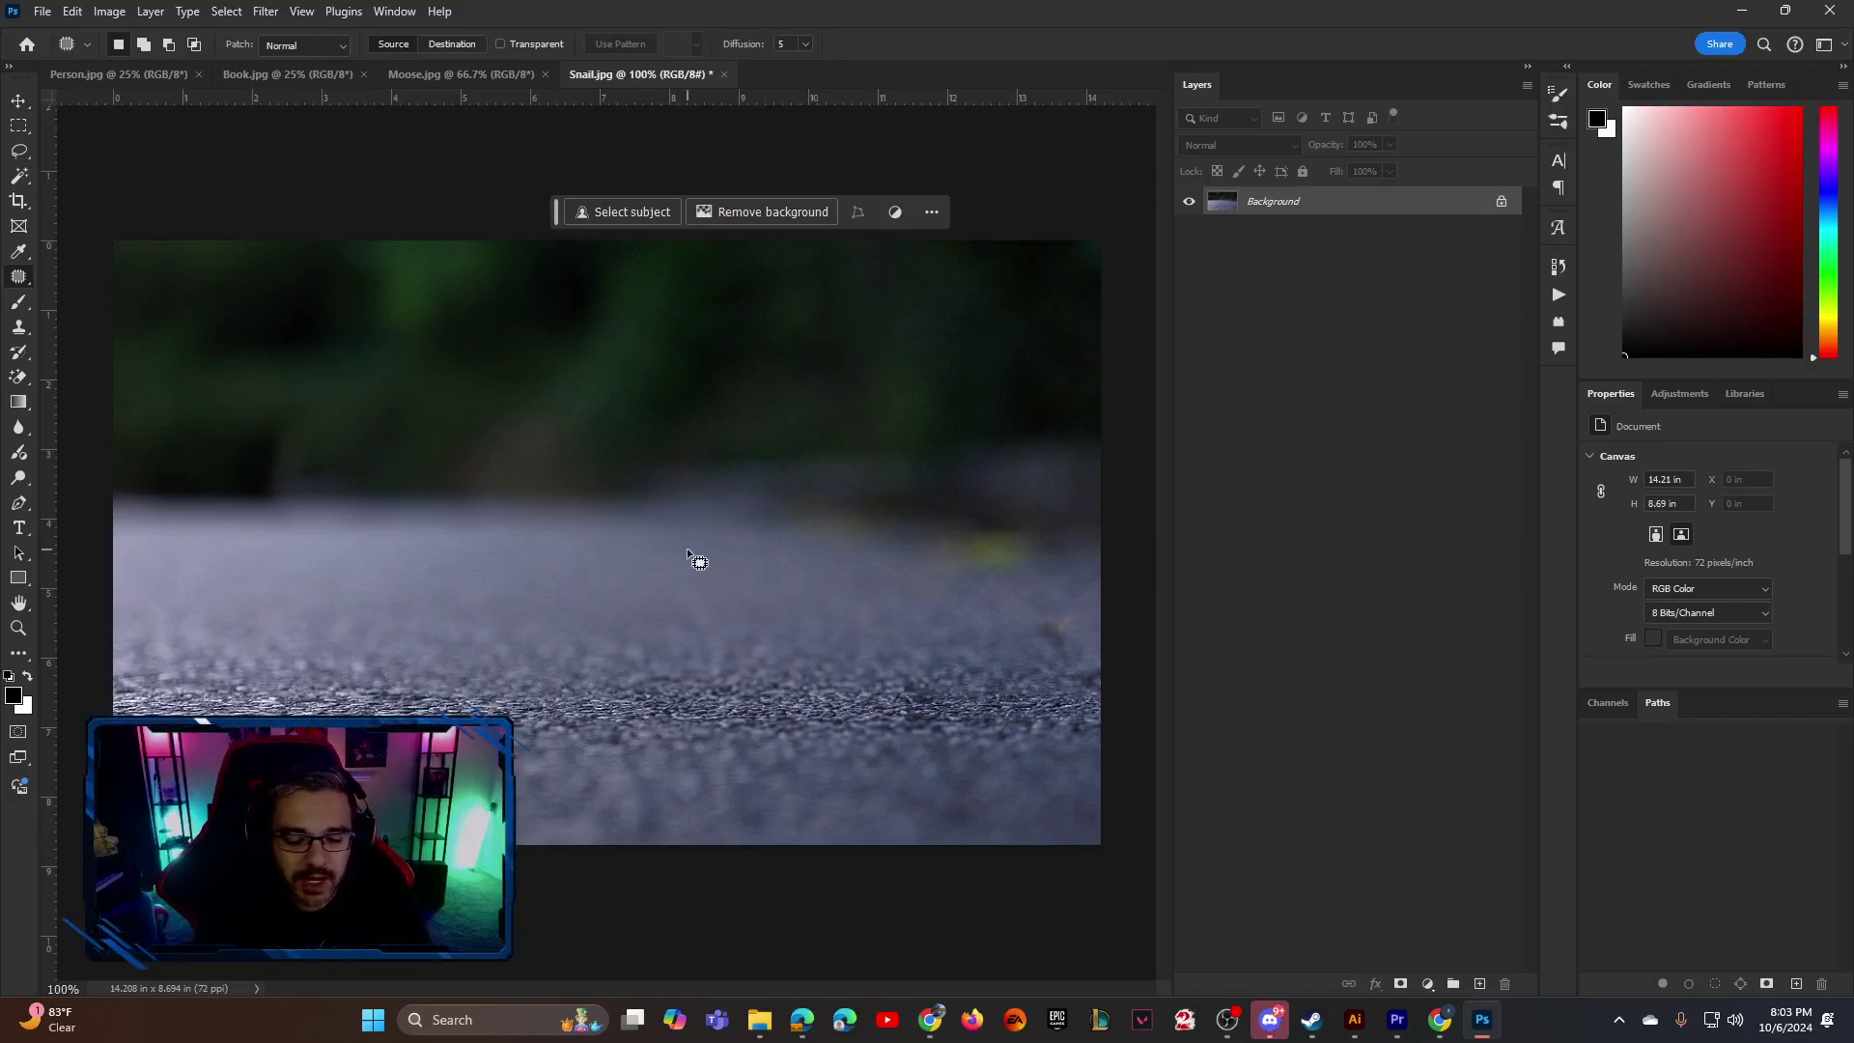
Switch to the Moose.jpg document
{"action": "key", "text": "ctrl+minus"}
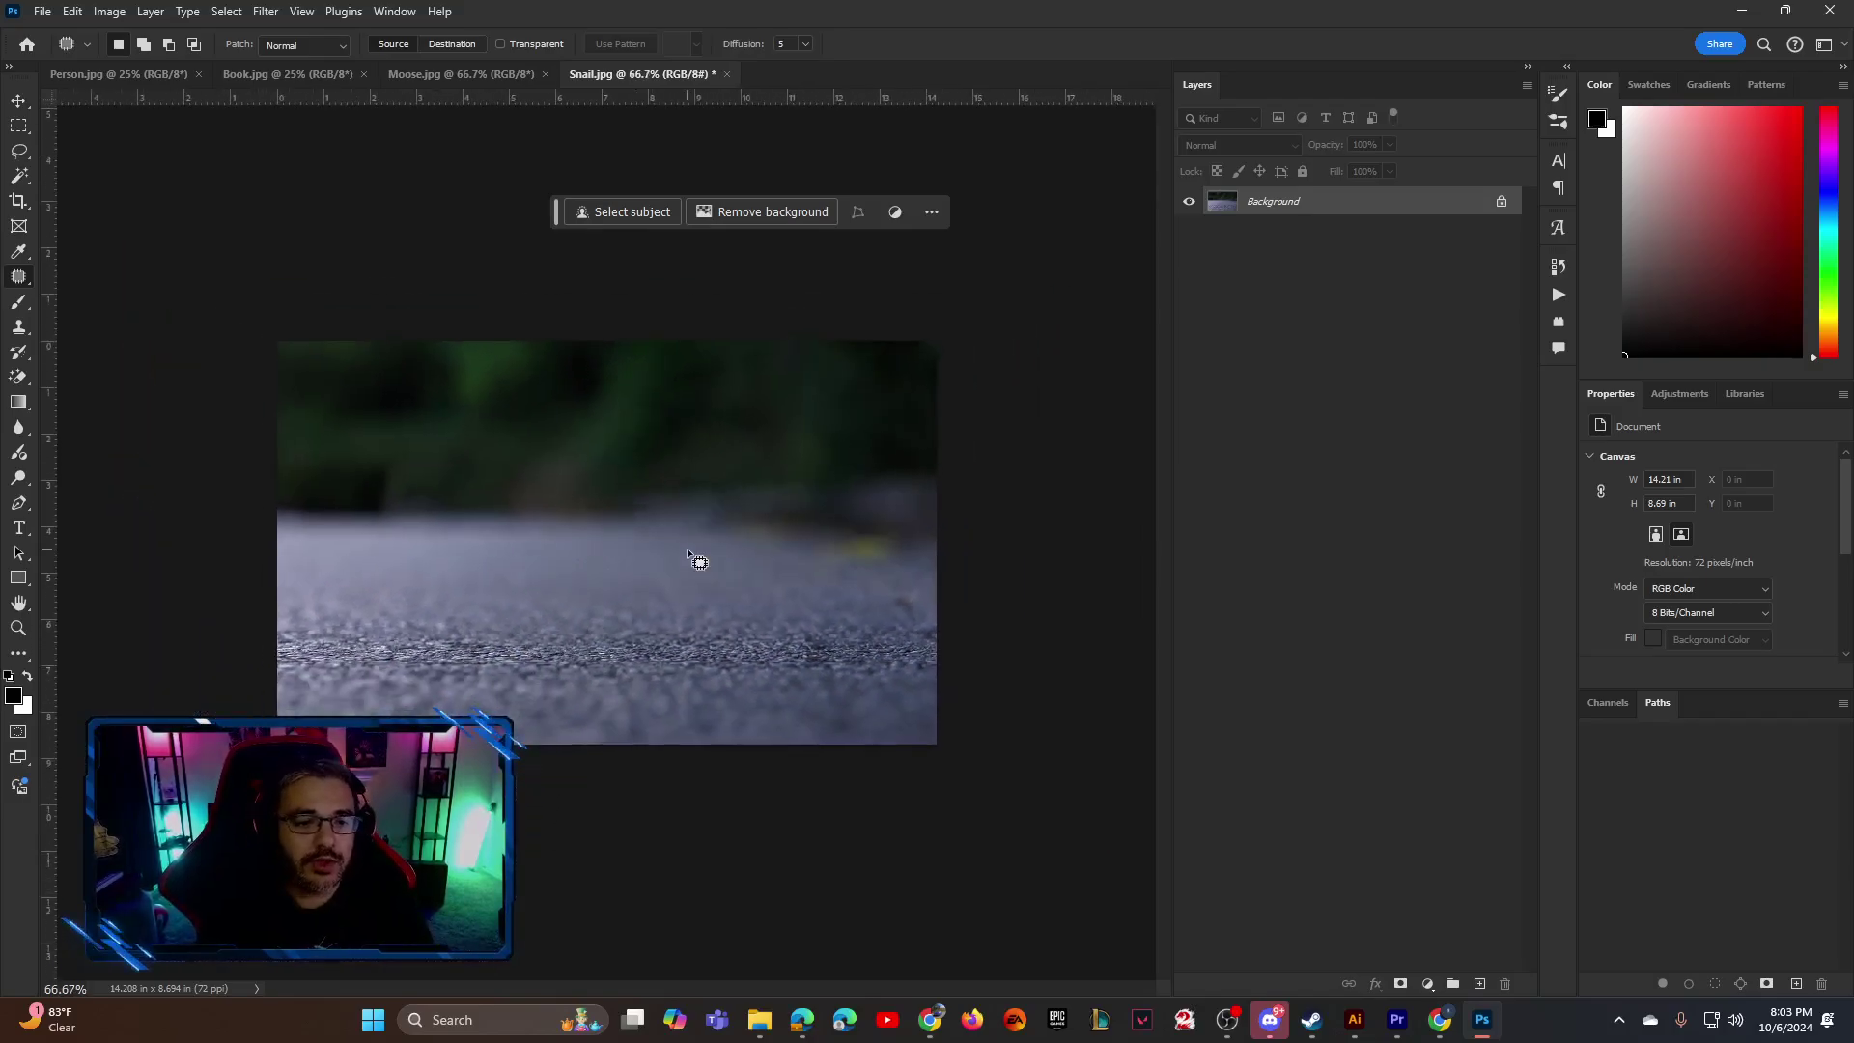
{"action": "left_click", "coordinate": [475, 76]}
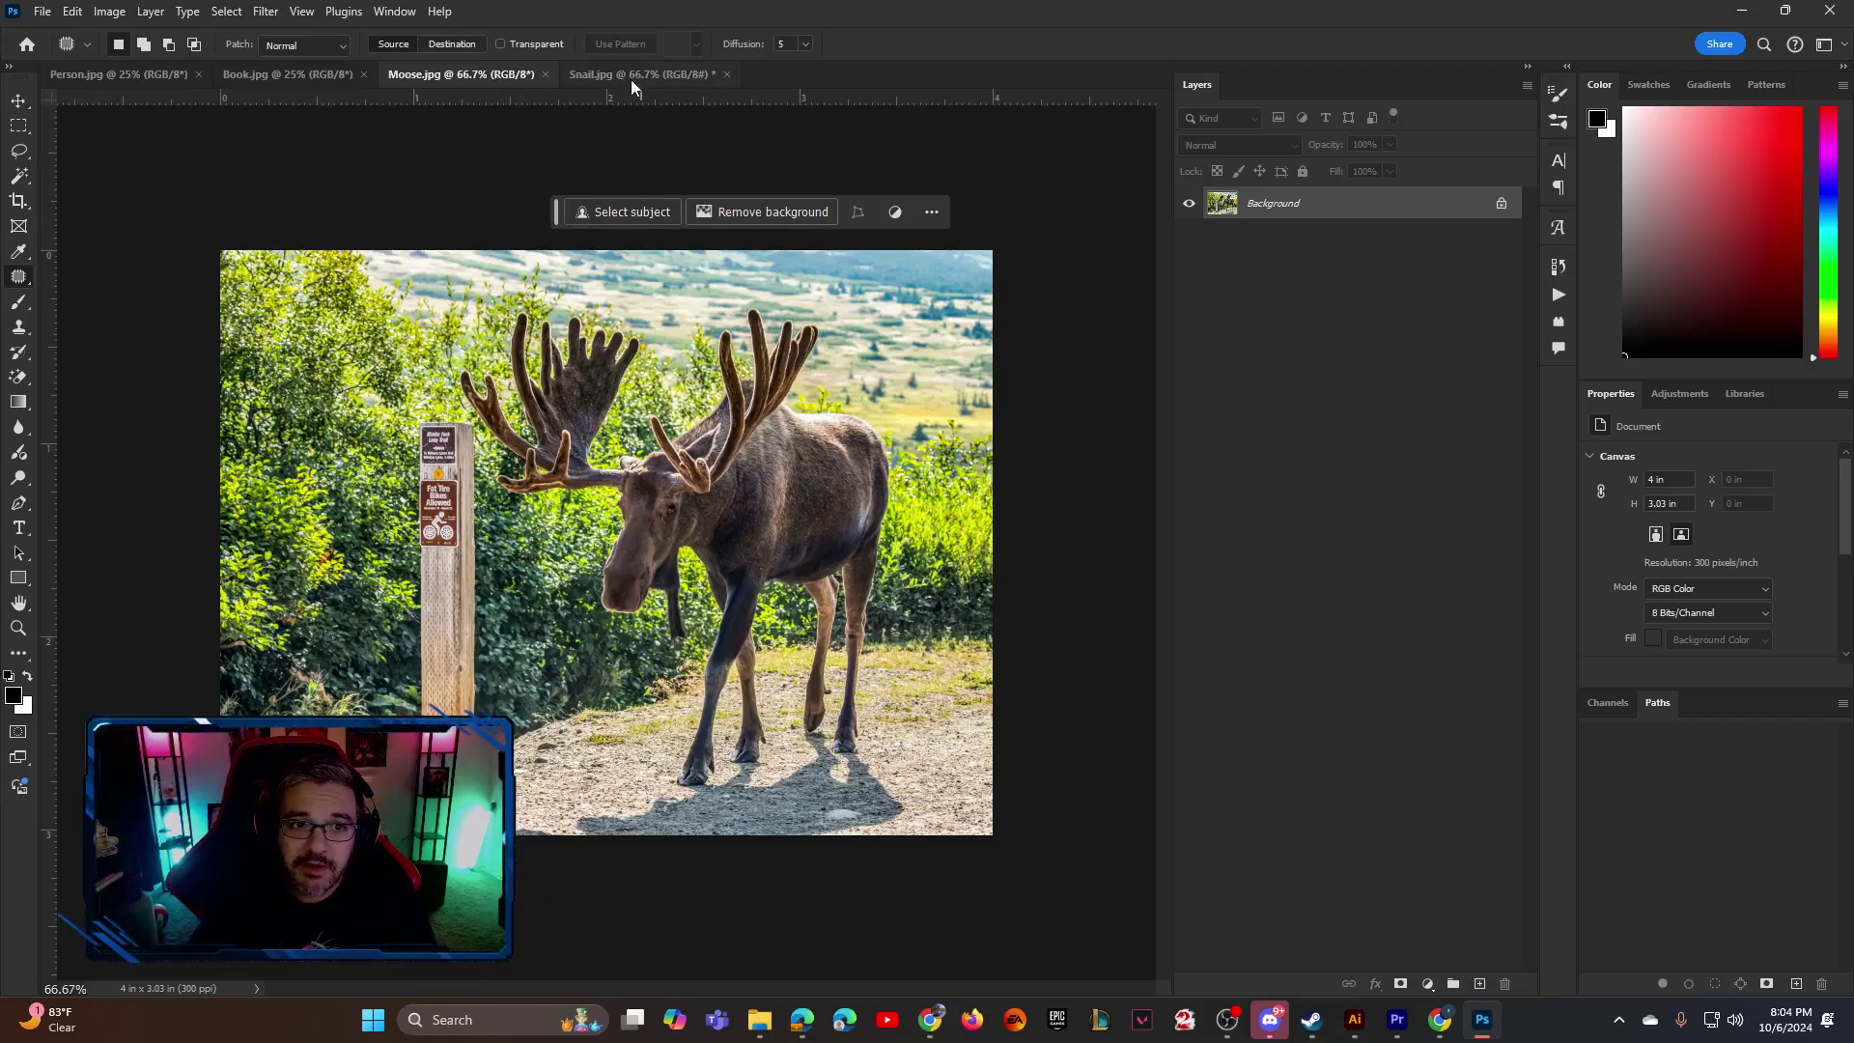
Try Remove Background and Select Subject on the moose photo, discarding each result
{"action": "left_click", "coordinate": [747, 217]}
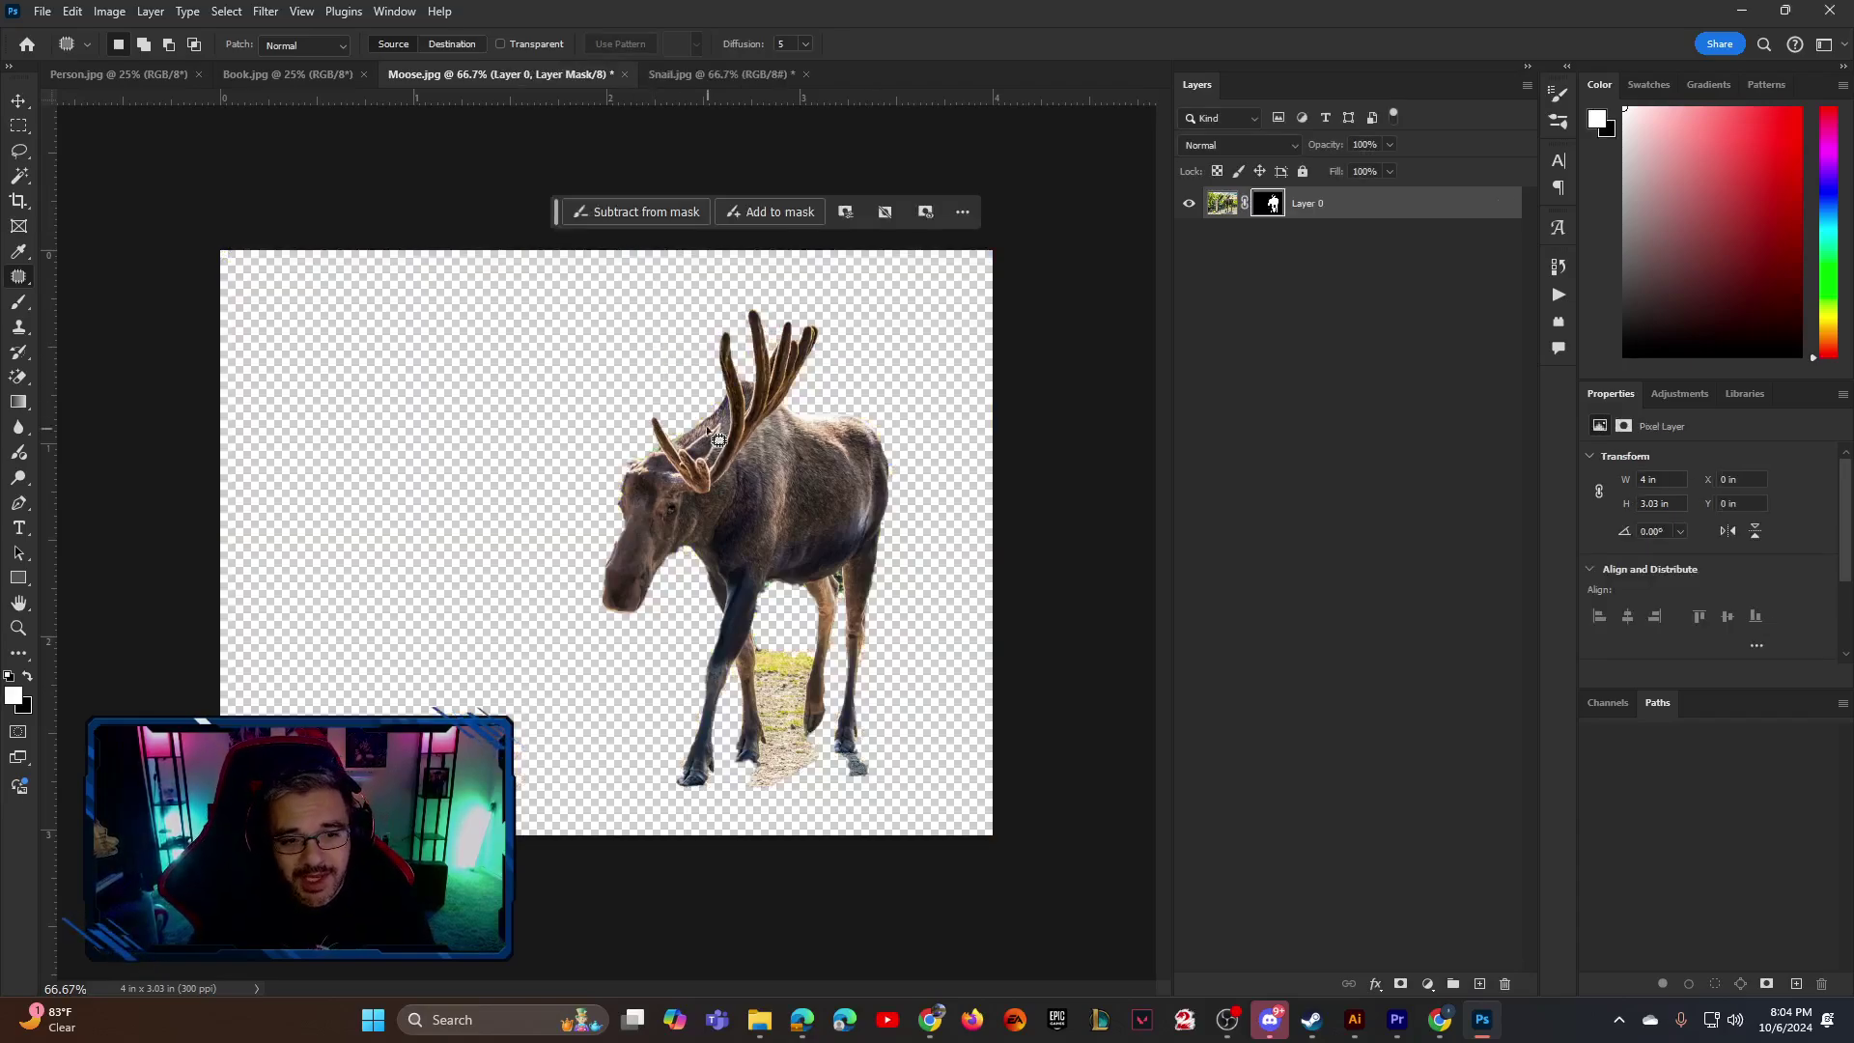
{"action": "key", "text": "ctrl+z"}
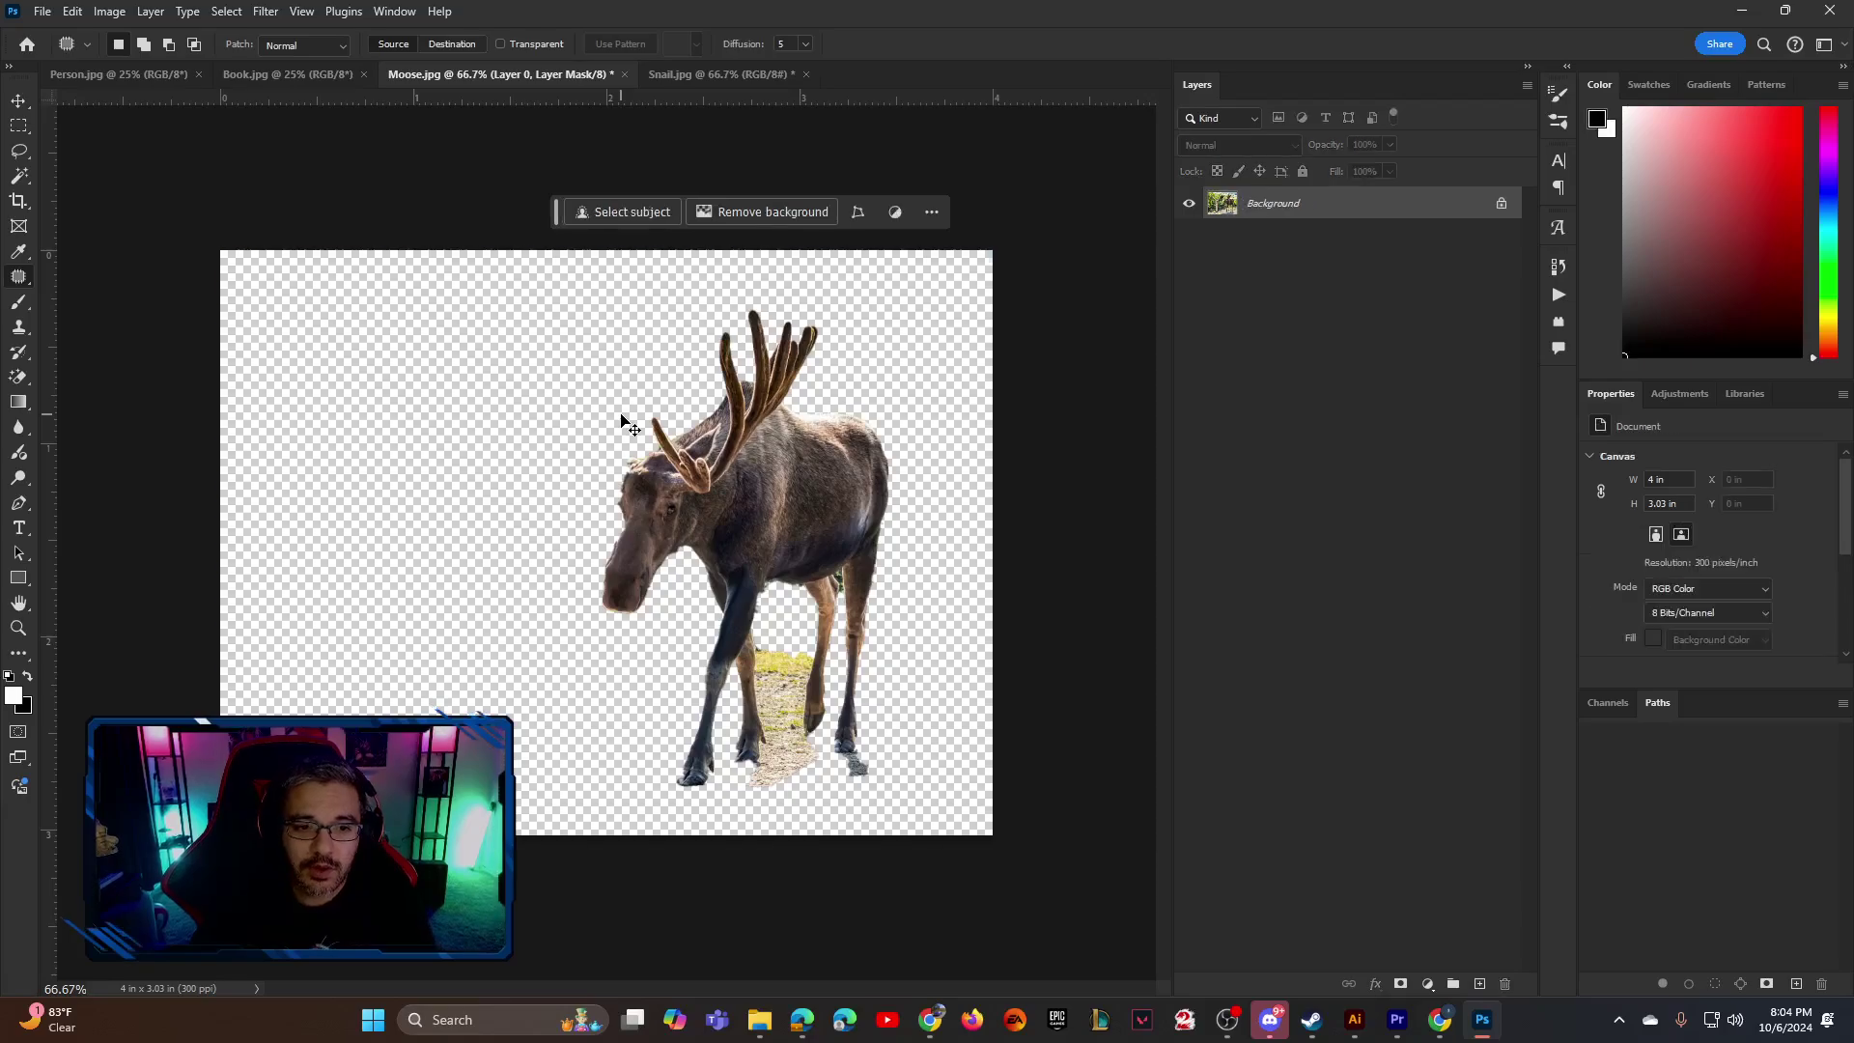
{"action": "left_click", "coordinate": [629, 214]}
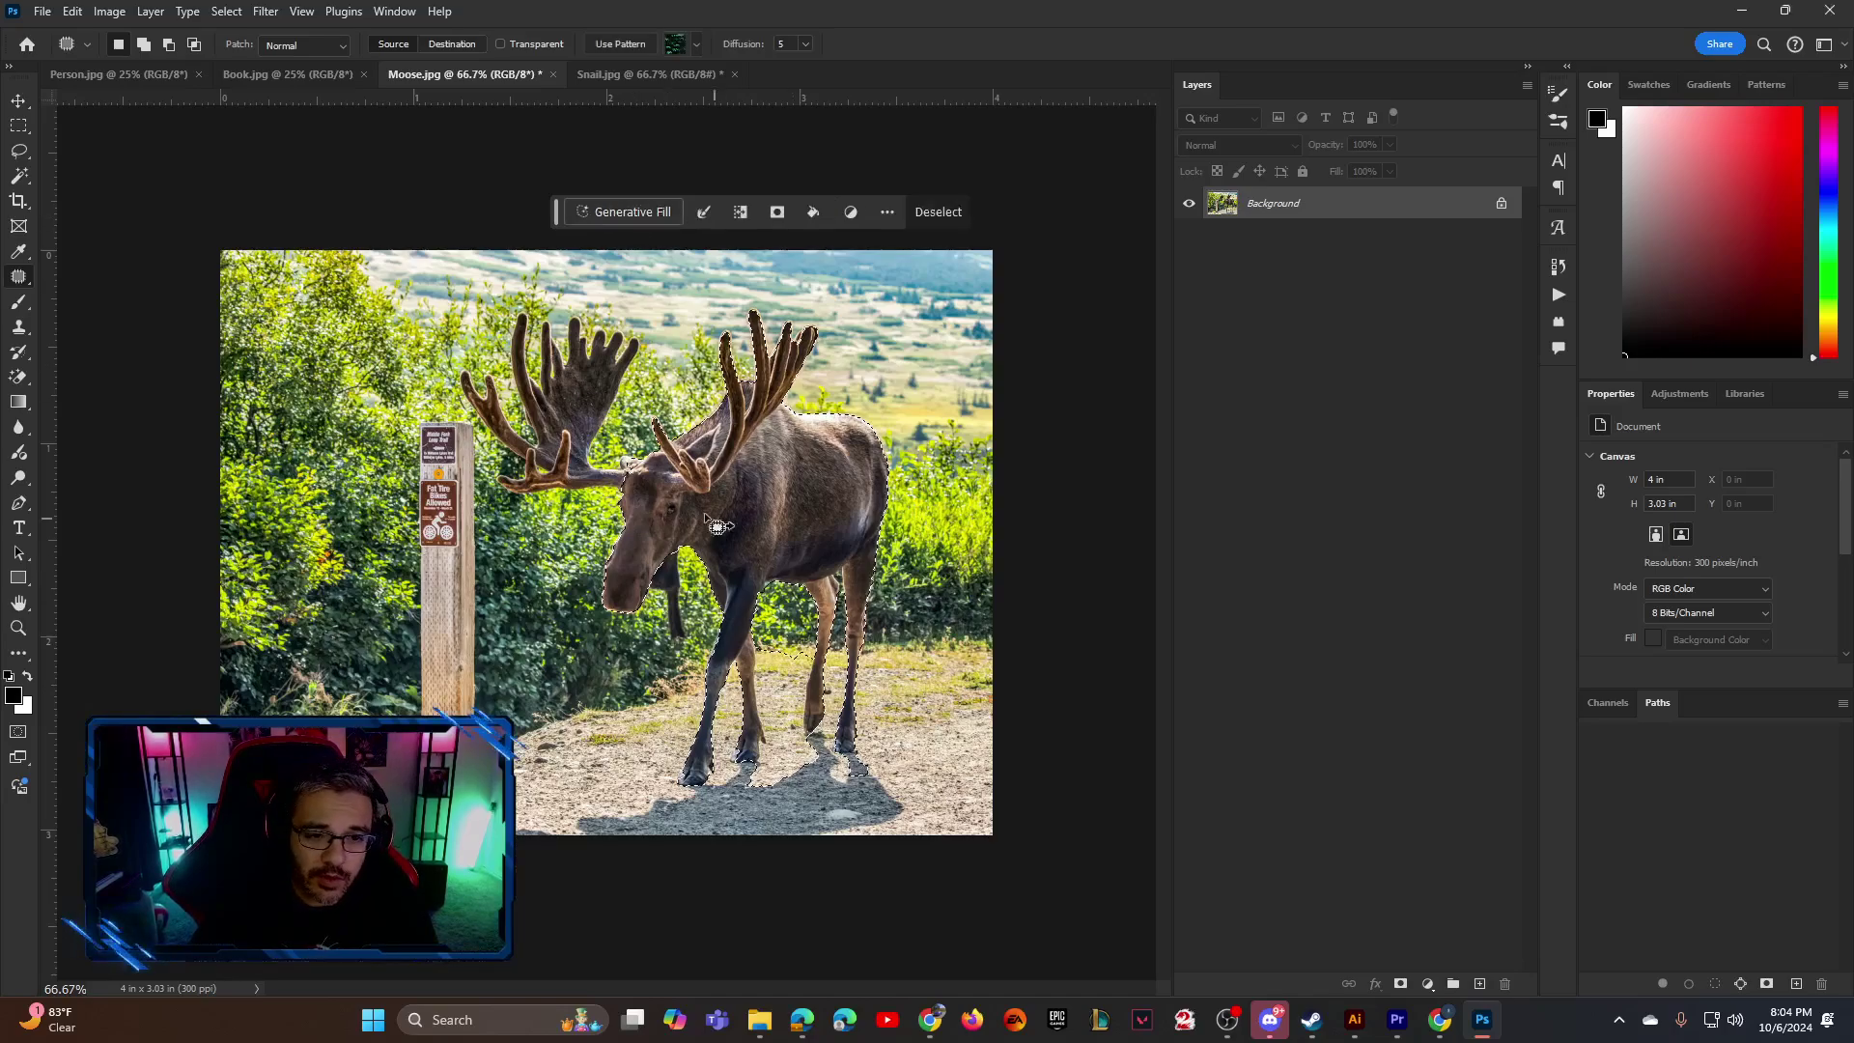
{"action": "key", "text": "ctrl+d"}
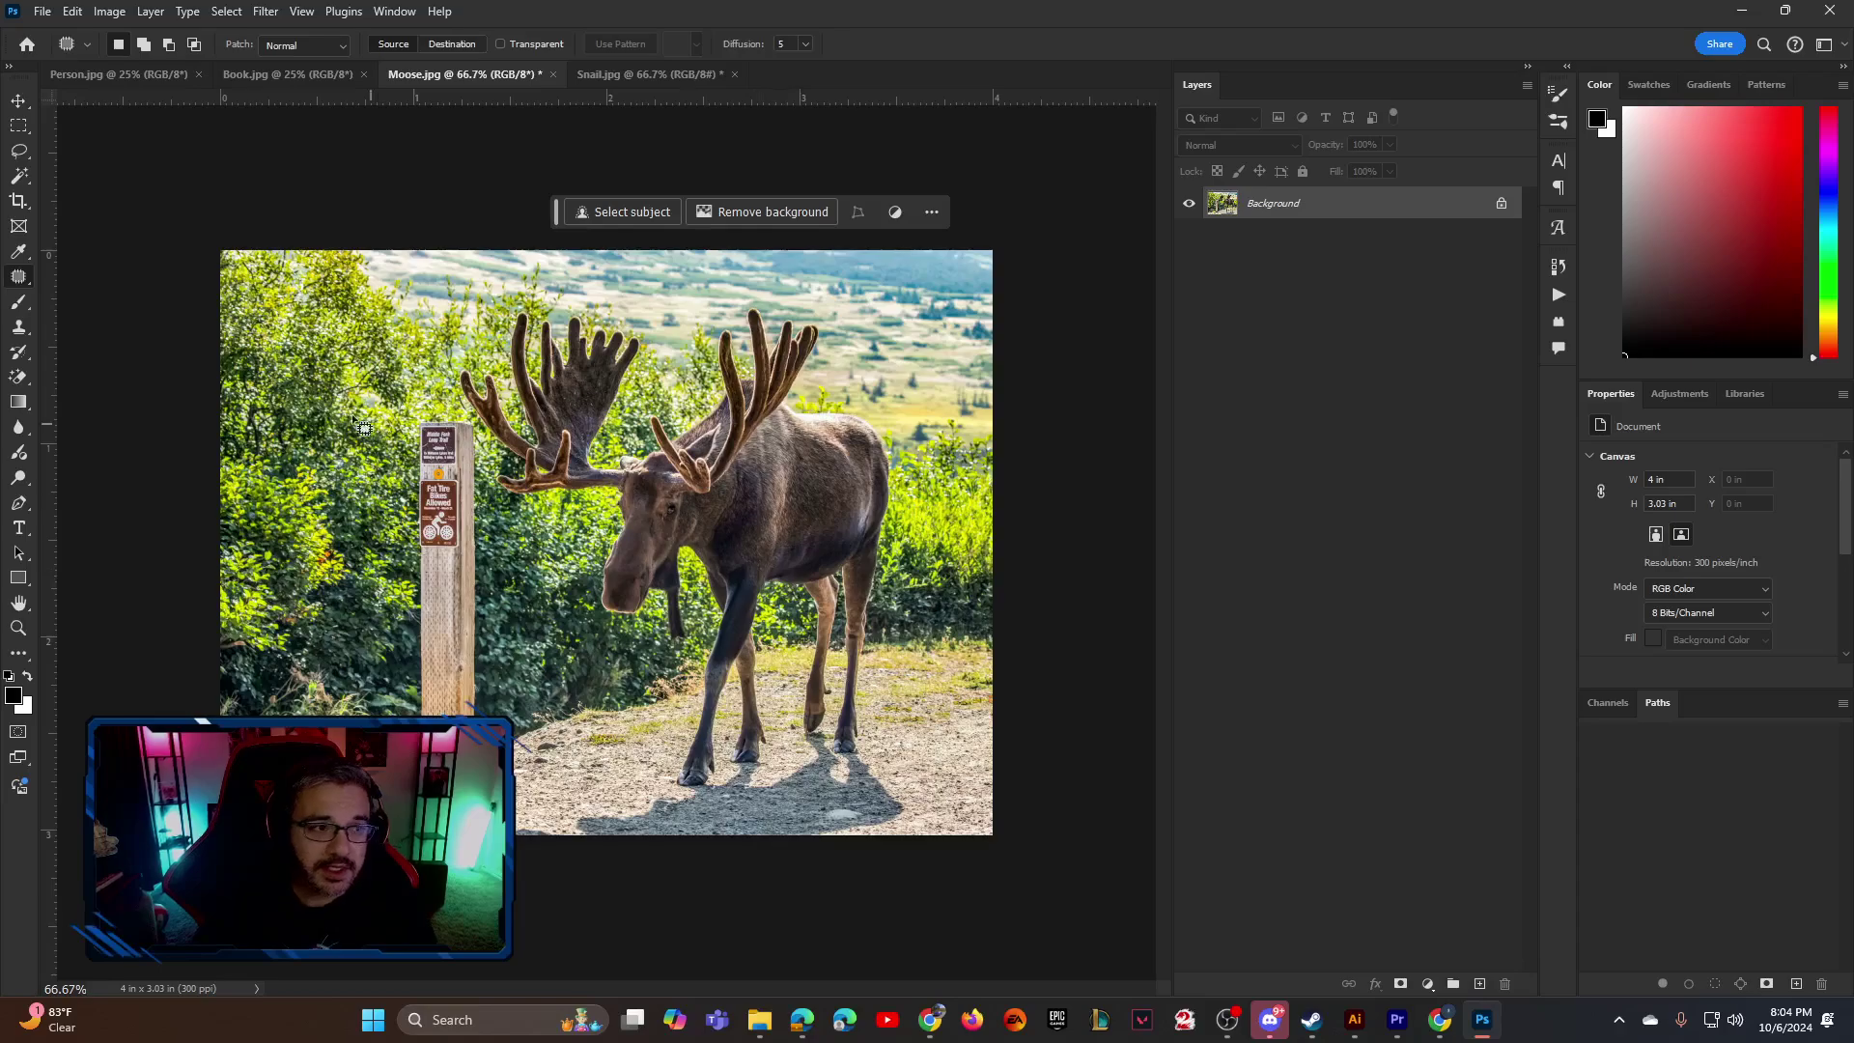
Select the whole moose including both antlers with the Object Selection Tool and remove the background around it
{"action": "left_click", "coordinate": [18, 176]}
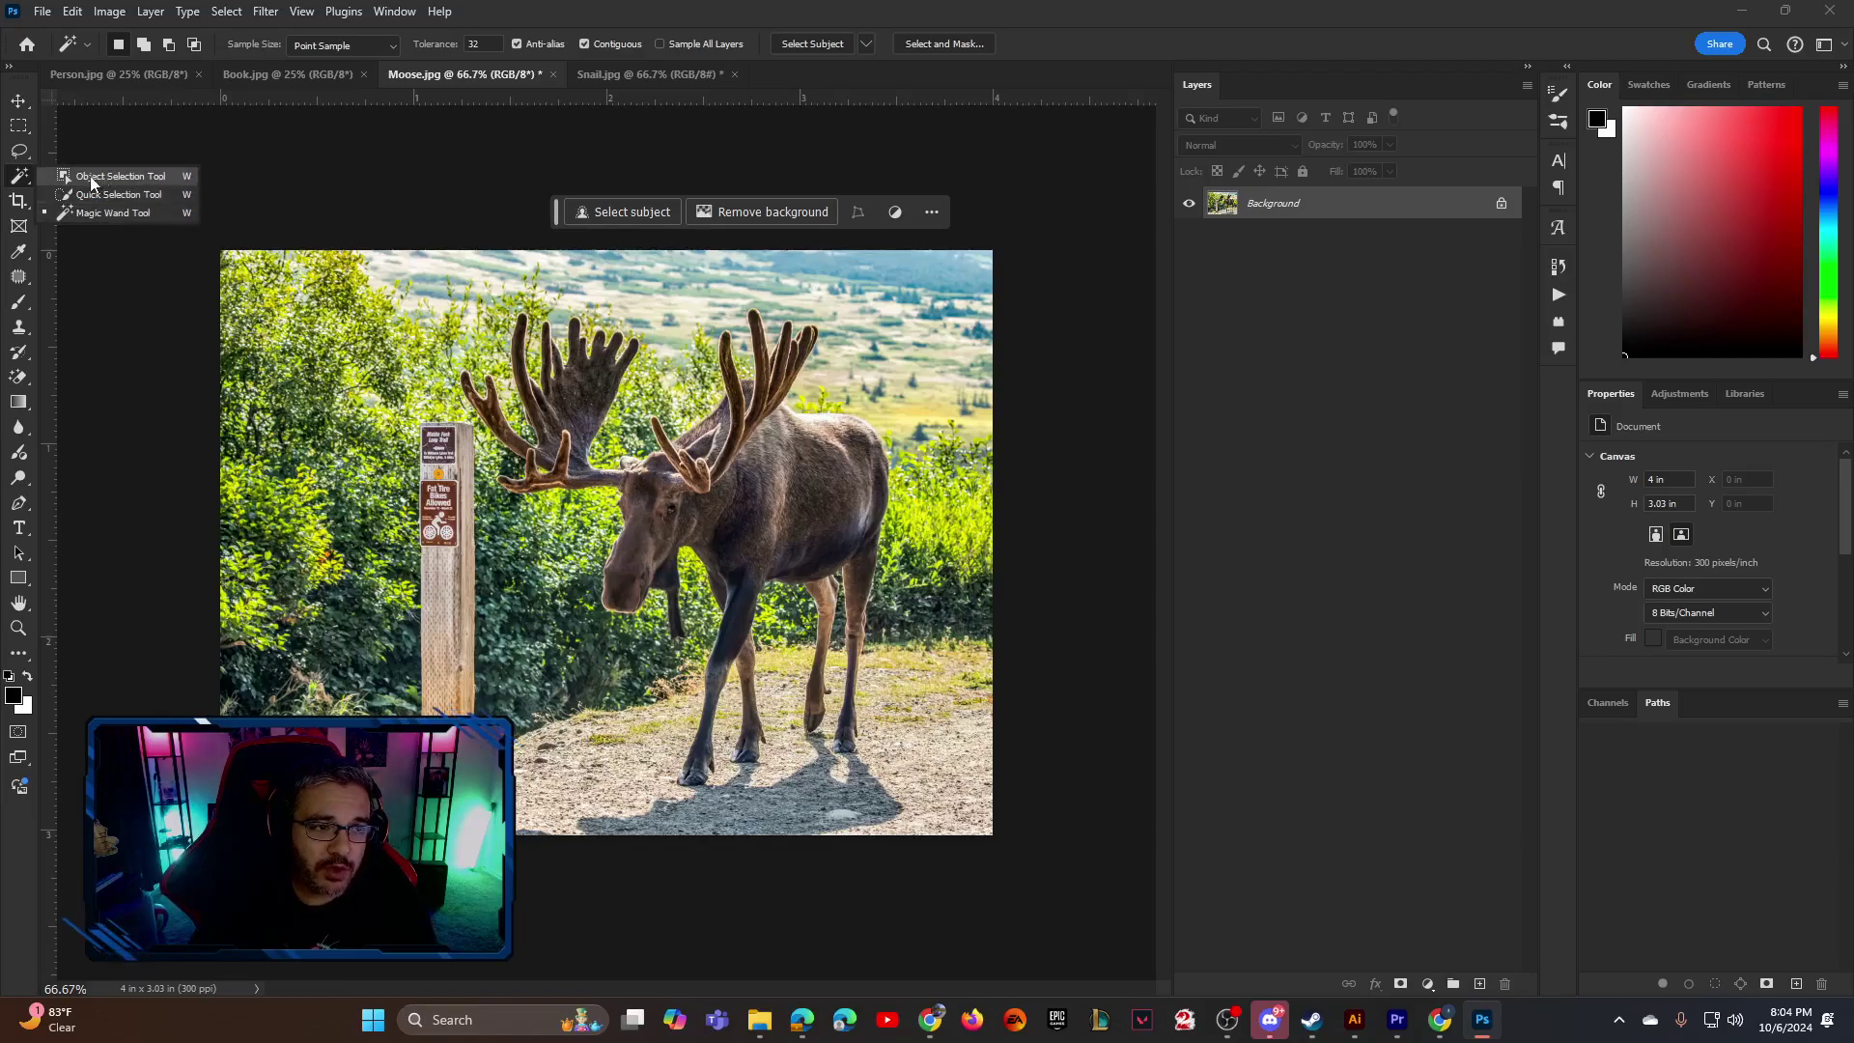
{"action": "left_click", "coordinate": [96, 180]}
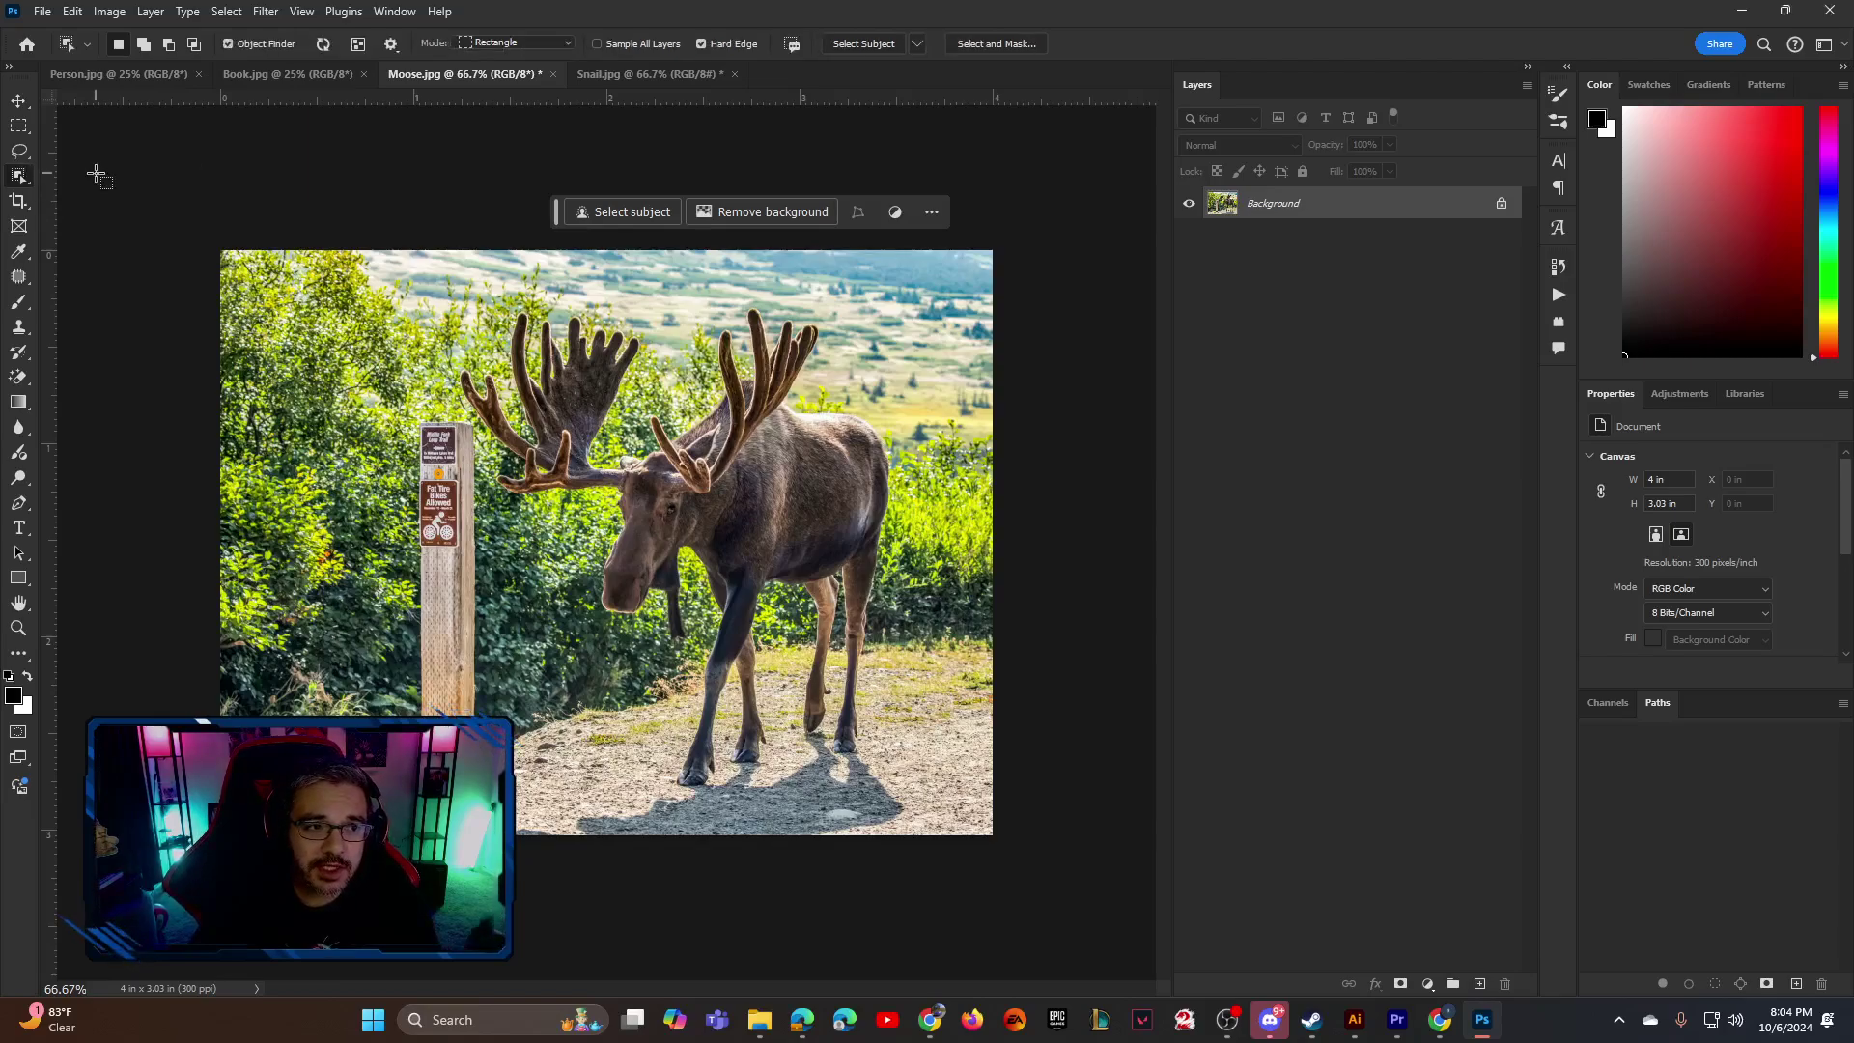
{"action": "left_click", "coordinate": [576, 399]}
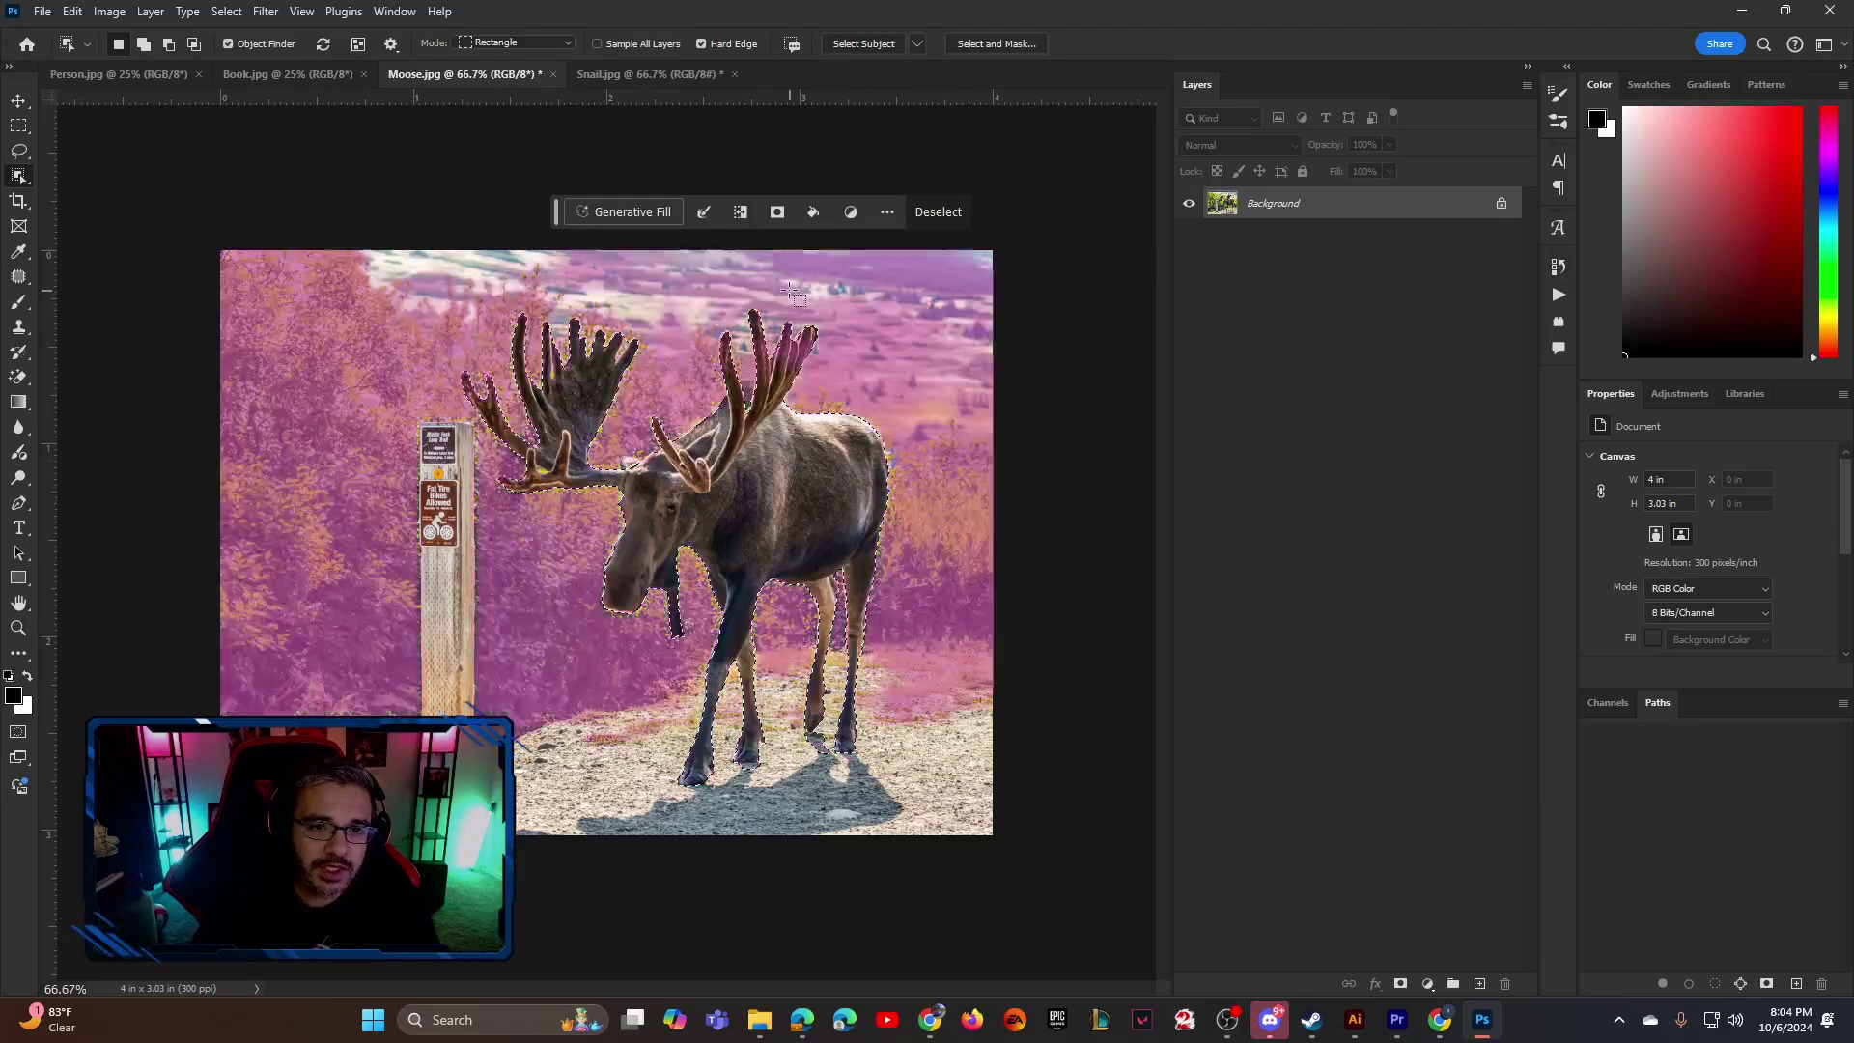
{"action": "left_click", "coordinate": [780, 221]}
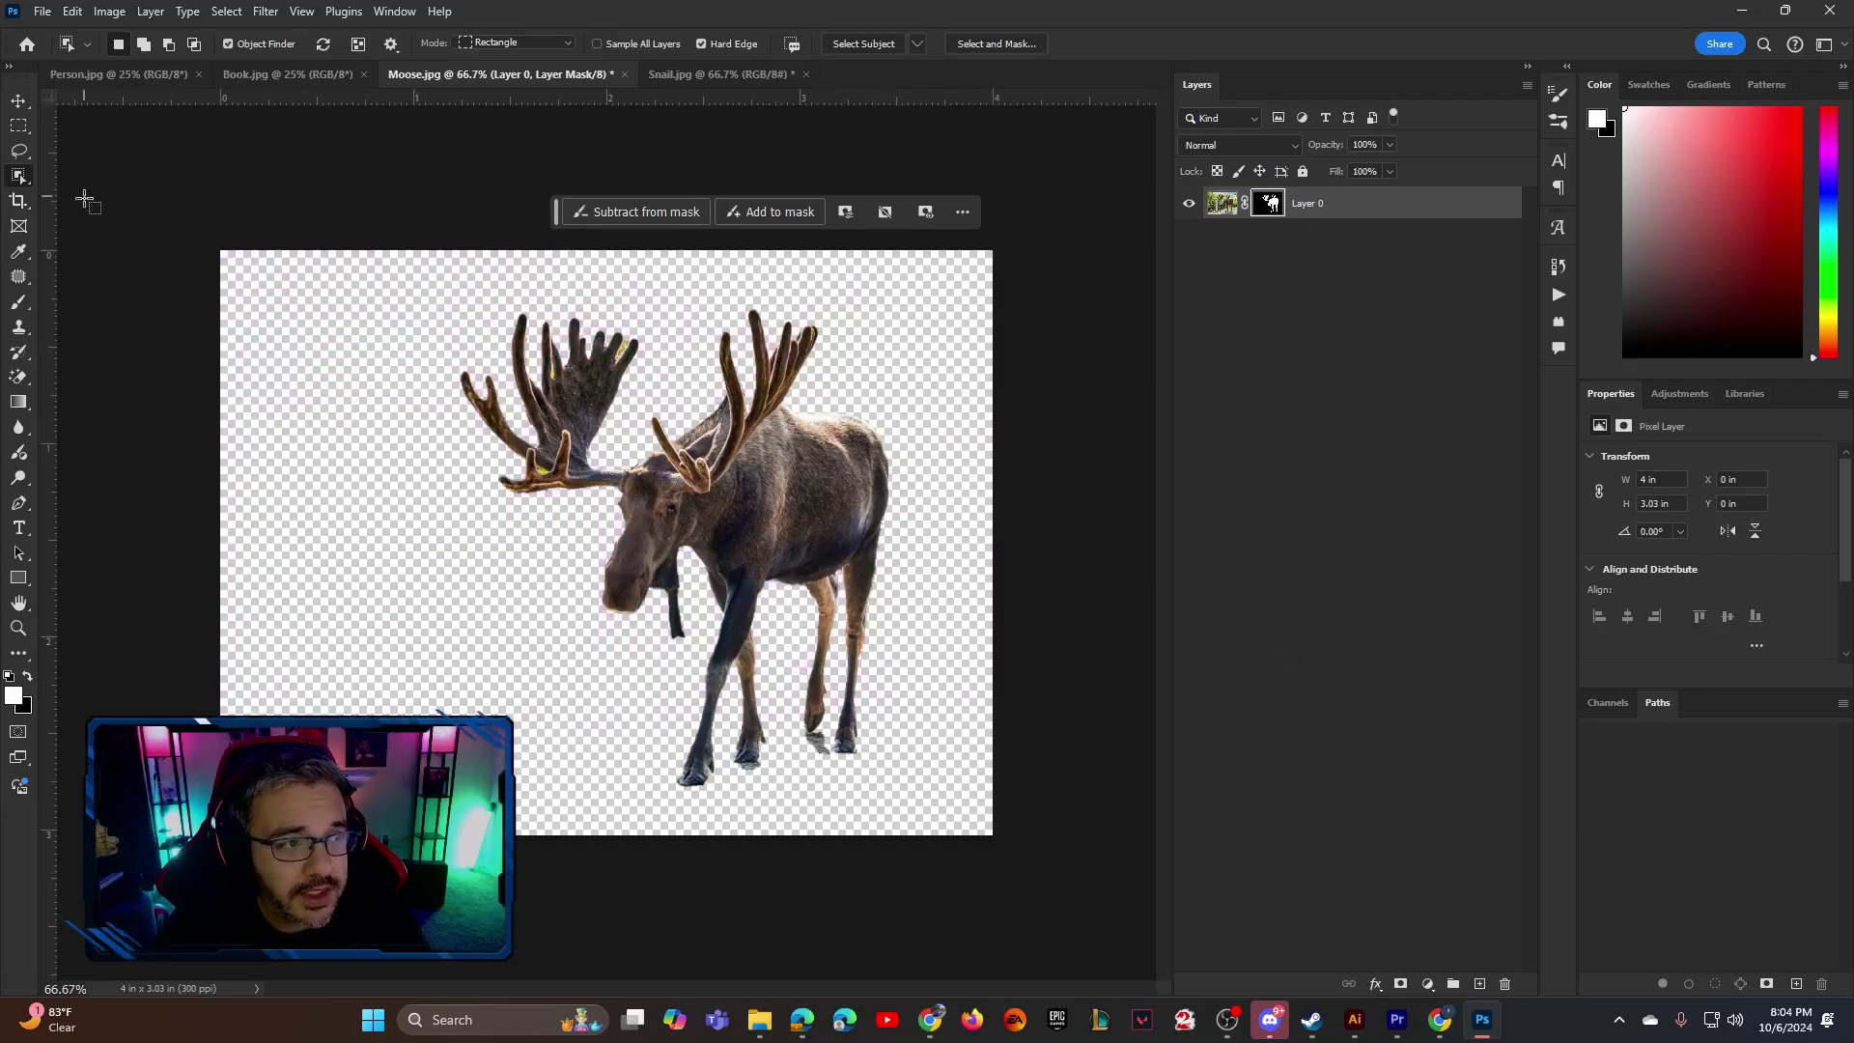
Prepare a hard-edged 9 px brush with black as the foreground color, targeting Layer 0's mask
{"action": "left_click", "coordinate": [21, 303]}
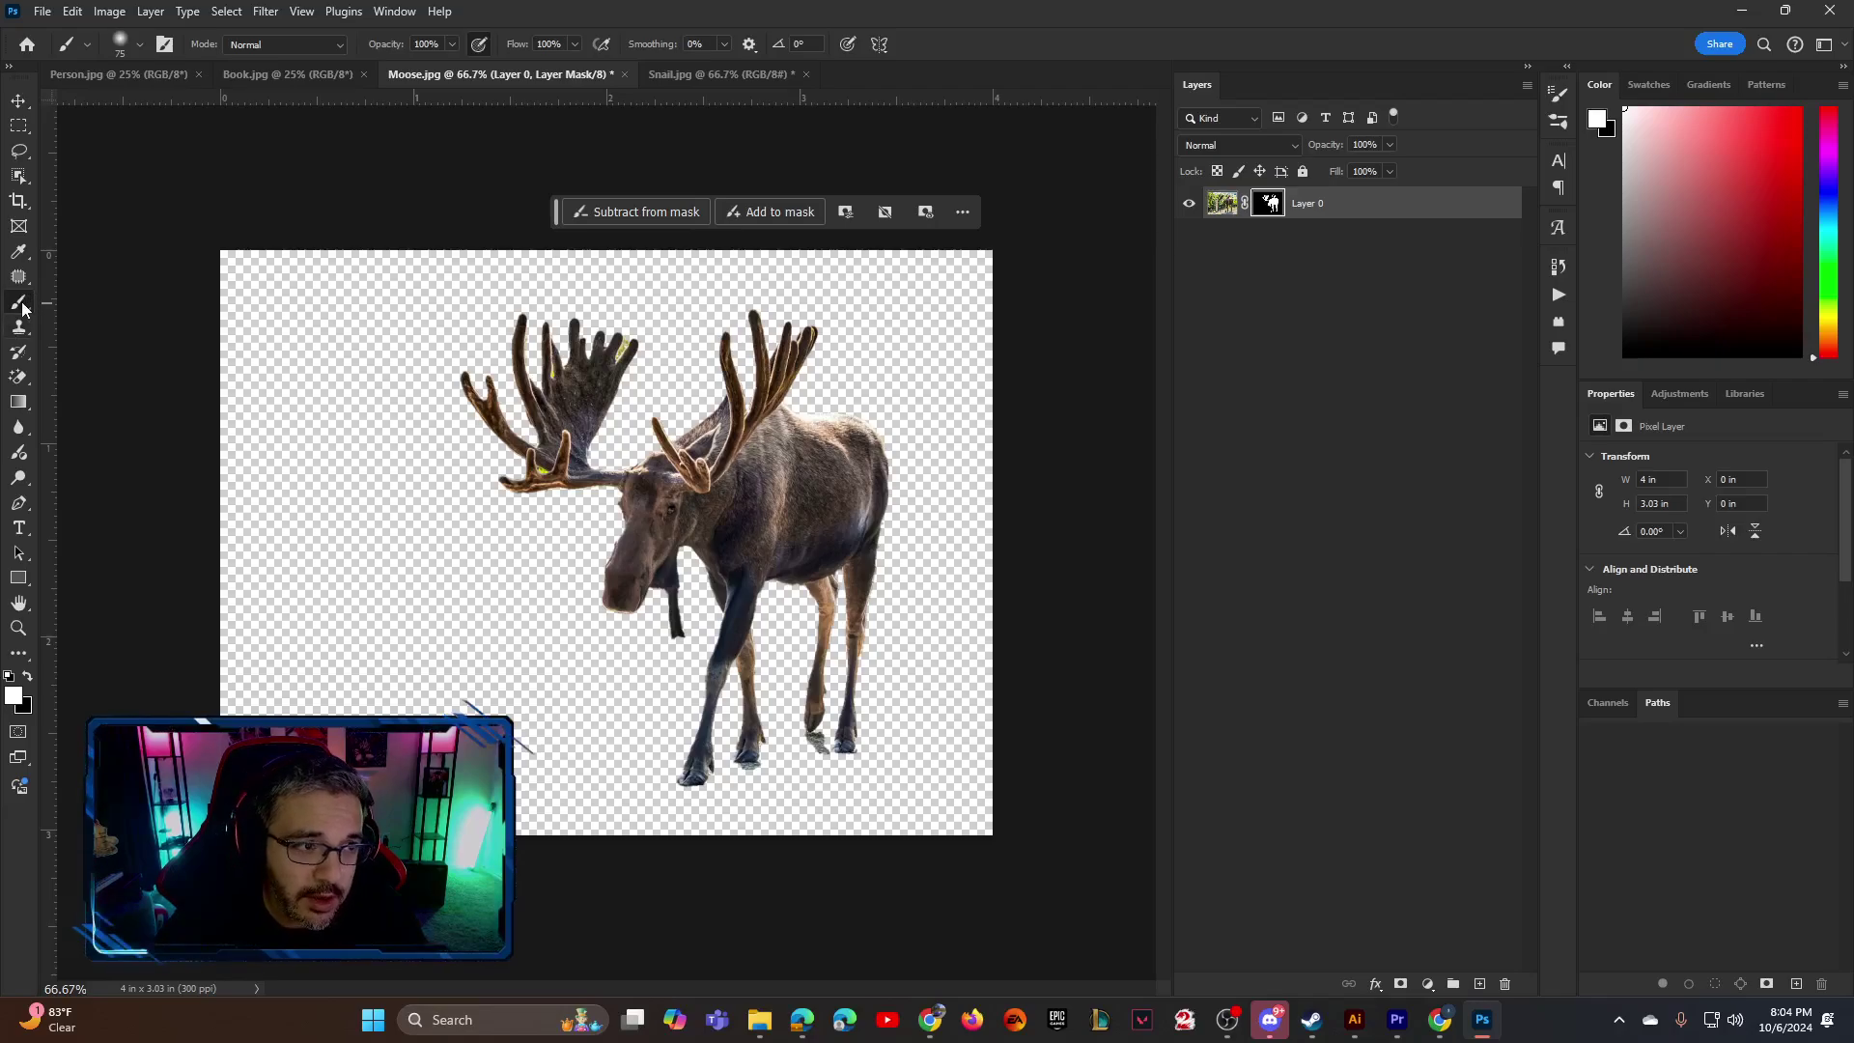
{"action": "right_click", "coordinate": [362, 321]}
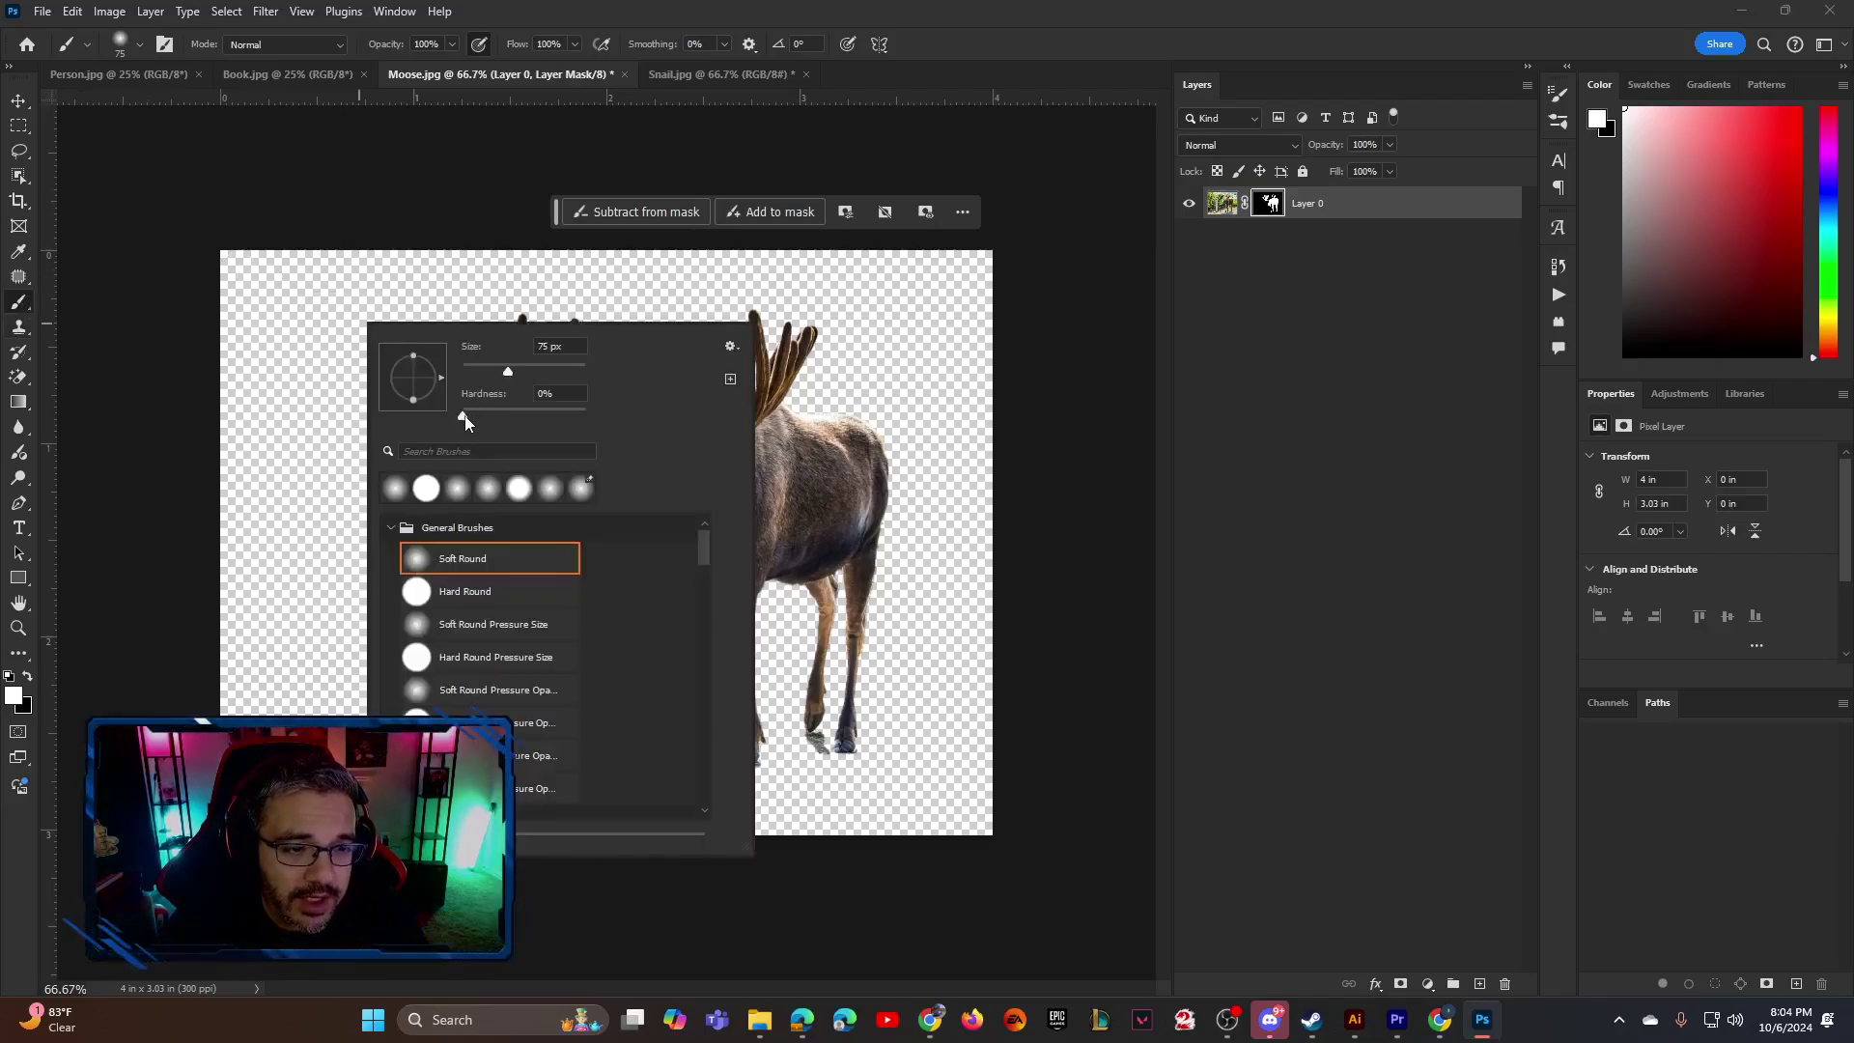
{"action": "left_click", "coordinate": [576, 423]}
{"action": "left_click_drag", "start_coordinate": [509, 372], "coordinate": [477, 374]}
{"action": "left_click", "coordinate": [480, 281]}
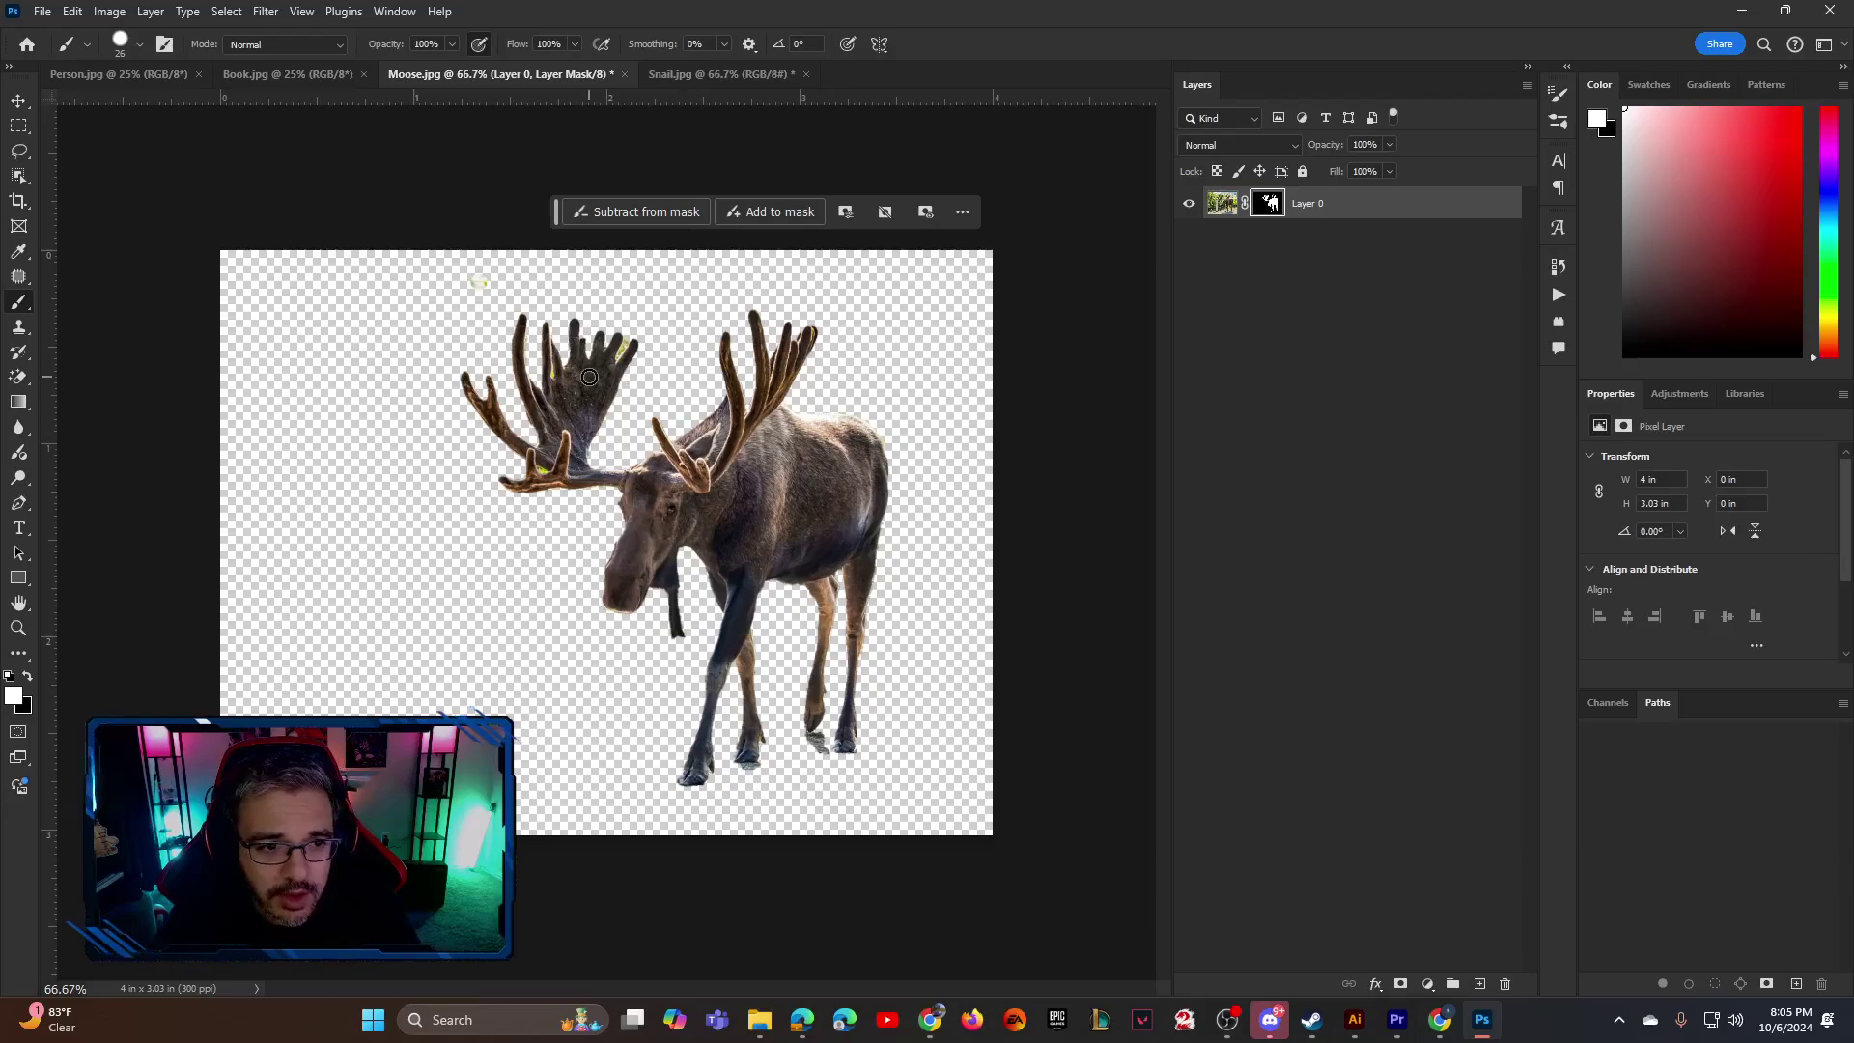
{"action": "key", "text": "bracketleft"}
{"action": "key", "text": "bracketleft"}
{"action": "key", "text": "bracketleft"}
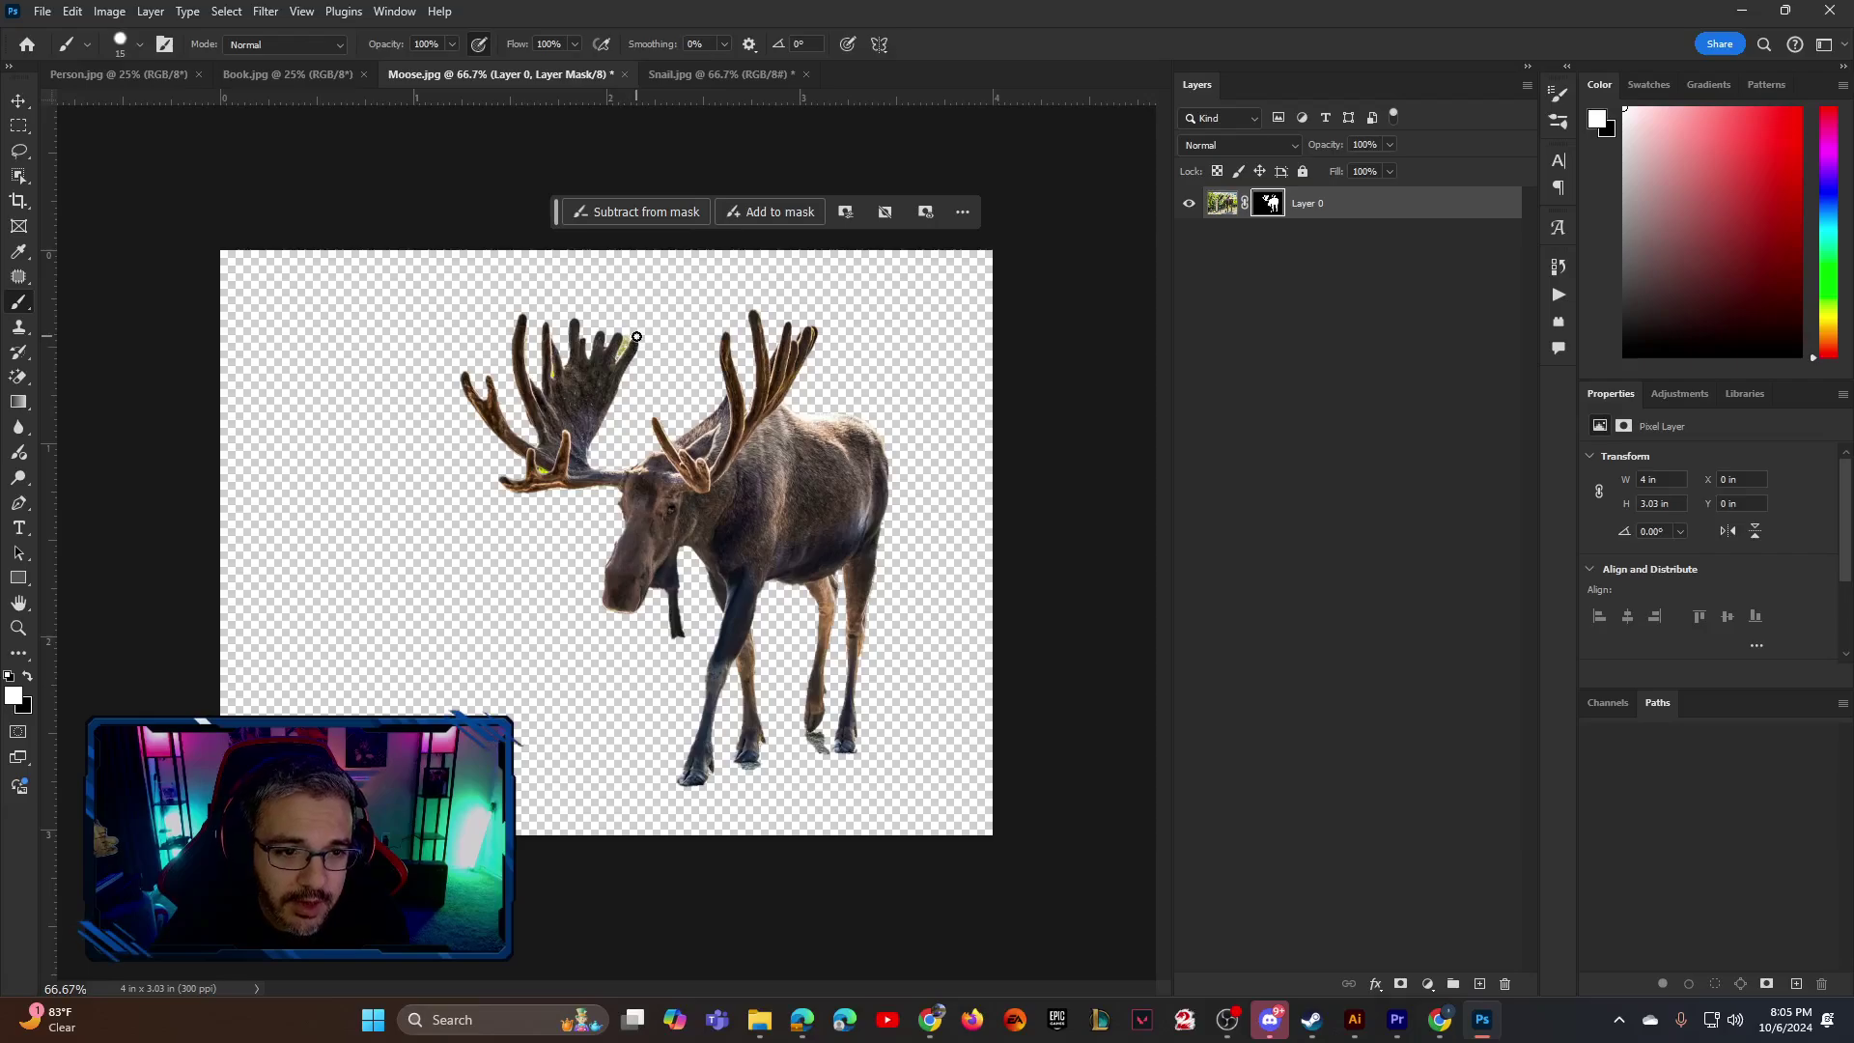
{"action": "left_click", "coordinate": [1272, 205]}
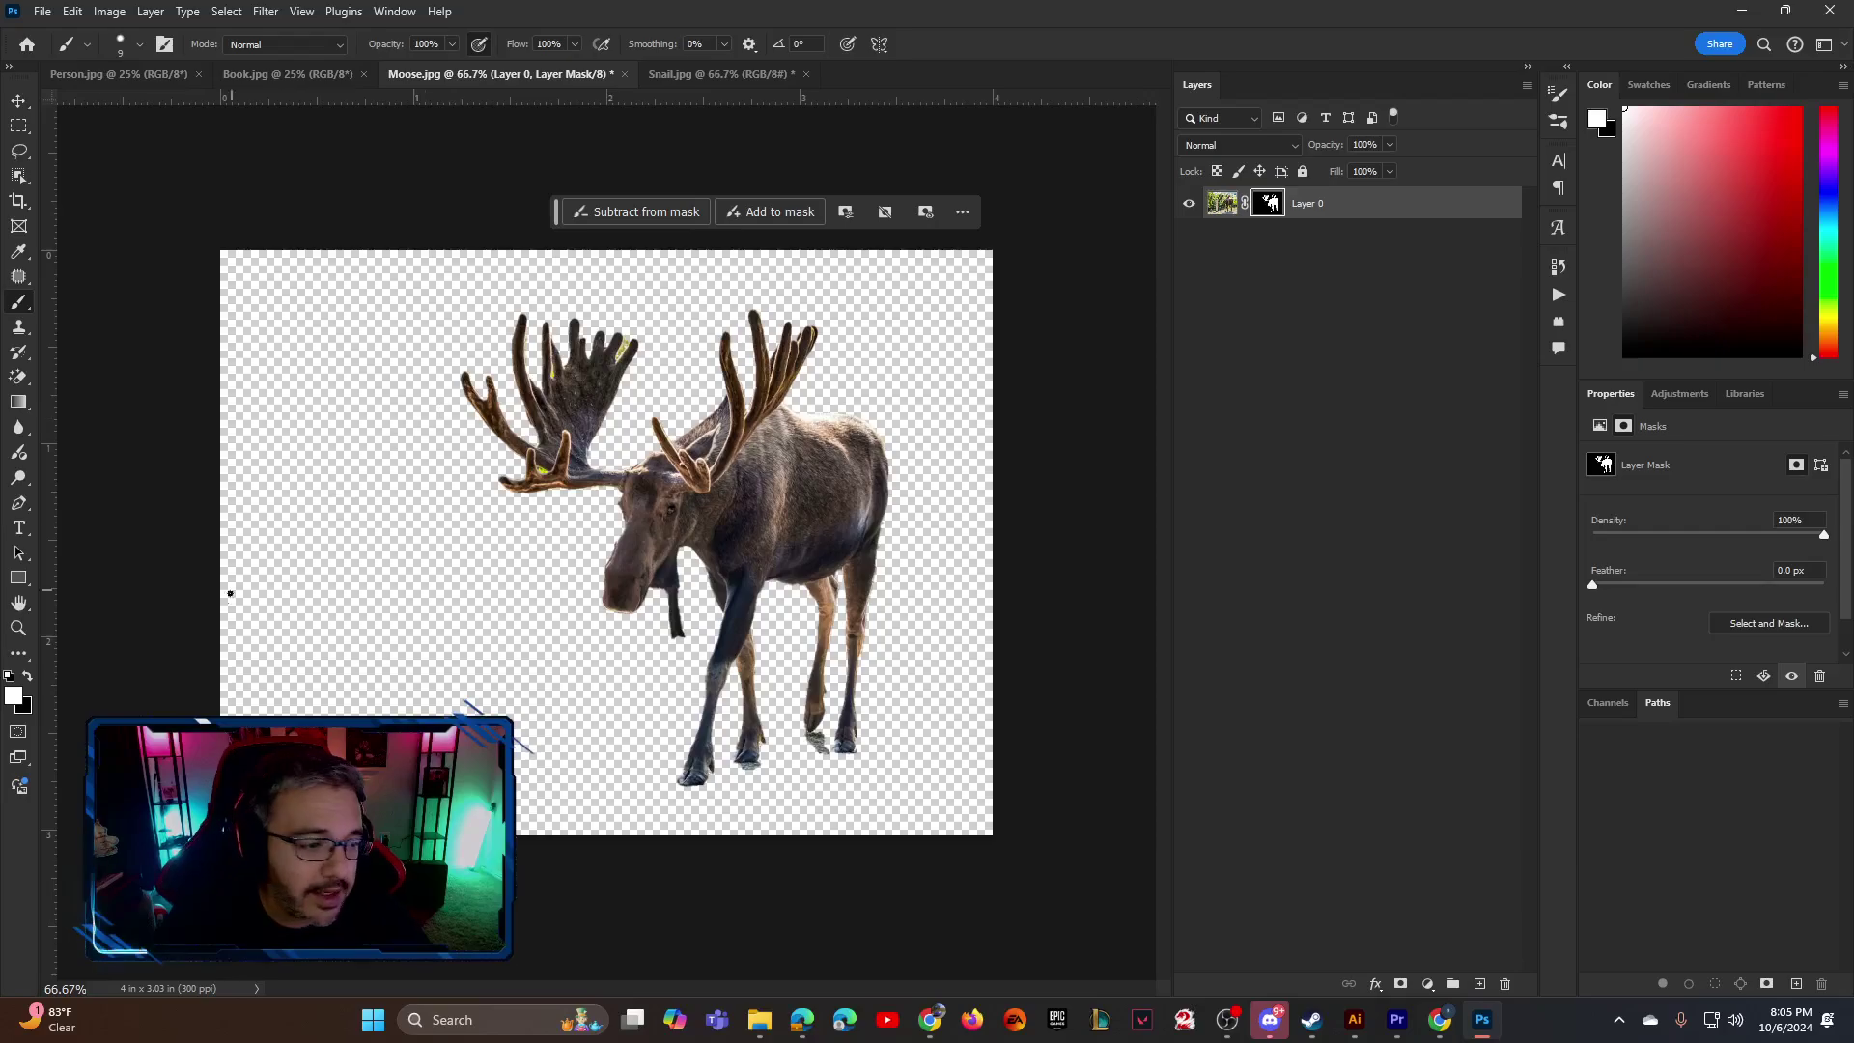
{"action": "key", "text": "x"}
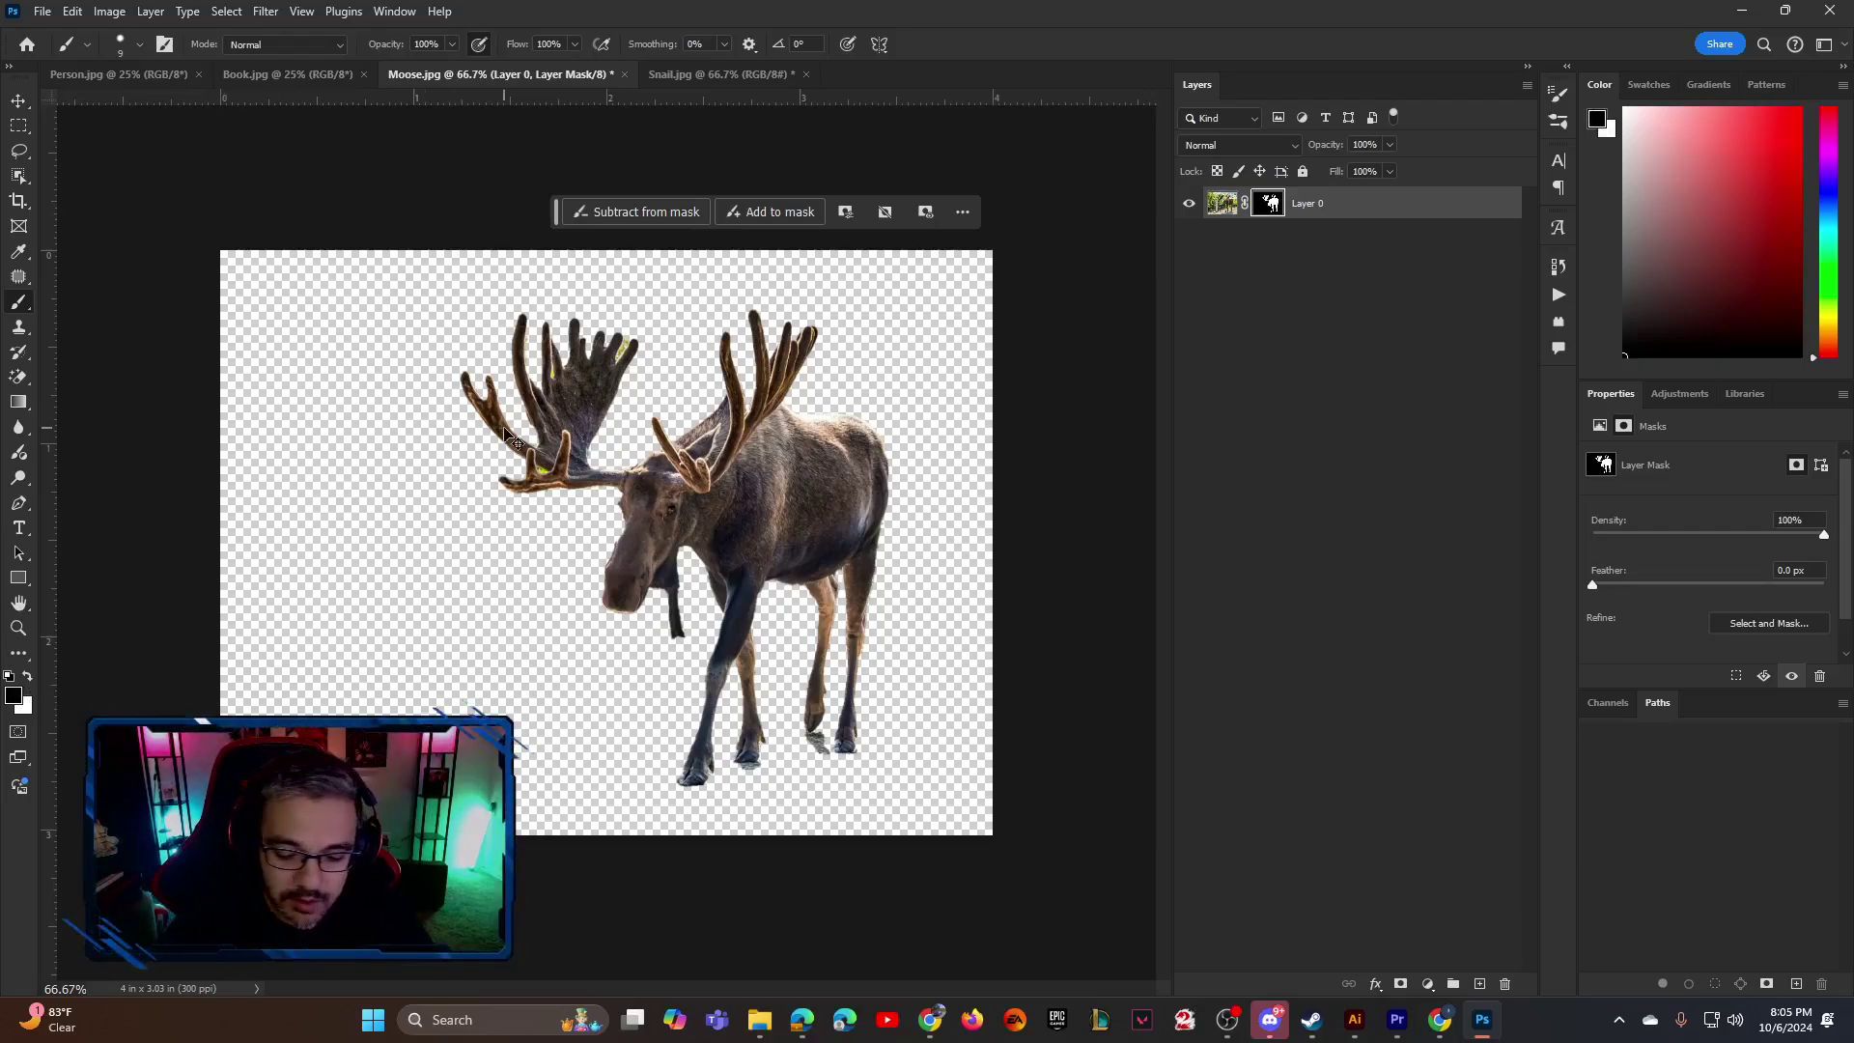
Paint black on the mask to hide the green background leftovers between the antler's lower prongs and upper tines
{"action": "scroll", "coordinate": [515, 441], "scroll_direction": "up", "scroll_amount": 6}
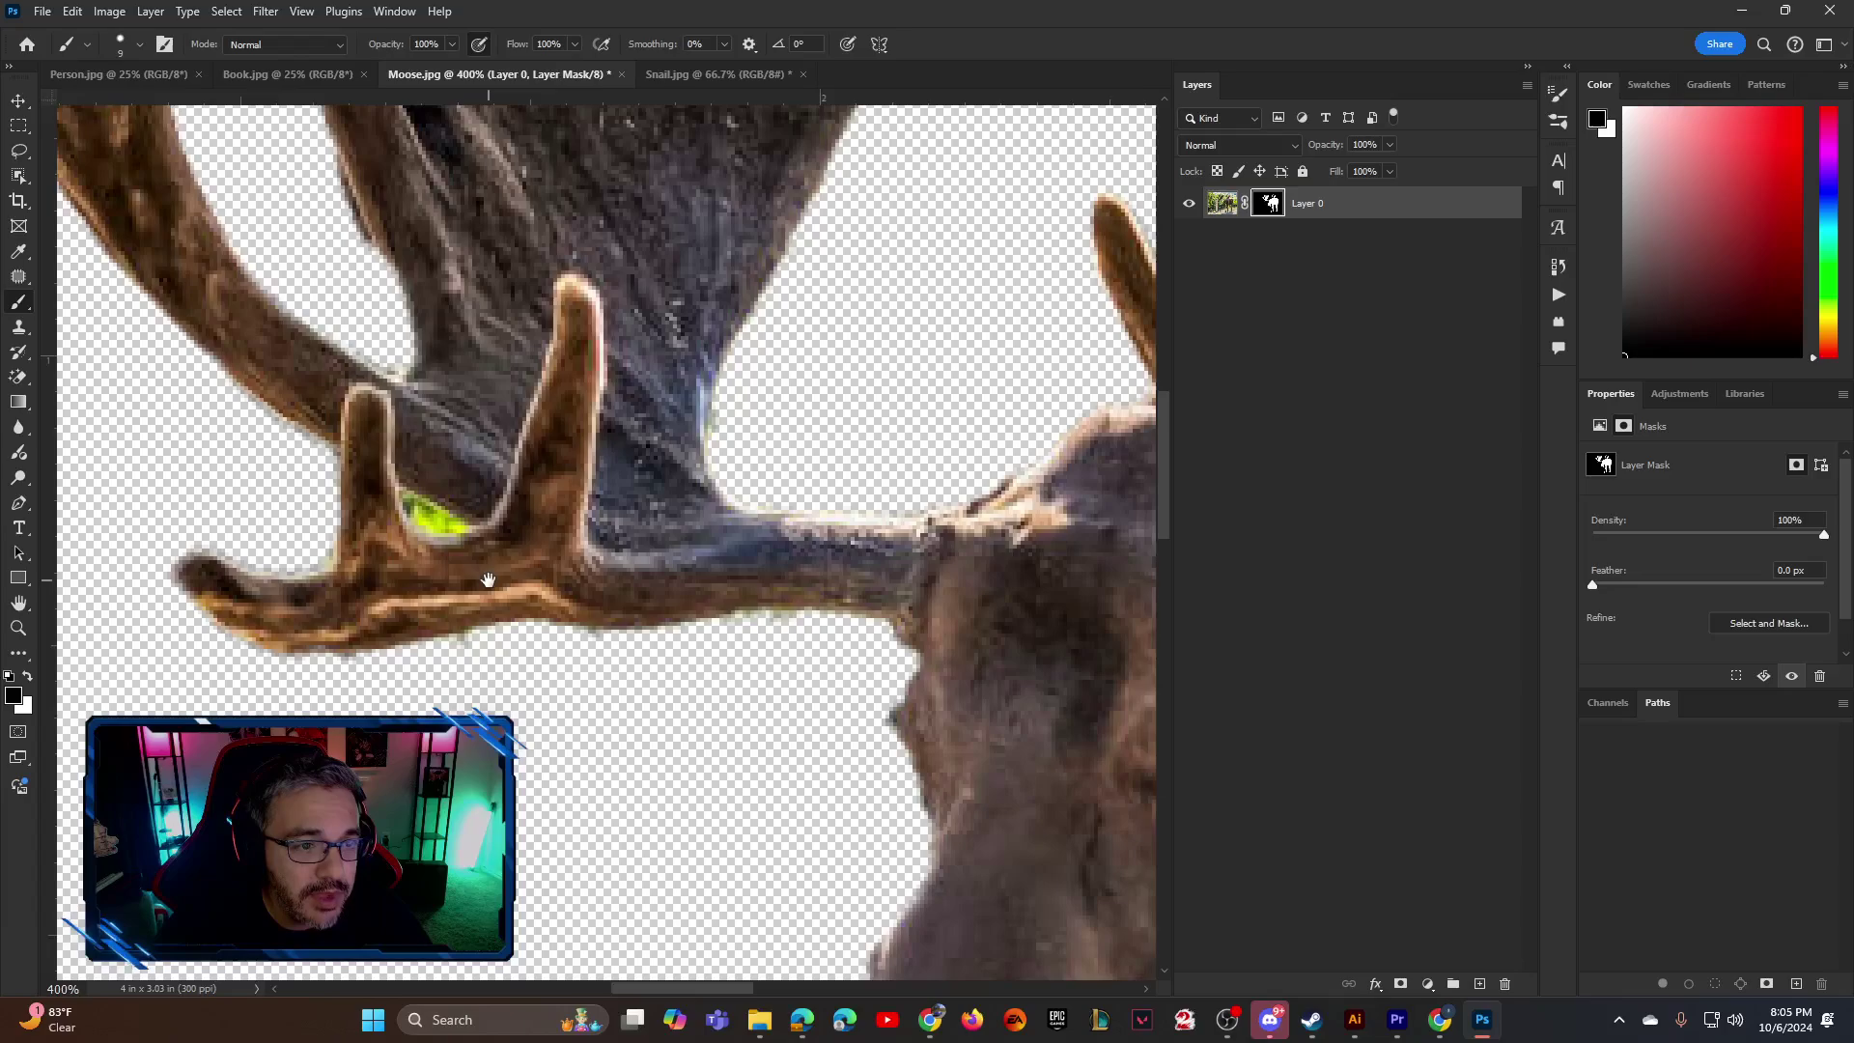
{"action": "left_click_drag", "start_coordinate": [488, 580], "coordinate": [520, 631]}
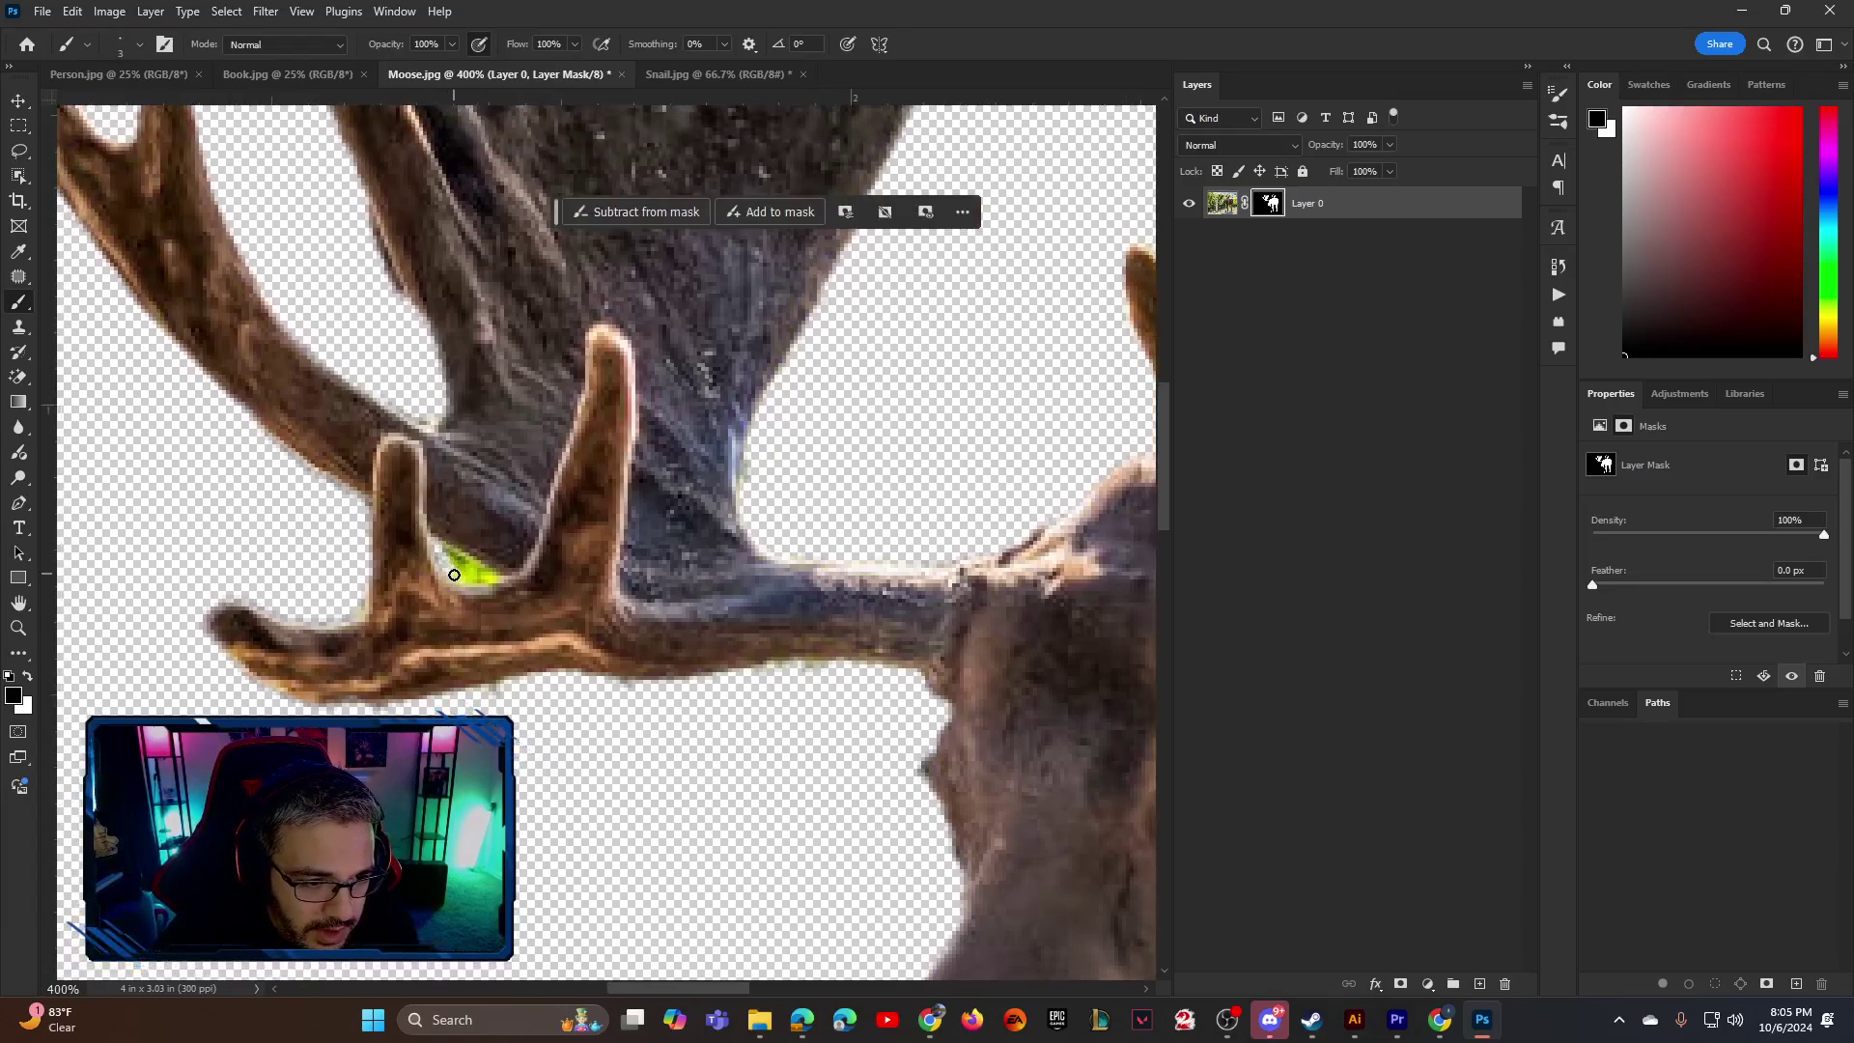
{"action": "left_click_drag", "start_coordinate": [476, 580], "coordinate": [436, 543]}
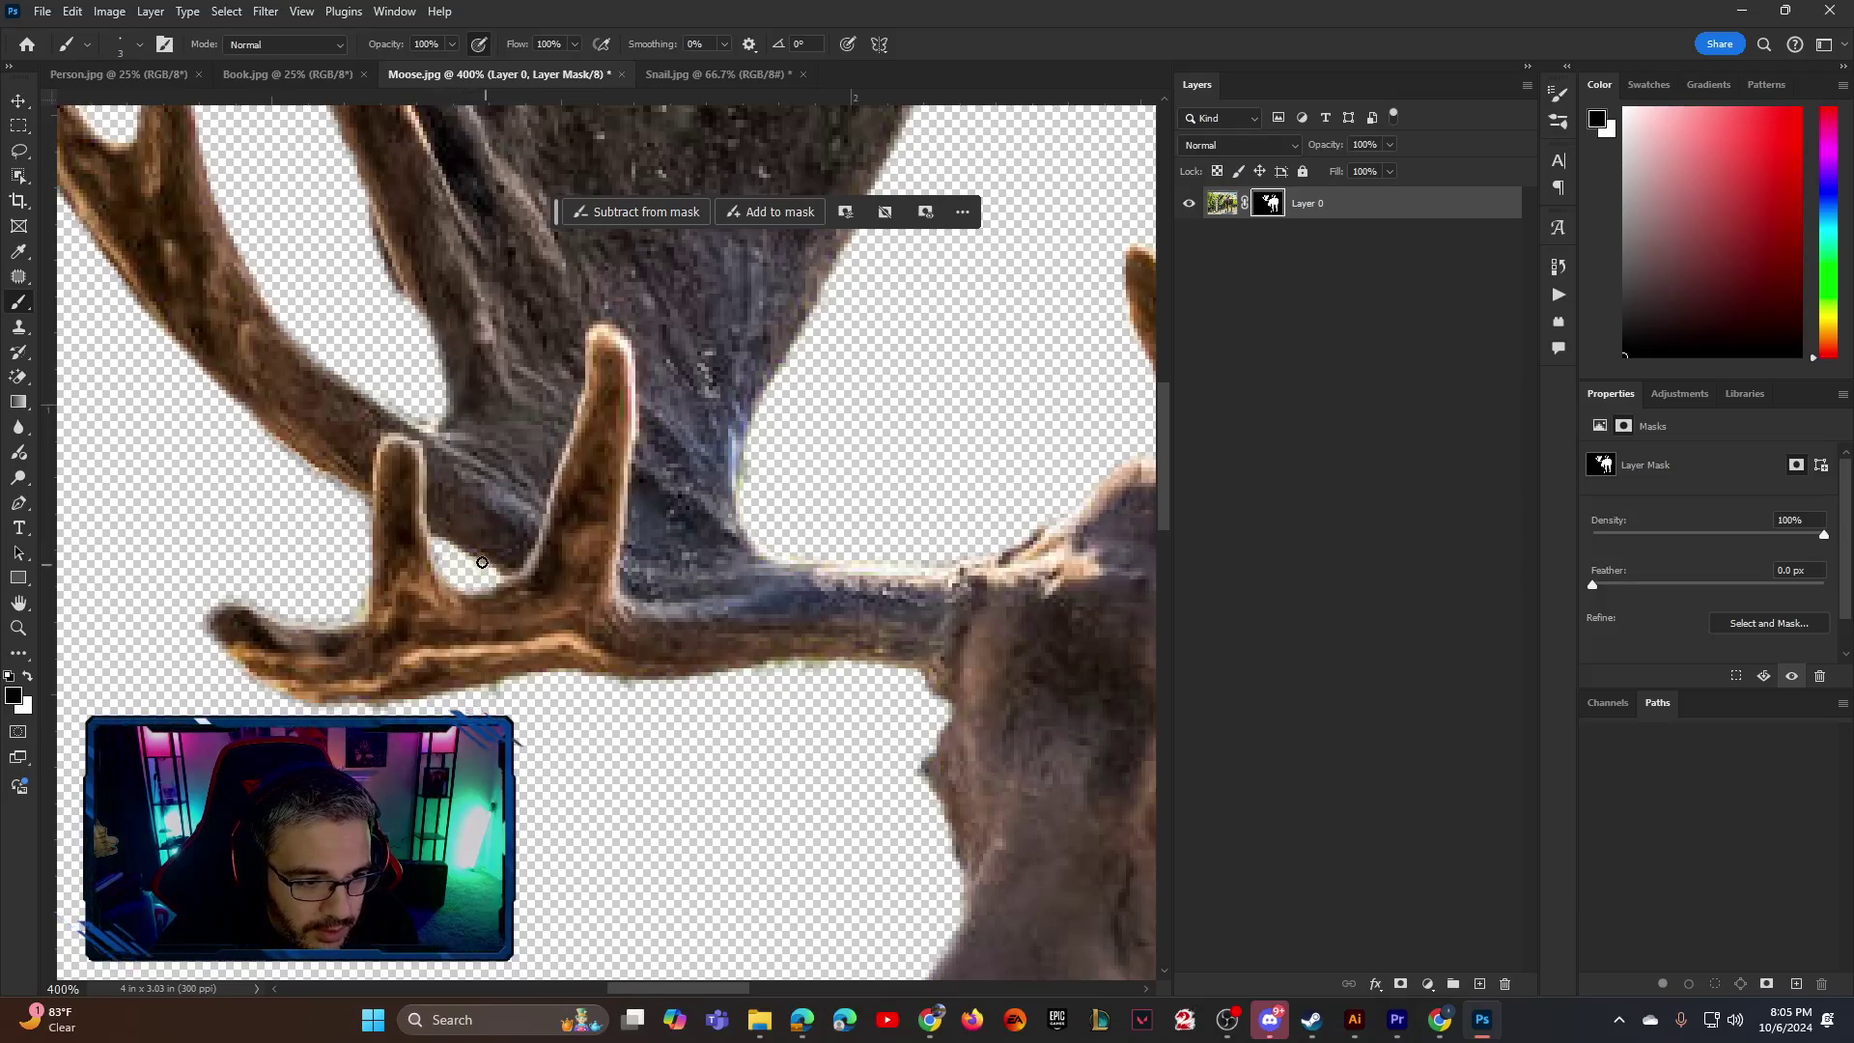
{"action": "scroll", "coordinate": [541, 522], "scroll_direction": "up", "scroll_amount": 10}
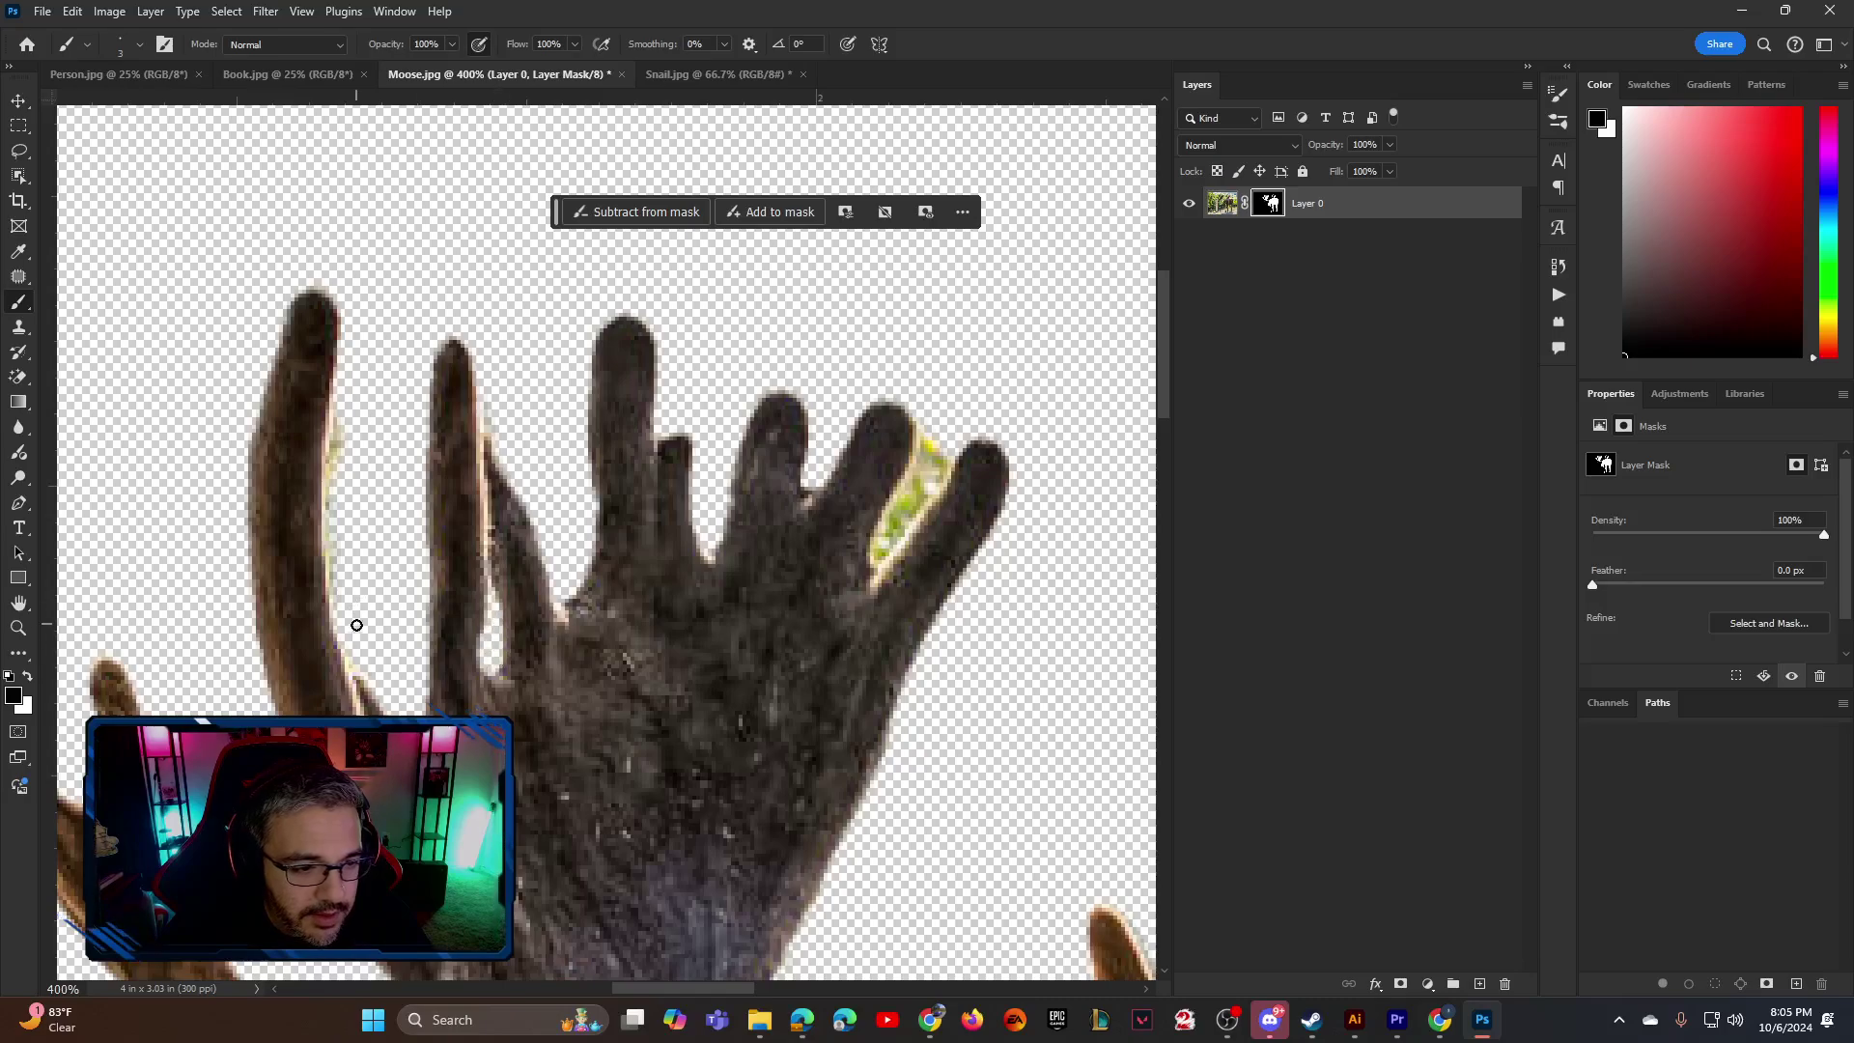
{"action": "mouse_move", "coordinate": [333, 487]}
{"action": "left_mouse_down"}
{"action": "mouse_move", "coordinate": [347, 388]}
{"action": "mouse_move", "coordinate": [351, 466]}
{"action": "left_mouse_up"}
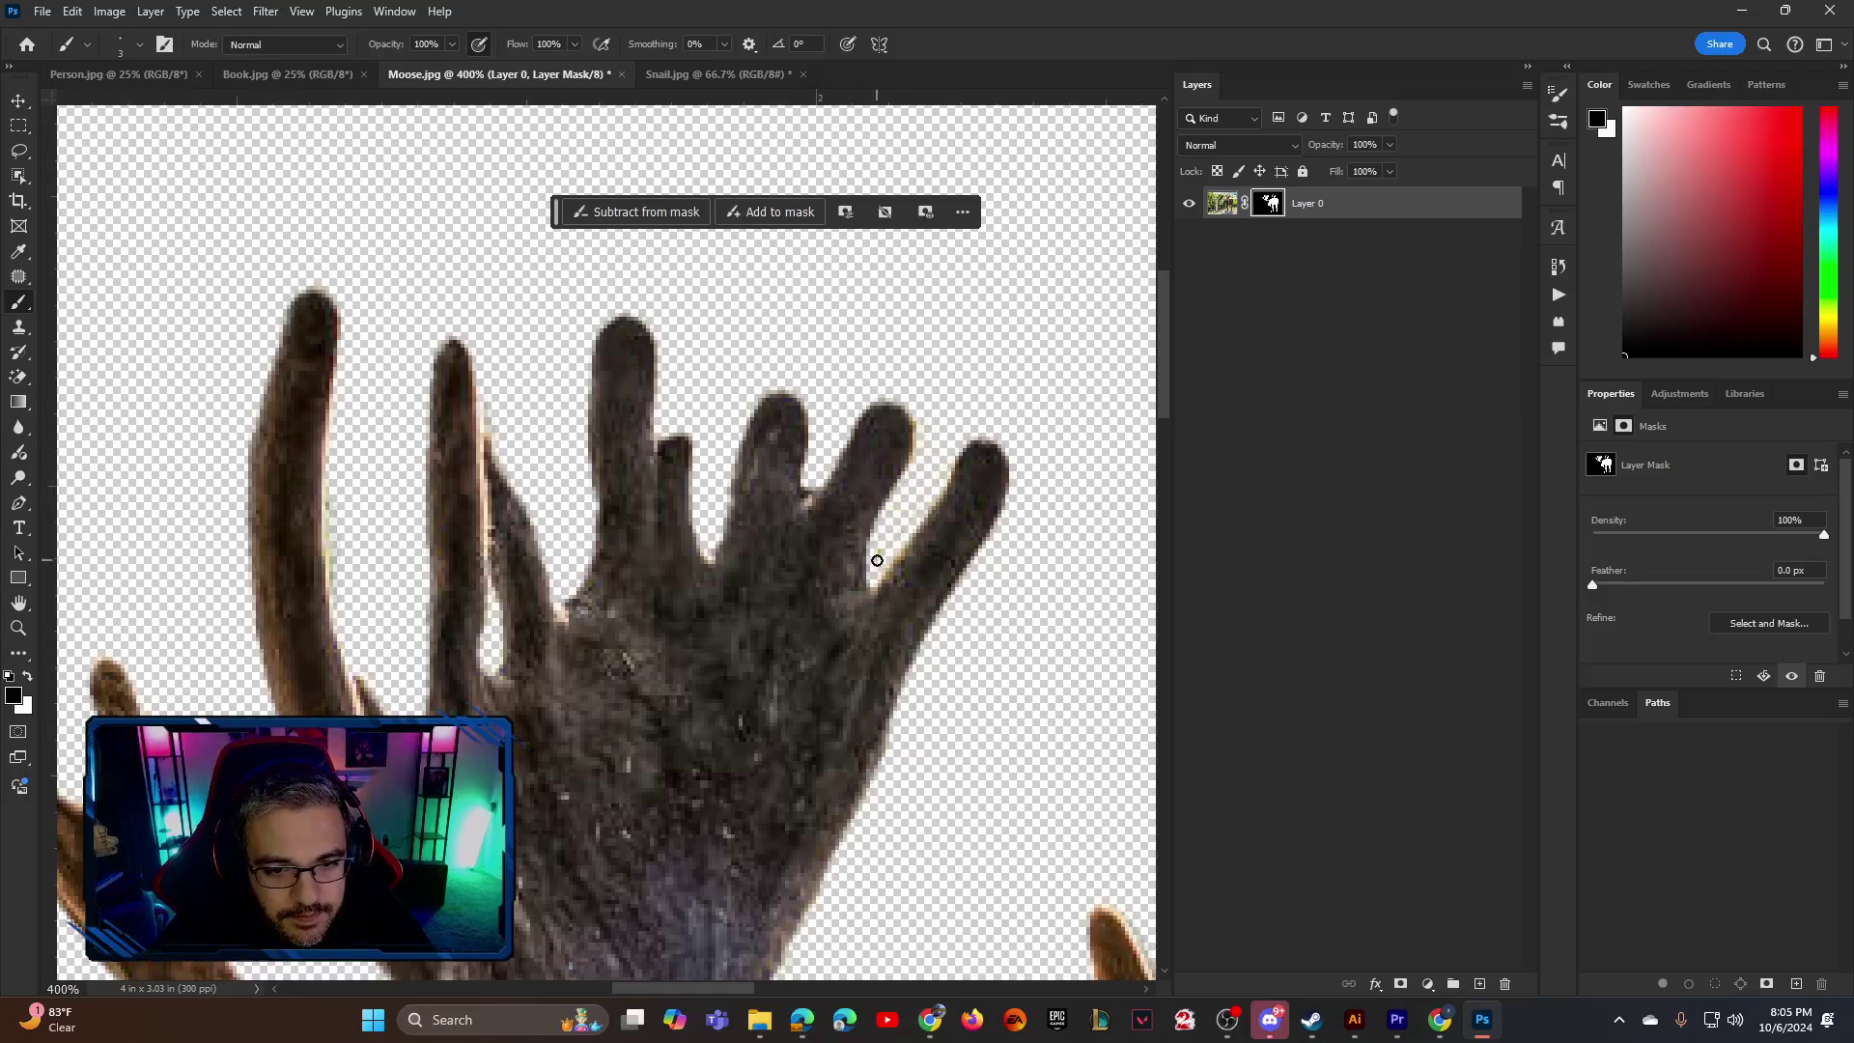
{"action": "left_click_drag", "start_coordinate": [879, 572], "coordinate": [541, 193]}
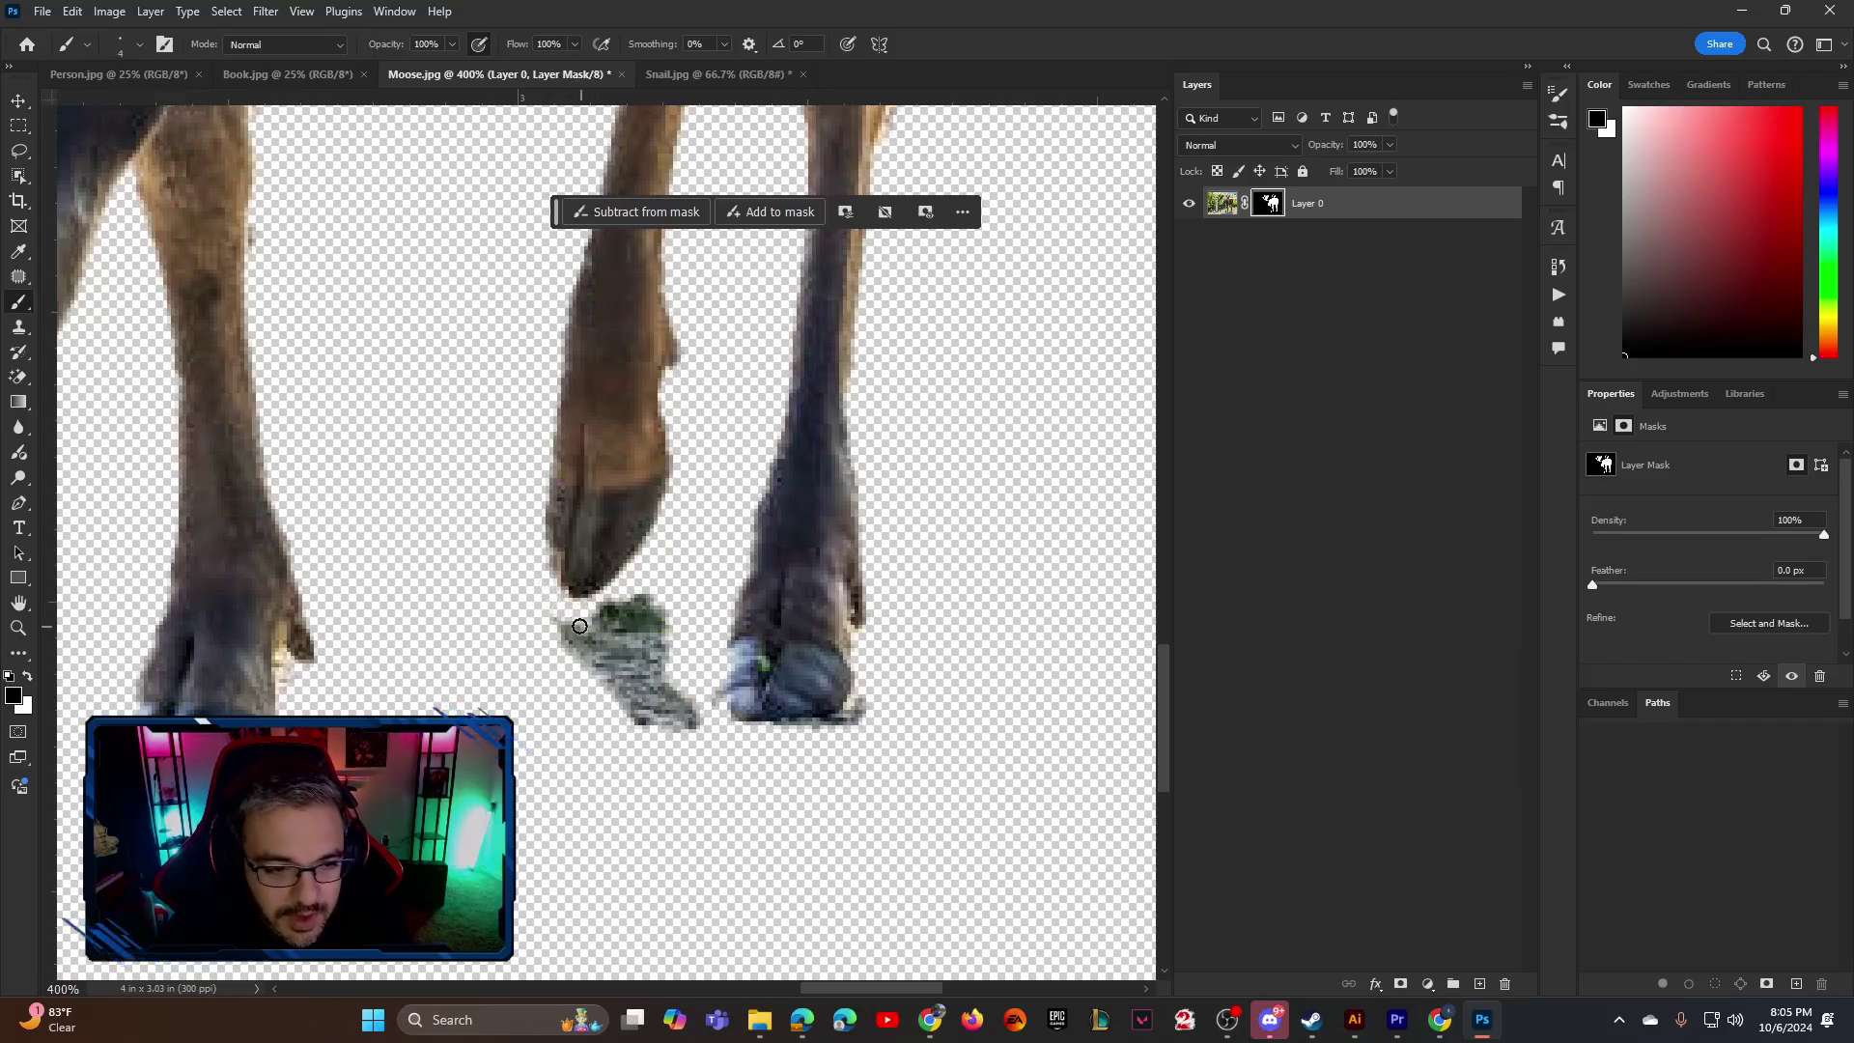
Enlarge the brush to 20 px and mask out the leftover ground and shadow around the moose's hooves
{"action": "key", "text": "bracketright"}
{"action": "key", "text": "bracketright"}
{"action": "mouse_move", "coordinate": [553, 655]}
{"action": "left_mouse_down"}
{"action": "mouse_move", "coordinate": [607, 655]}
{"action": "mouse_move", "coordinate": [649, 608]}
{"action": "mouse_move", "coordinate": [602, 641]}
{"action": "mouse_move", "coordinate": [621, 700]}
{"action": "mouse_move", "coordinate": [666, 741]}
{"action": "mouse_move", "coordinate": [852, 762]}
{"action": "left_mouse_up"}
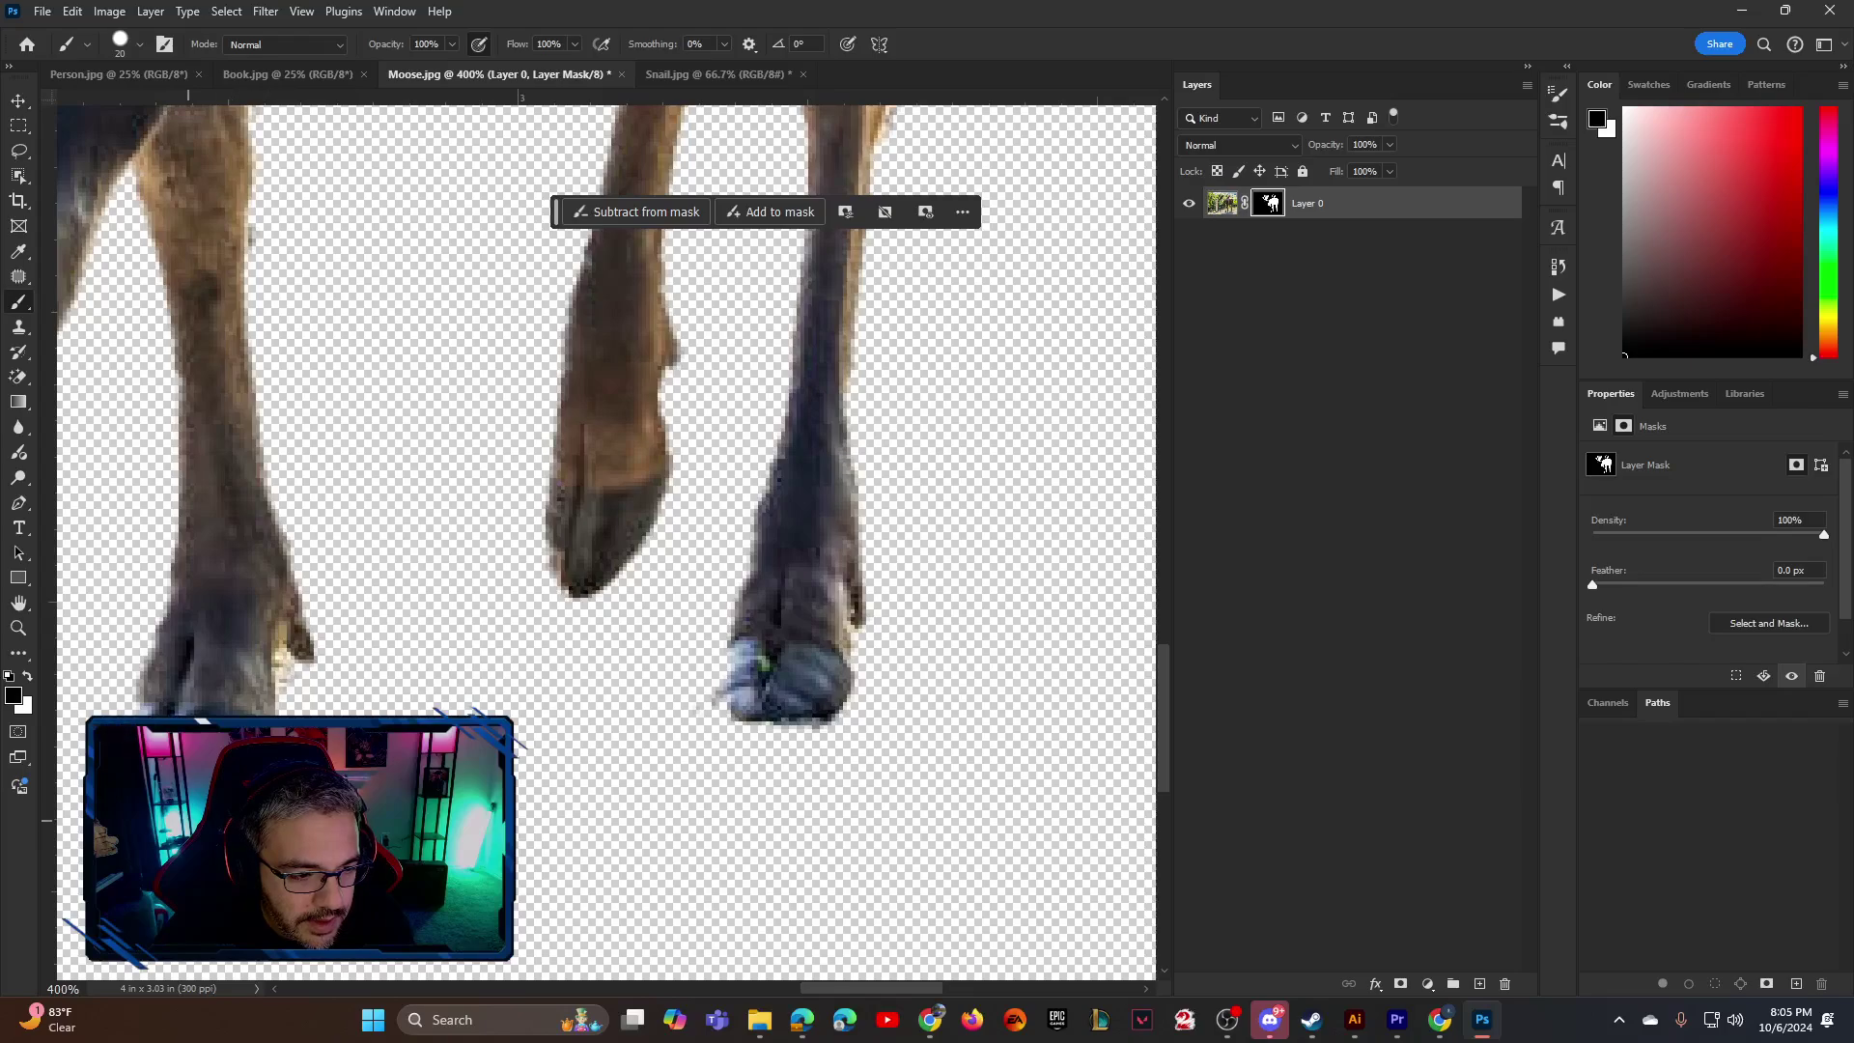
{"action": "mouse_move", "coordinate": [267, 822]}
{"action": "left_mouse_down"}
{"action": "mouse_move", "coordinate": [628, 757]}
{"action": "mouse_move", "coordinate": [600, 674]}
{"action": "mouse_move", "coordinate": [500, 526]}
{"action": "mouse_move", "coordinate": [576, 741]}
{"action": "mouse_move", "coordinate": [518, 489]}
{"action": "mouse_move", "coordinate": [580, 559]}
{"action": "mouse_move", "coordinate": [453, 413]}
{"action": "mouse_move", "coordinate": [674, 642]}
{"action": "mouse_move", "coordinate": [622, 780]}
{"action": "left_mouse_up"}
{"action": "scroll", "coordinate": [621, 781], "scroll_direction": "down", "scroll_amount": 5}
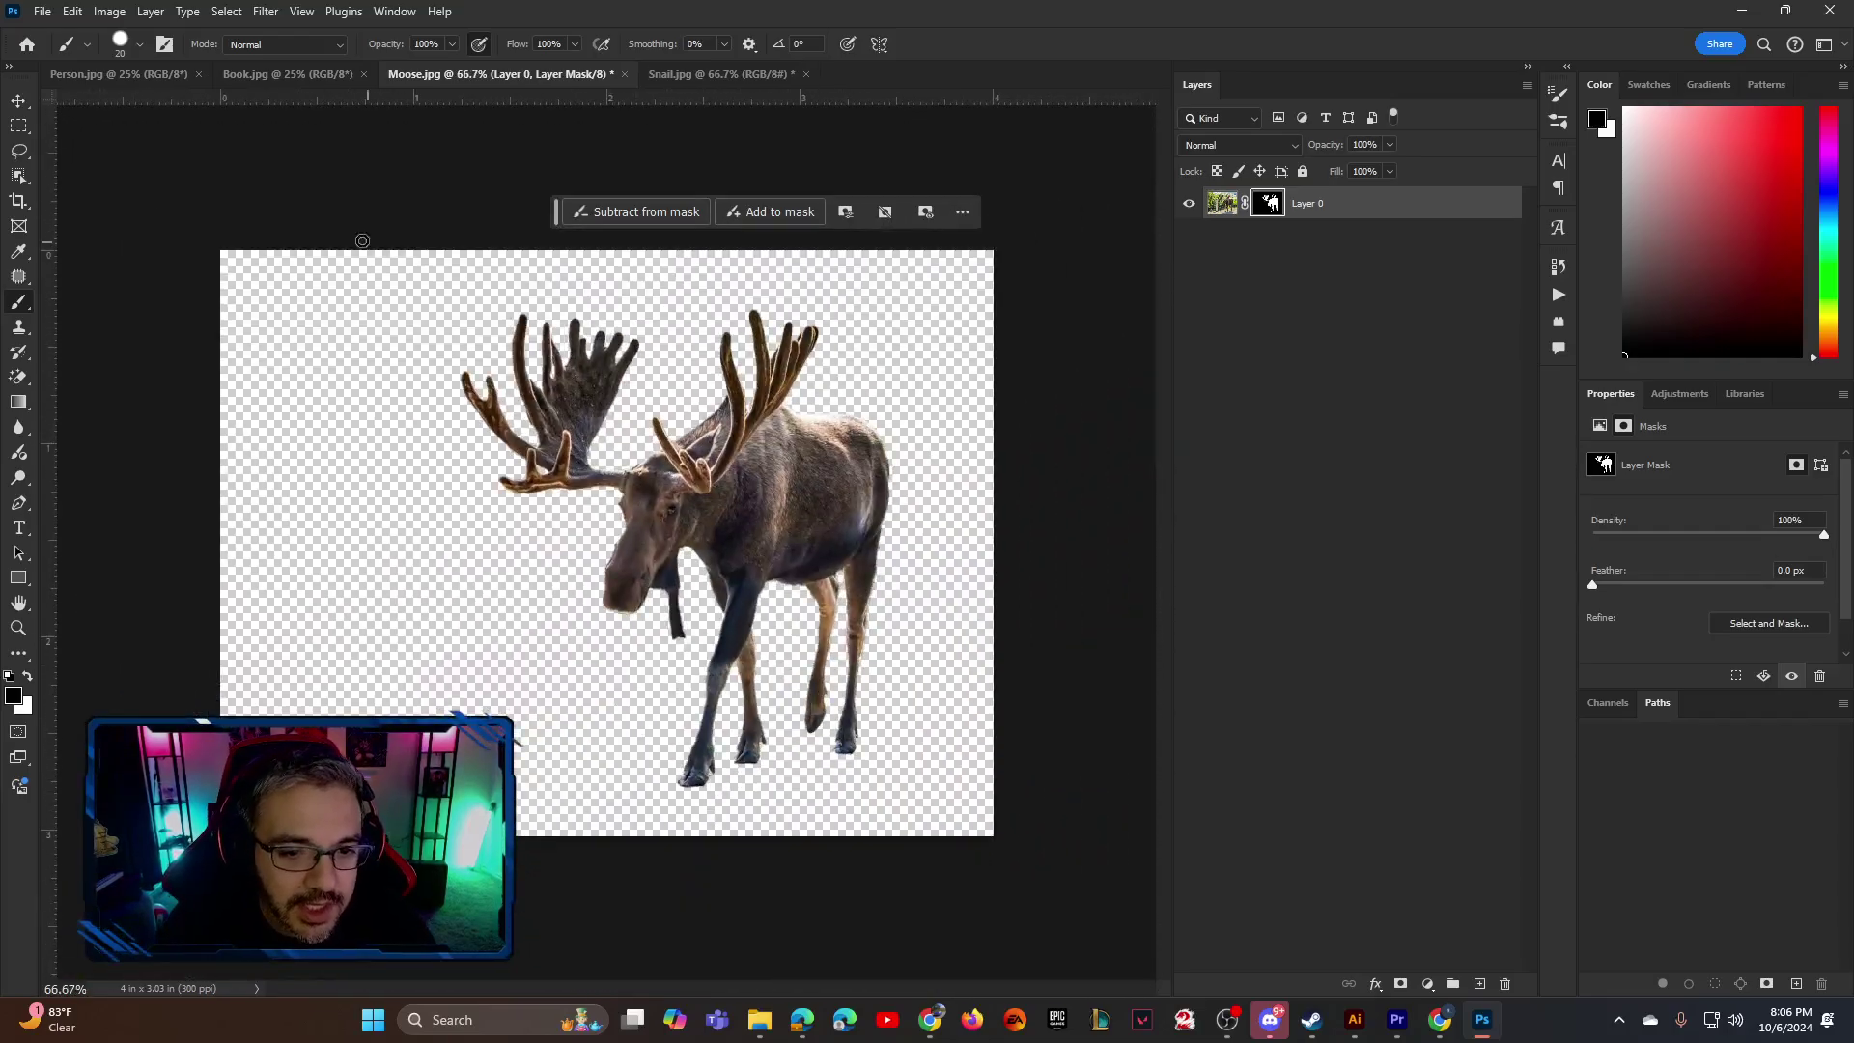
Move the cut-out moose with its mask from Moose.jpg into the Snail.jpg document with the Move Tool
{"action": "key", "text": "v"}
{"action": "right_click", "coordinate": [22, 181]}
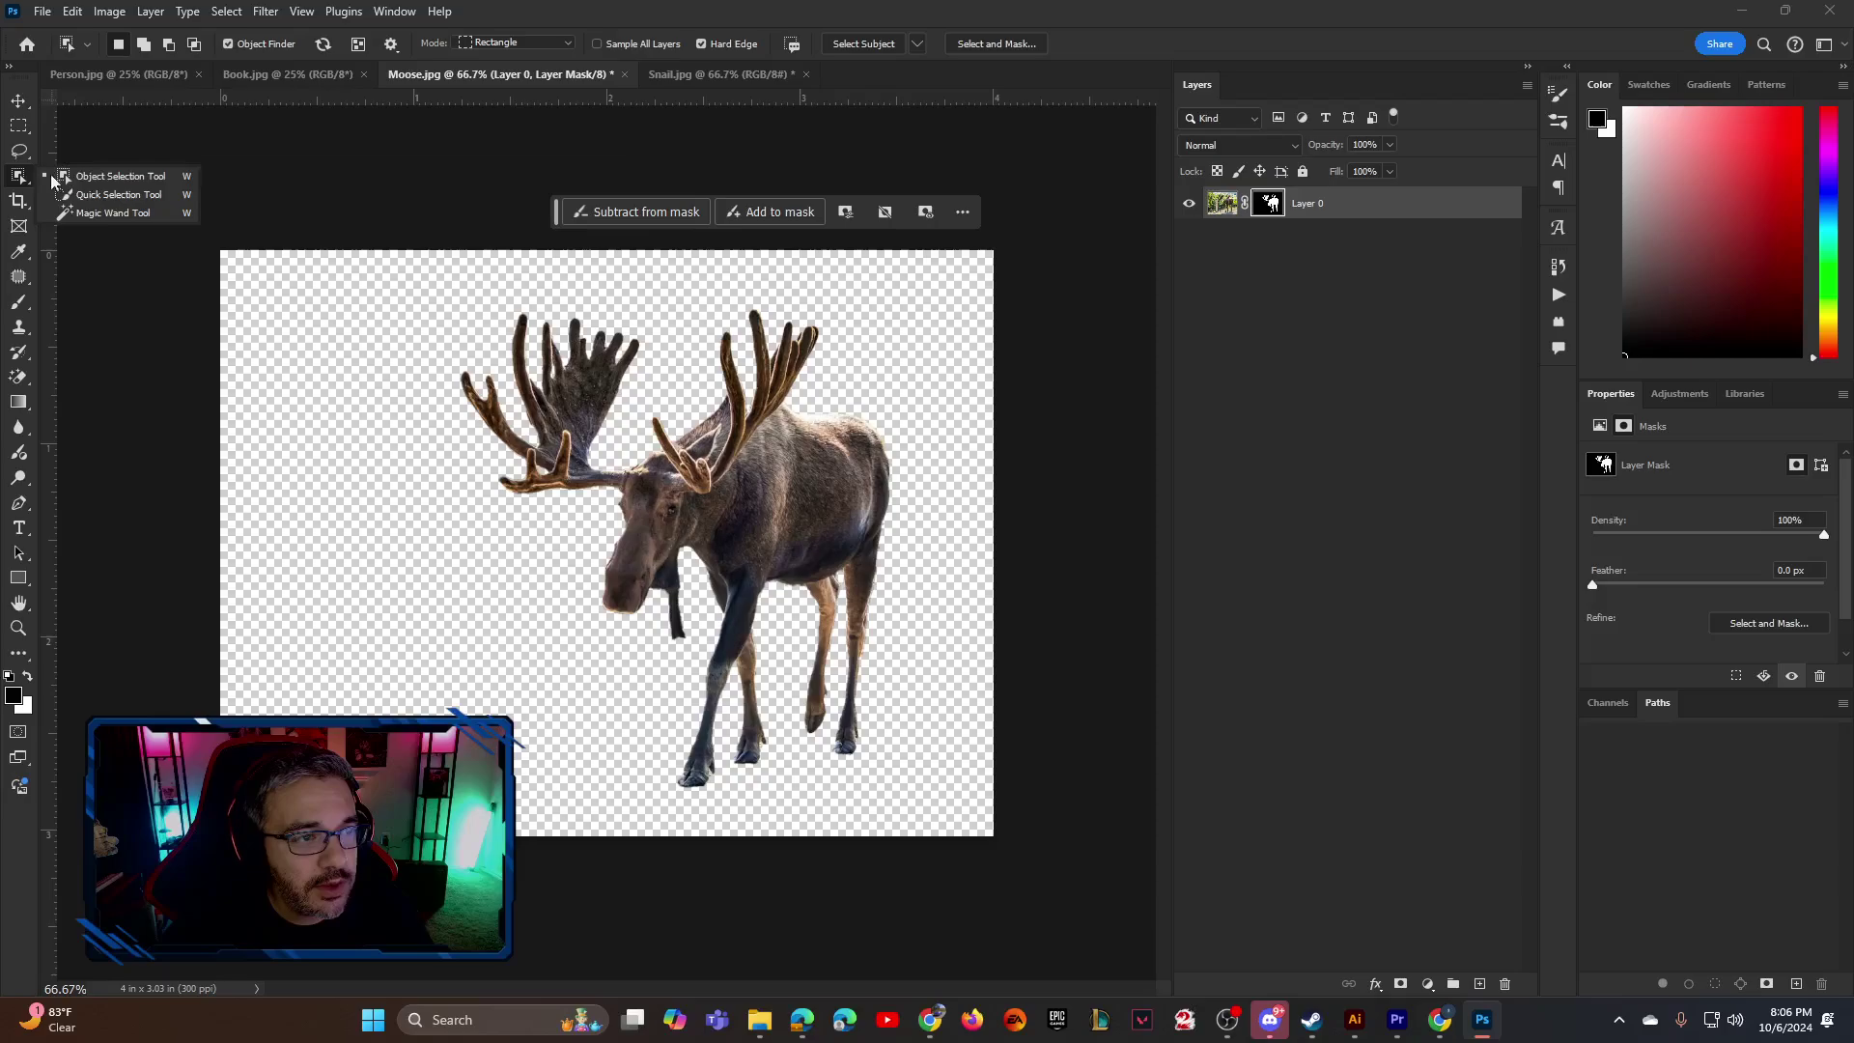
{"action": "left_click", "coordinate": [77, 126]}
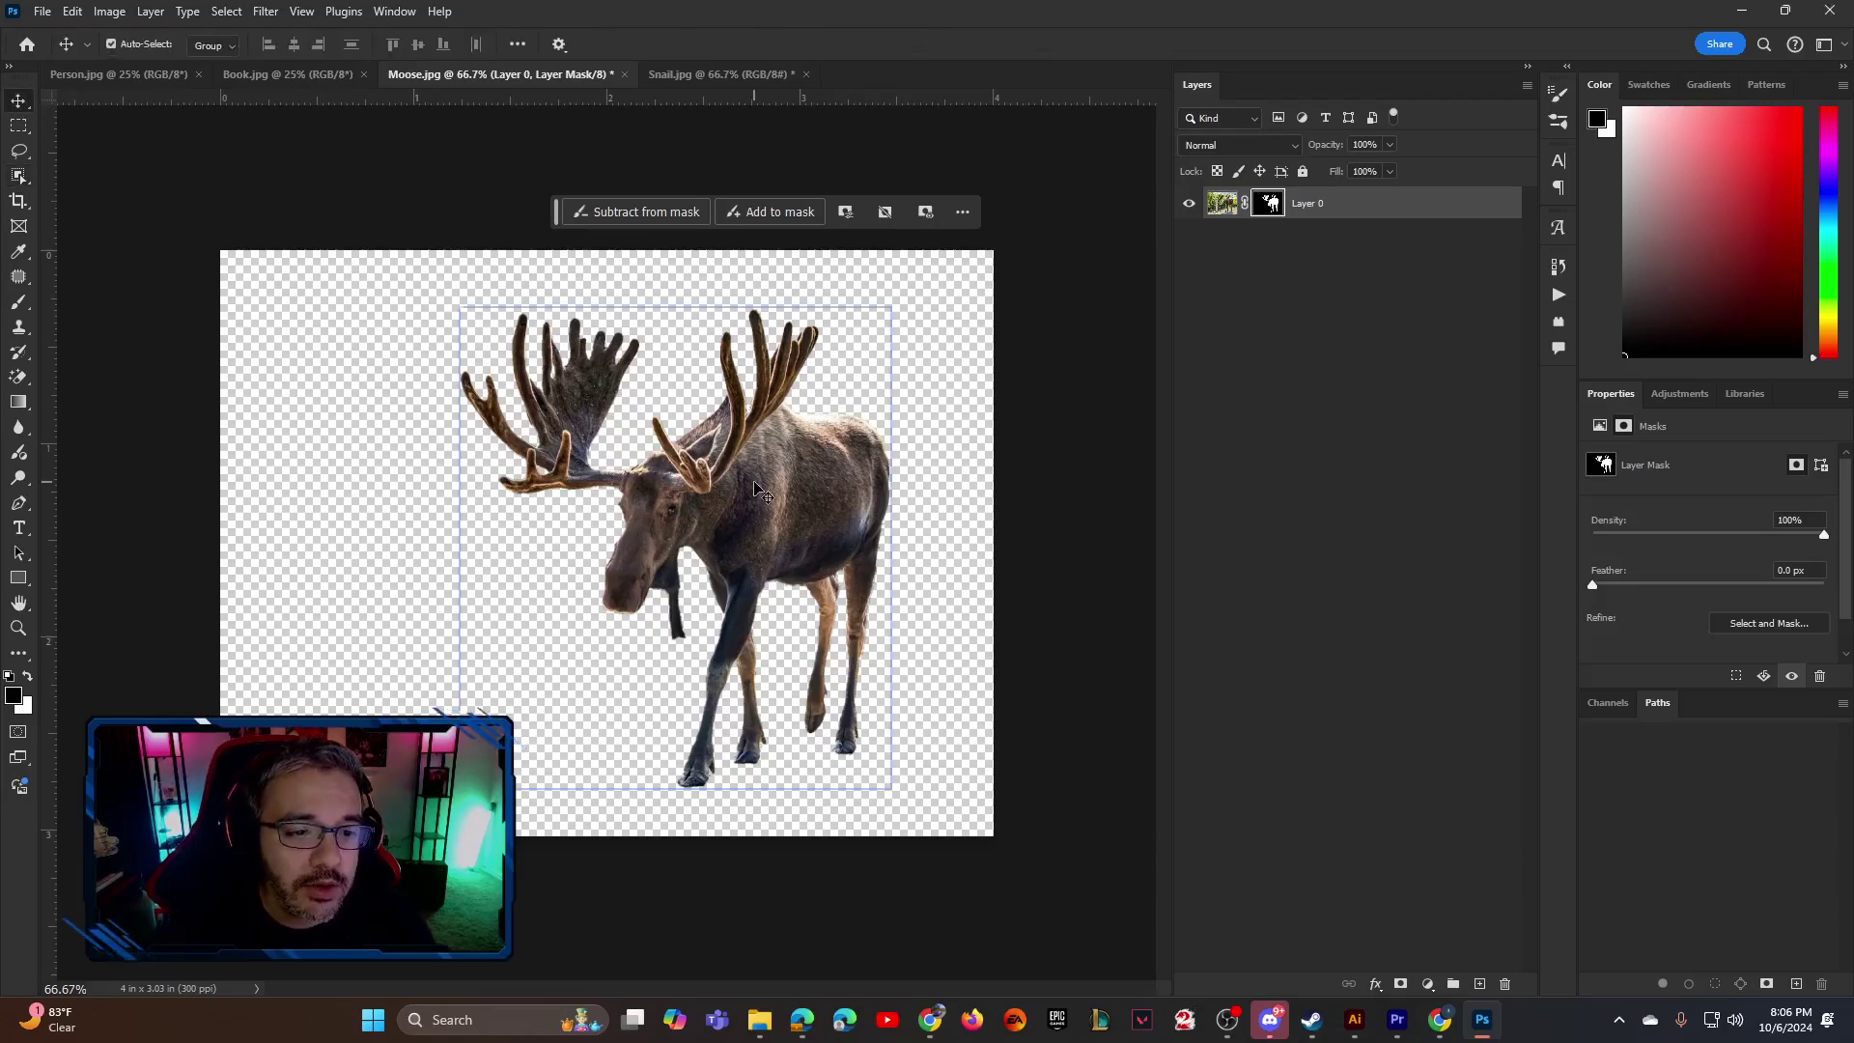
{"action": "left_click_drag", "start_coordinate": [758, 502], "coordinate": [811, 483]}
{"action": "left_click_drag", "start_coordinate": [903, 550], "coordinate": [898, 541]}
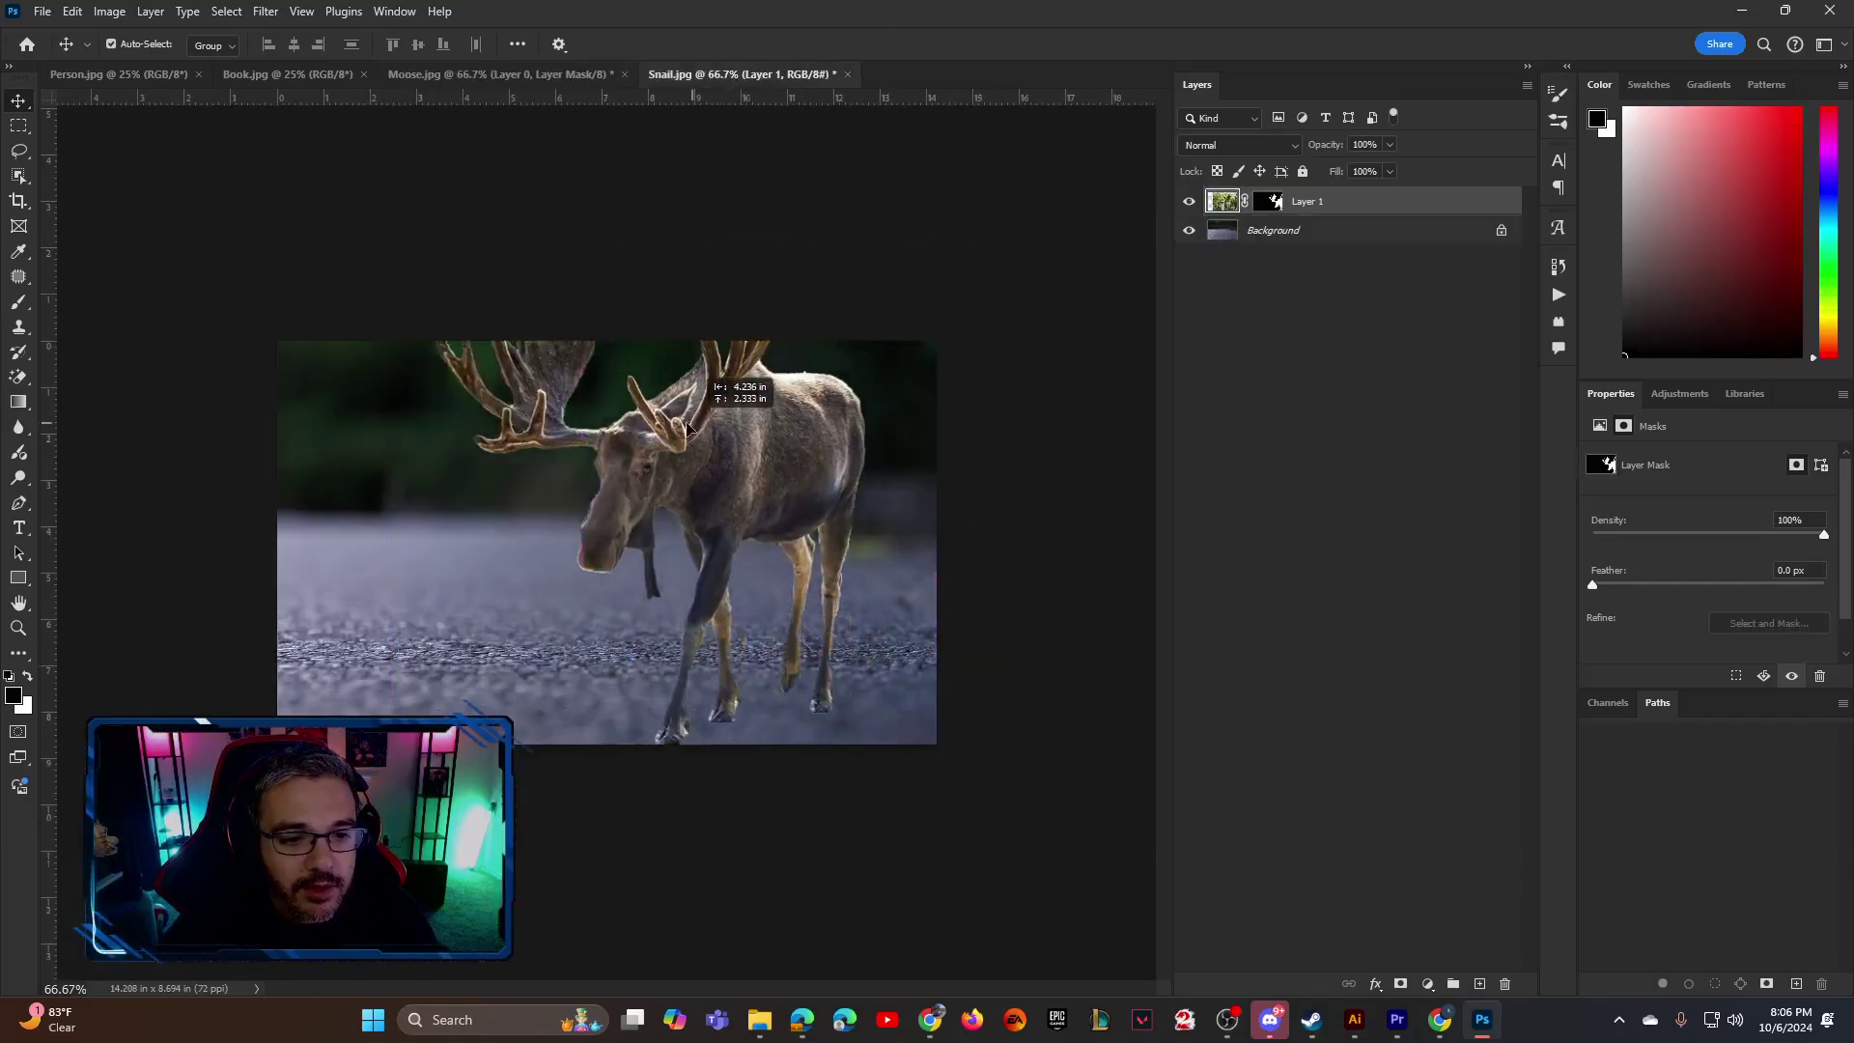
Scale the moose layer proportionally to about 49% and position it standing on the right side of the road
{"action": "key", "text": "ctrl+t"}
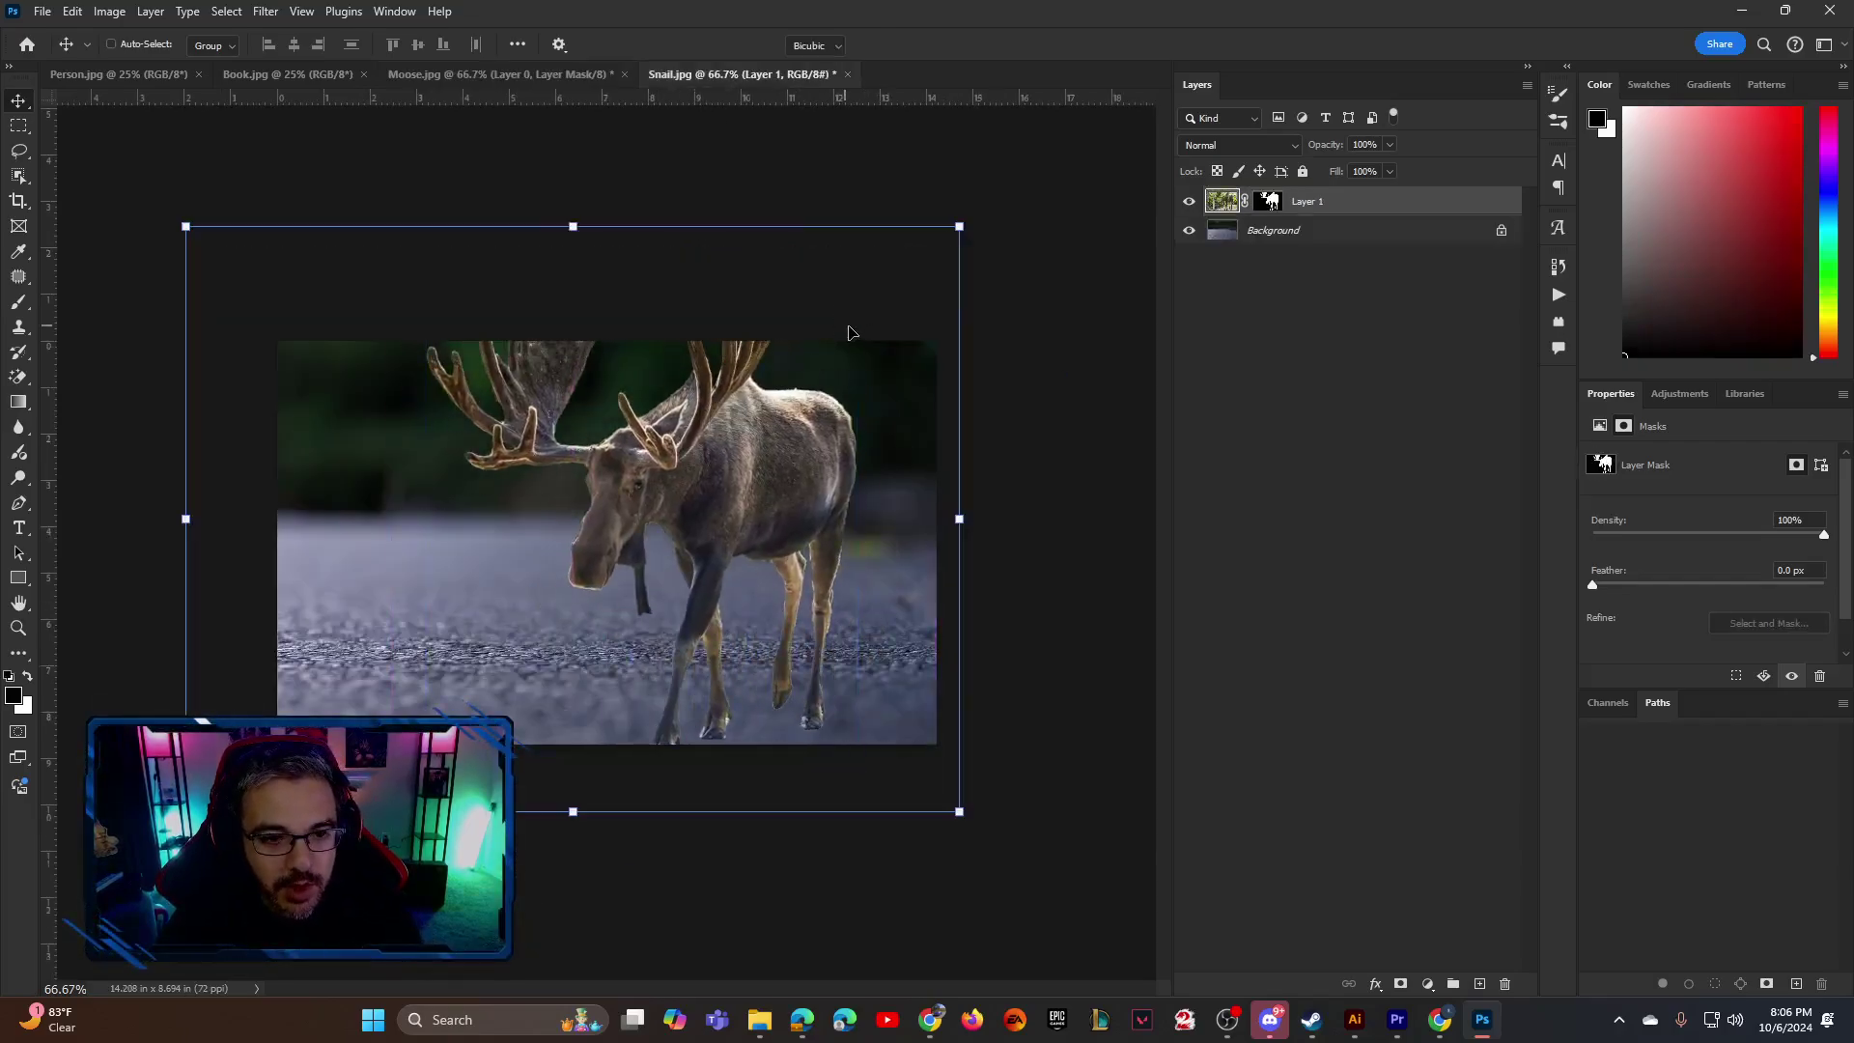
{"action": "left_click_drag", "start_coordinate": [960, 227], "coordinate": [838, 466]}
{"action": "left_click_drag", "start_coordinate": [730, 575], "coordinate": [772, 555]}
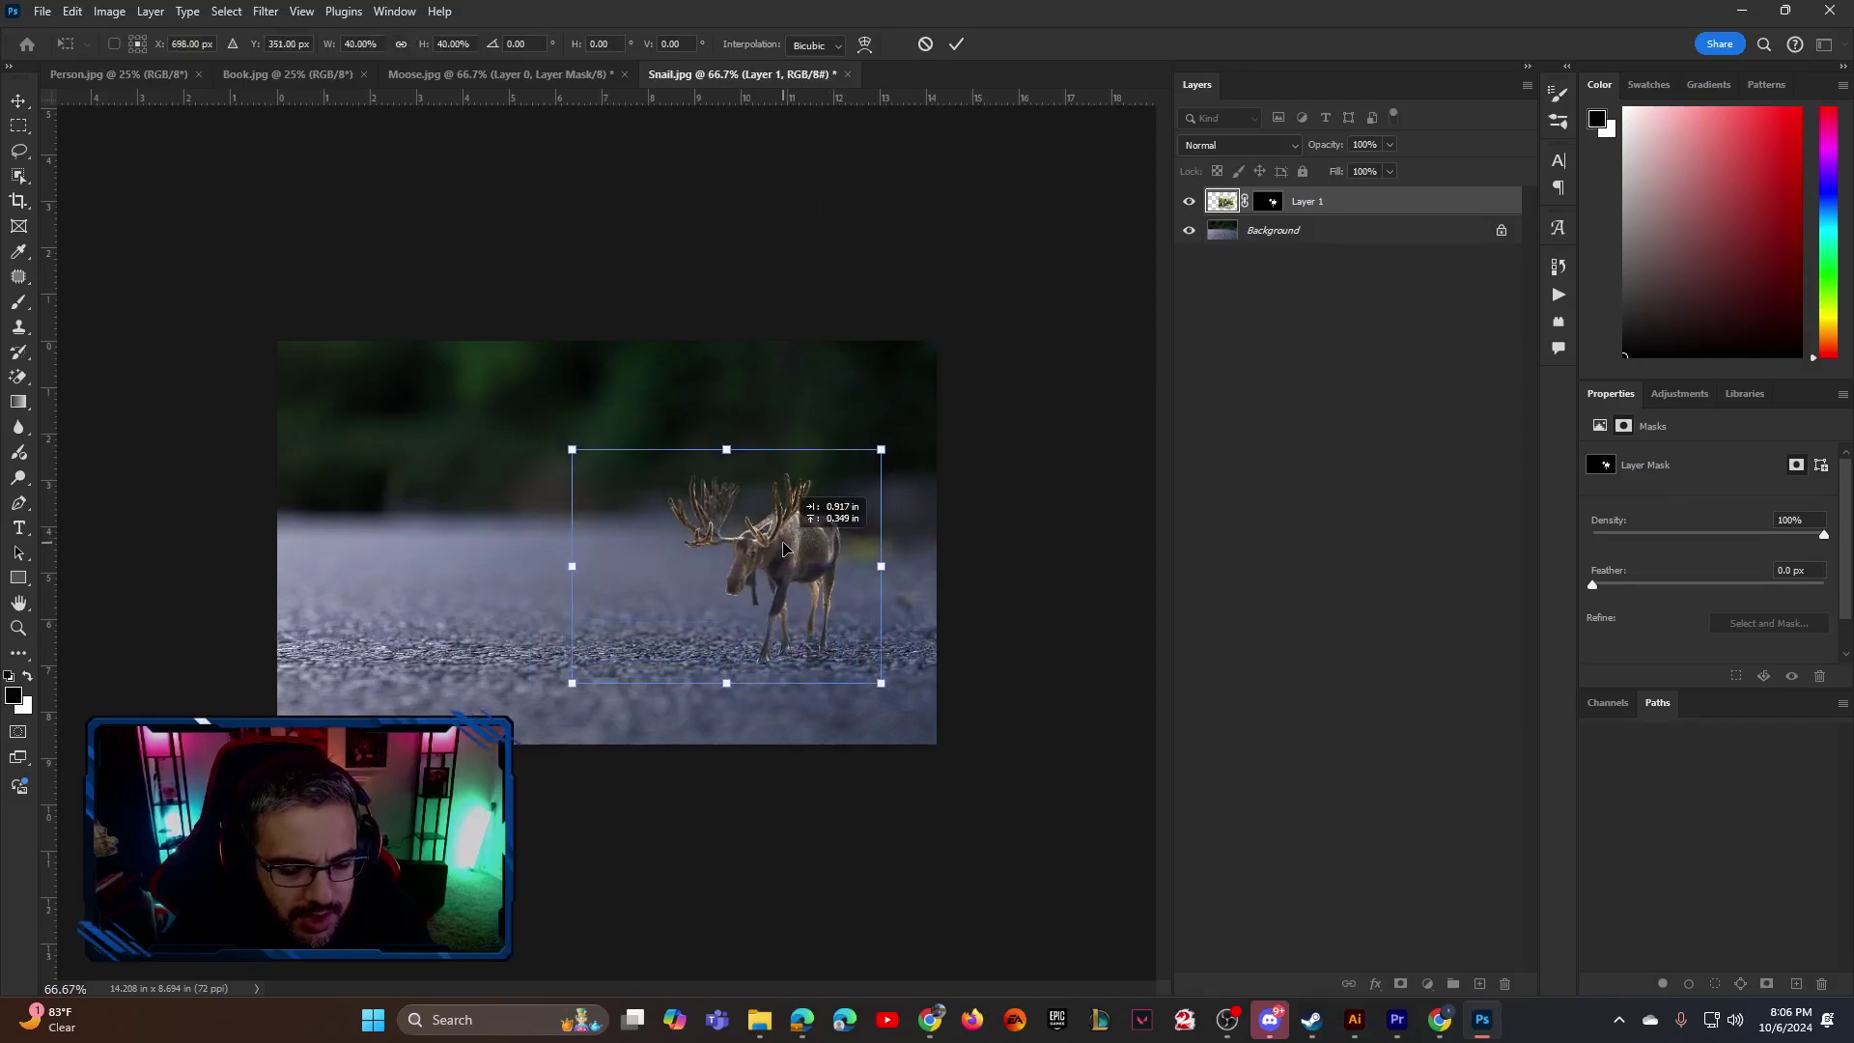
{"action": "left_click_drag", "start_coordinate": [888, 448], "coordinate": [875, 383]}
{"action": "left_click_drag", "start_coordinate": [875, 502], "coordinate": [837, 472]}
{"action": "left_click_drag", "start_coordinate": [867, 395], "coordinate": [911, 358]}
{"action": "left_click_drag", "start_coordinate": [799, 481], "coordinate": [800, 527]}
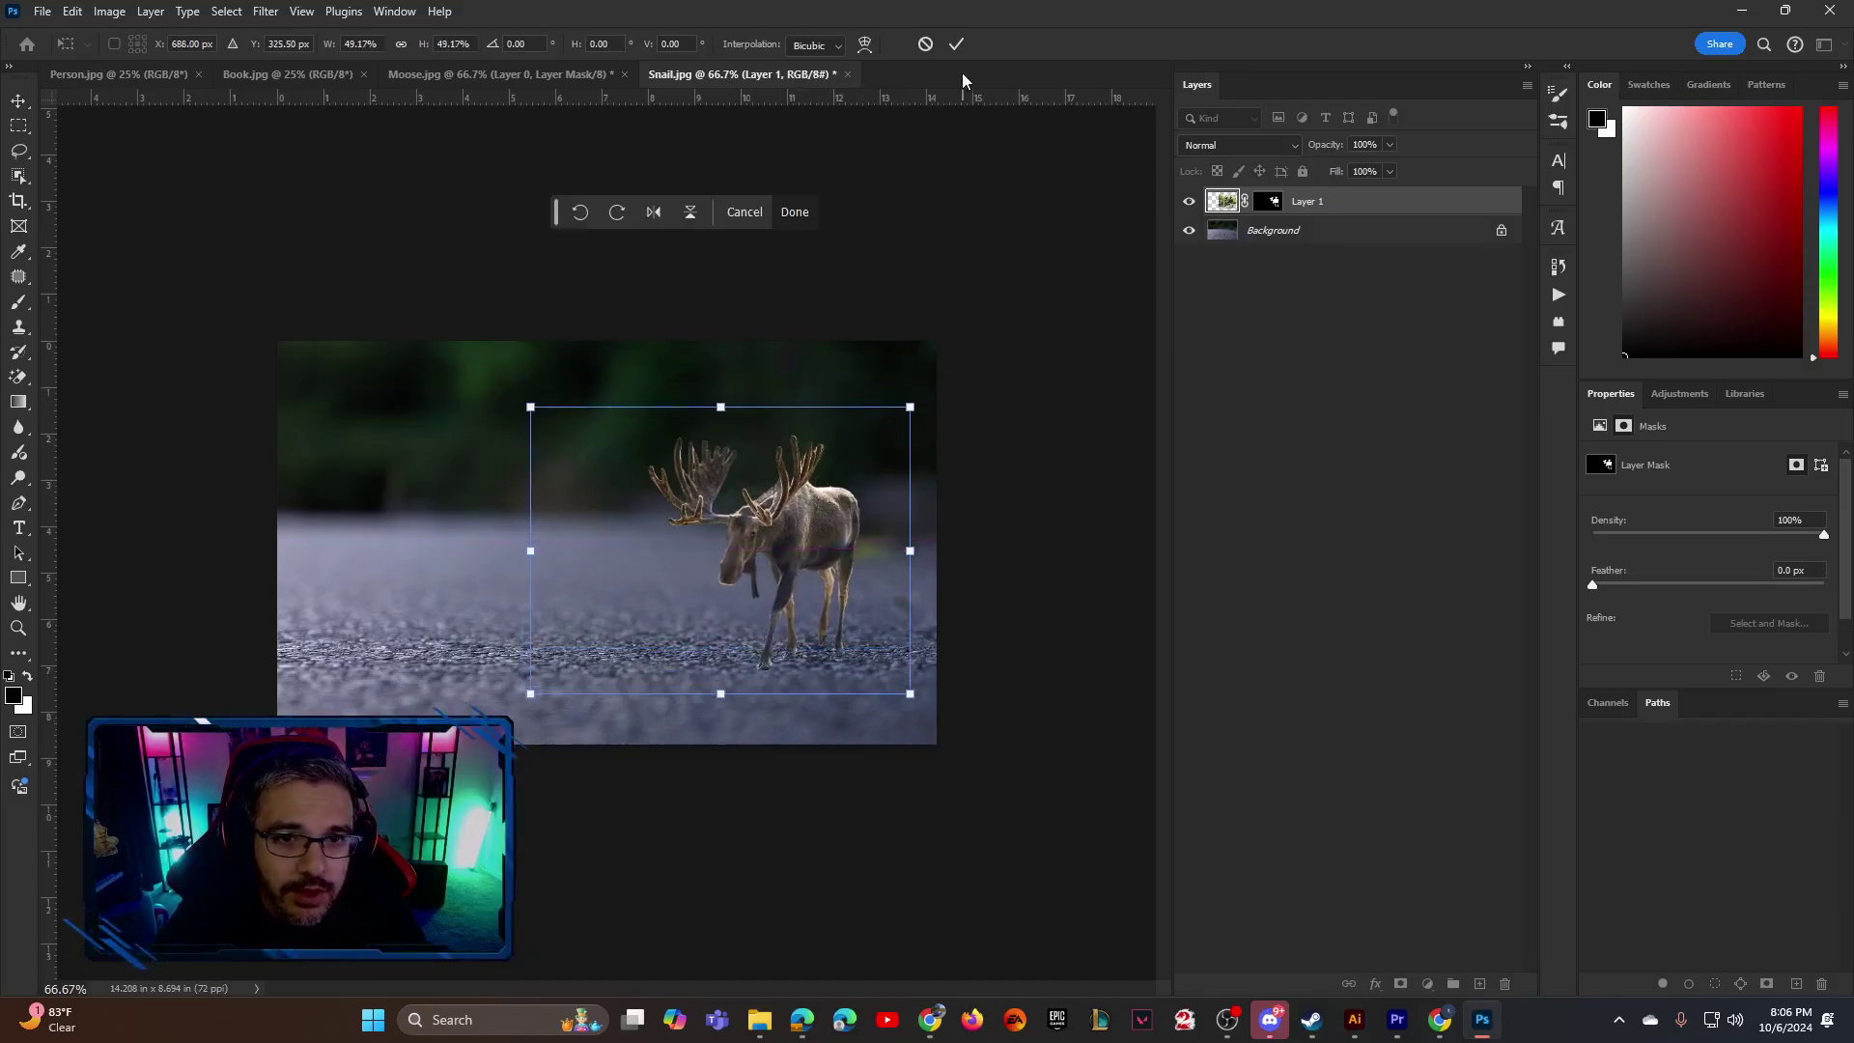
{"action": "left_click", "coordinate": [959, 43]}
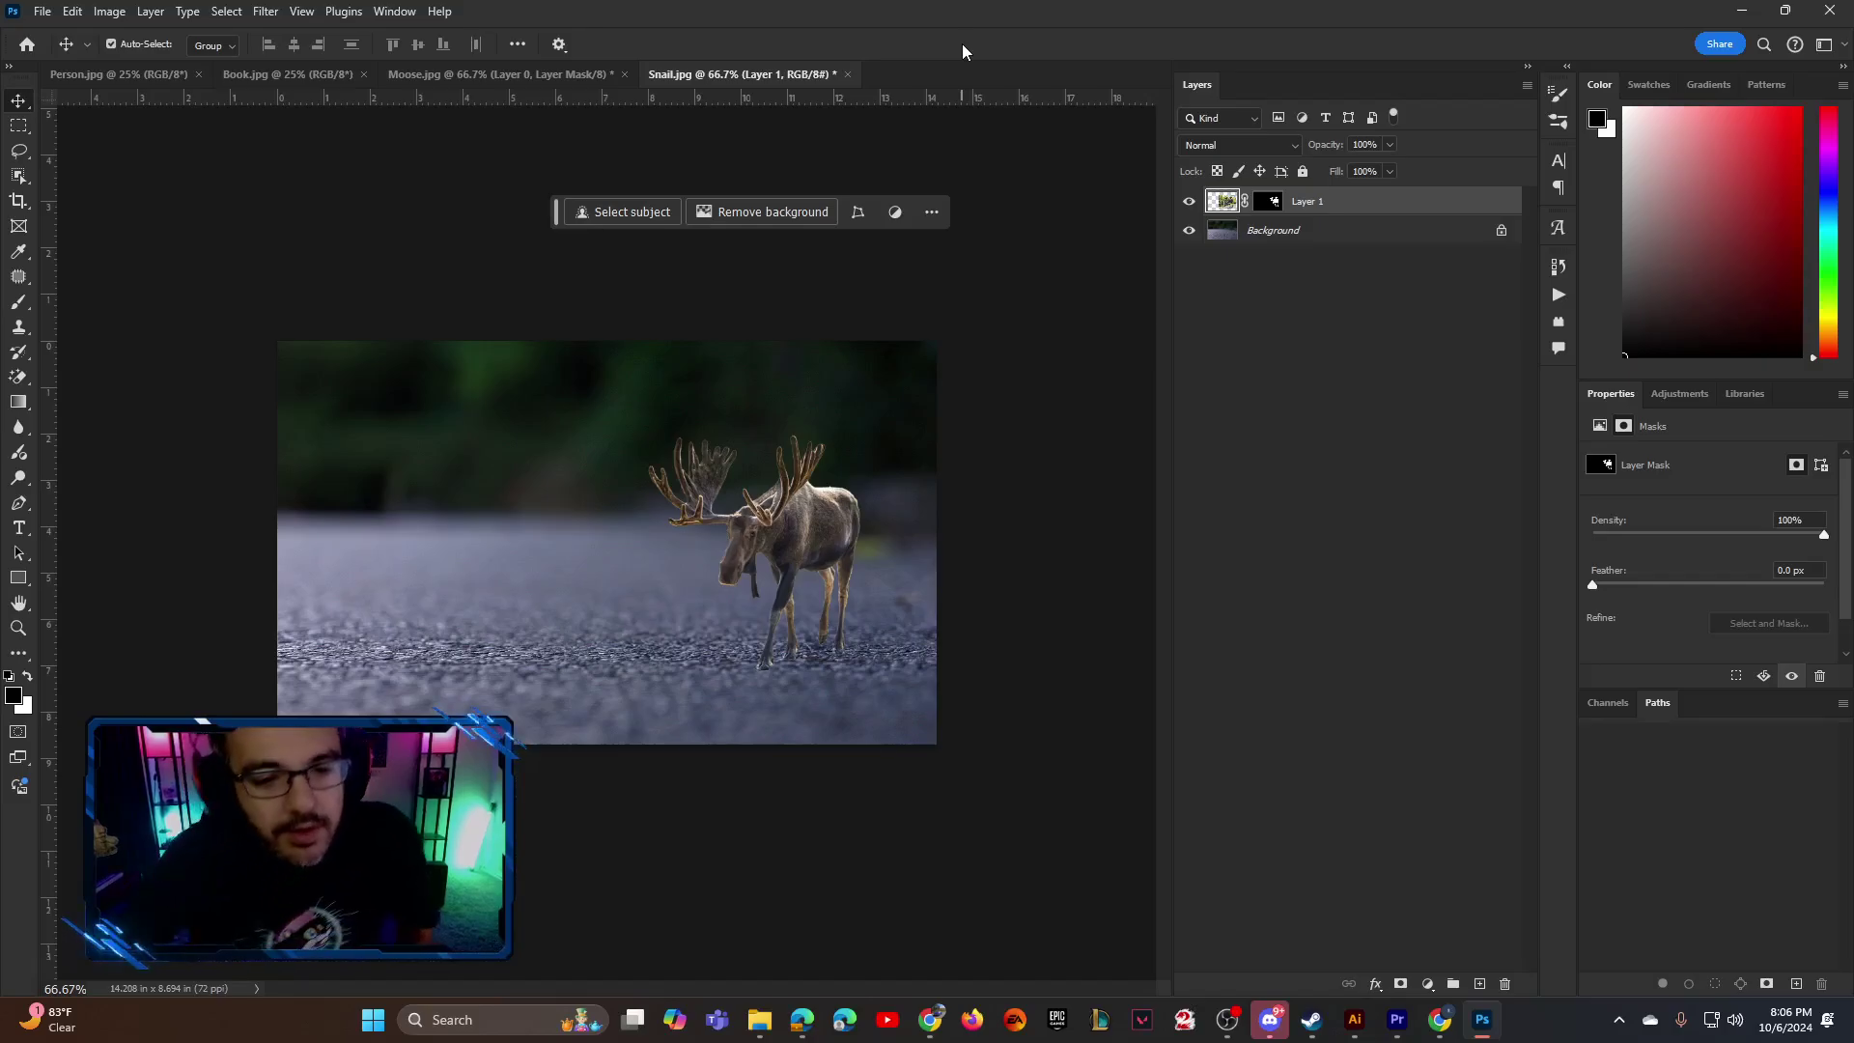
Duplicate the moose layer, Layer 1, within Snail.jpg
{"action": "right_click", "coordinate": [1350, 201]}
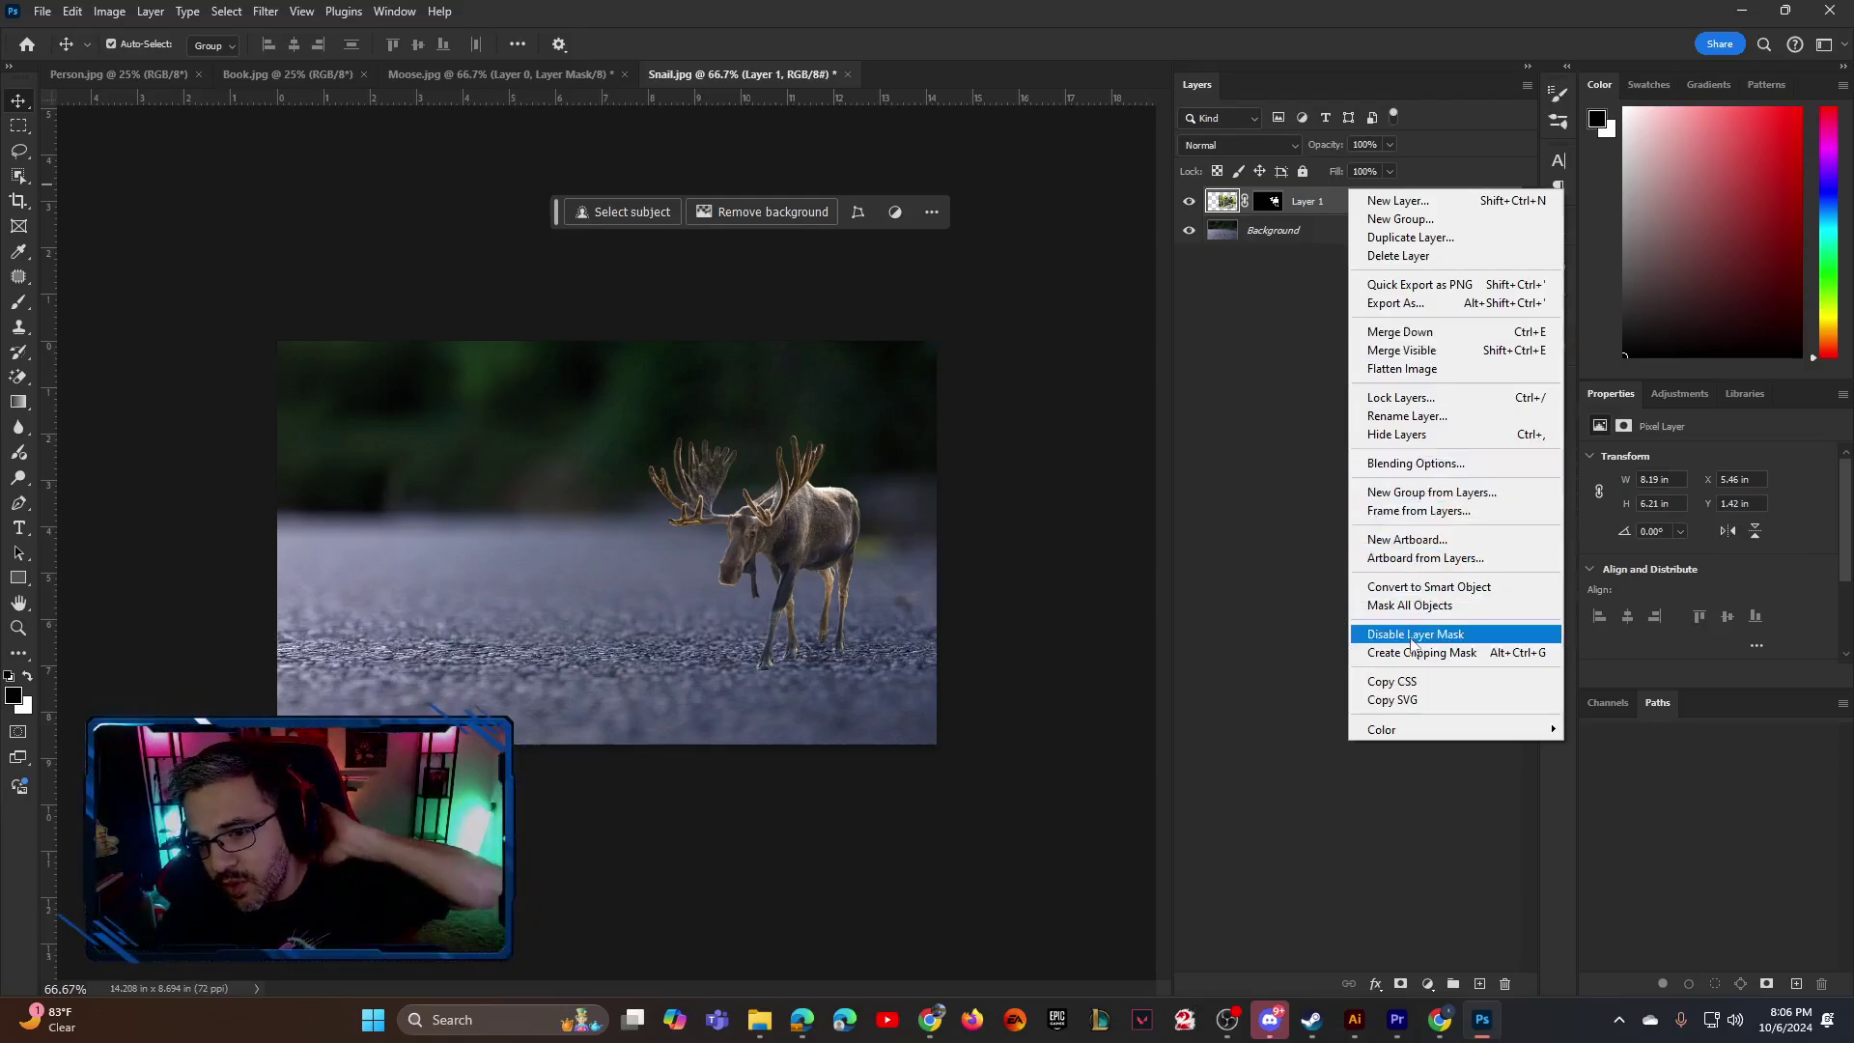
{"action": "left_click", "coordinate": [1418, 239]}
{"action": "left_click", "coordinate": [1097, 319]}
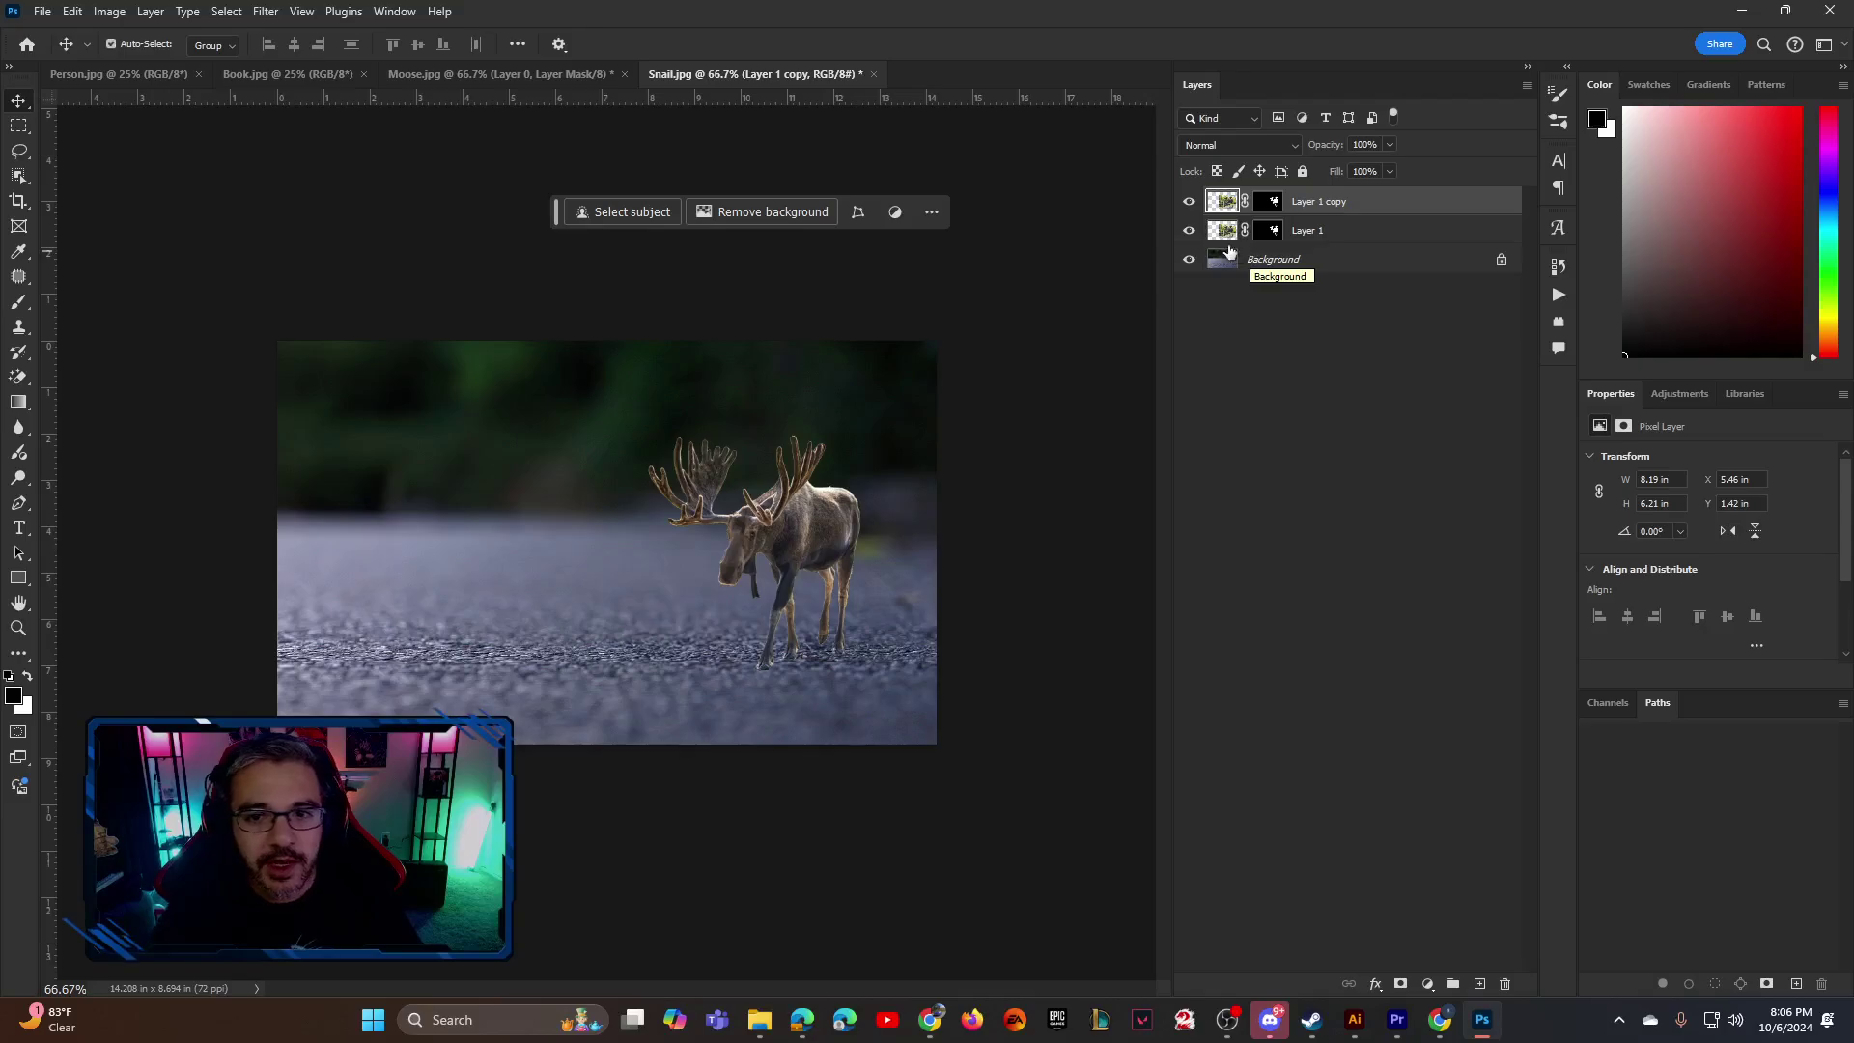
{"action": "key", "text": "ctrl+j"}
Apply a black (000000) Color Overlay layer style to Layer 1 copy to turn it into a silhouette
{"action": "right_click", "coordinate": [1336, 202]}
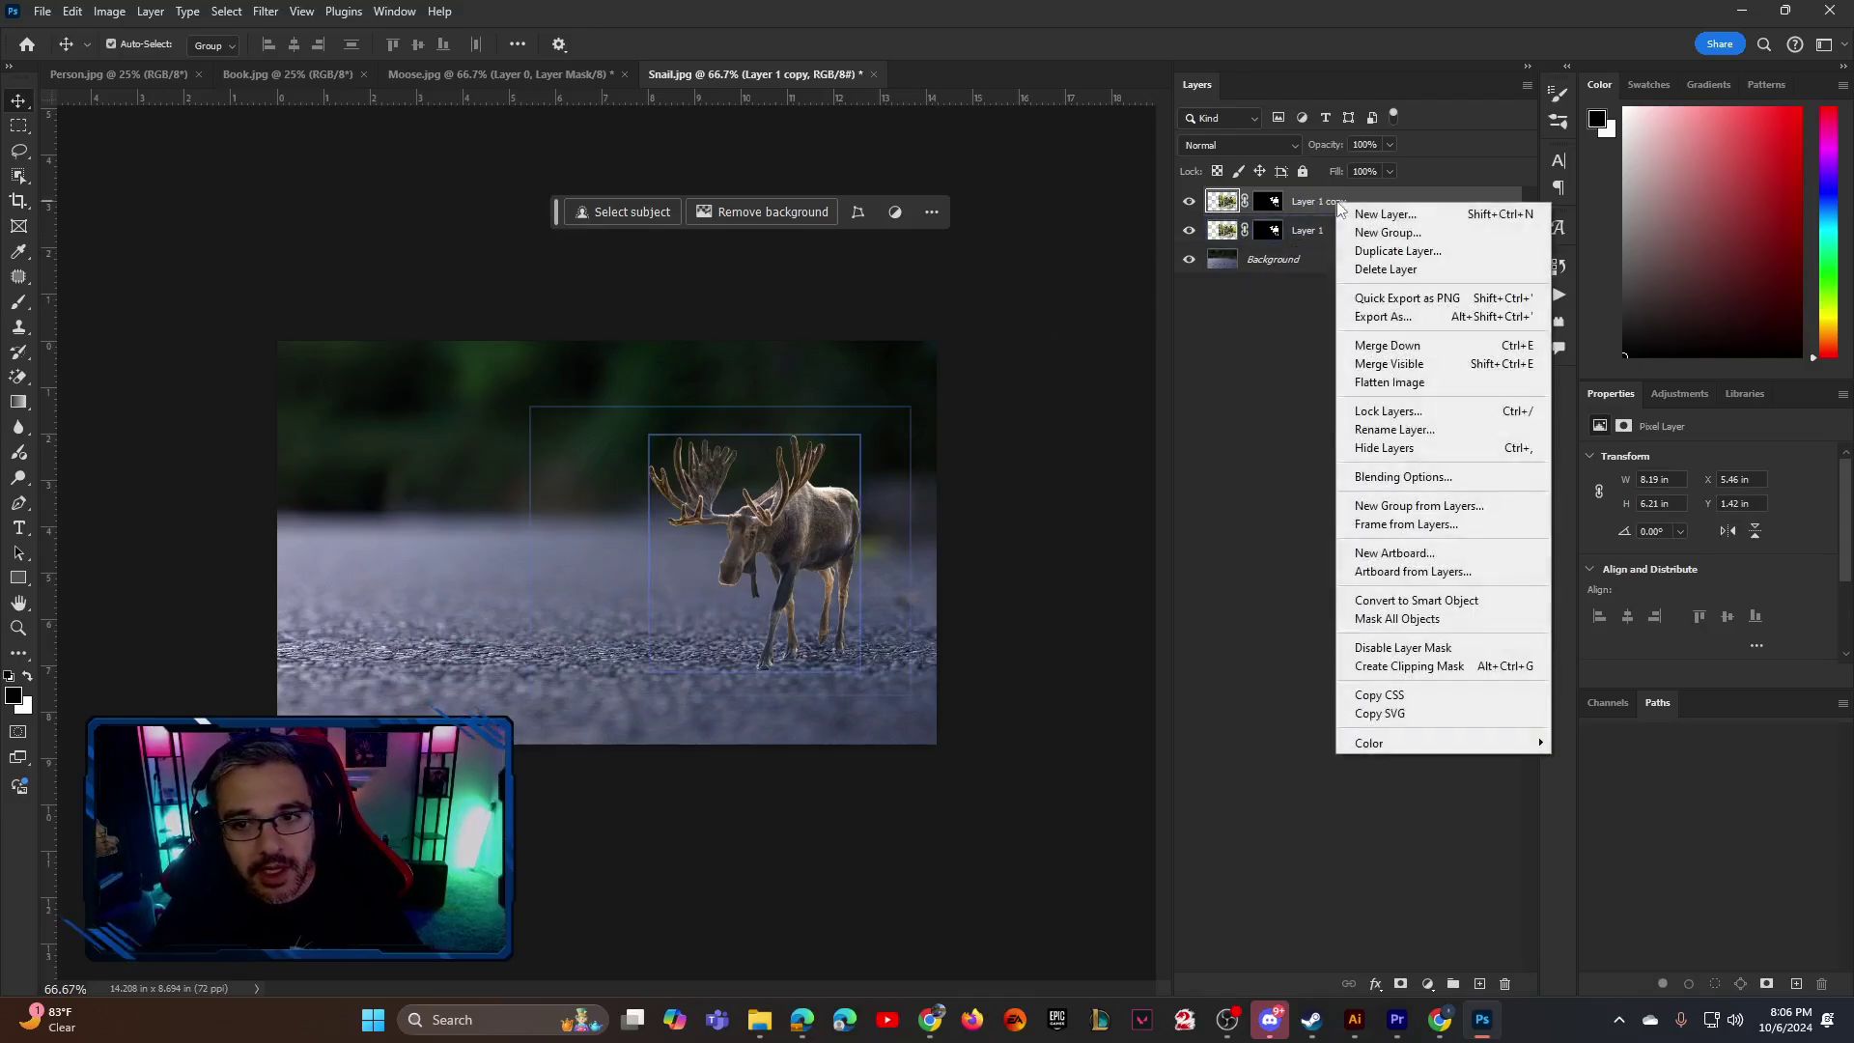
{"action": "left_click", "coordinate": [1397, 480]}
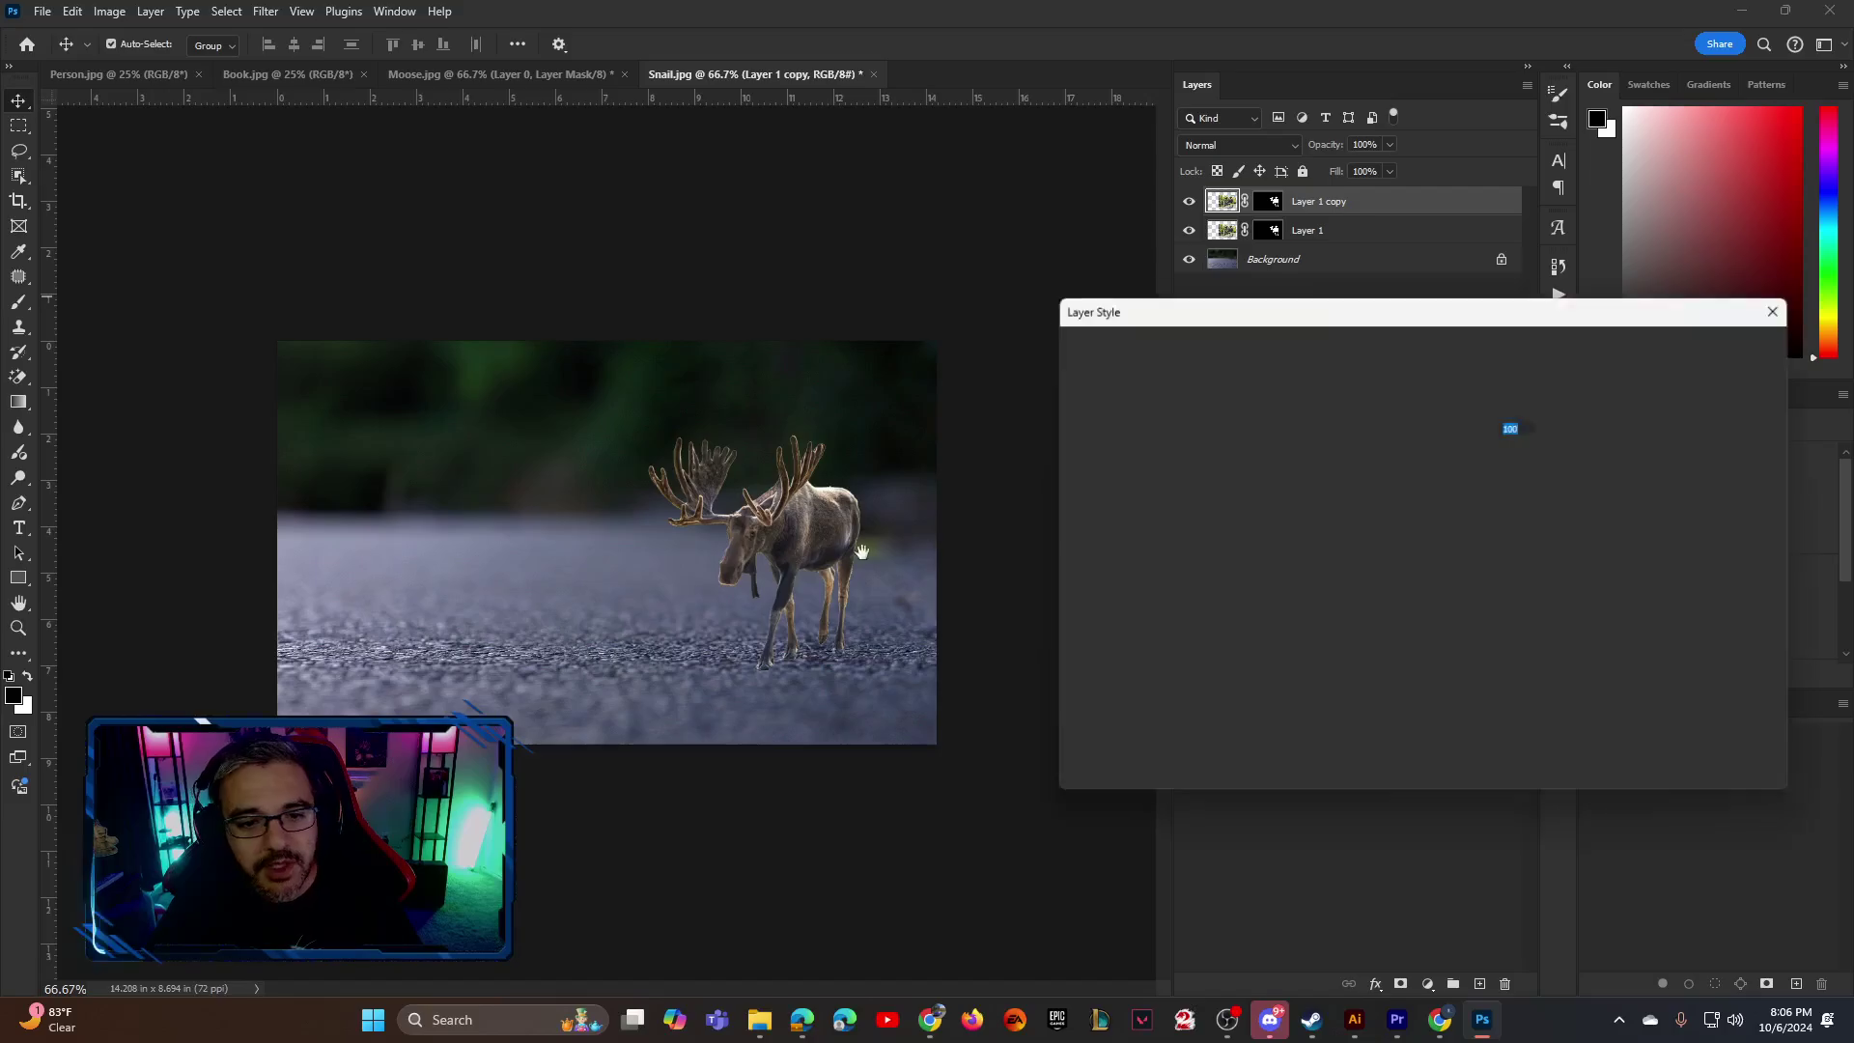
{"action": "left_click", "coordinate": [1117, 623]}
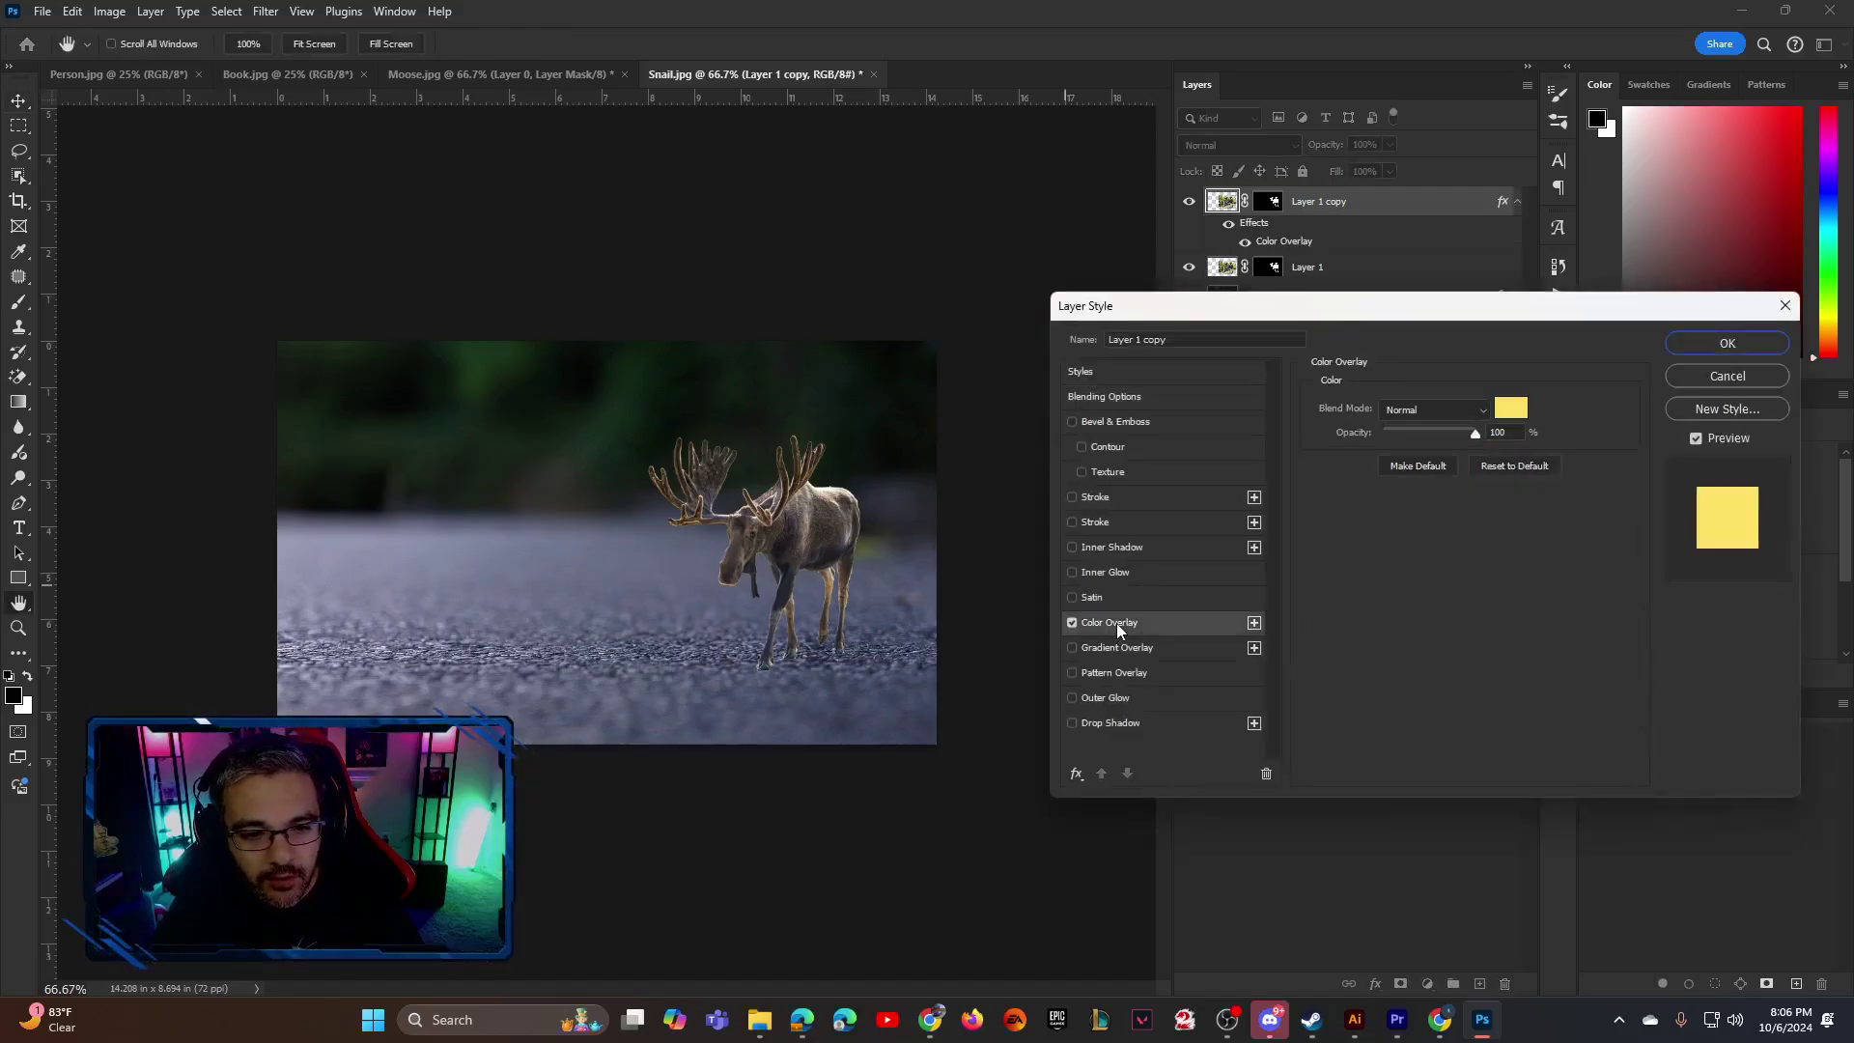
{"action": "left_click", "coordinate": [1511, 407]}
{"action": "type", "text": "000000"}
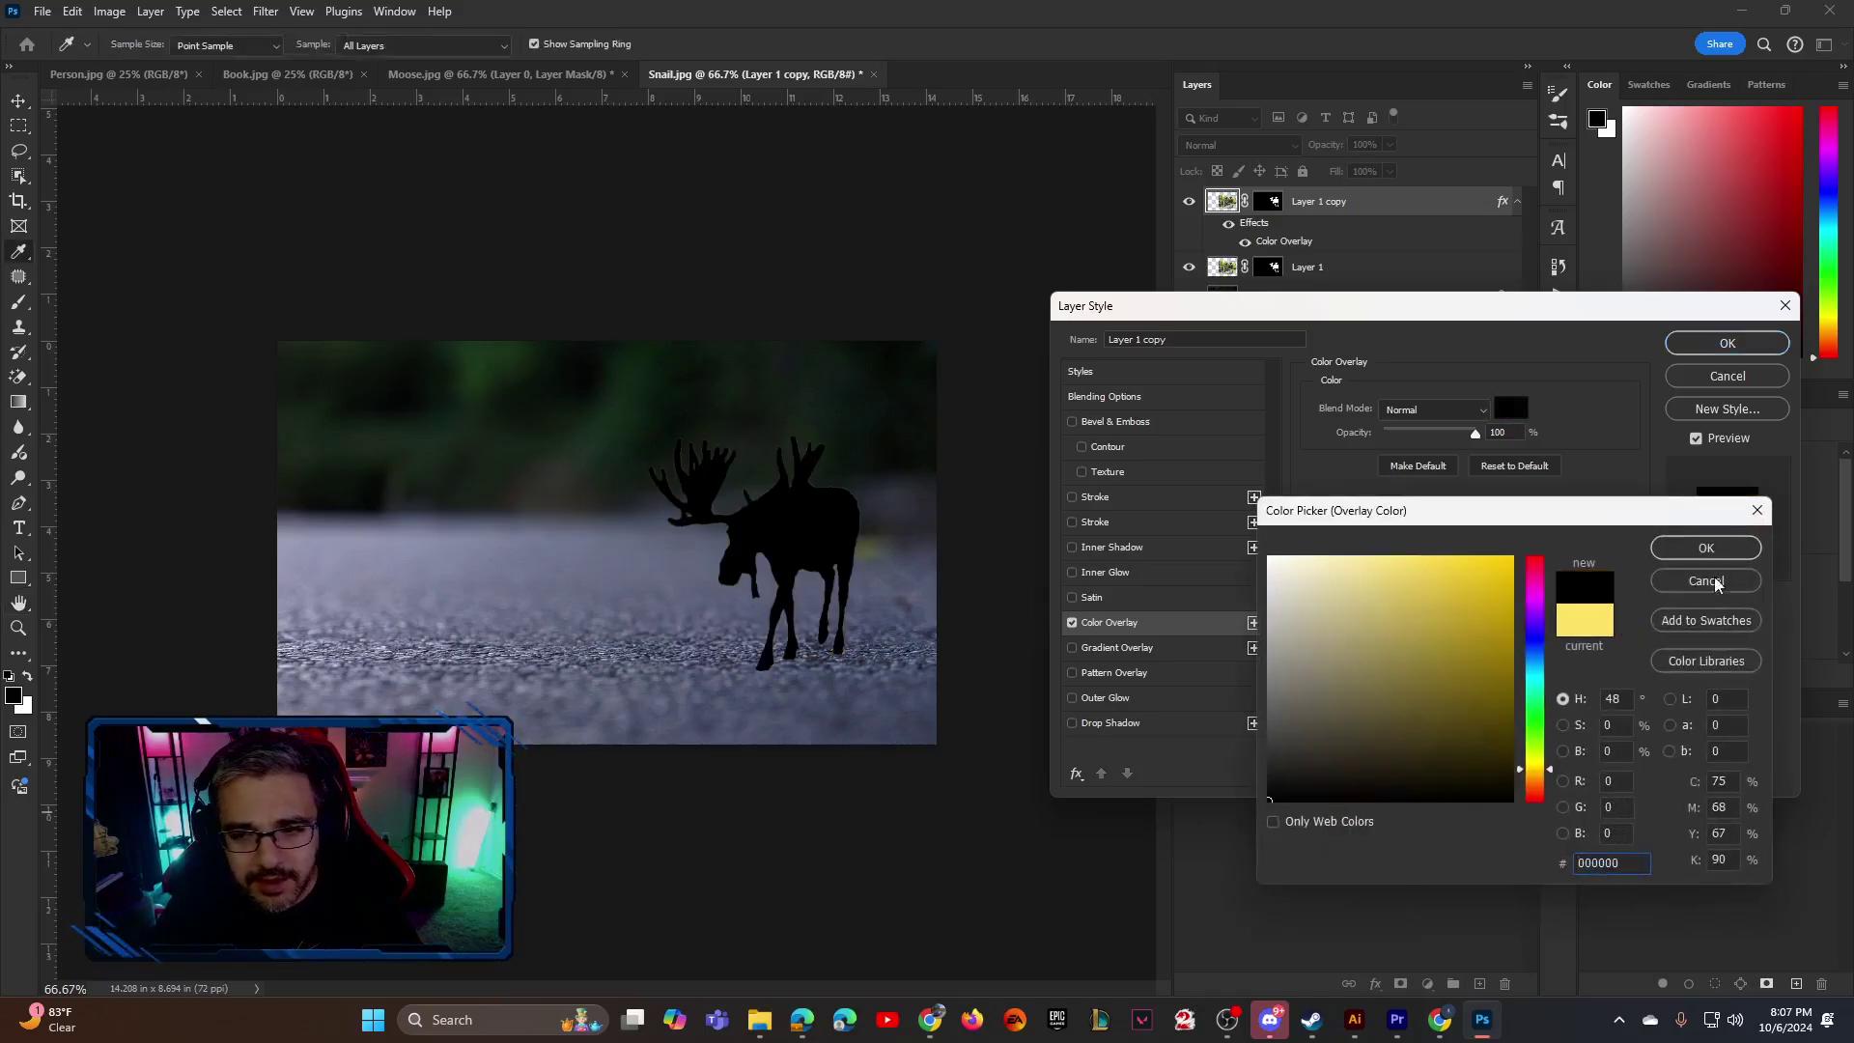
{"action": "left_click", "coordinate": [1706, 548]}
{"action": "left_click", "coordinate": [1728, 344]}
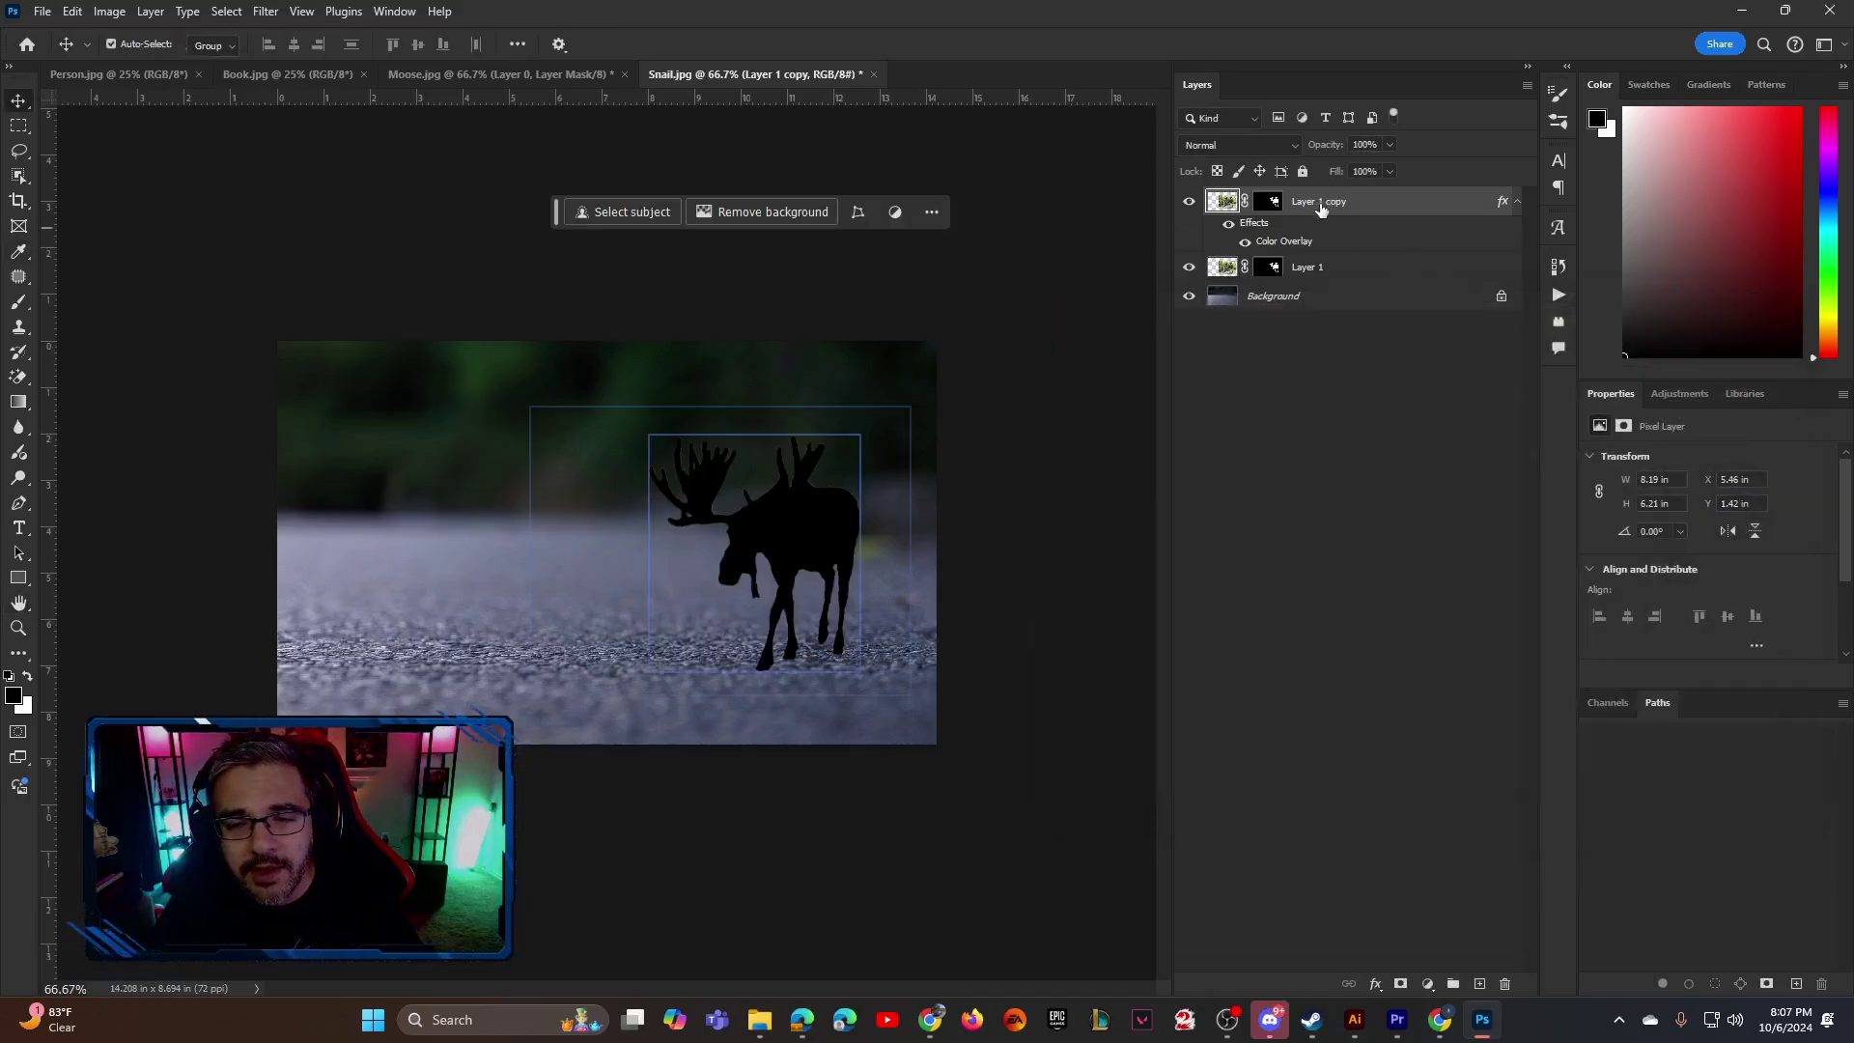
Soften the black moose silhouette with a Gaussian Blur of 4.5 pixels radius
{"action": "left_click", "coordinate": [265, 11]}
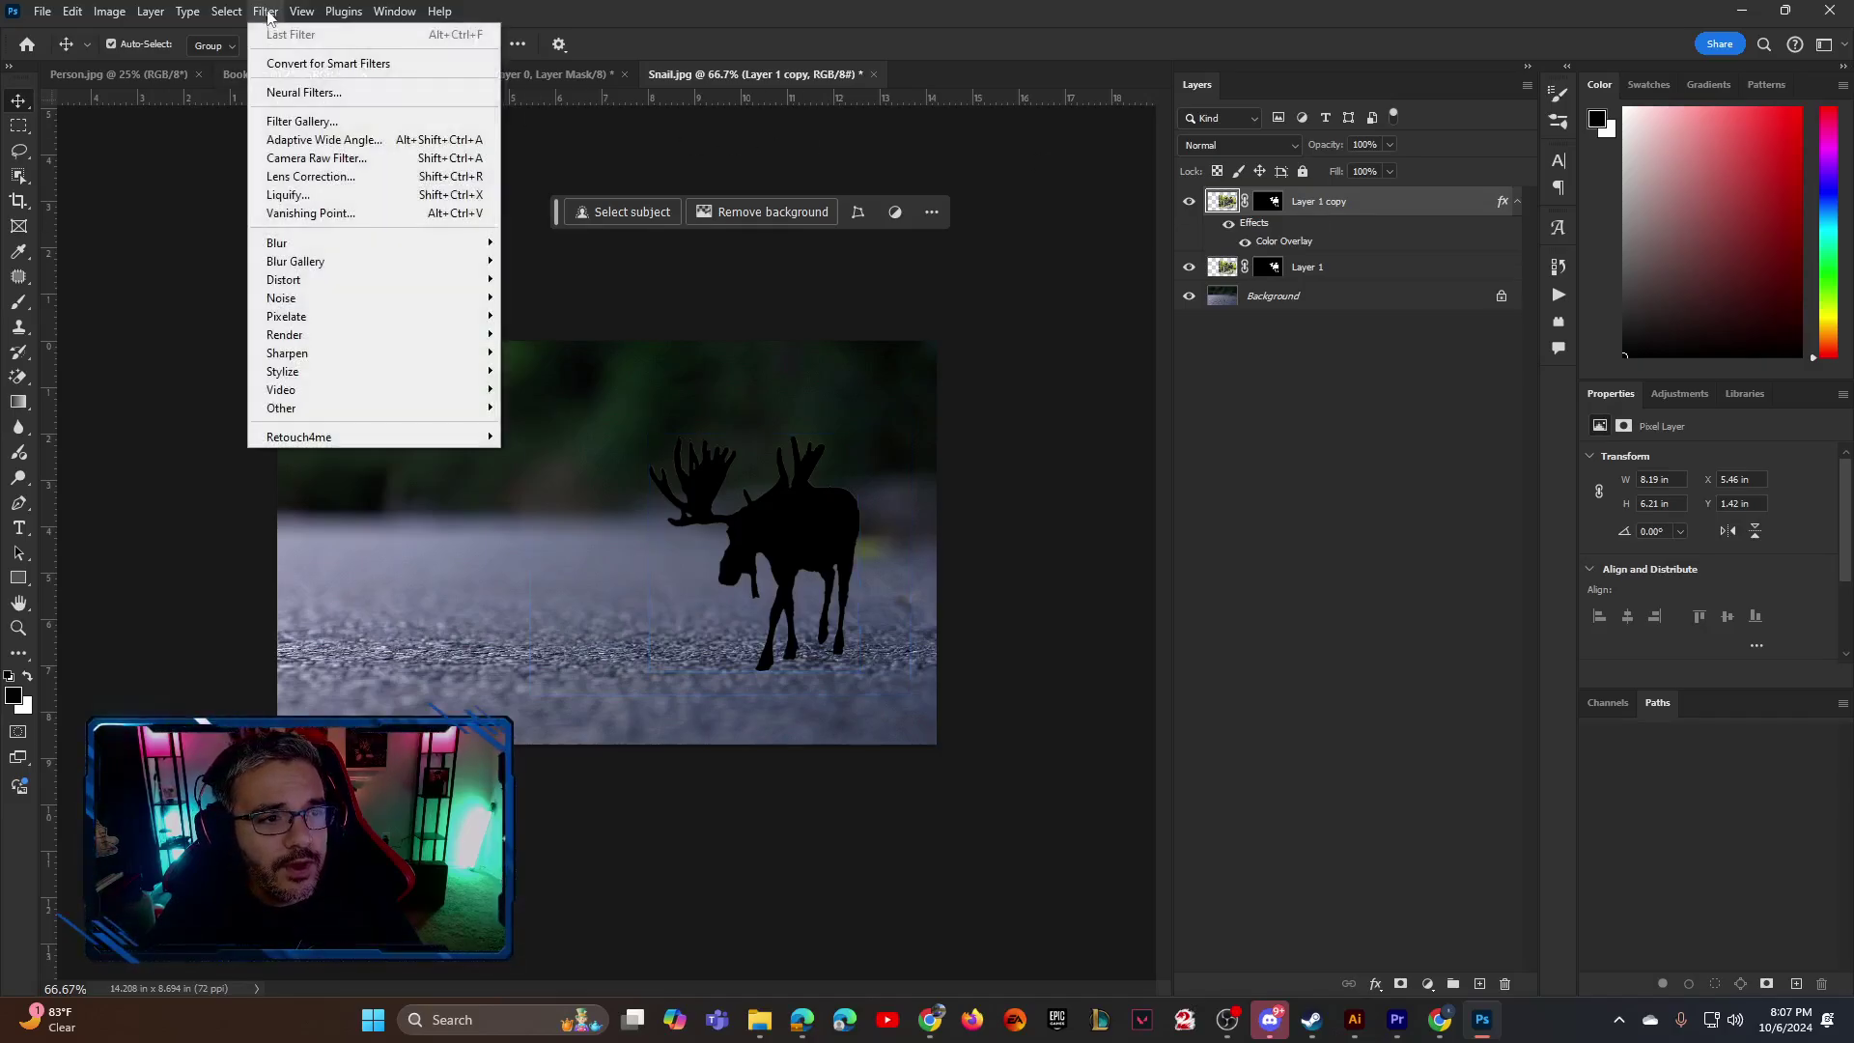
{"action": "mouse_move", "coordinate": [291, 247]}
{"action": "left_click", "coordinate": [558, 319]}
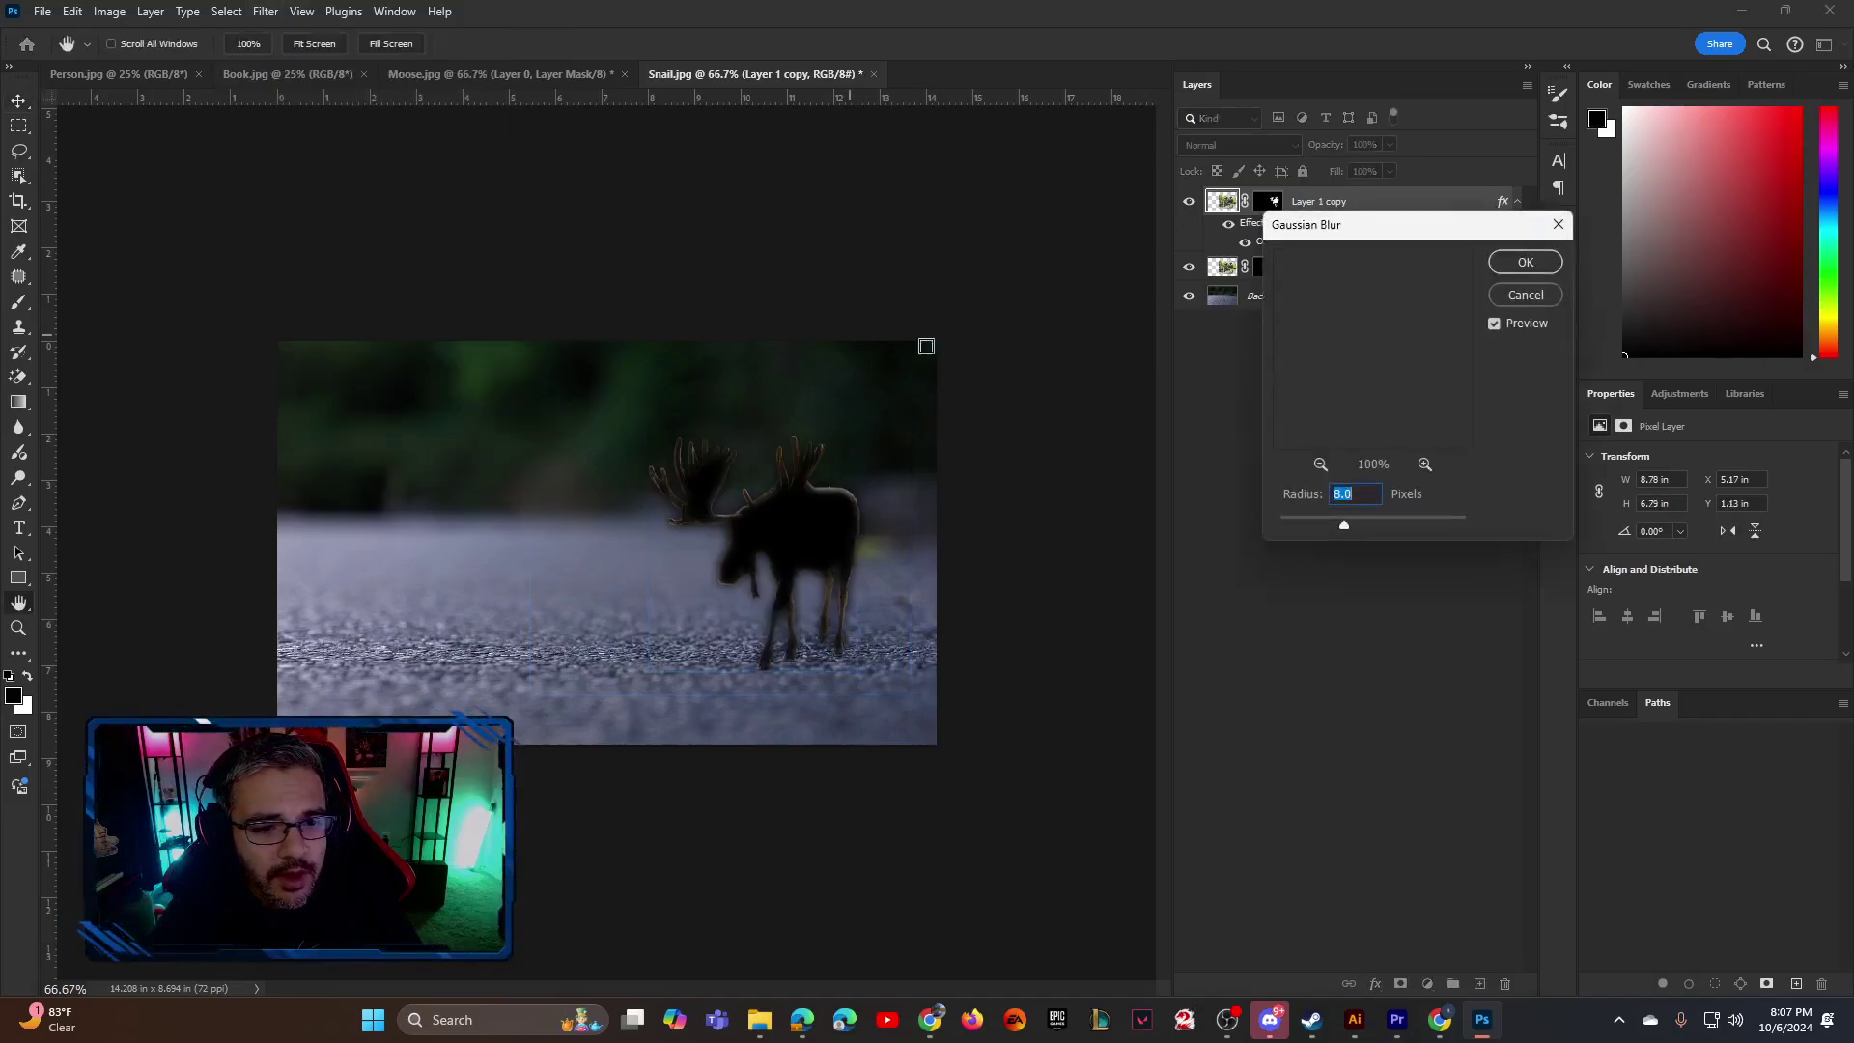
{"action": "left_click_drag", "start_coordinate": [1386, 528], "coordinate": [1324, 531]}
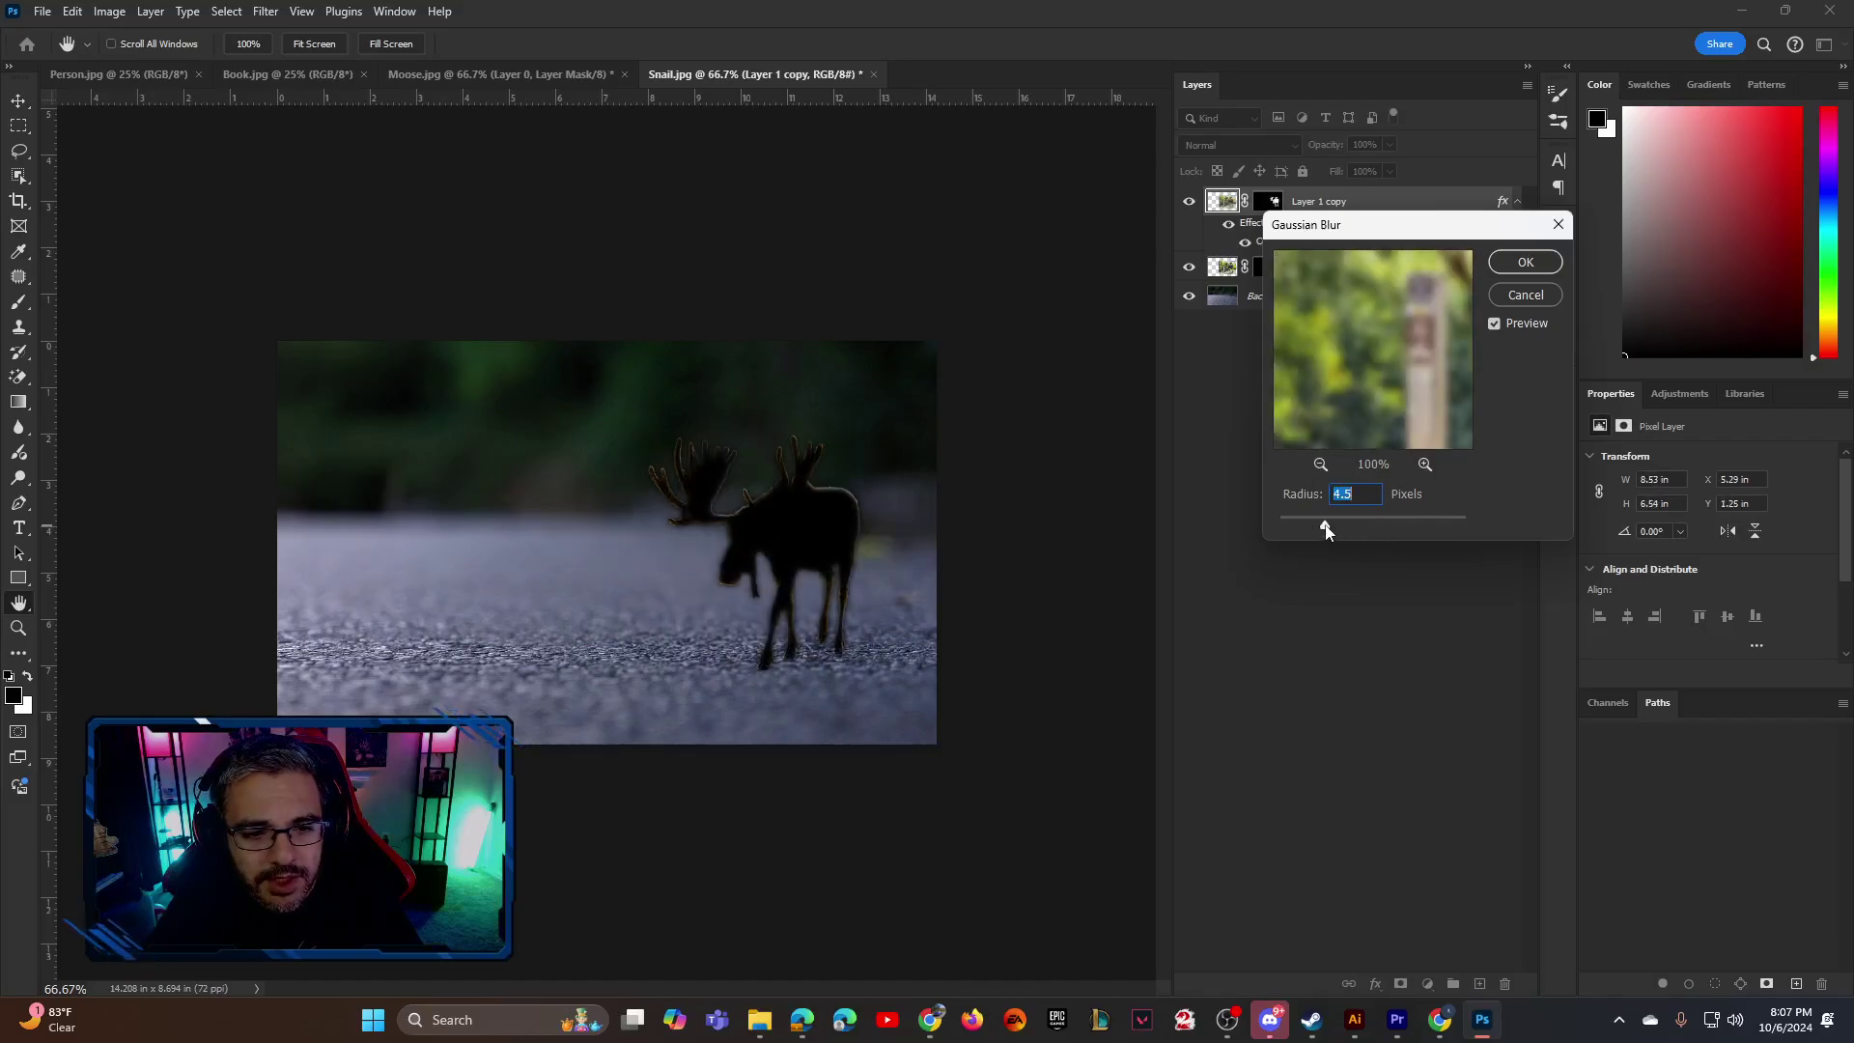
{"action": "left_click", "coordinate": [1504, 271]}
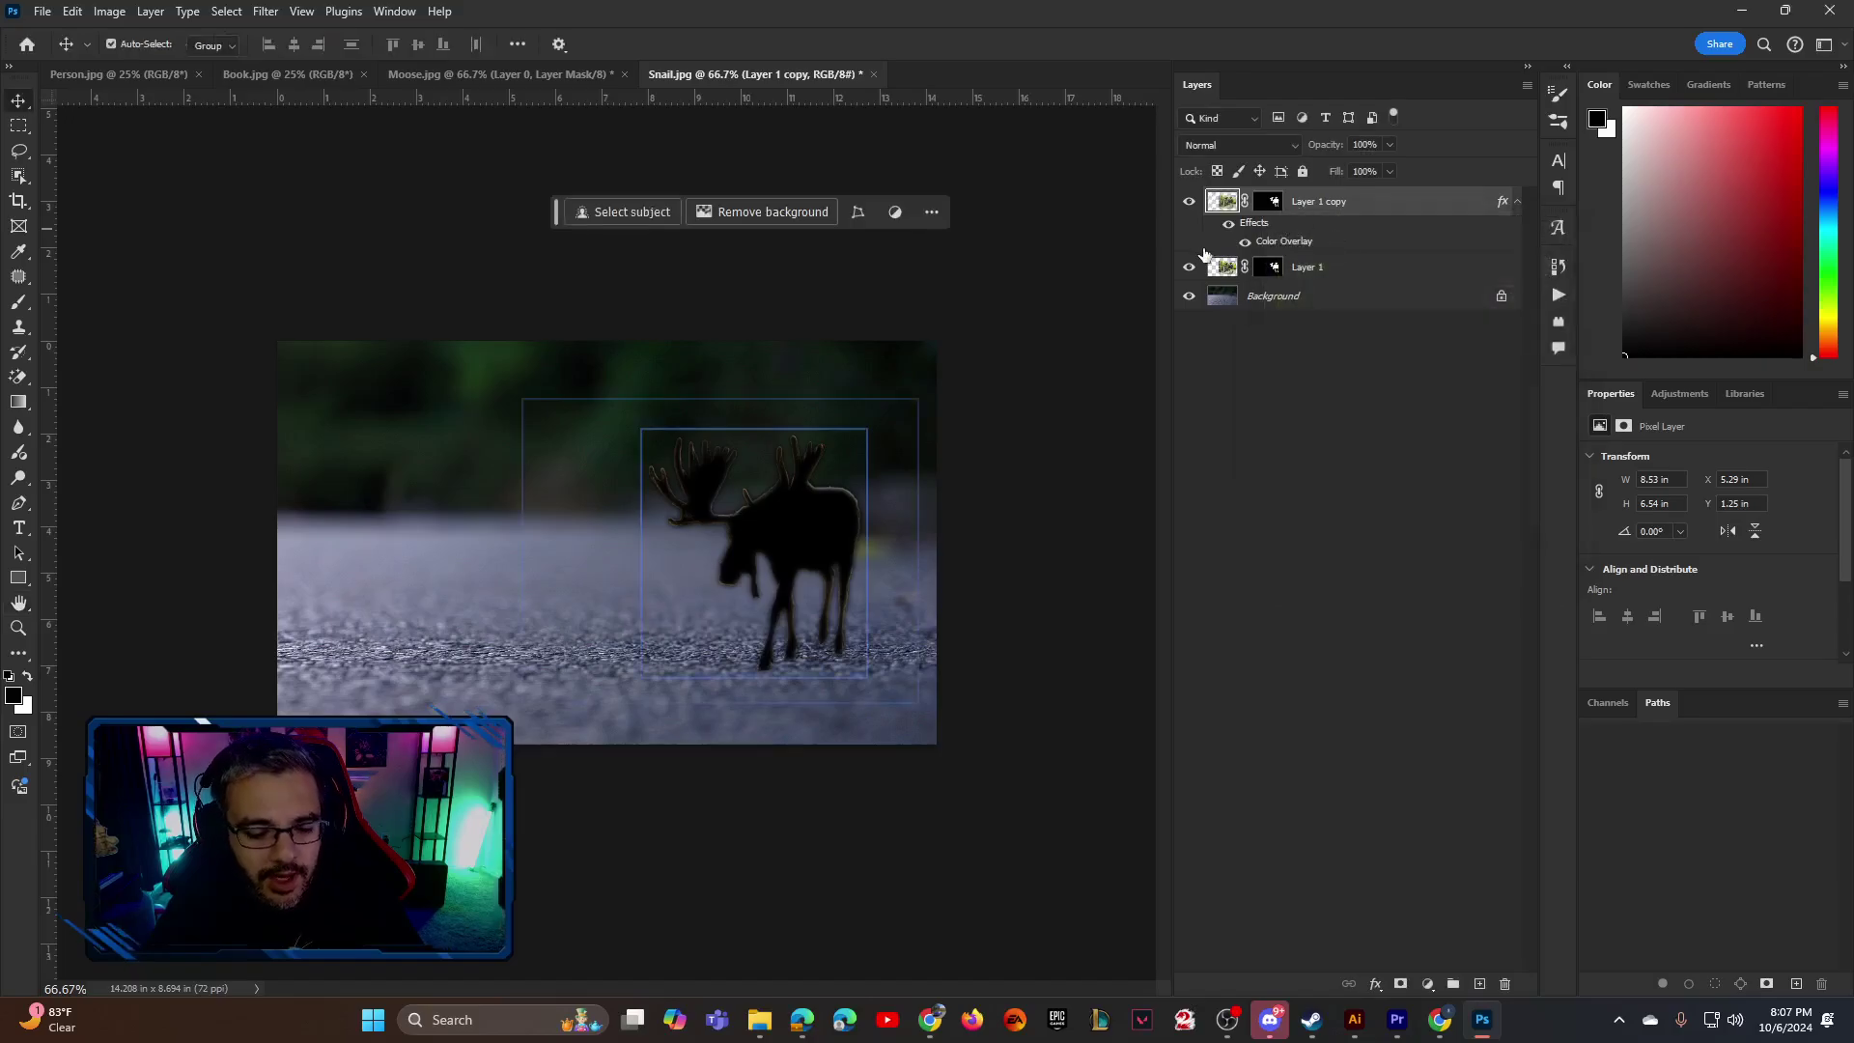
Flip the silhouette vertically with Free Transform, keeping its original horizontal orientation
{"action": "key", "text": "ctrl+t"}
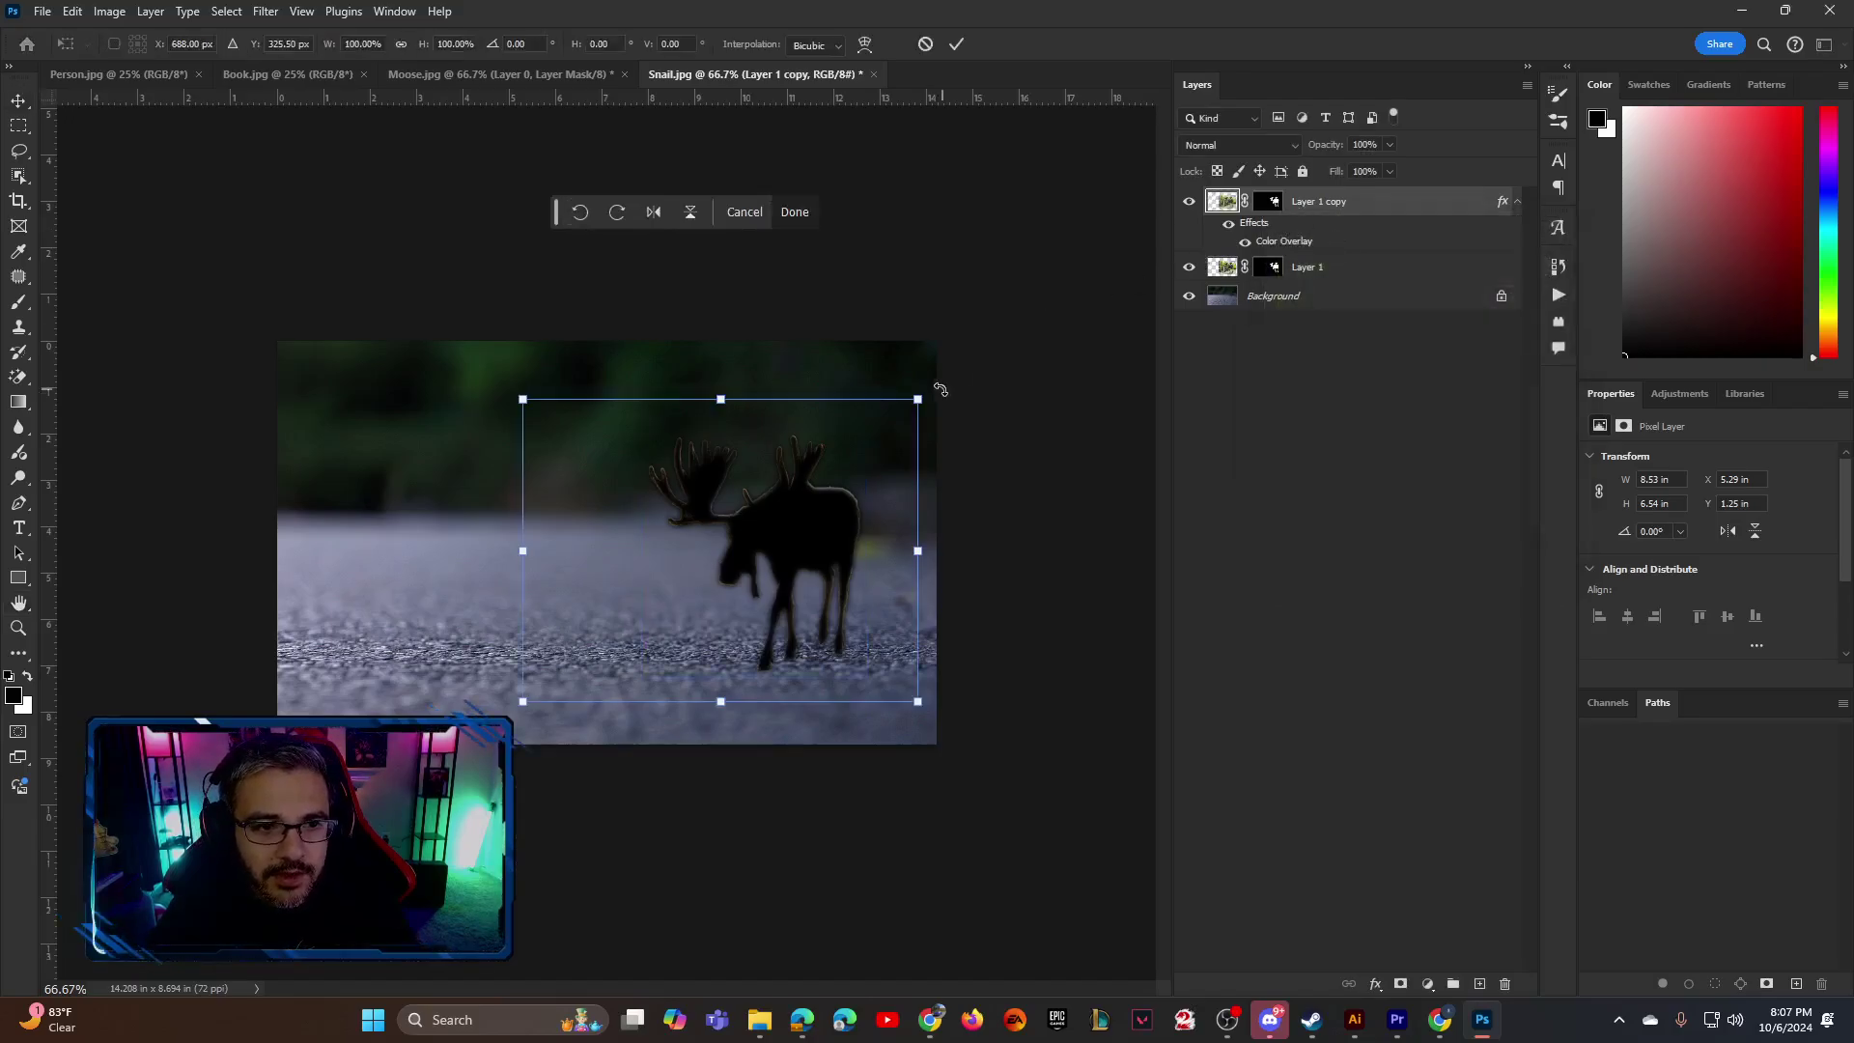
{"action": "left_click", "coordinate": [653, 214]}
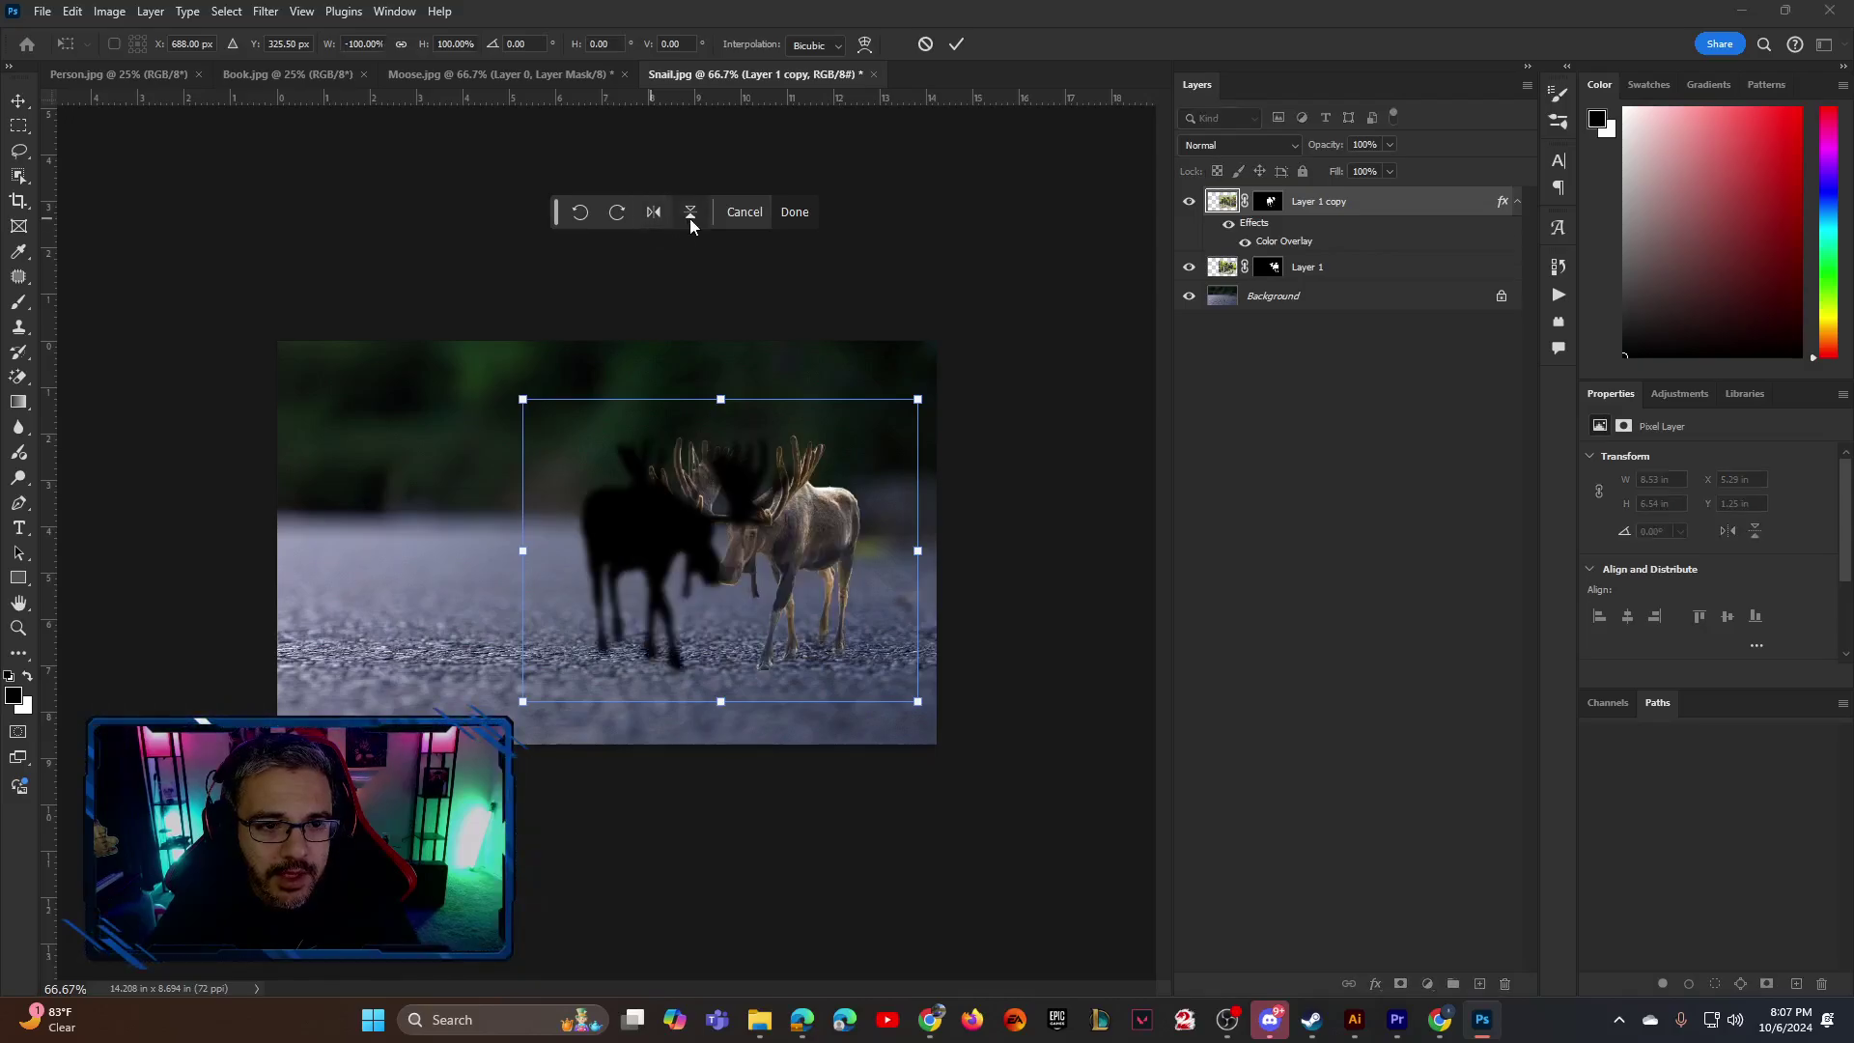
{"action": "left_click", "coordinate": [689, 214]}
{"action": "left_click_drag", "start_coordinate": [692, 581], "coordinate": [772, 711]}
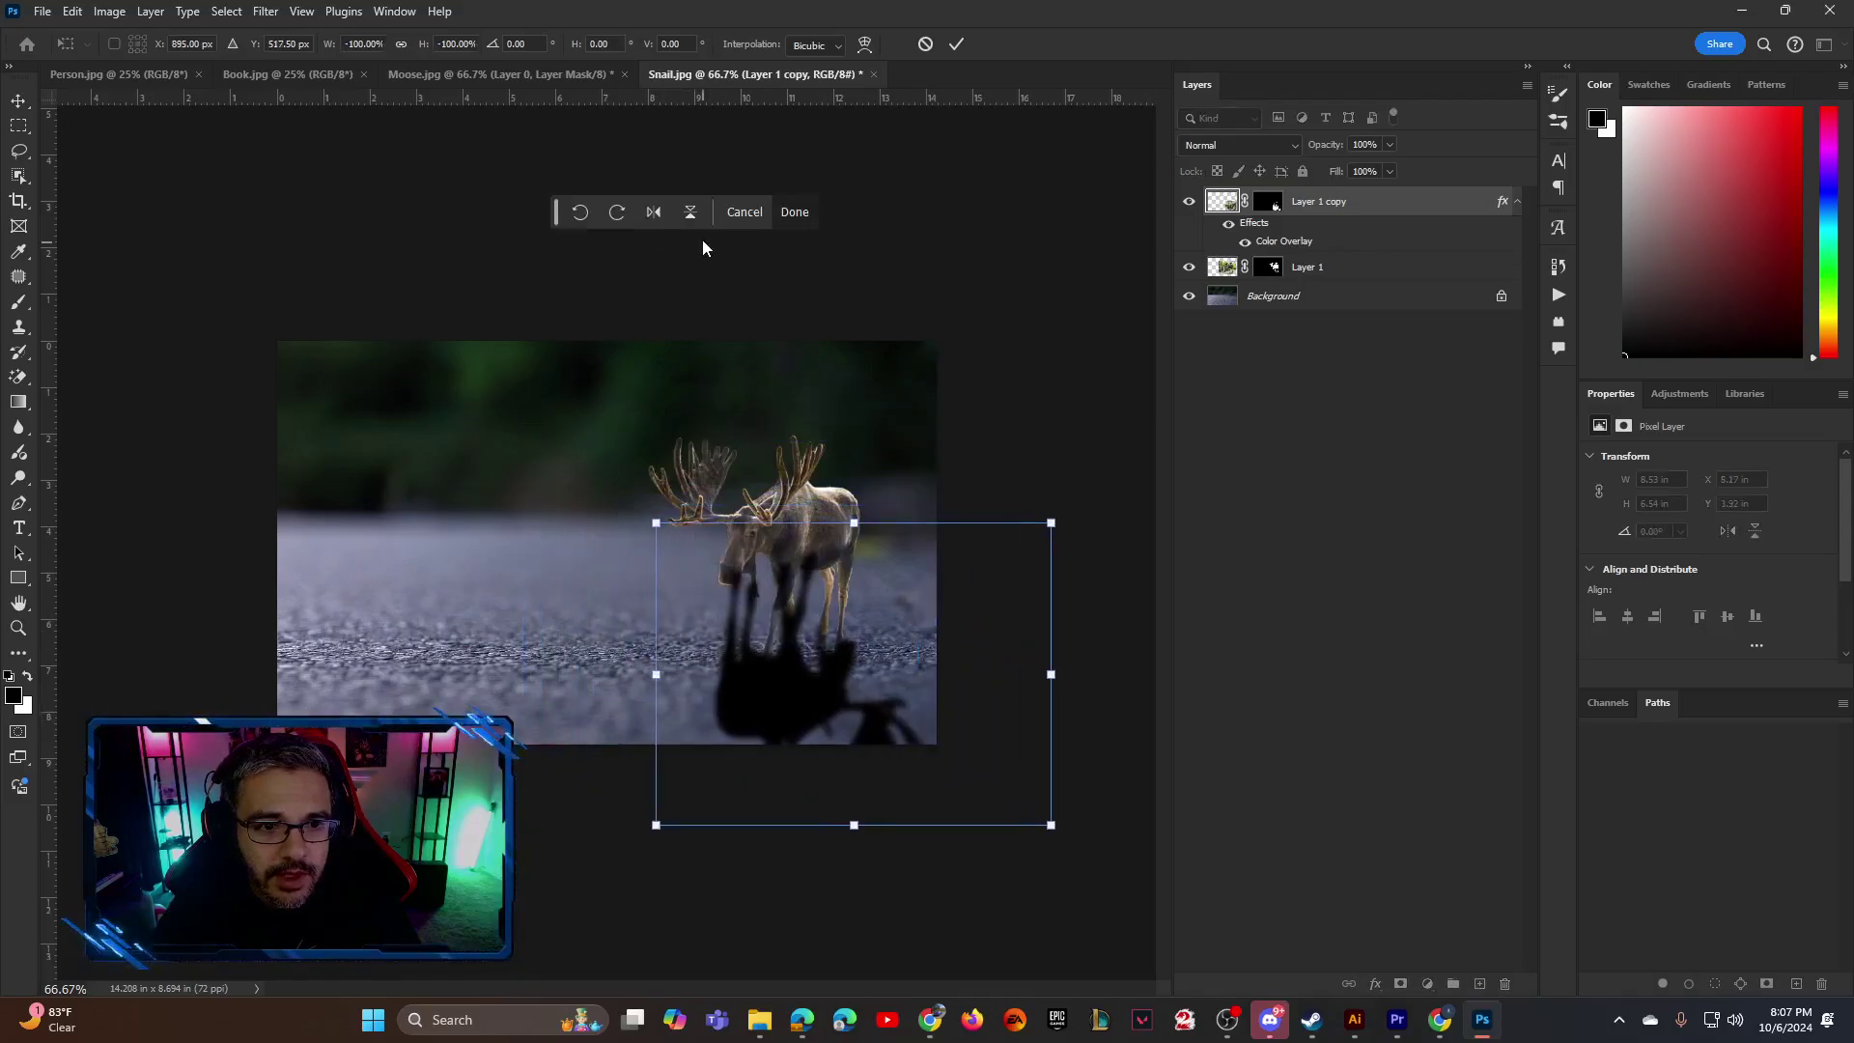
{"action": "left_click", "coordinate": [661, 214]}
Place the flipped silhouette beneath the moose's hooves and rotate it by about -8.2°
{"action": "left_click_drag", "start_coordinate": [939, 720], "coordinate": [807, 790]}
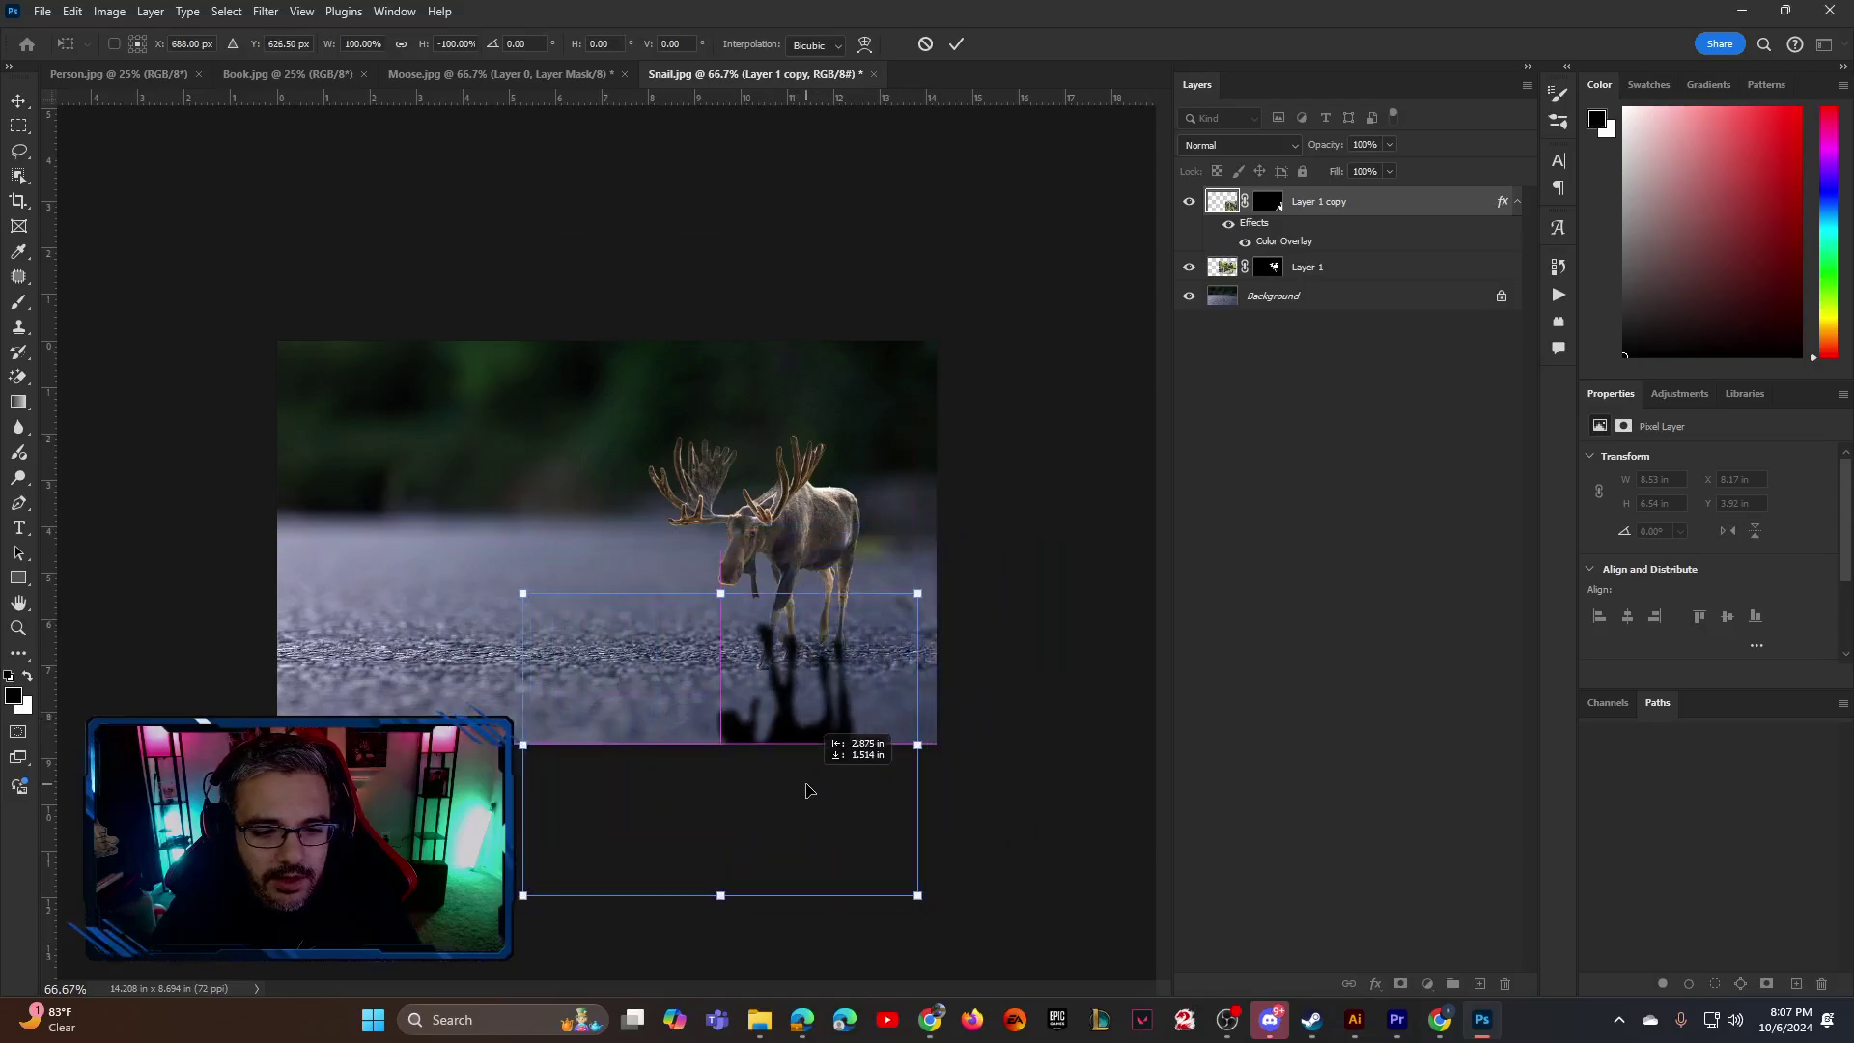
{"action": "left_click_drag", "start_coordinate": [943, 580], "coordinate": [917, 547]}
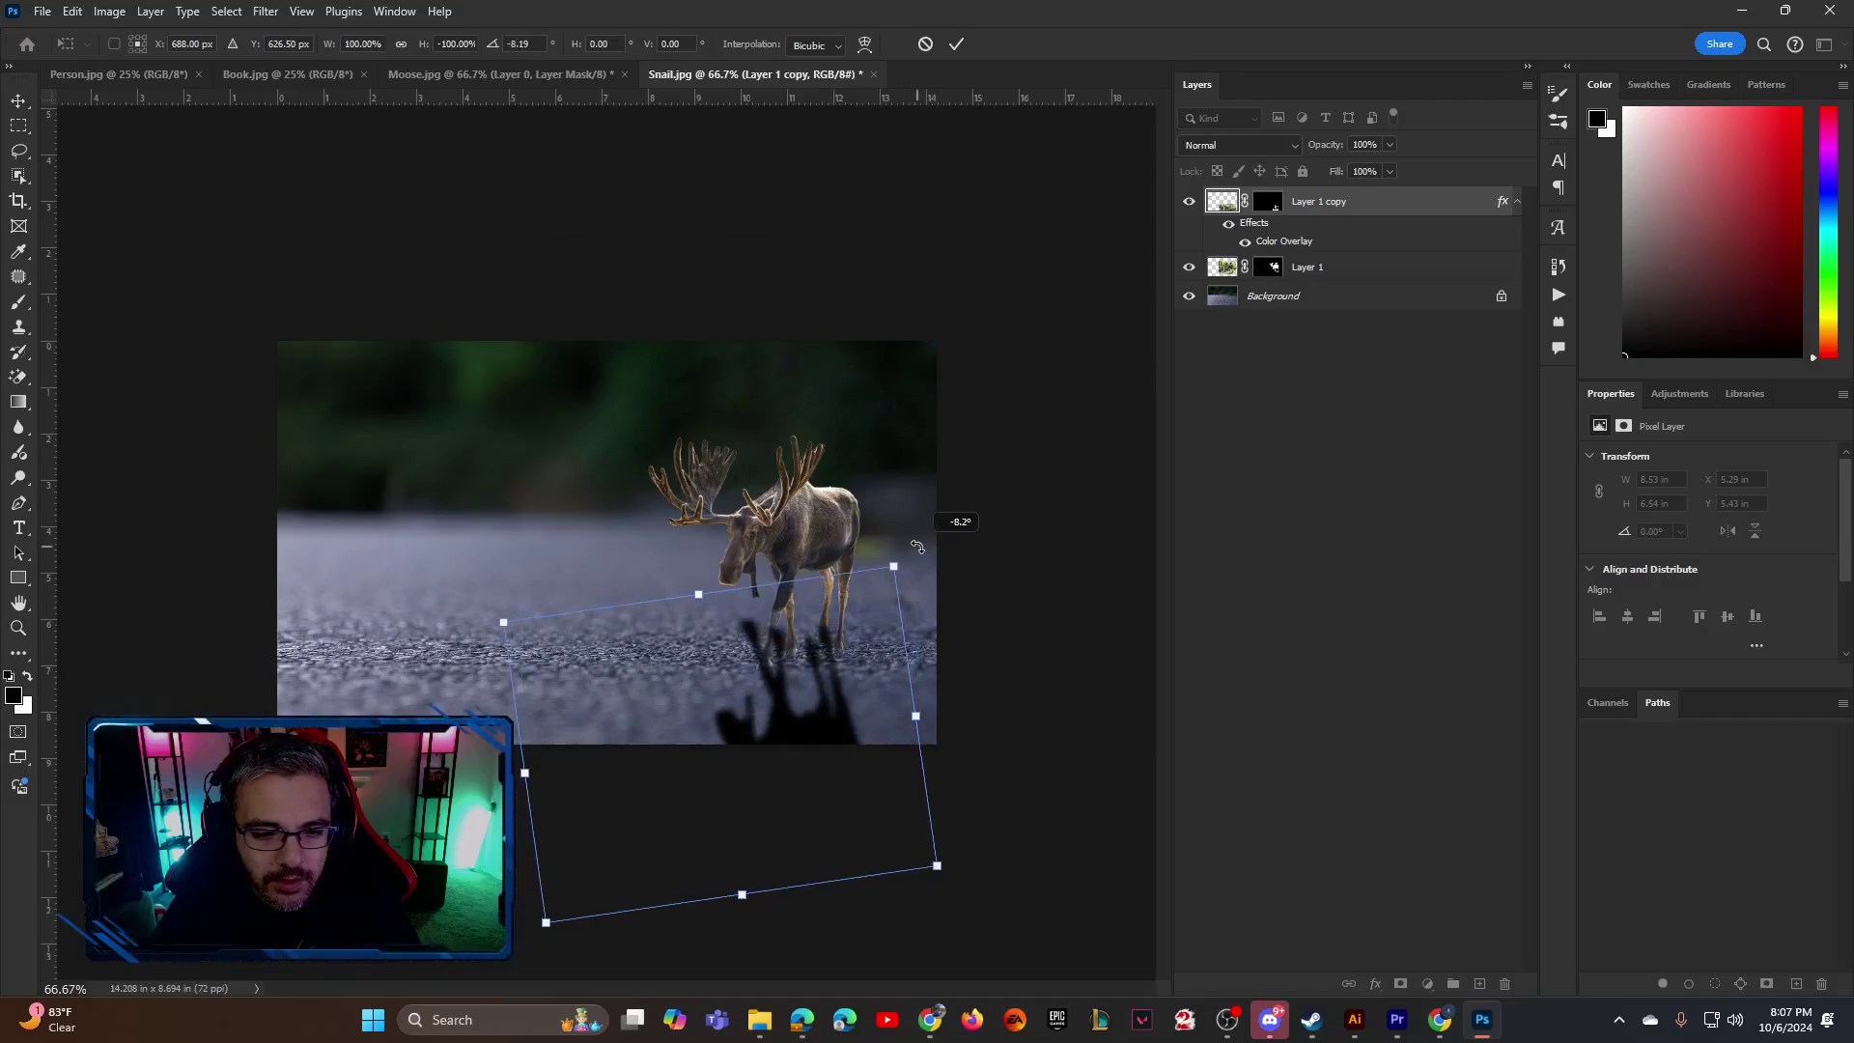
{"action": "left_click_drag", "start_coordinate": [789, 712], "coordinate": [813, 740]}
{"action": "key", "text": "Return"}
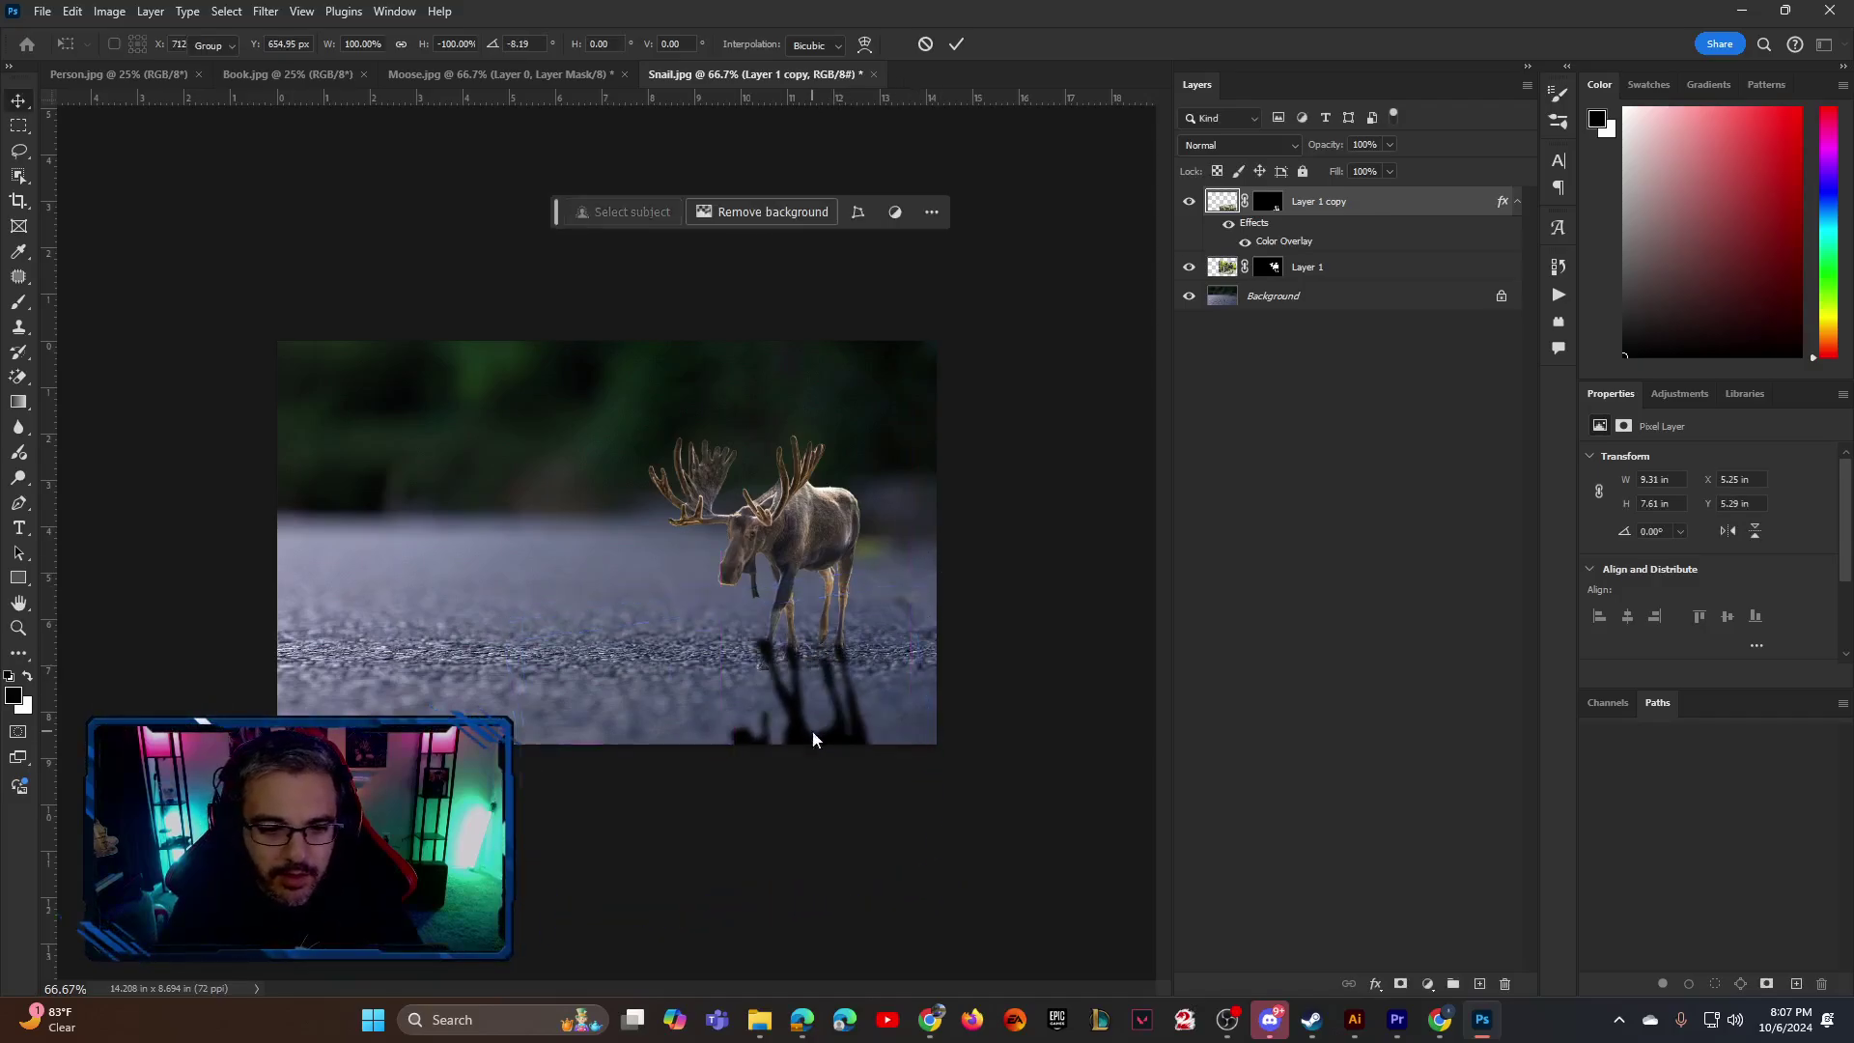
Lower the silhouette layer's opacity to 29% and shift it slightly to the right below the hooves
{"action": "left_click_drag", "start_coordinate": [1330, 150], "coordinate": [1267, 153]}
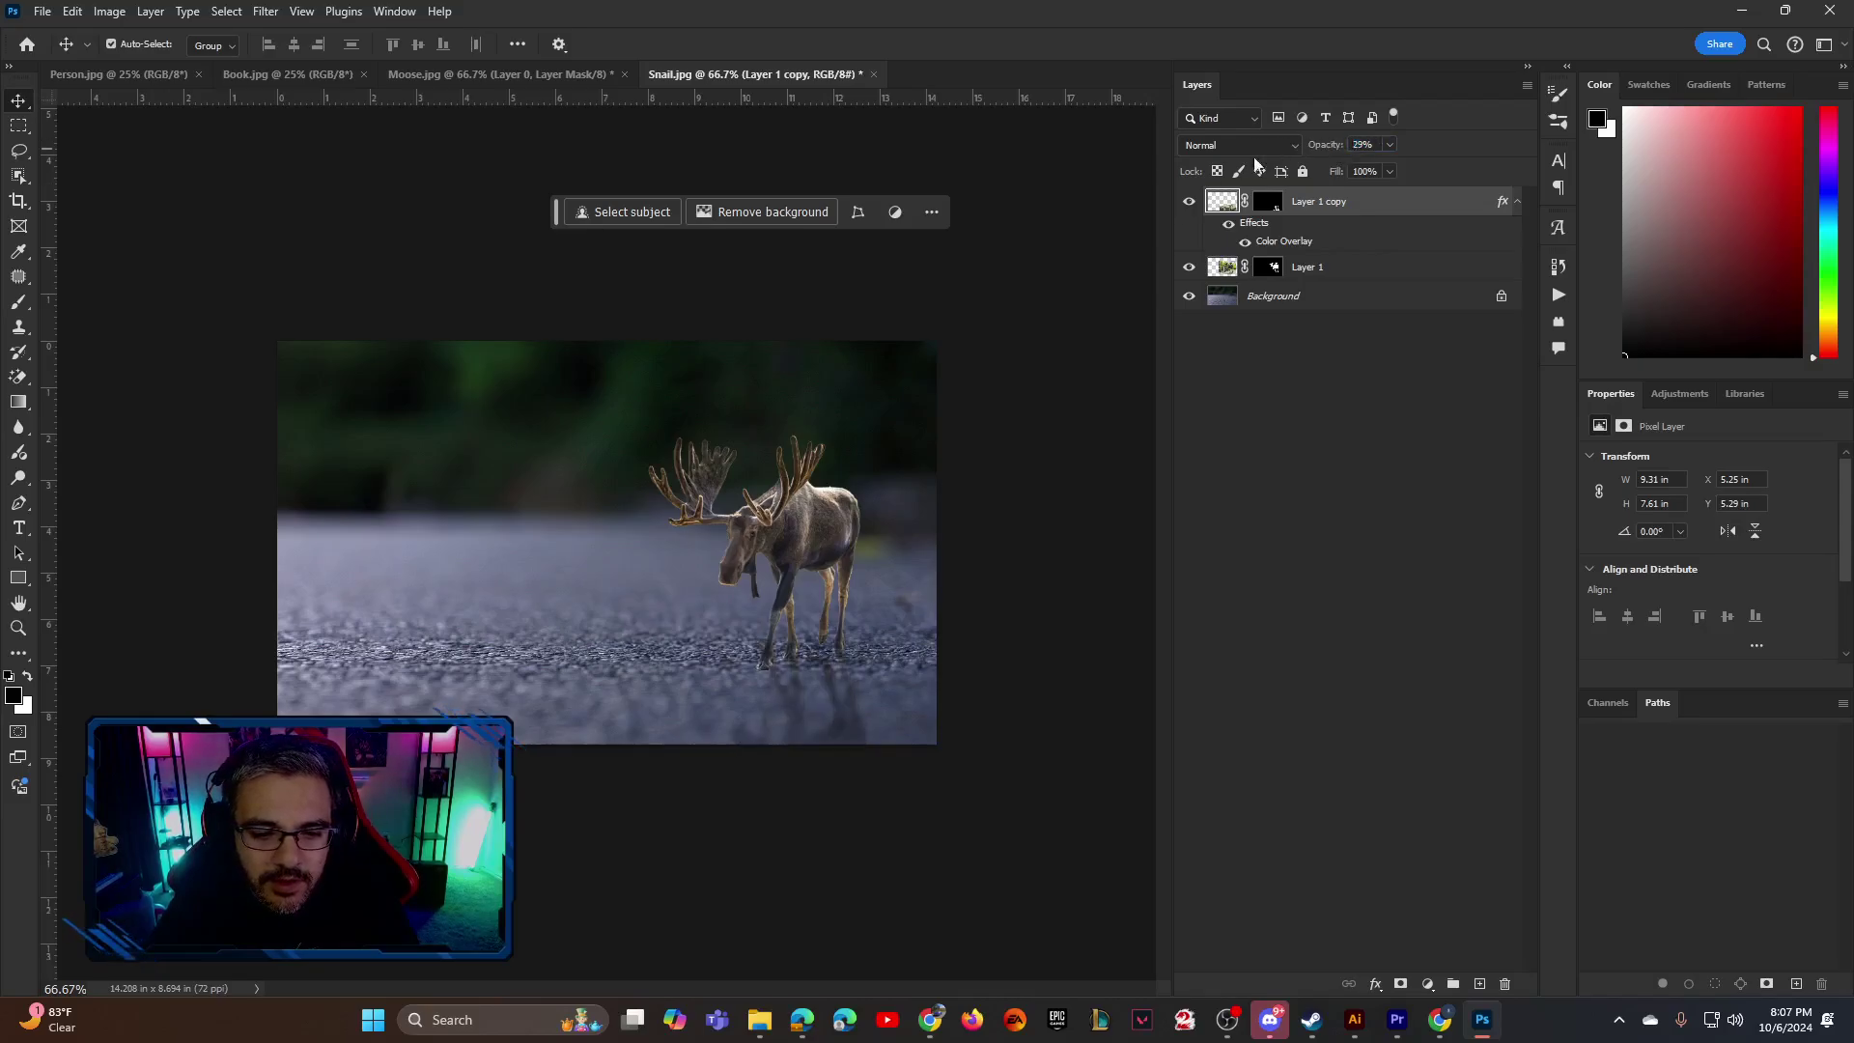
{"action": "left_click_drag", "start_coordinate": [848, 719], "coordinate": [857, 722]}
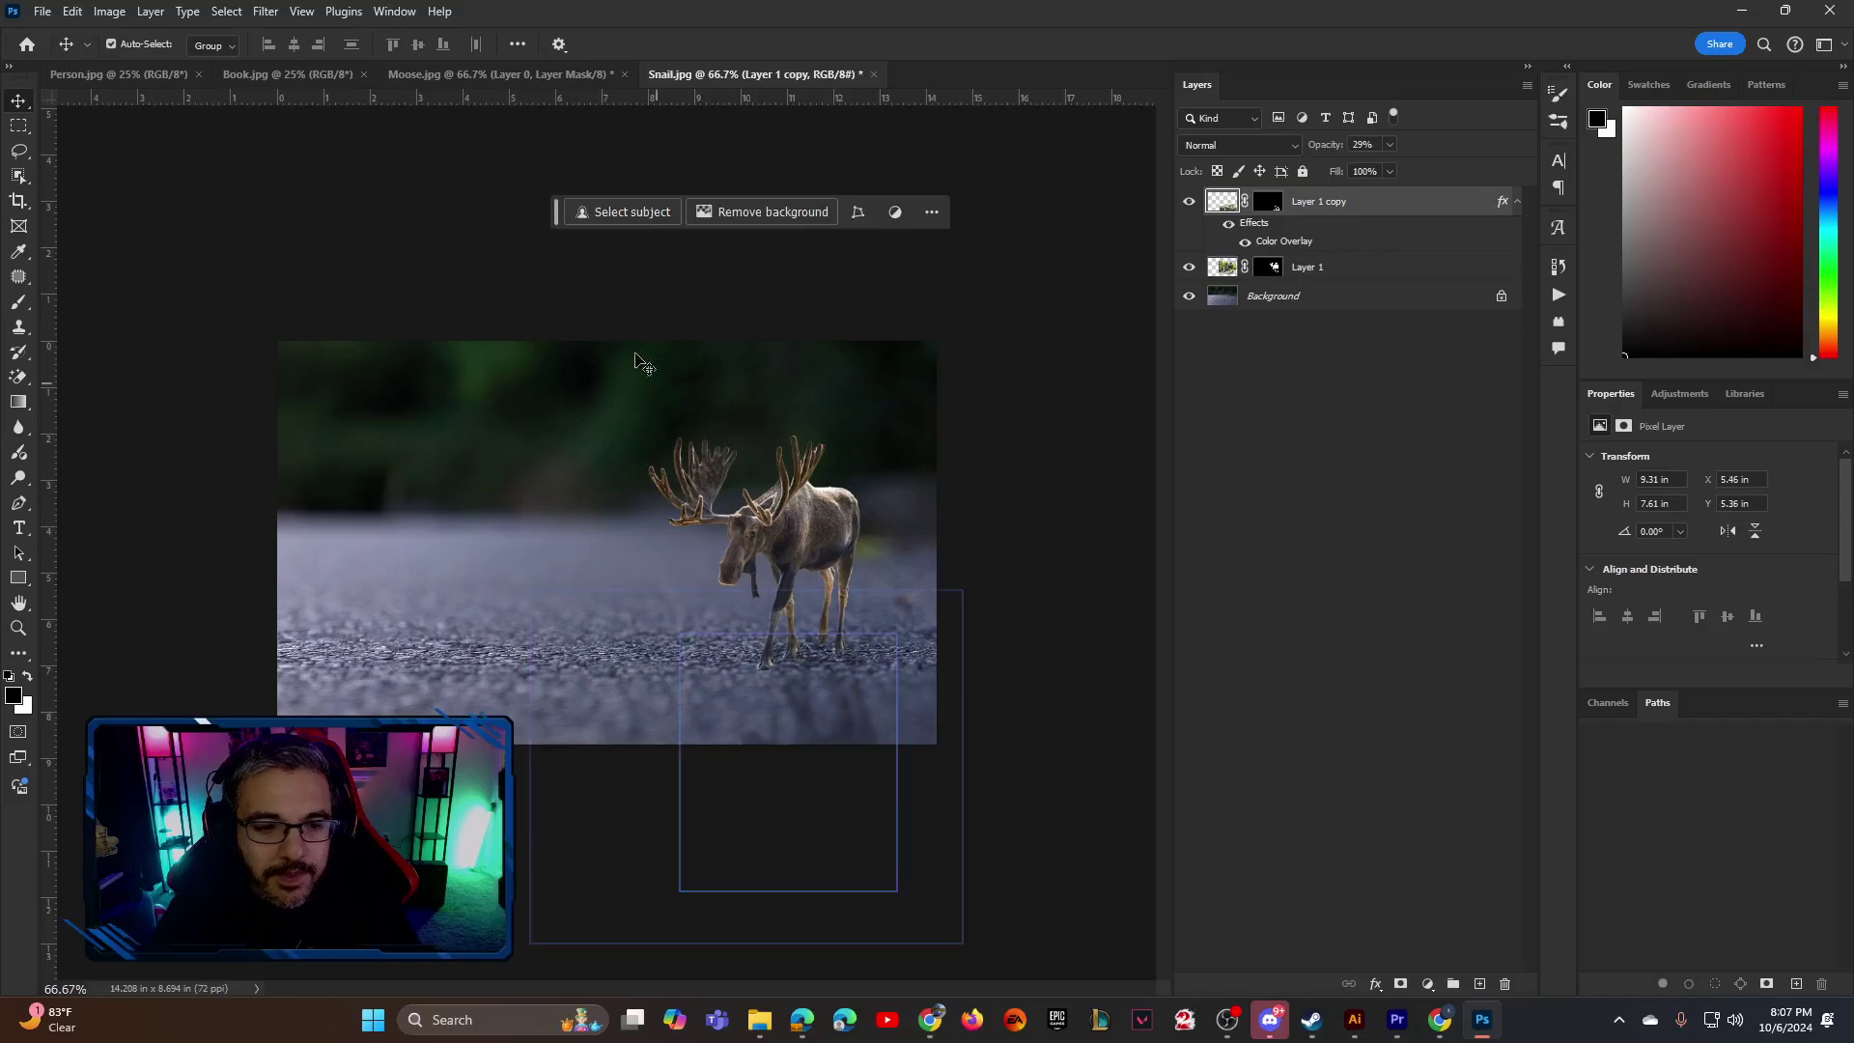
Distort the shadow silhouette so it slants across the road from the moose's hooves
{"action": "left_click", "coordinate": [72, 11]}
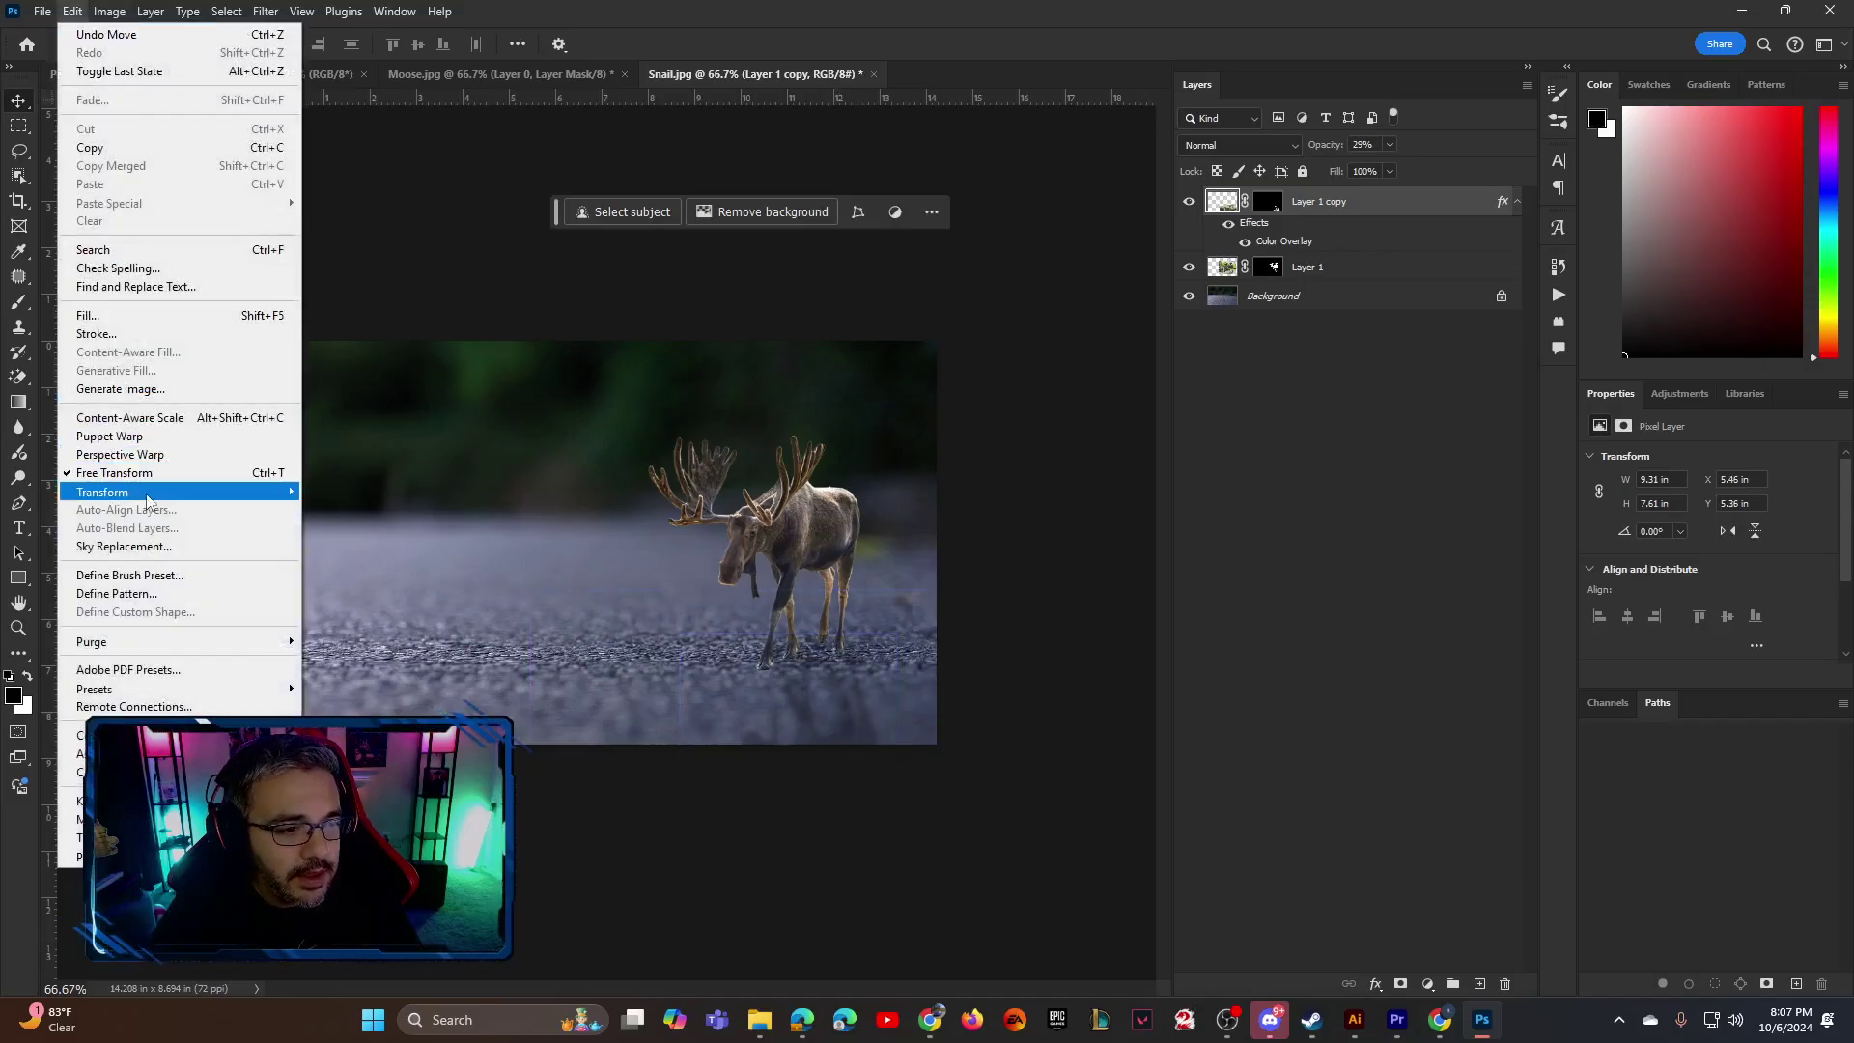
{"action": "mouse_move", "coordinate": [147, 500]}
{"action": "left_click", "coordinate": [338, 574]}
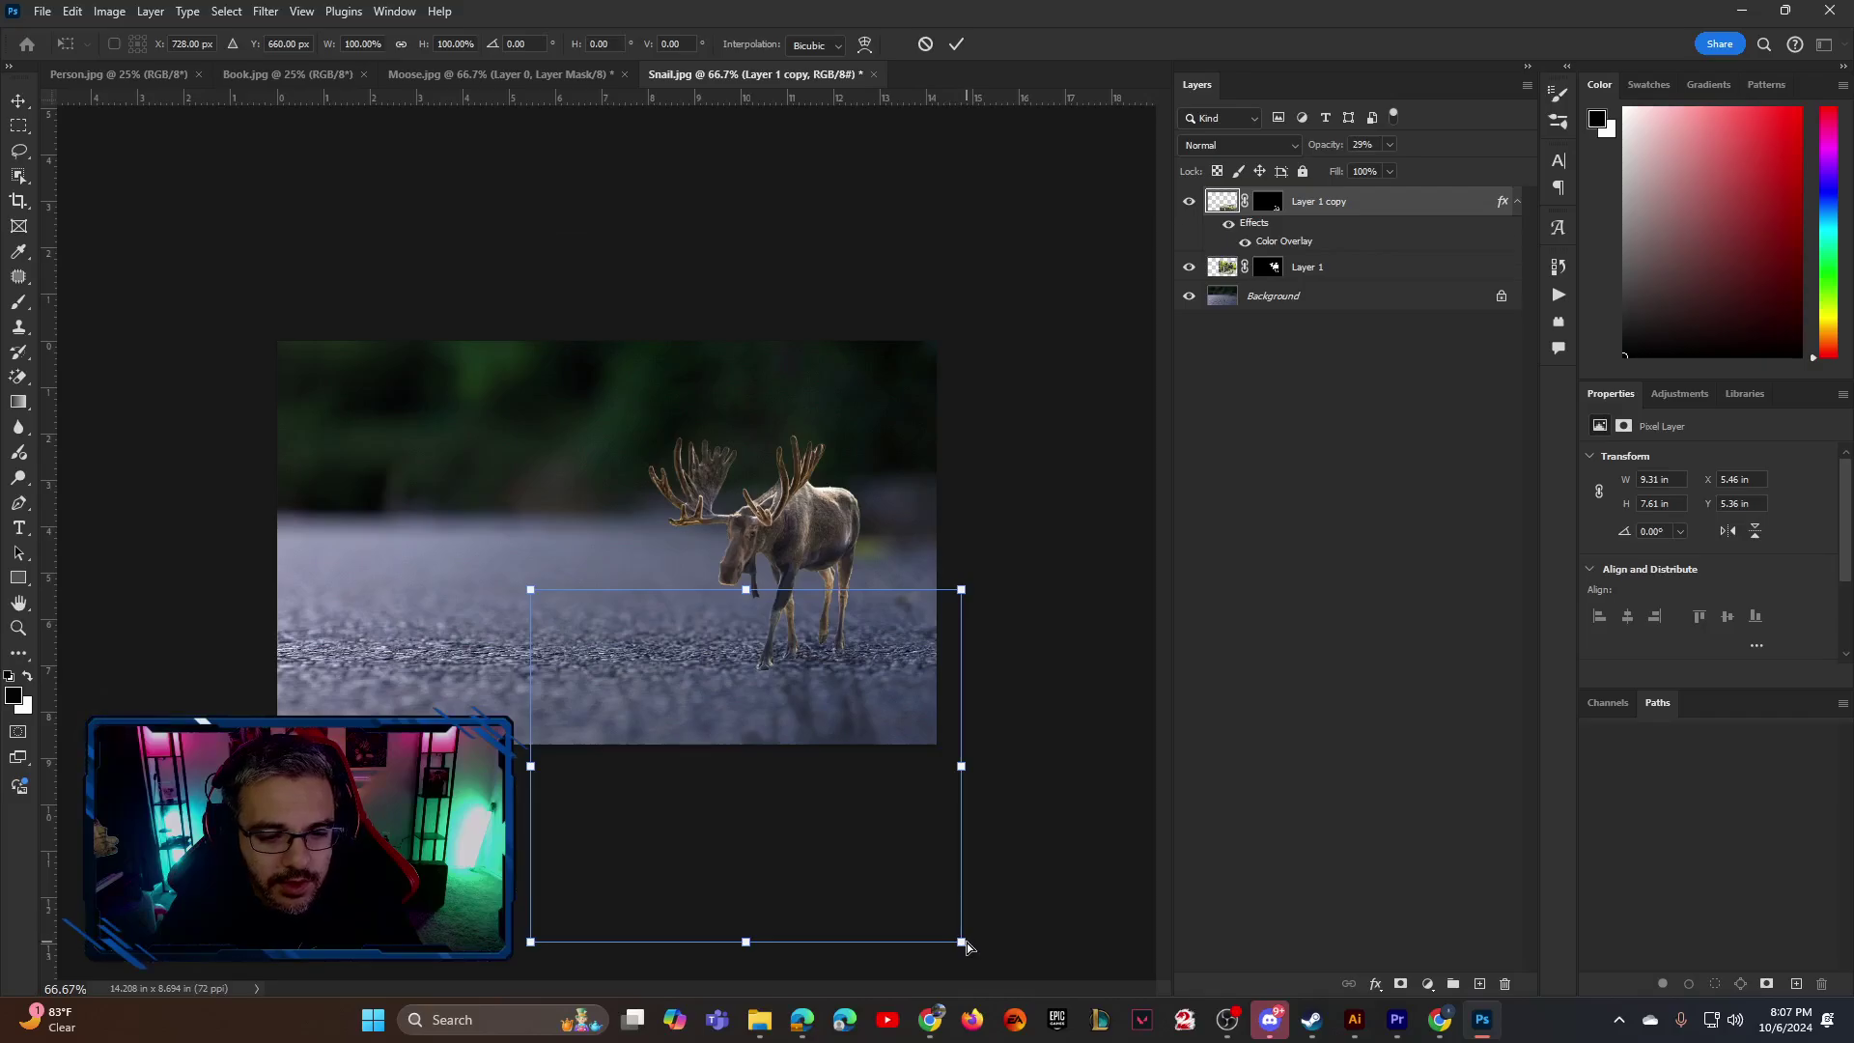
{"action": "left_click_drag", "start_coordinate": [966, 945], "coordinate": [1101, 812]}
{"action": "left_click_drag", "start_coordinate": [533, 591], "coordinate": [430, 643]}
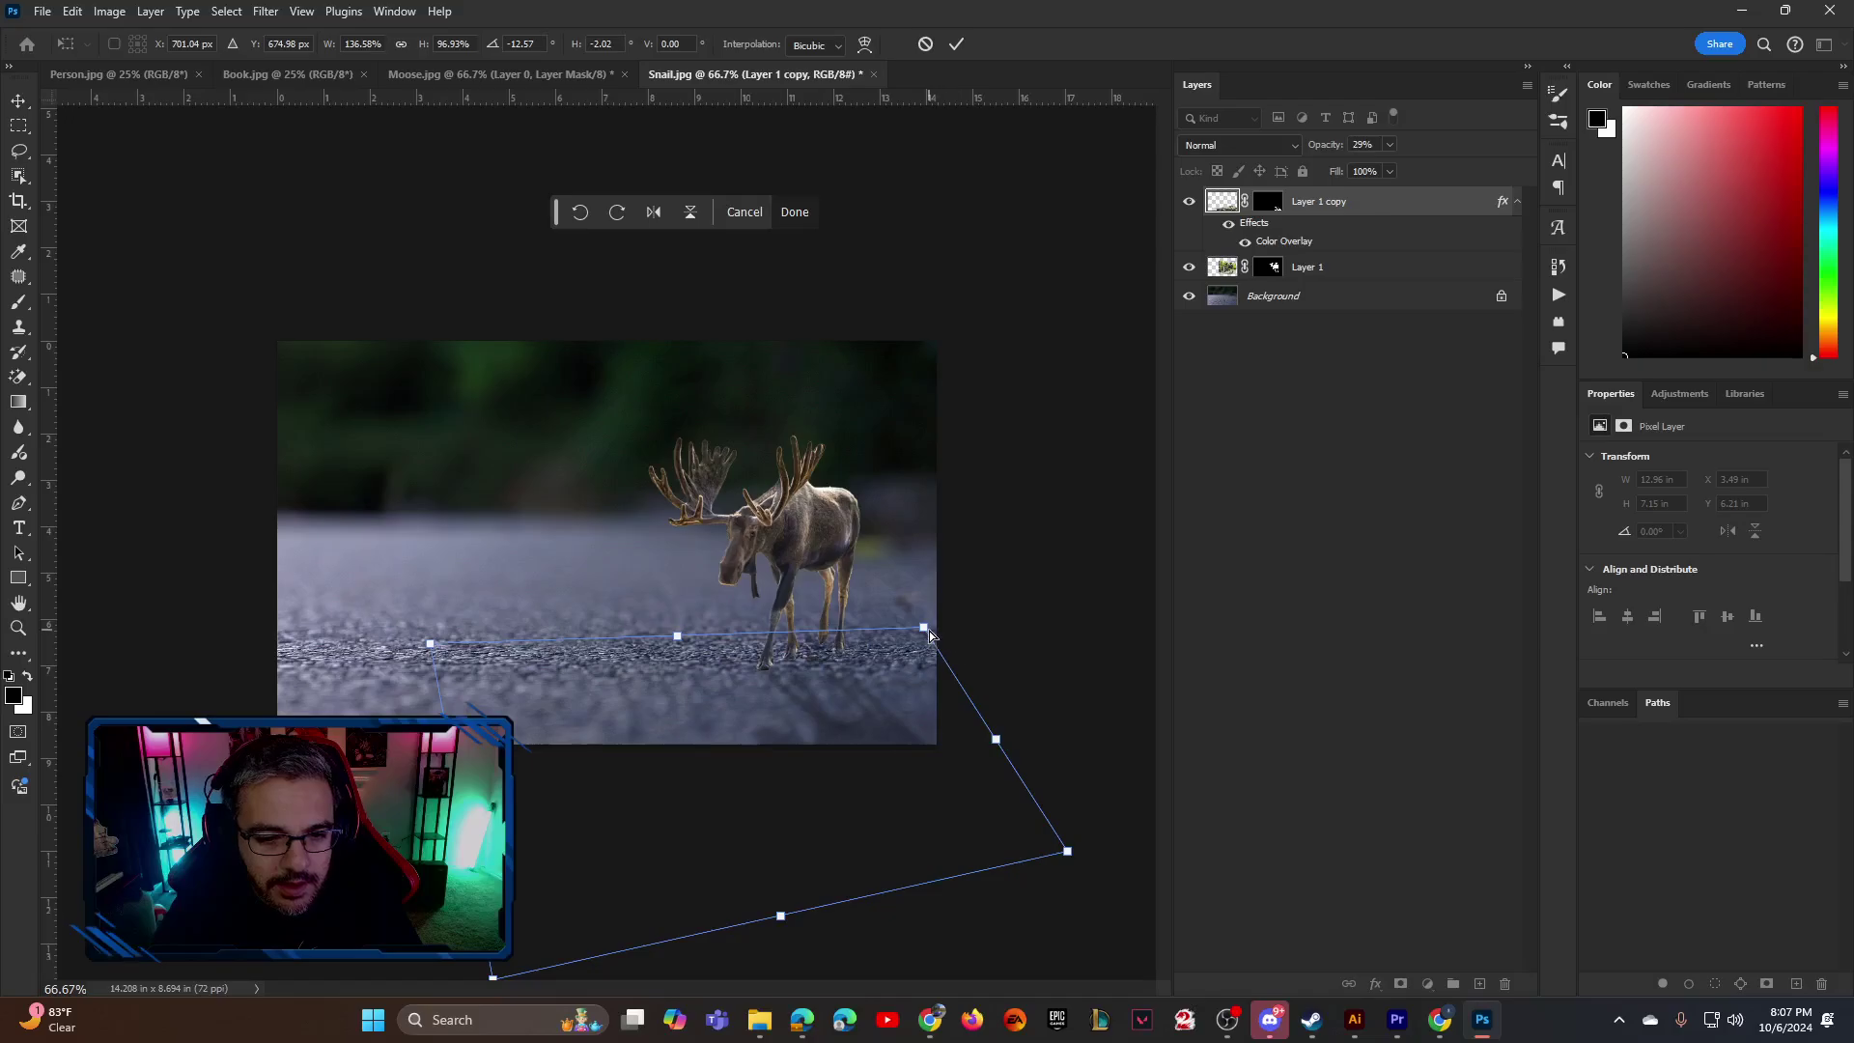
{"action": "left_click_drag", "start_coordinate": [929, 634], "coordinate": [936, 601]}
{"action": "left_click_drag", "start_coordinate": [1067, 851], "coordinate": [1127, 774]}
{"action": "left_click_drag", "start_coordinate": [893, 674], "coordinate": [876, 687]}
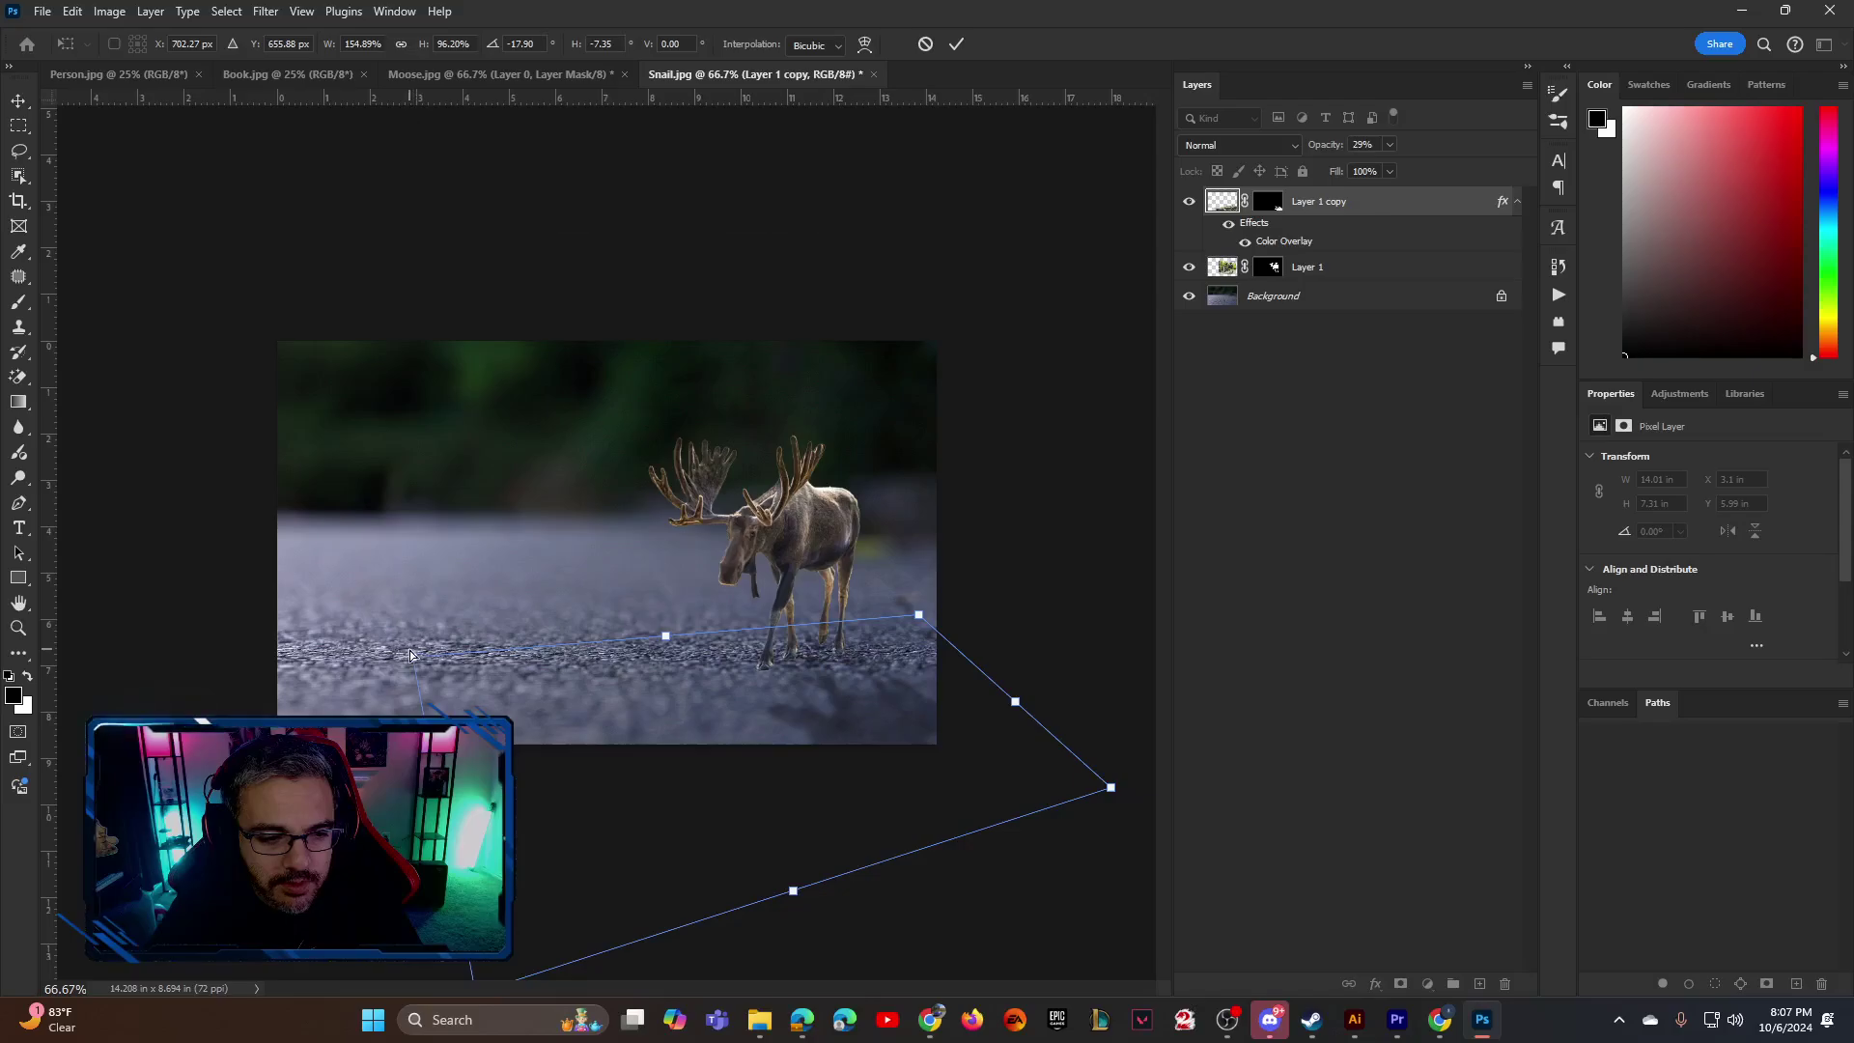
{"action": "left_click_drag", "start_coordinate": [409, 654], "coordinate": [437, 679]}
{"action": "key", "text": "Return"}
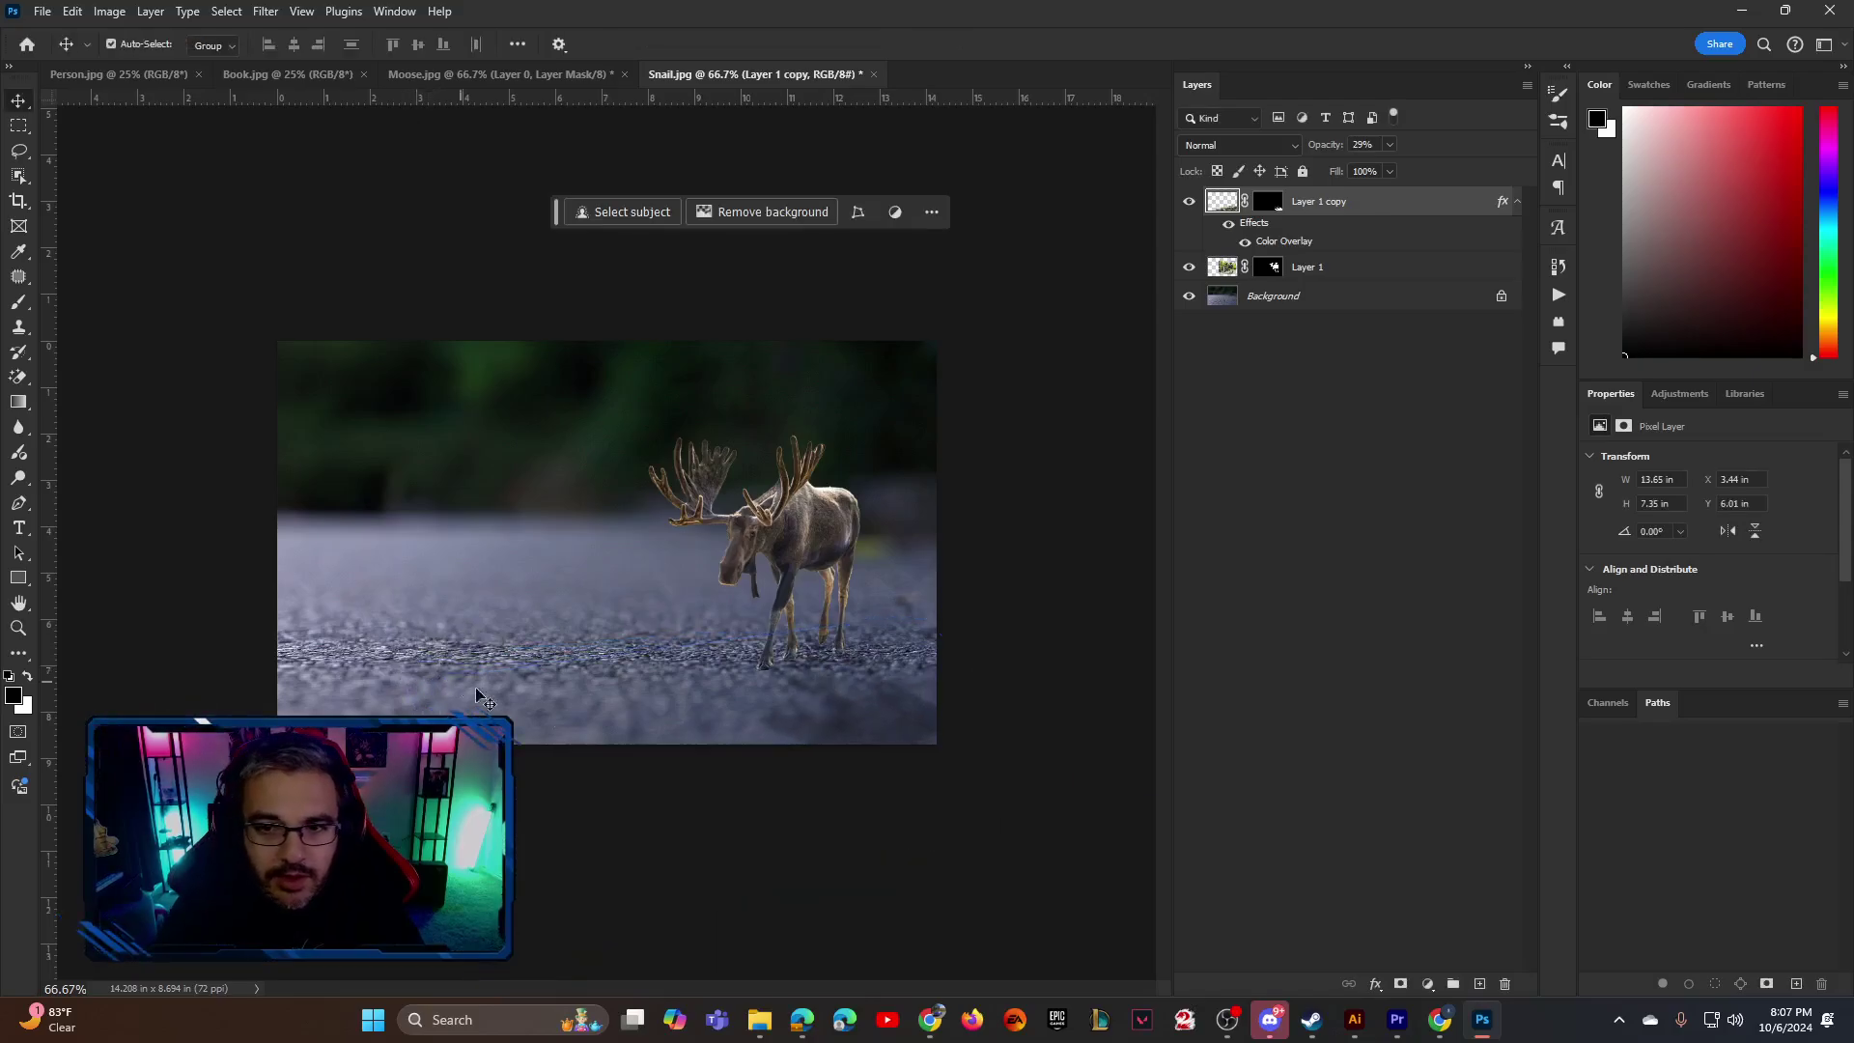
Move the shadow layer, Layer 1 copy, below Layer 1 and reduce its opacity to 23%
{"action": "left_click_drag", "start_coordinate": [1323, 213], "coordinate": [1294, 285]}
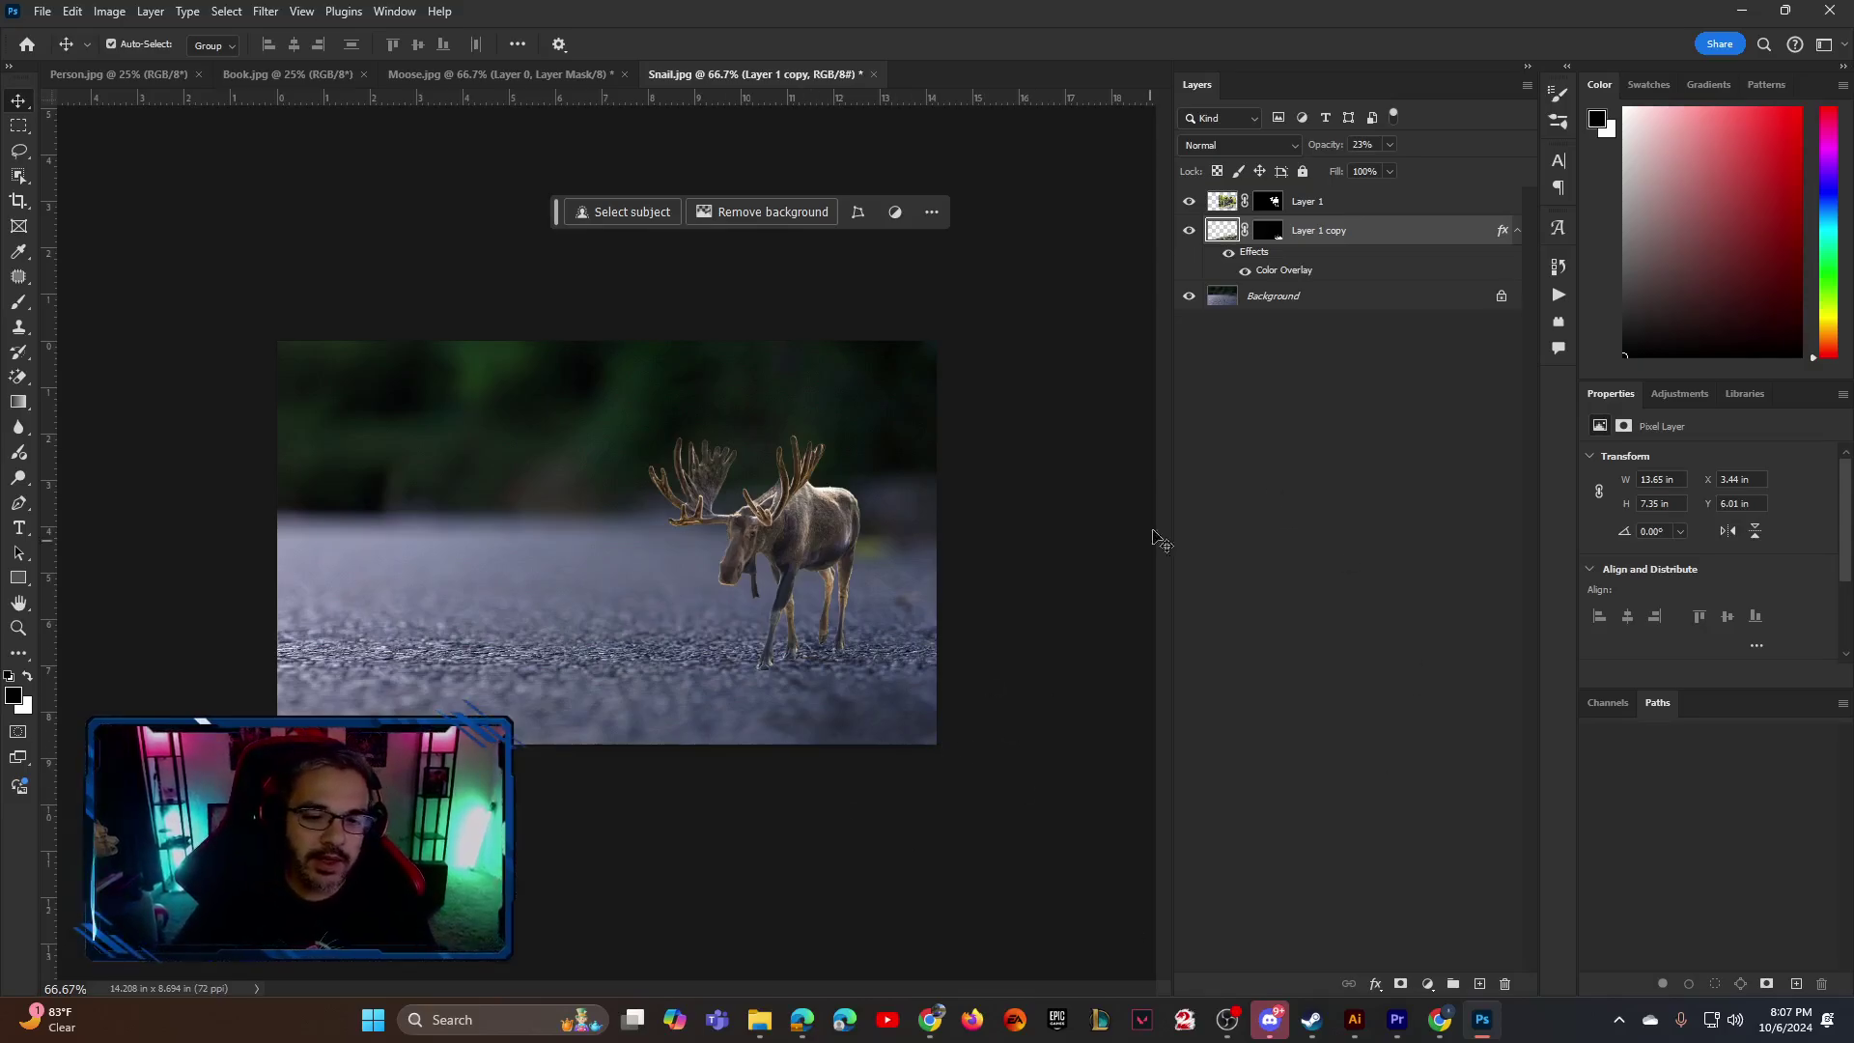
Toggle the shadow layer's visibility to compare the composite with and without the shadow
{"action": "left_click", "coordinate": [1189, 231]}
{"action": "left_click", "coordinate": [1187, 232]}
{"action": "left_click", "coordinate": [1187, 233]}
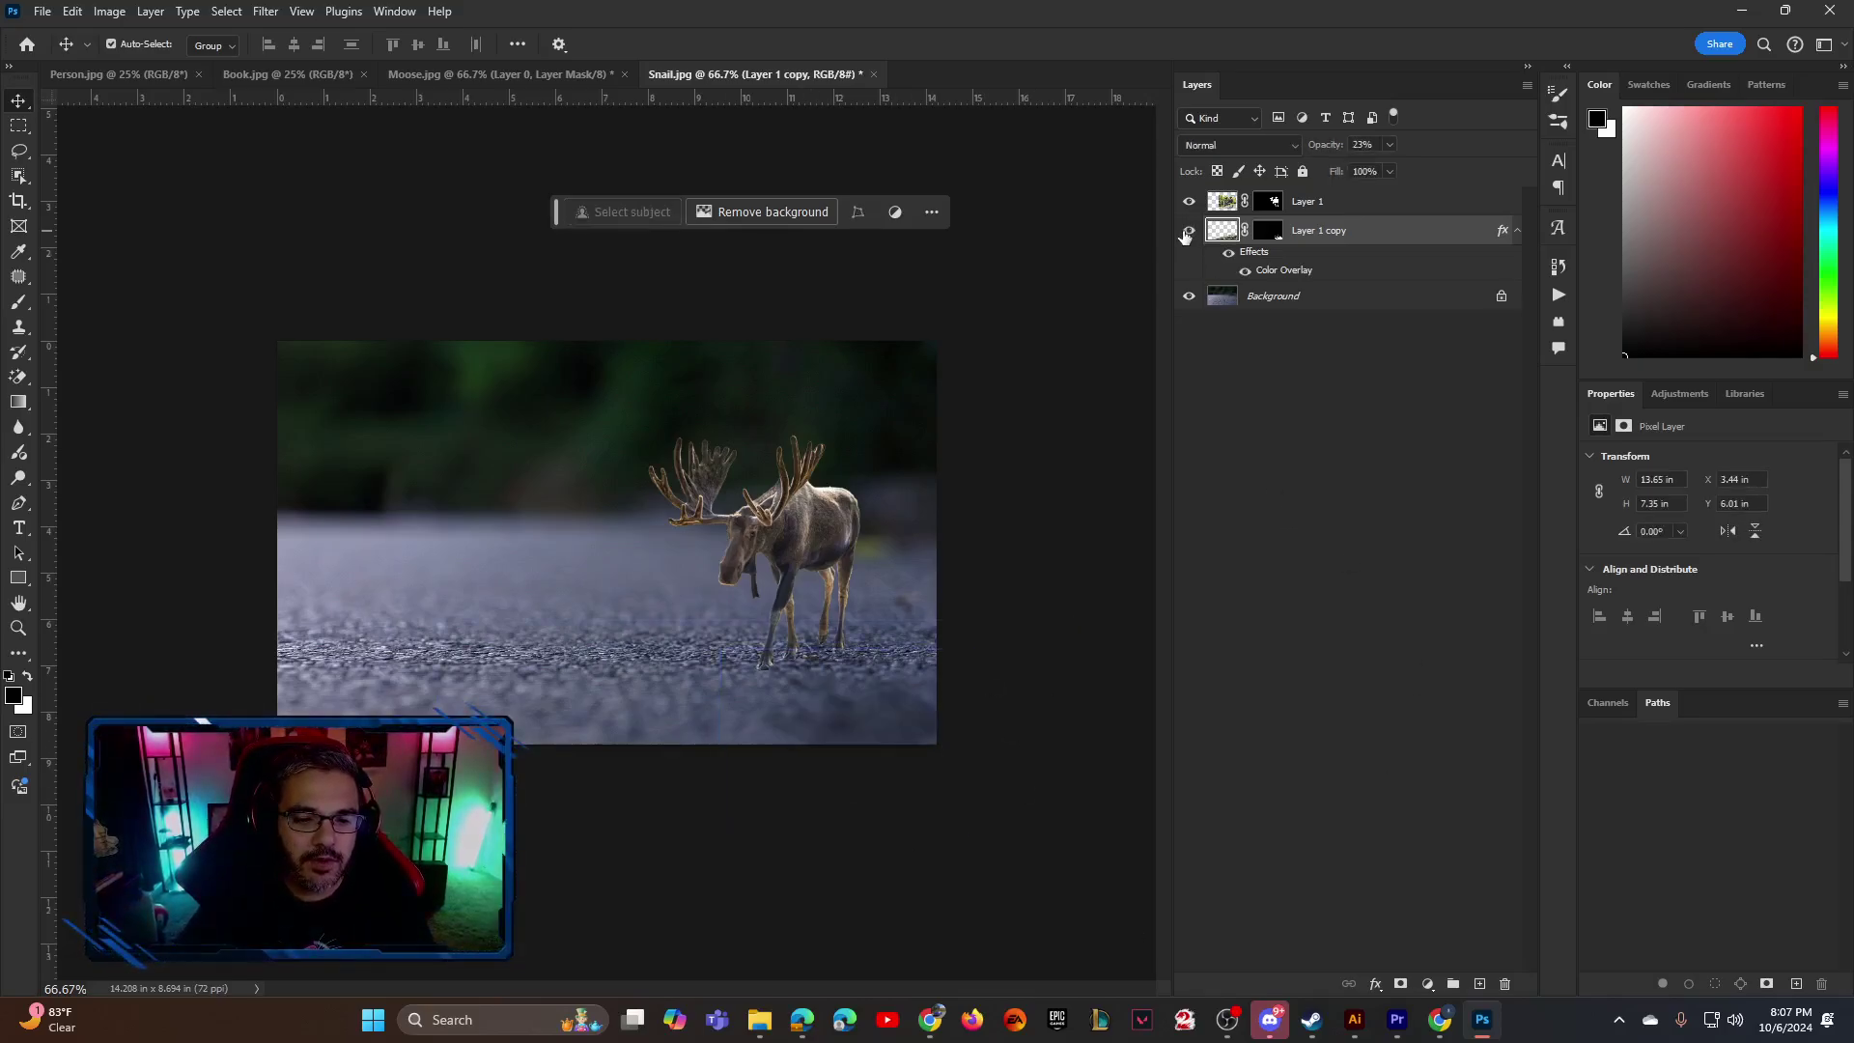
{"action": "left_click", "coordinate": [1186, 236]}
{"action": "left_click", "coordinate": [1185, 236]}
{"action": "left_click", "coordinate": [1185, 236]}
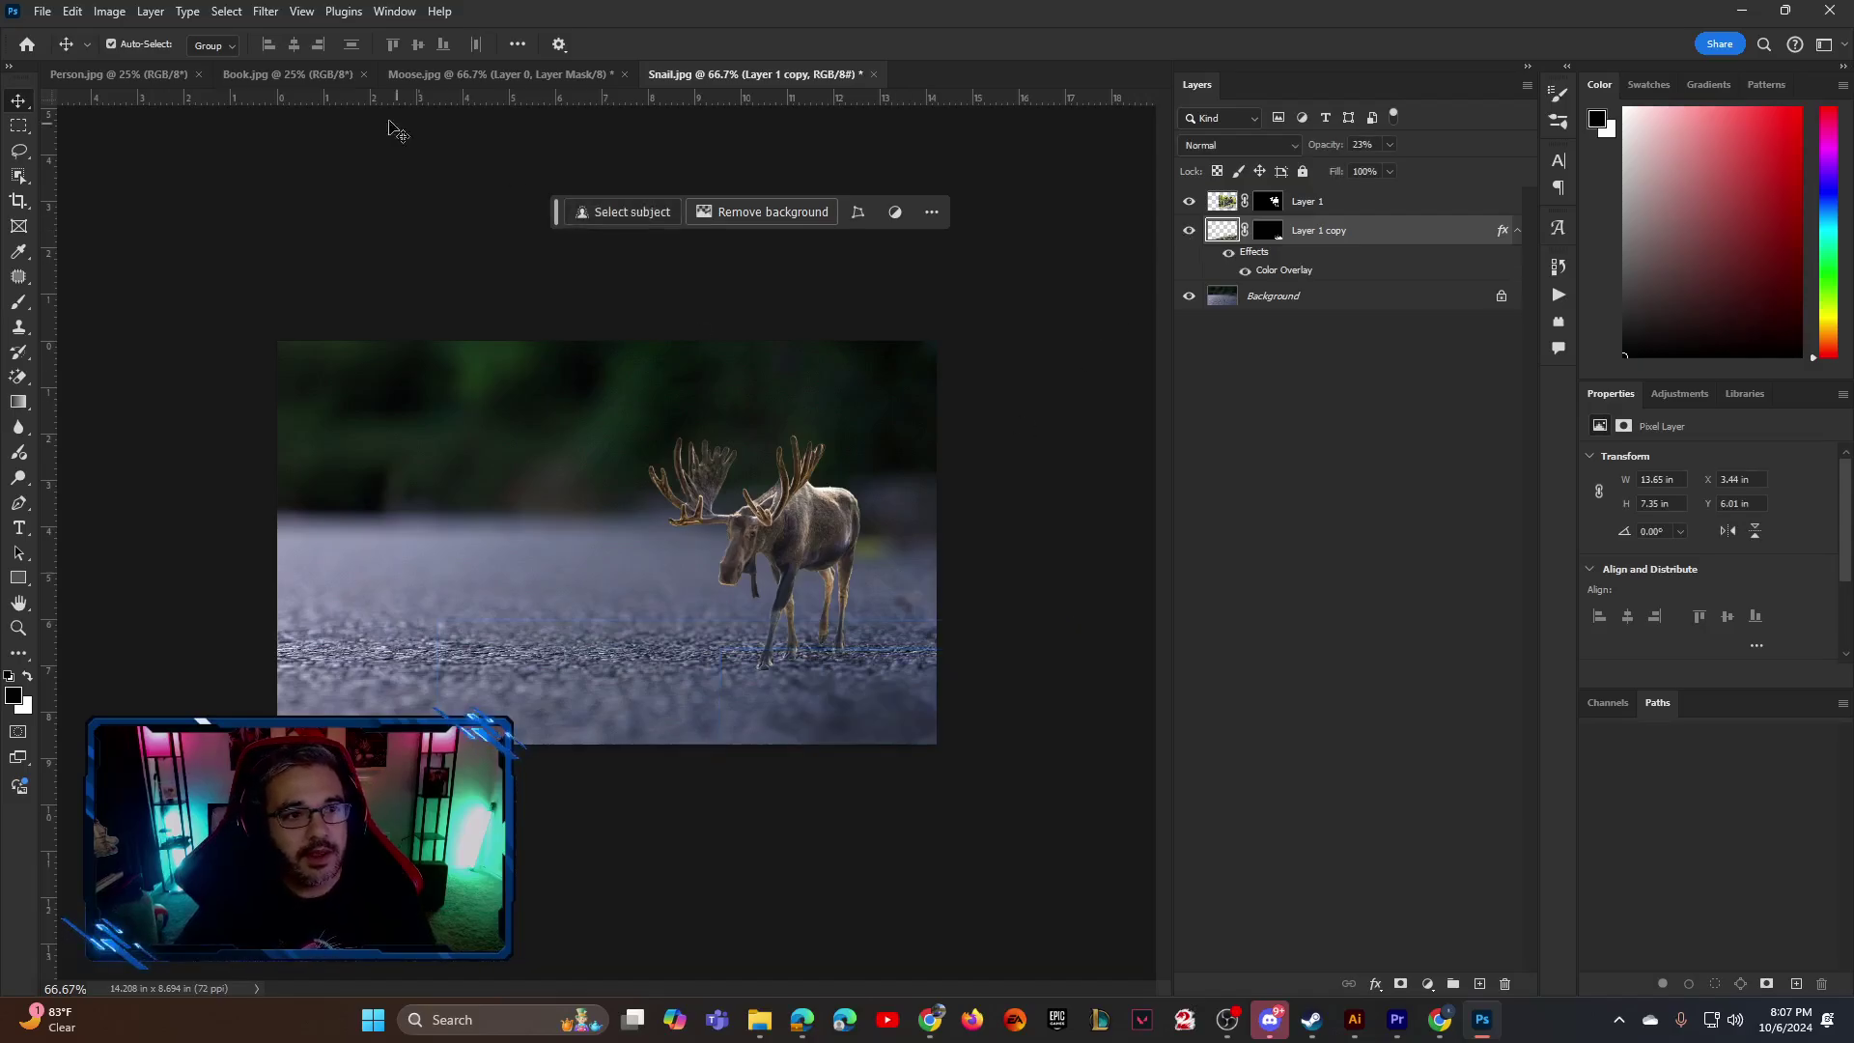
In Book.jpg, select the book with the Object Selection Tool and mask out everything around it
{"action": "left_click", "coordinate": [290, 74]}
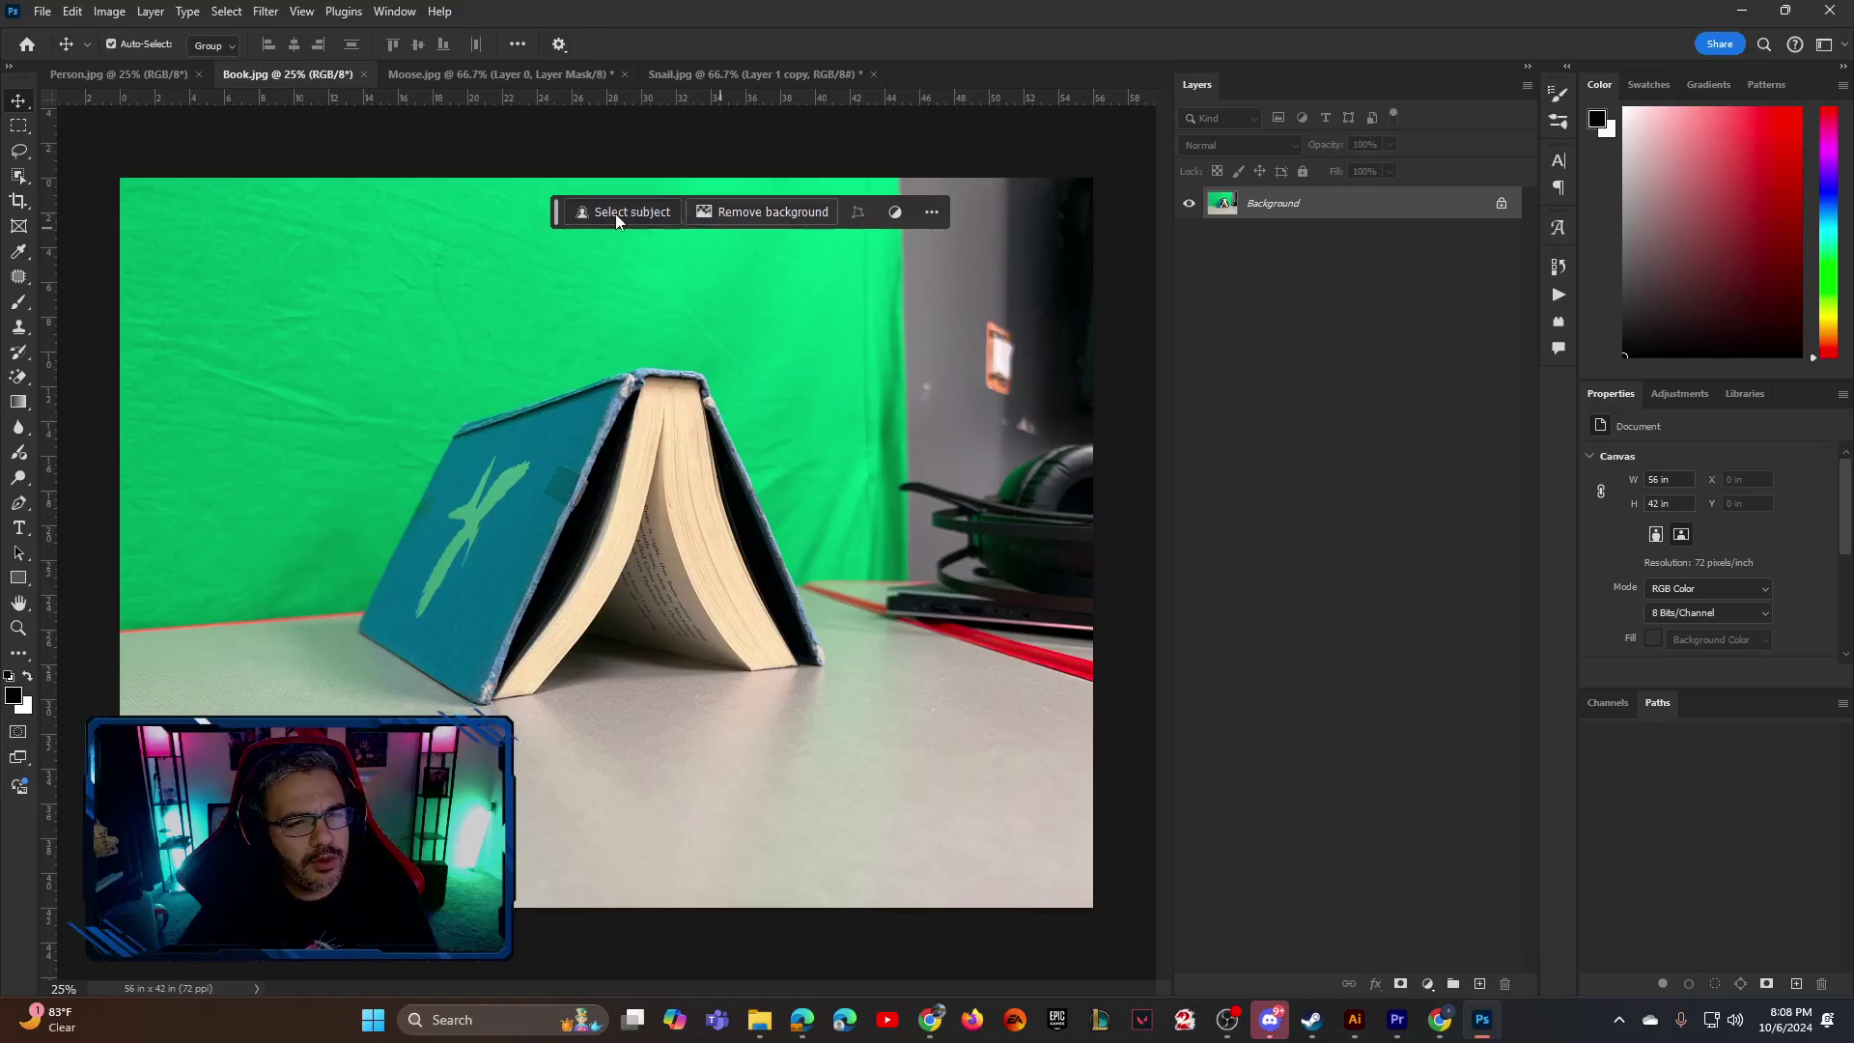
{"action": "left_click", "coordinate": [18, 176]}
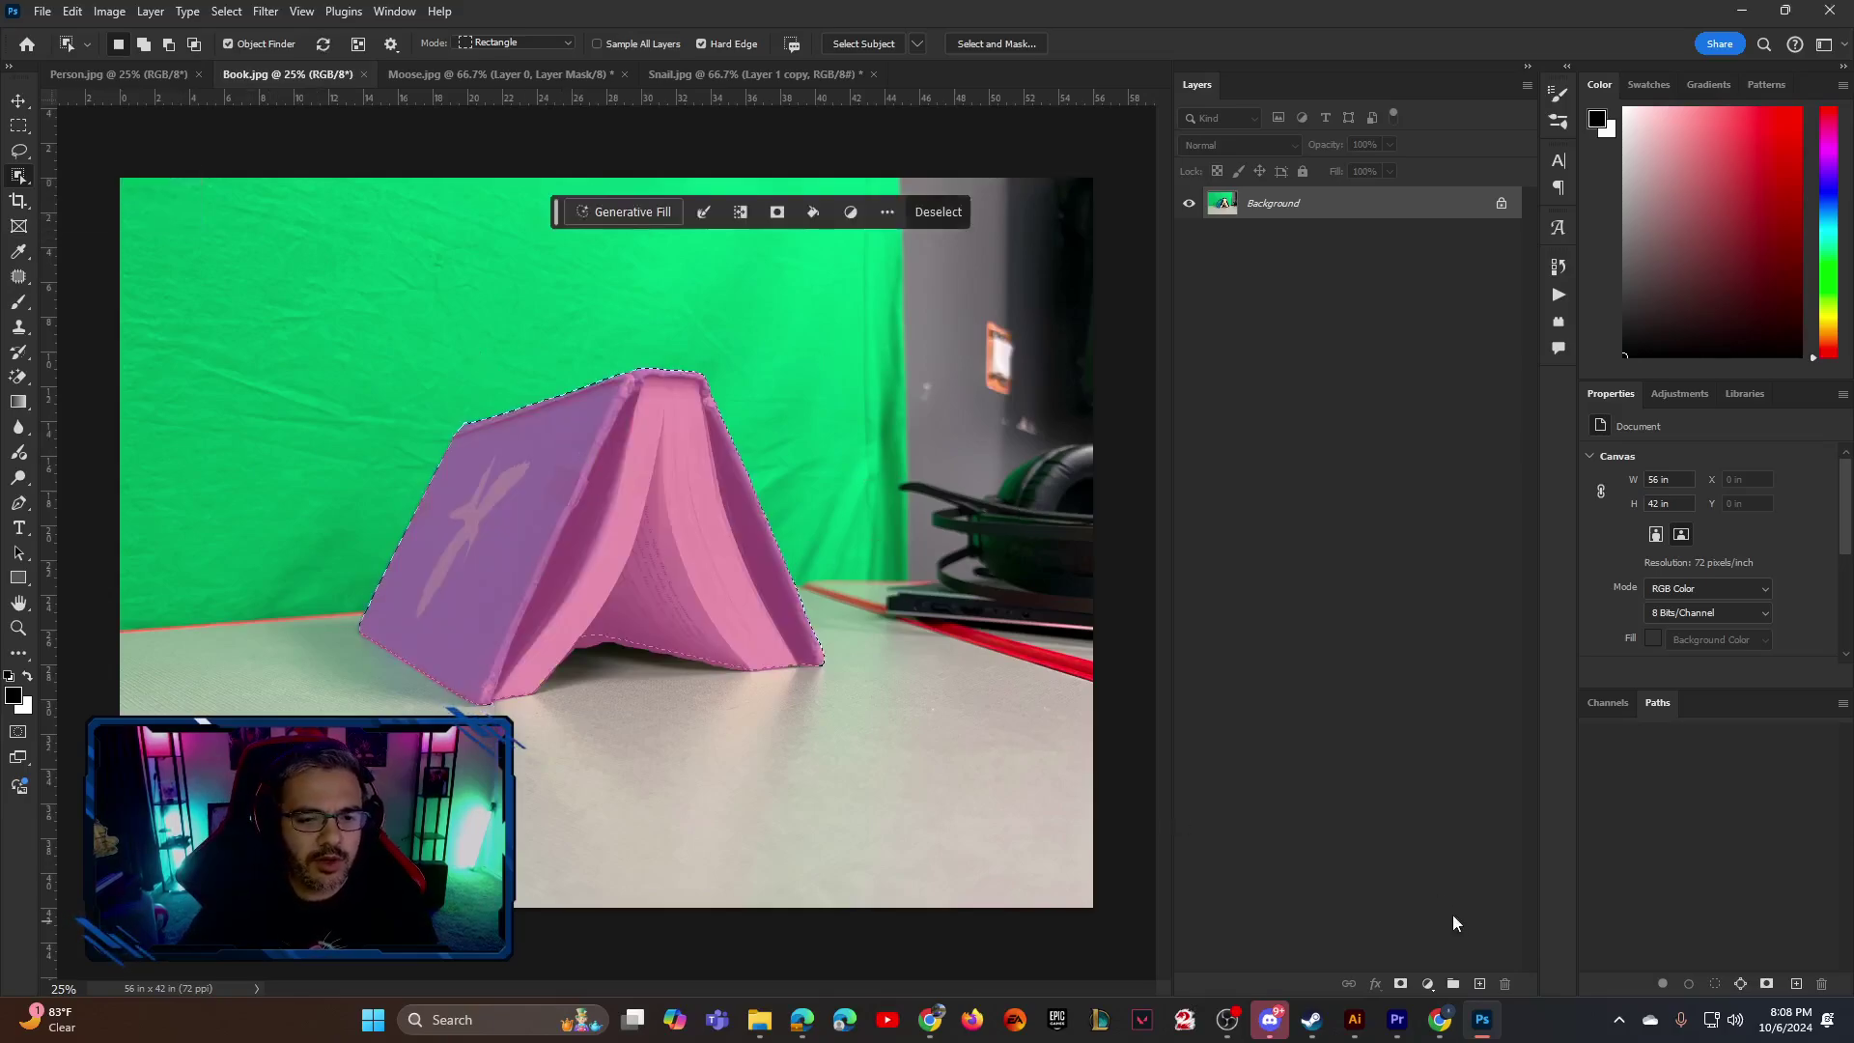
{"action": "left_click", "coordinate": [777, 211]}
Move the cut-out book from Book.jpg into the Snail.jpg document with the Move Tool
{"action": "left_click", "coordinate": [15, 102]}
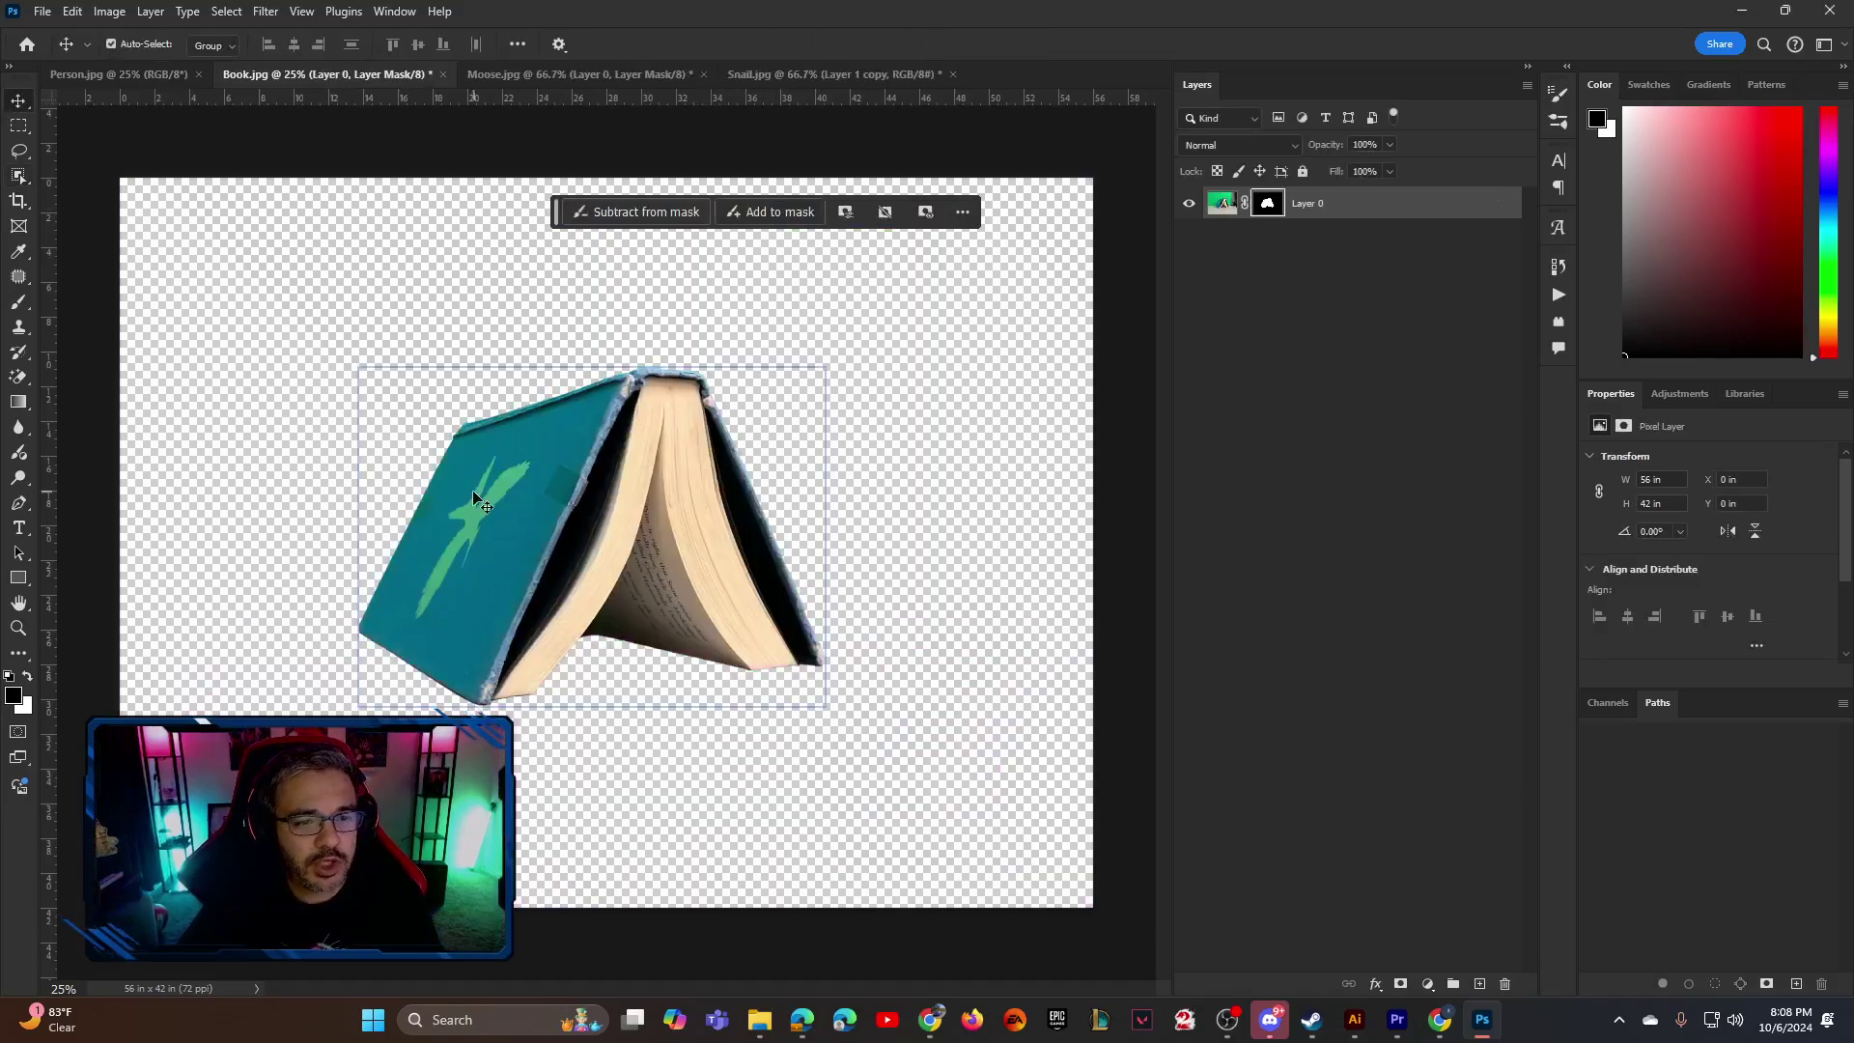
{"action": "left_click_drag", "start_coordinate": [562, 622], "coordinate": [822, 181]}
{"action": "left_click_drag", "start_coordinate": [769, 83], "coordinate": [618, 482]}
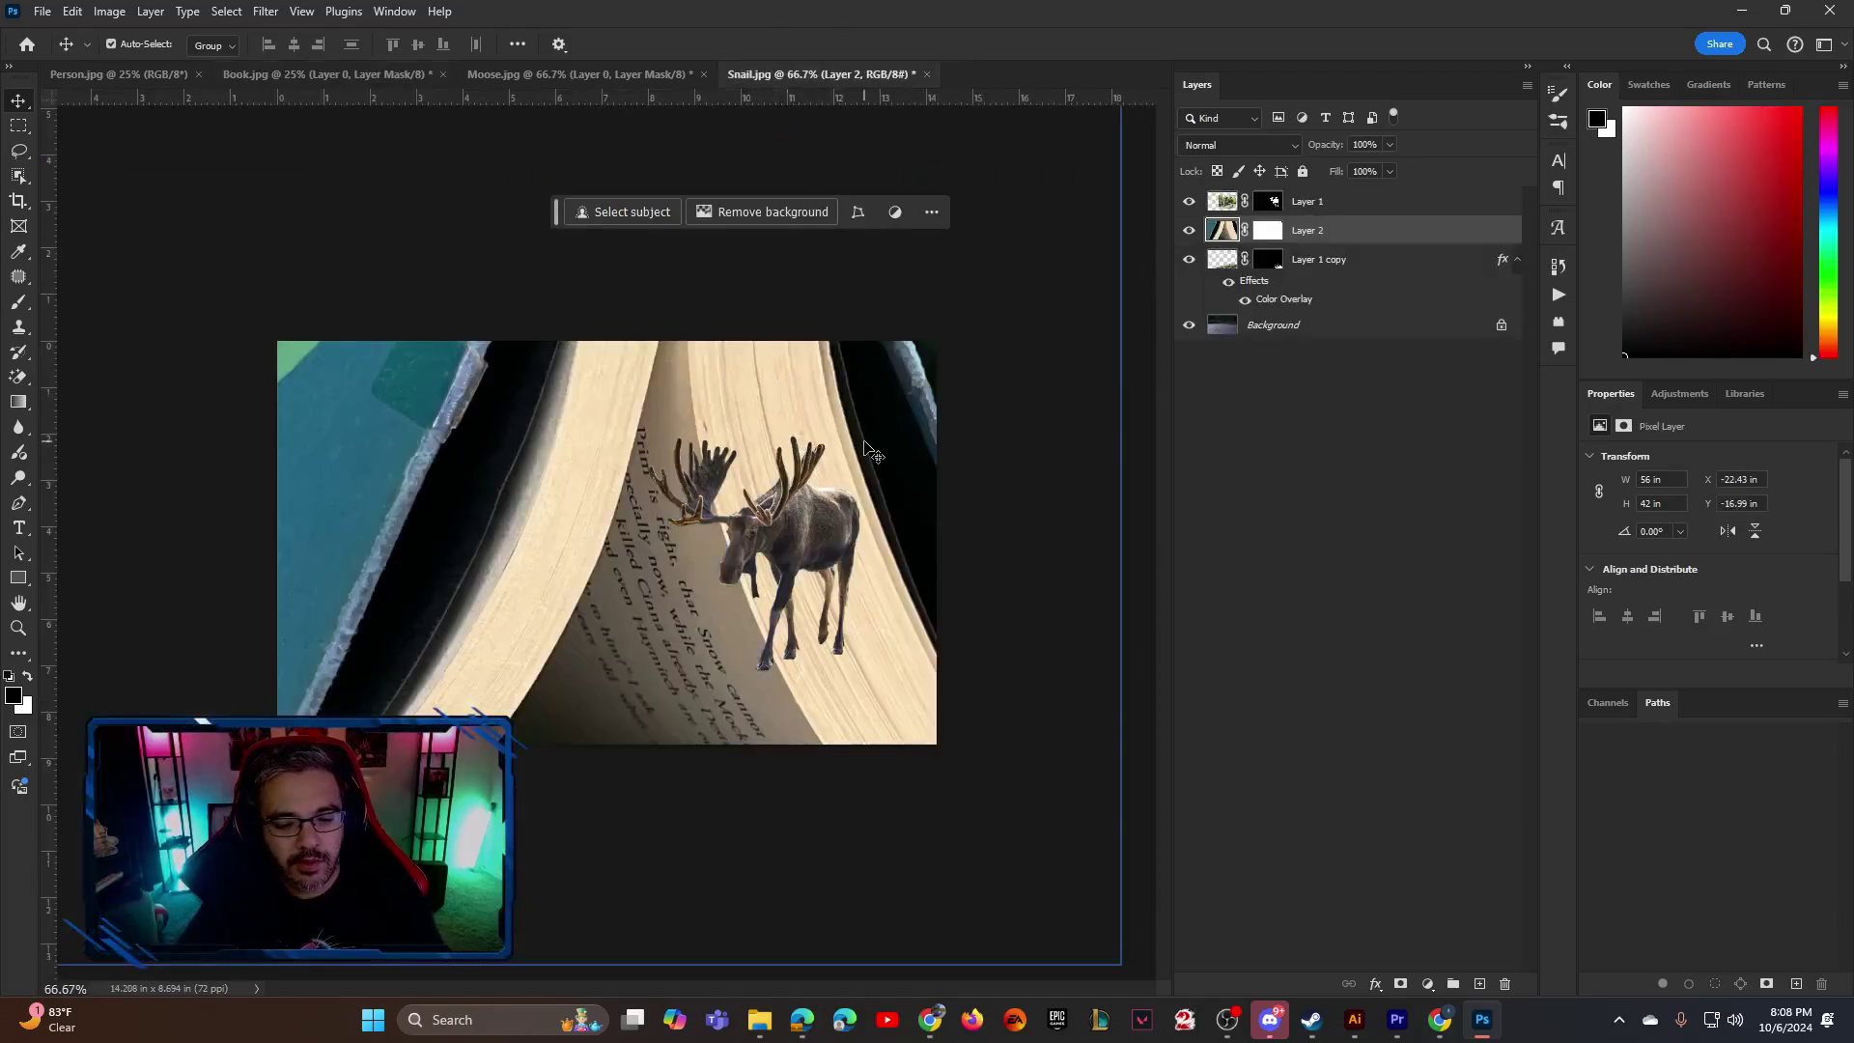
{"action": "key", "text": "ctrl+t"}
{"action": "left_click_drag", "start_coordinate": [848, 389], "coordinate": [753, 550]}
{"action": "left_click_drag", "start_coordinate": [915, 702], "coordinate": [937, 592]}
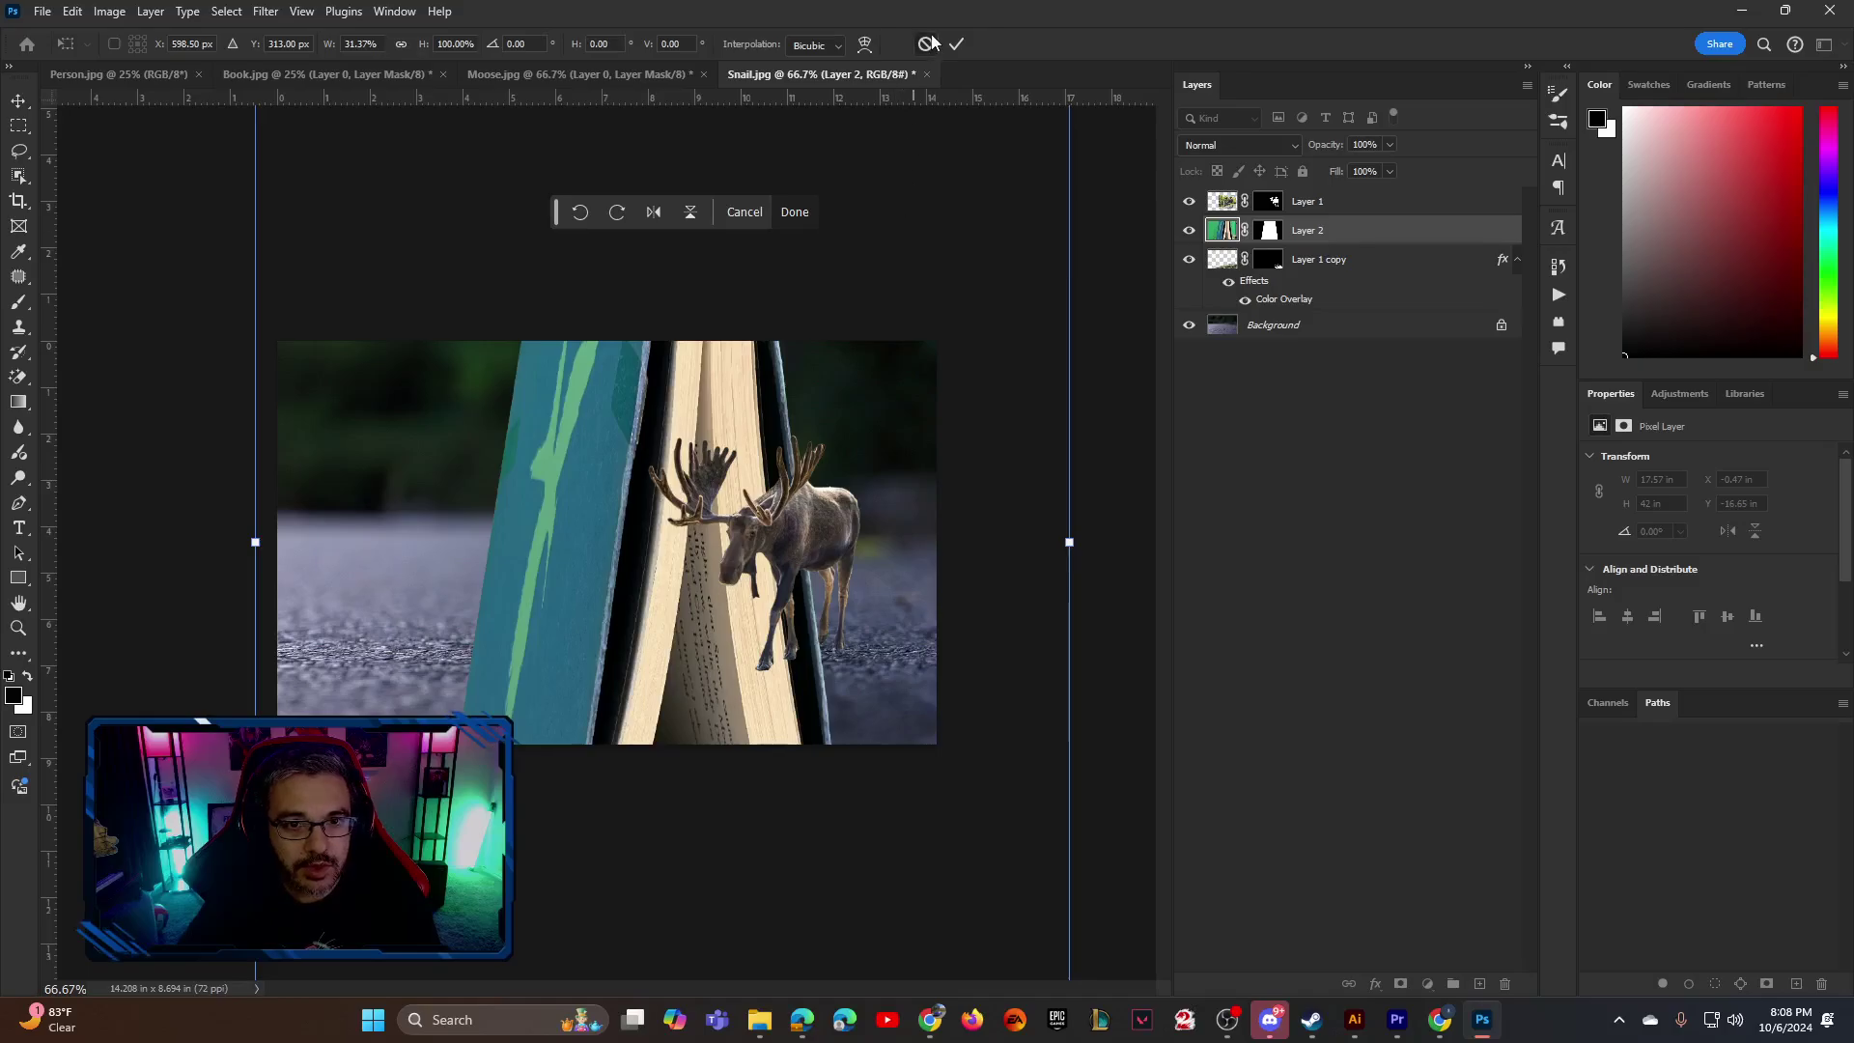
{"action": "left_click", "coordinate": [929, 43]}
Scale the book layer down proportionally to about 19.4% with Free Transform
{"action": "key", "text": "ctrl+minus"}
{"action": "key", "text": "ctrl+minus"}
{"action": "key", "text": "ctrl+minus"}
{"action": "key", "text": "ctrl+minus"}
{"action": "key", "text": "ctrl+minus"}
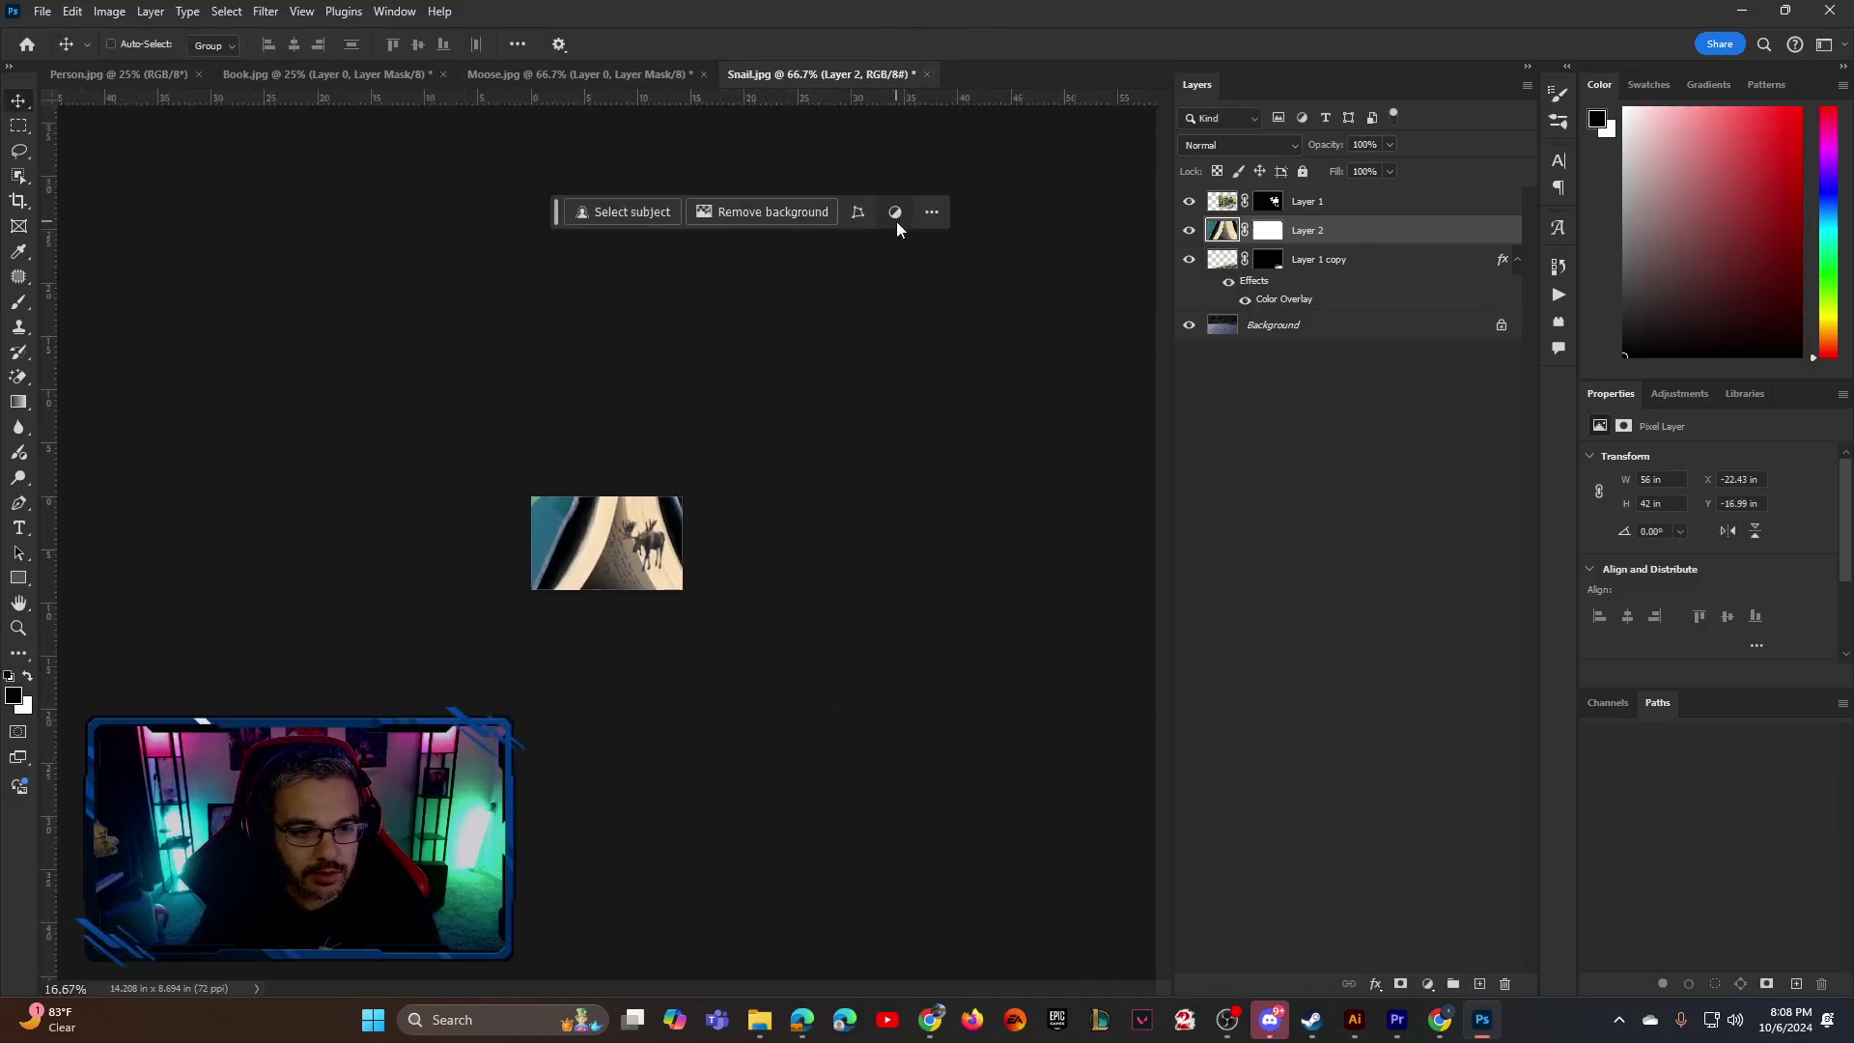
{"action": "key", "text": "ctrl+t"}
{"action": "left_click_drag", "start_coordinate": [836, 356], "coordinate": [625, 482]}
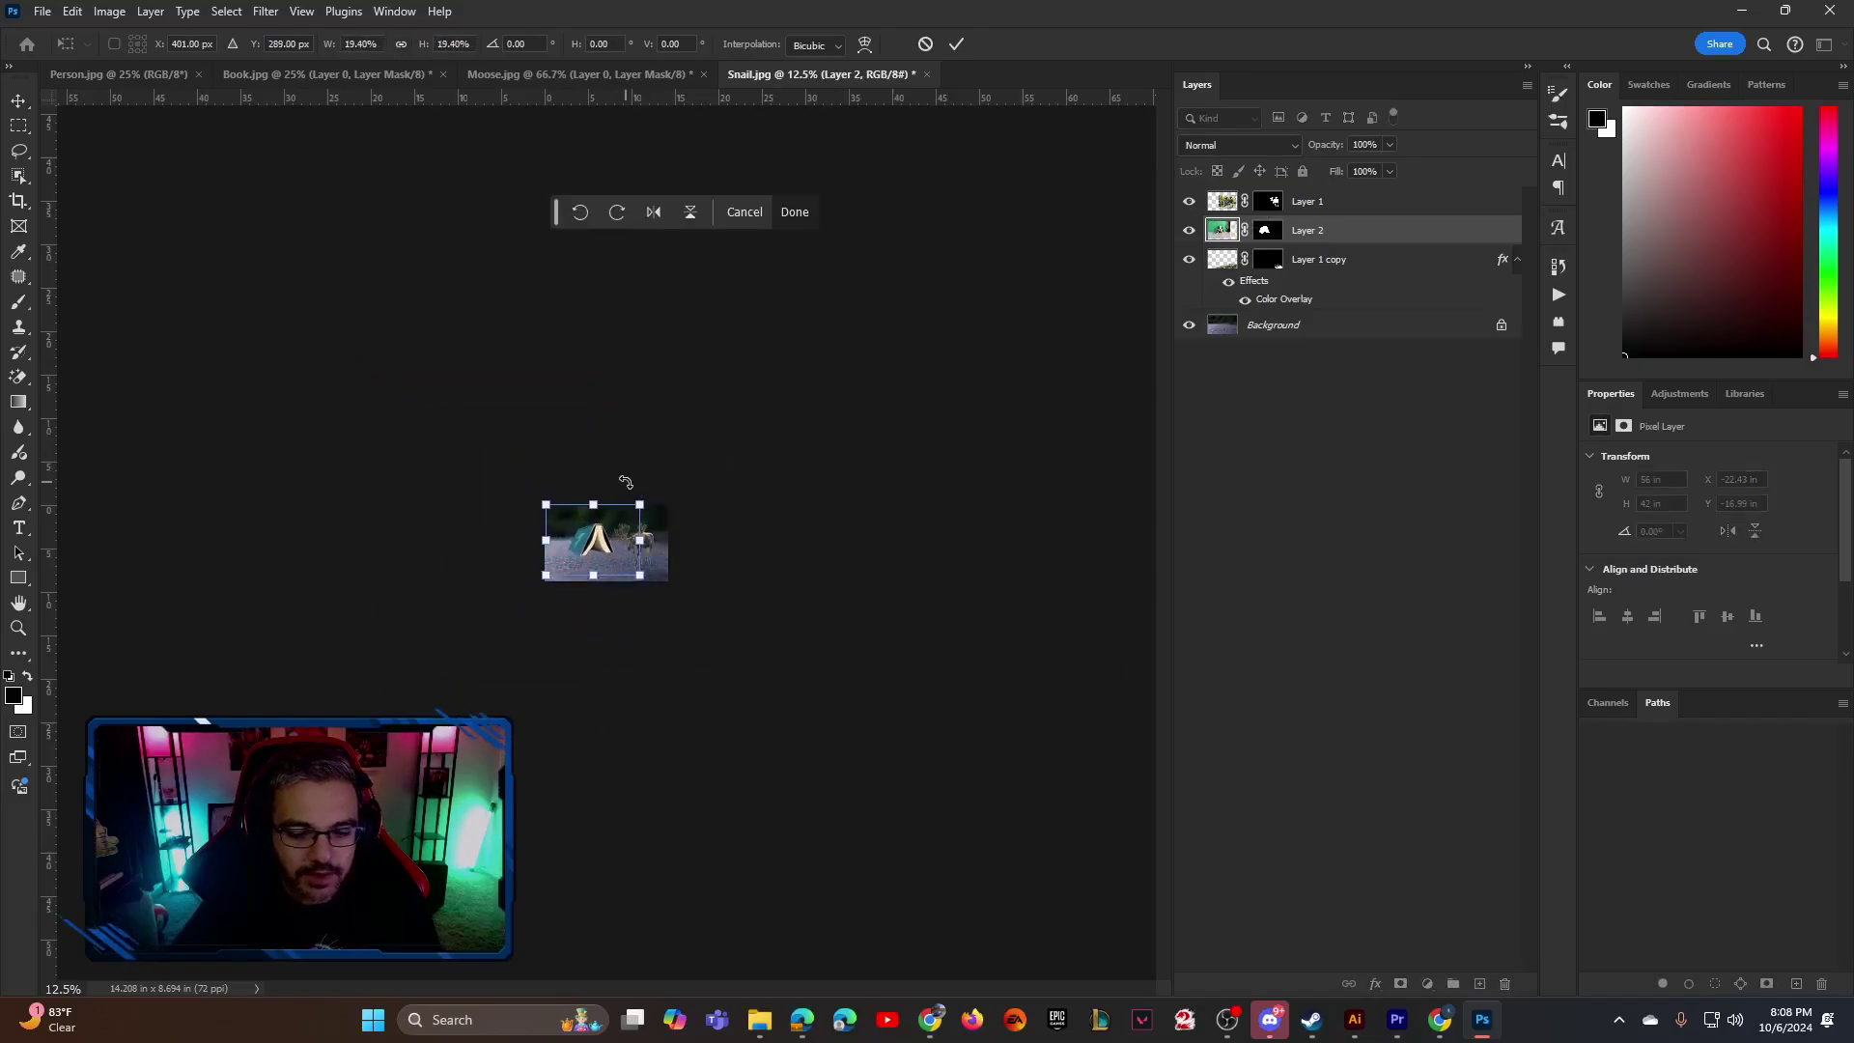
Enlarge the book to about 21%, stand it on the road in front of the moose, and apply the transform
{"action": "key", "text": "ctrl+plus"}
{"action": "key", "text": "ctrl+plus"}
{"action": "key", "text": "ctrl+plus"}
{"action": "key", "text": "ctrl+plus"}
{"action": "key", "text": "ctrl+plus"}
{"action": "key", "text": "ctrl+plus"}
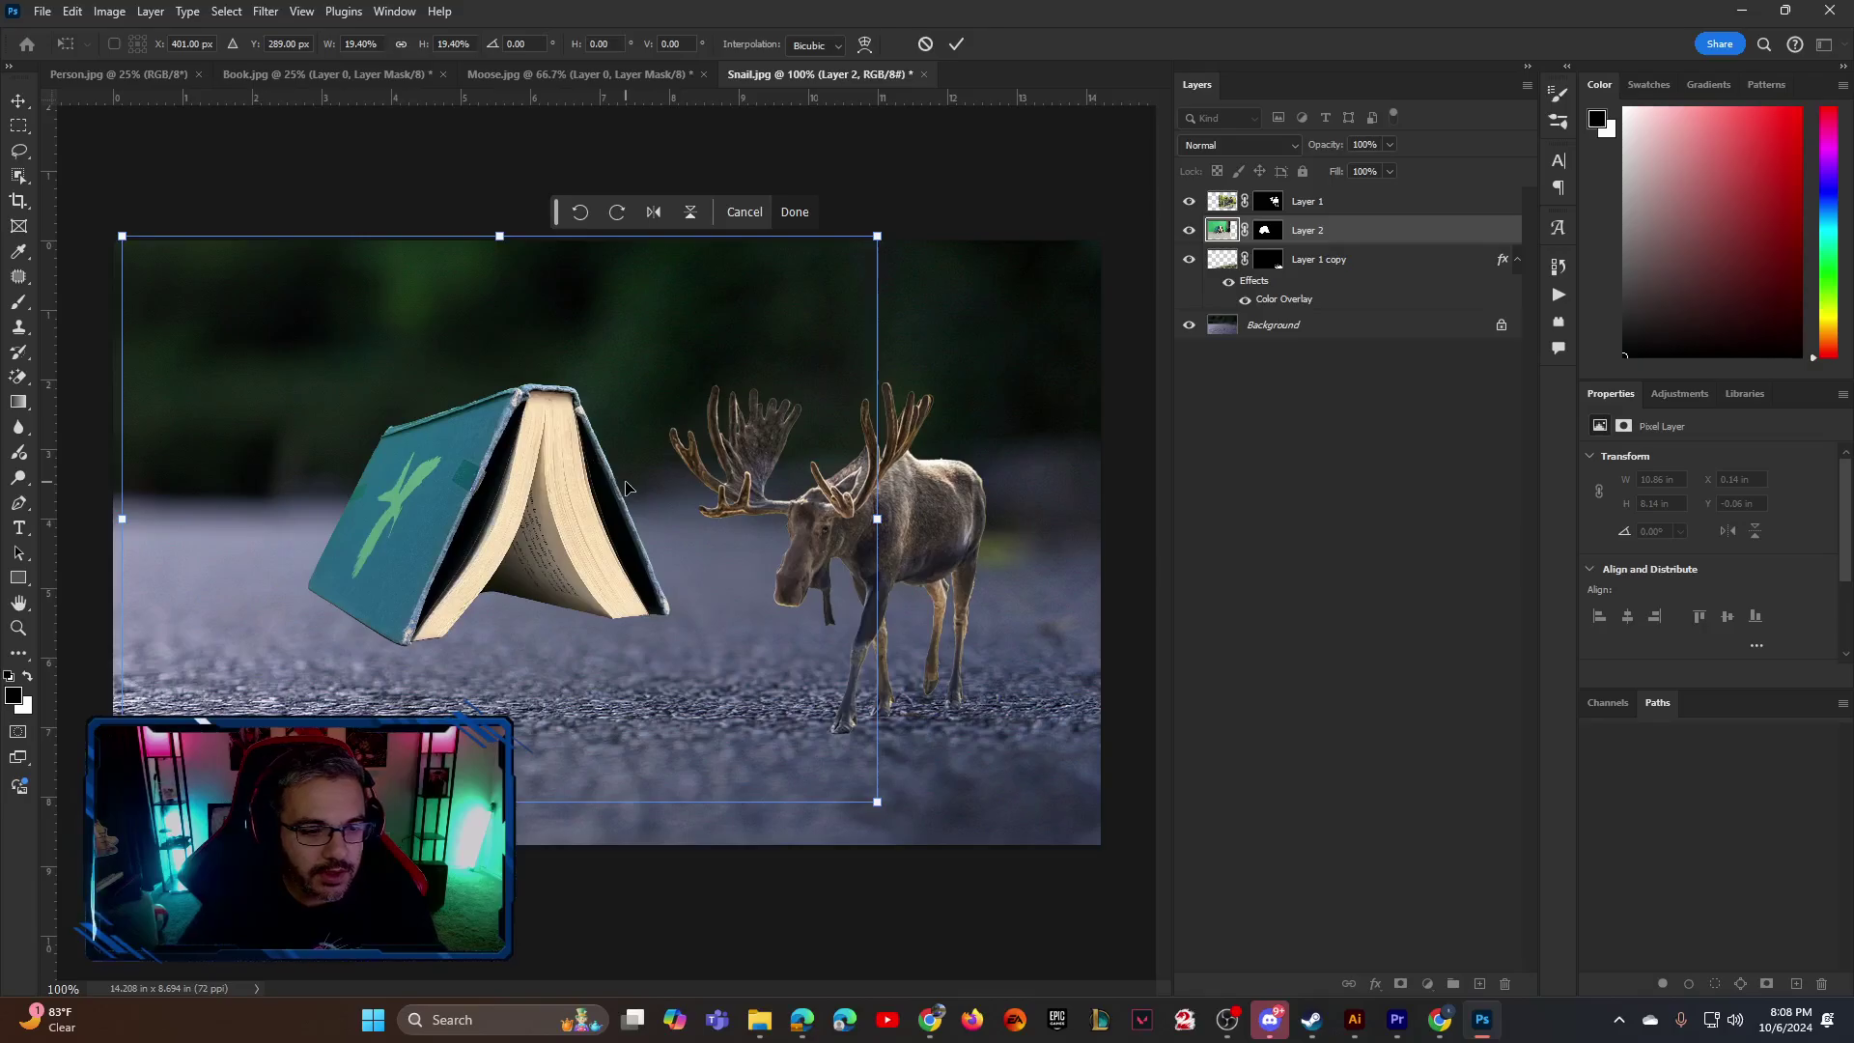
{"action": "mouse_move", "coordinate": [877, 235]}
{"action": "left_mouse_down"}
{"action": "mouse_move", "coordinate": [773, 270]}
{"action": "mouse_move", "coordinate": [692, 344]}
{"action": "mouse_move", "coordinate": [895, 228]}
{"action": "left_mouse_up"}
{"action": "left_click_drag", "start_coordinate": [573, 462], "coordinate": [526, 507]}
{"action": "left_click_drag", "start_coordinate": [794, 288], "coordinate": [856, 235]}
{"action": "mouse_move", "coordinate": [528, 539]}
{"action": "left_mouse_down"}
{"action": "mouse_move", "coordinate": [499, 566]}
{"action": "mouse_move", "coordinate": [517, 562]}
{"action": "left_mouse_up"}
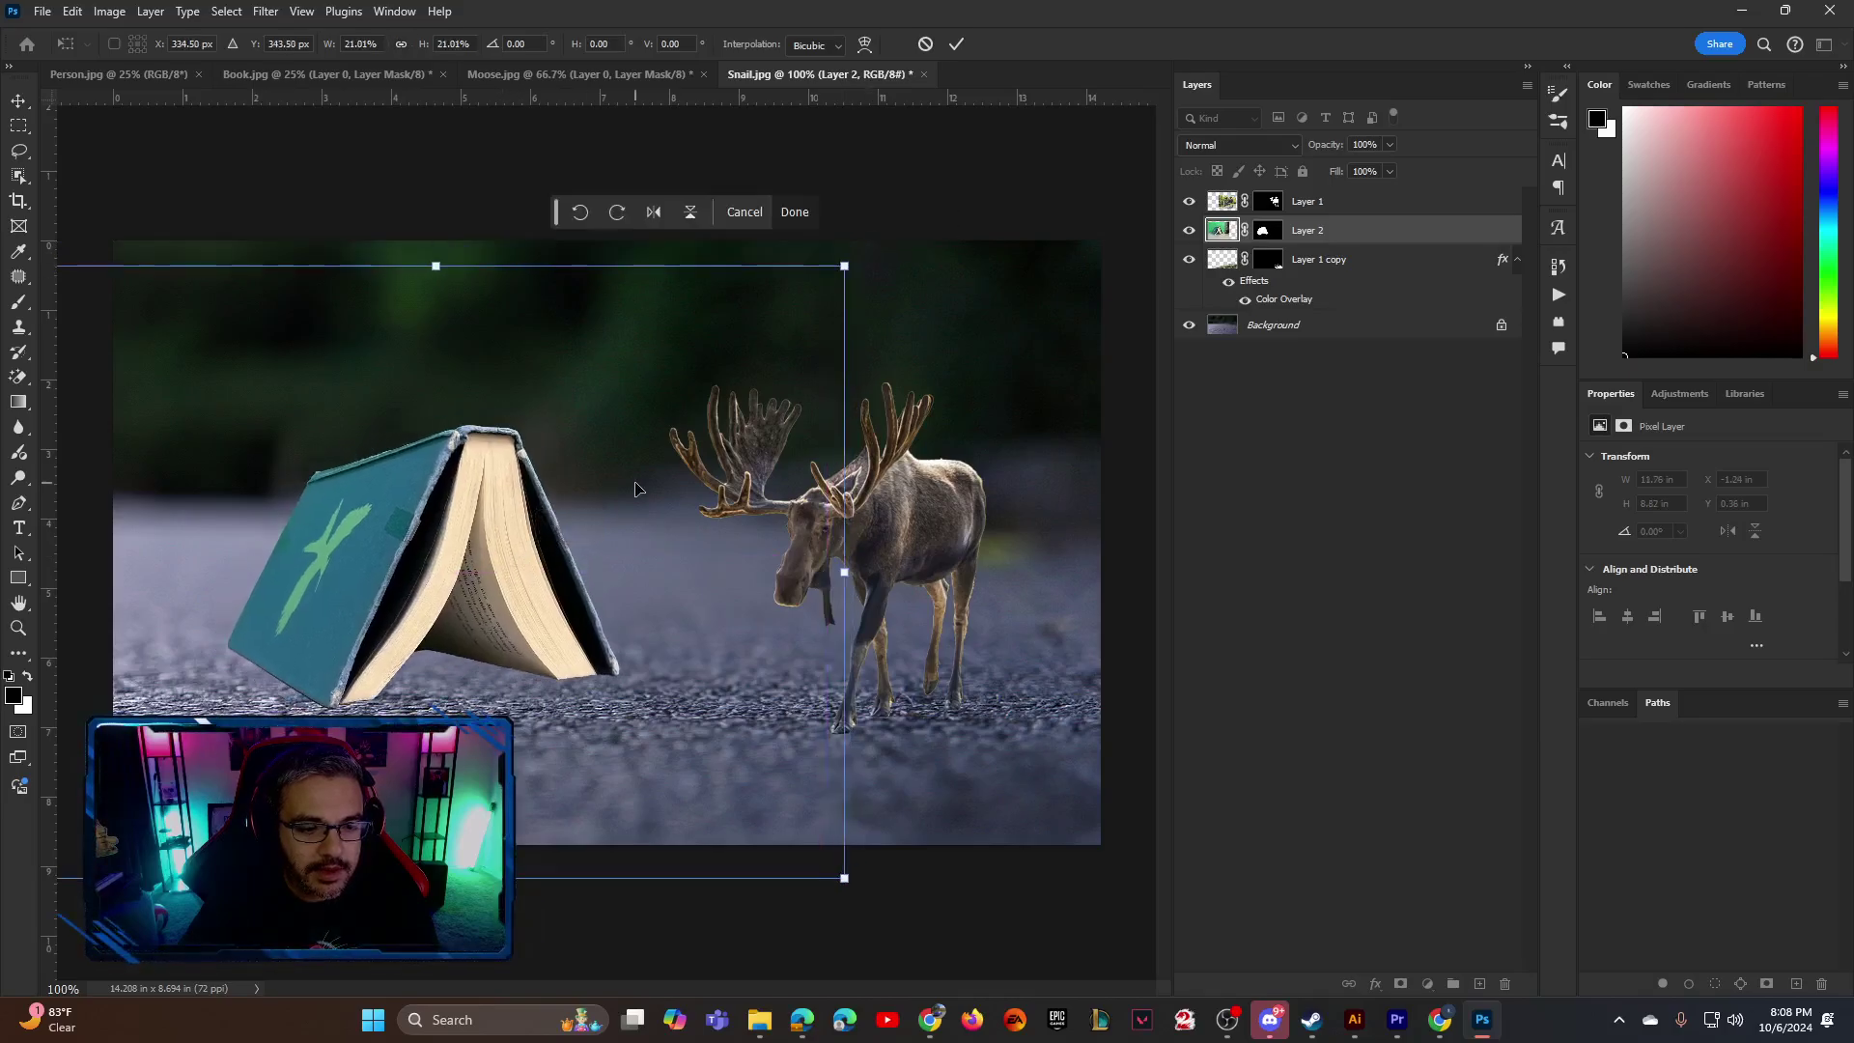
{"action": "key", "text": "Return"}
{"action": "mouse_move", "coordinate": [436, 508]}
{"action": "left_mouse_down"}
{"action": "mouse_move", "coordinate": [453, 495]}
{"action": "mouse_move", "coordinate": [433, 540]}
{"action": "left_mouse_up"}
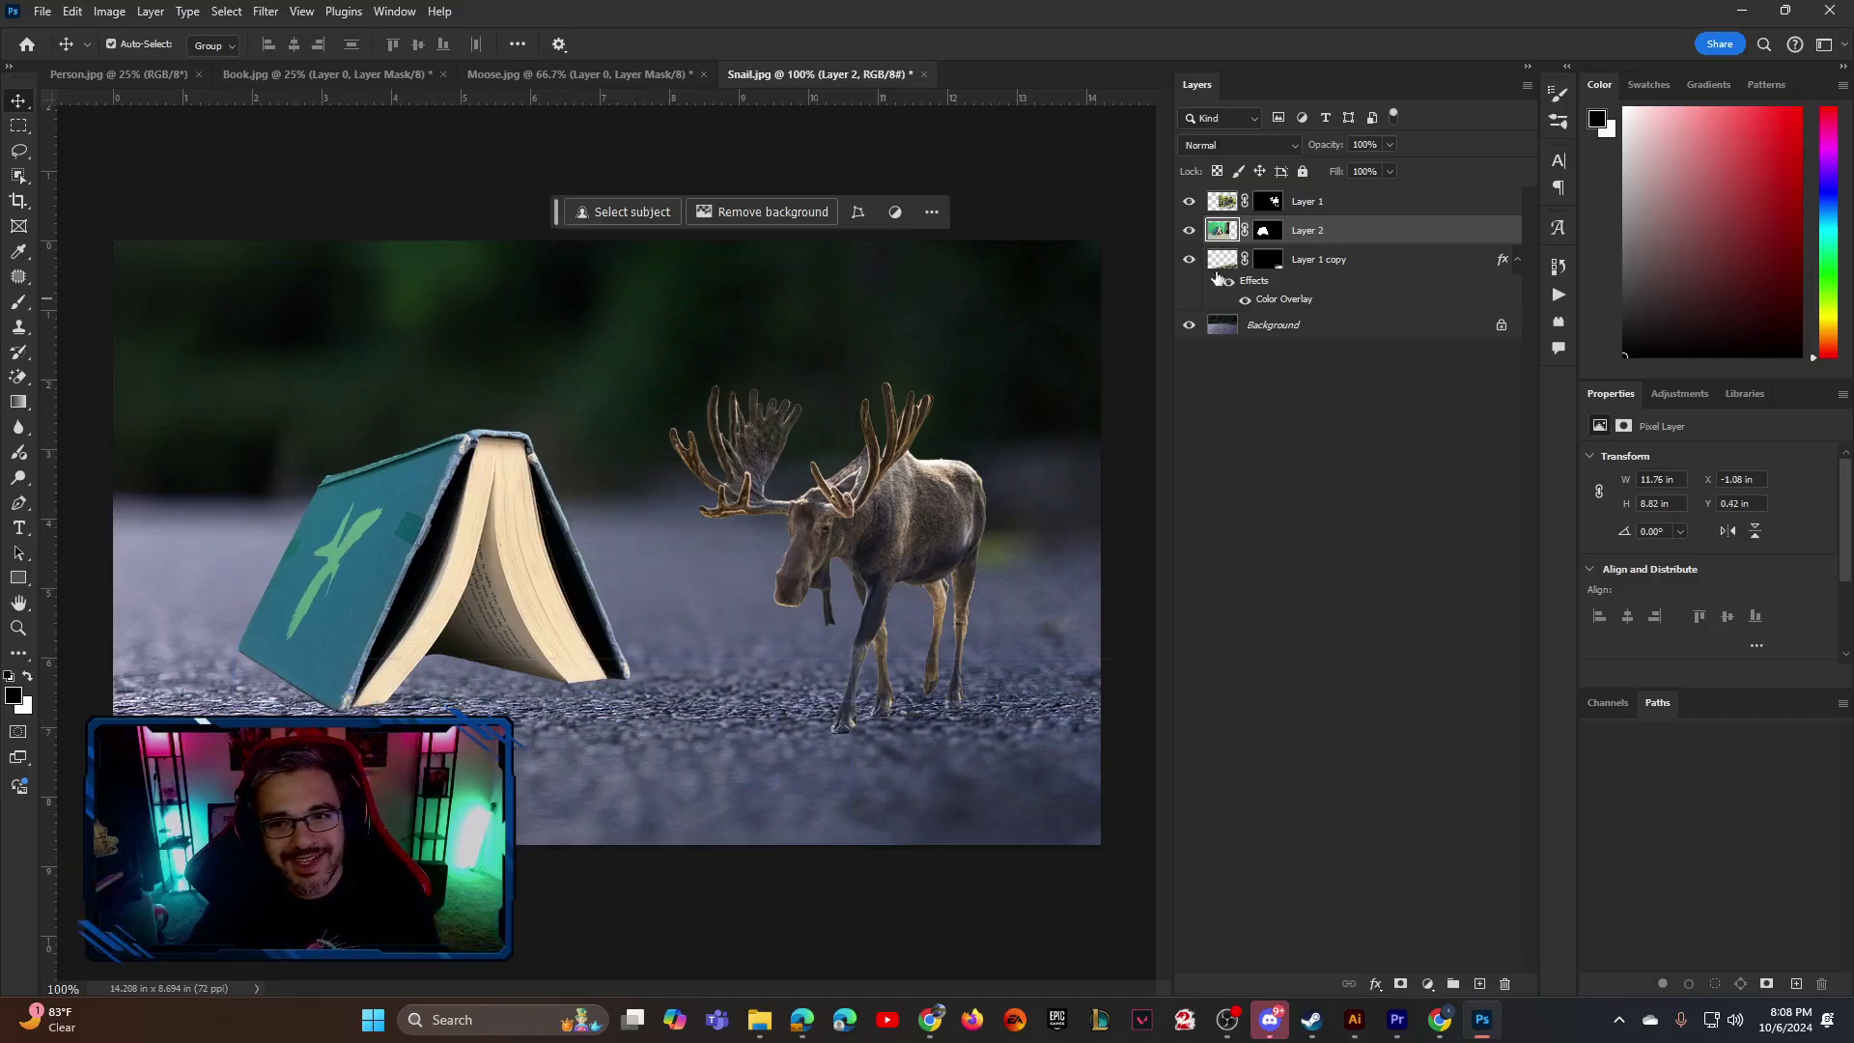
Cut the reading man out of Person.jpg with a layer mask and move him into the Snail.jpg document
{"action": "left_click", "coordinate": [137, 75]}
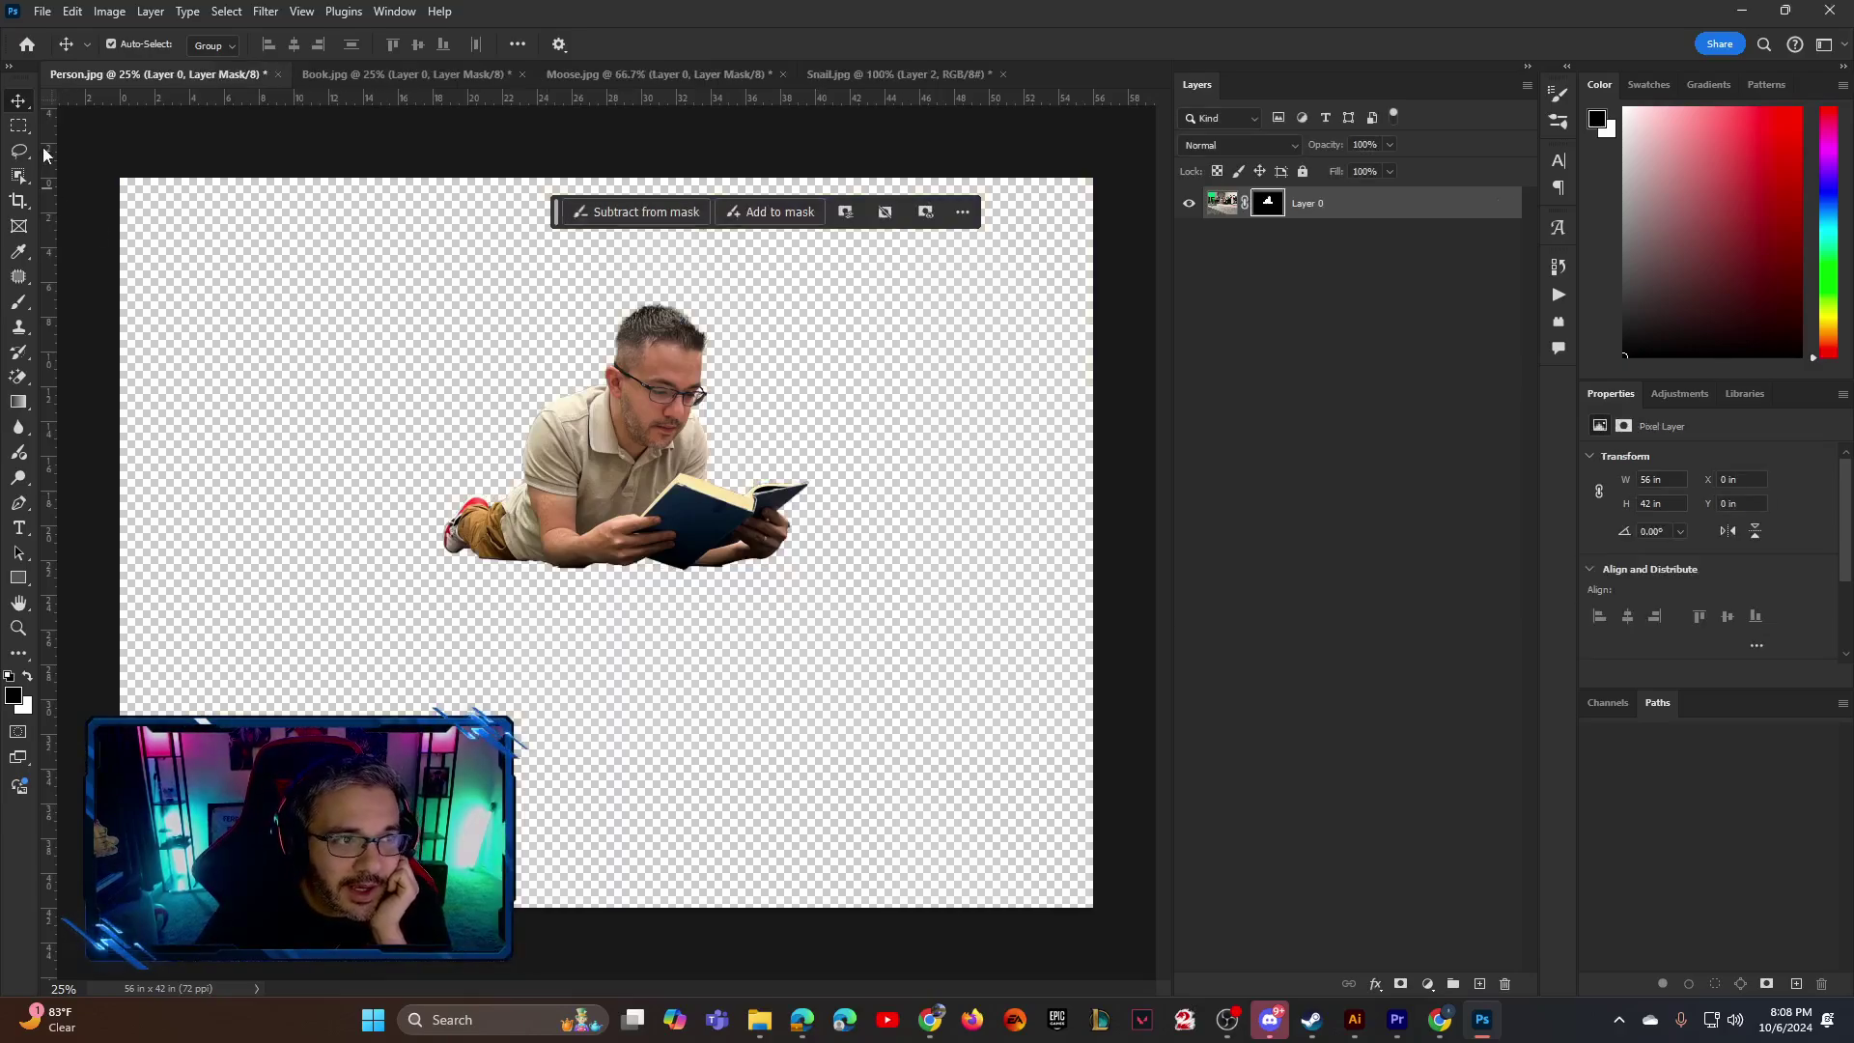
{"action": "left_click_drag", "start_coordinate": [585, 470], "coordinate": [843, 74]}
{"action": "left_click_drag", "start_coordinate": [469, 606], "coordinate": [469, 607]}
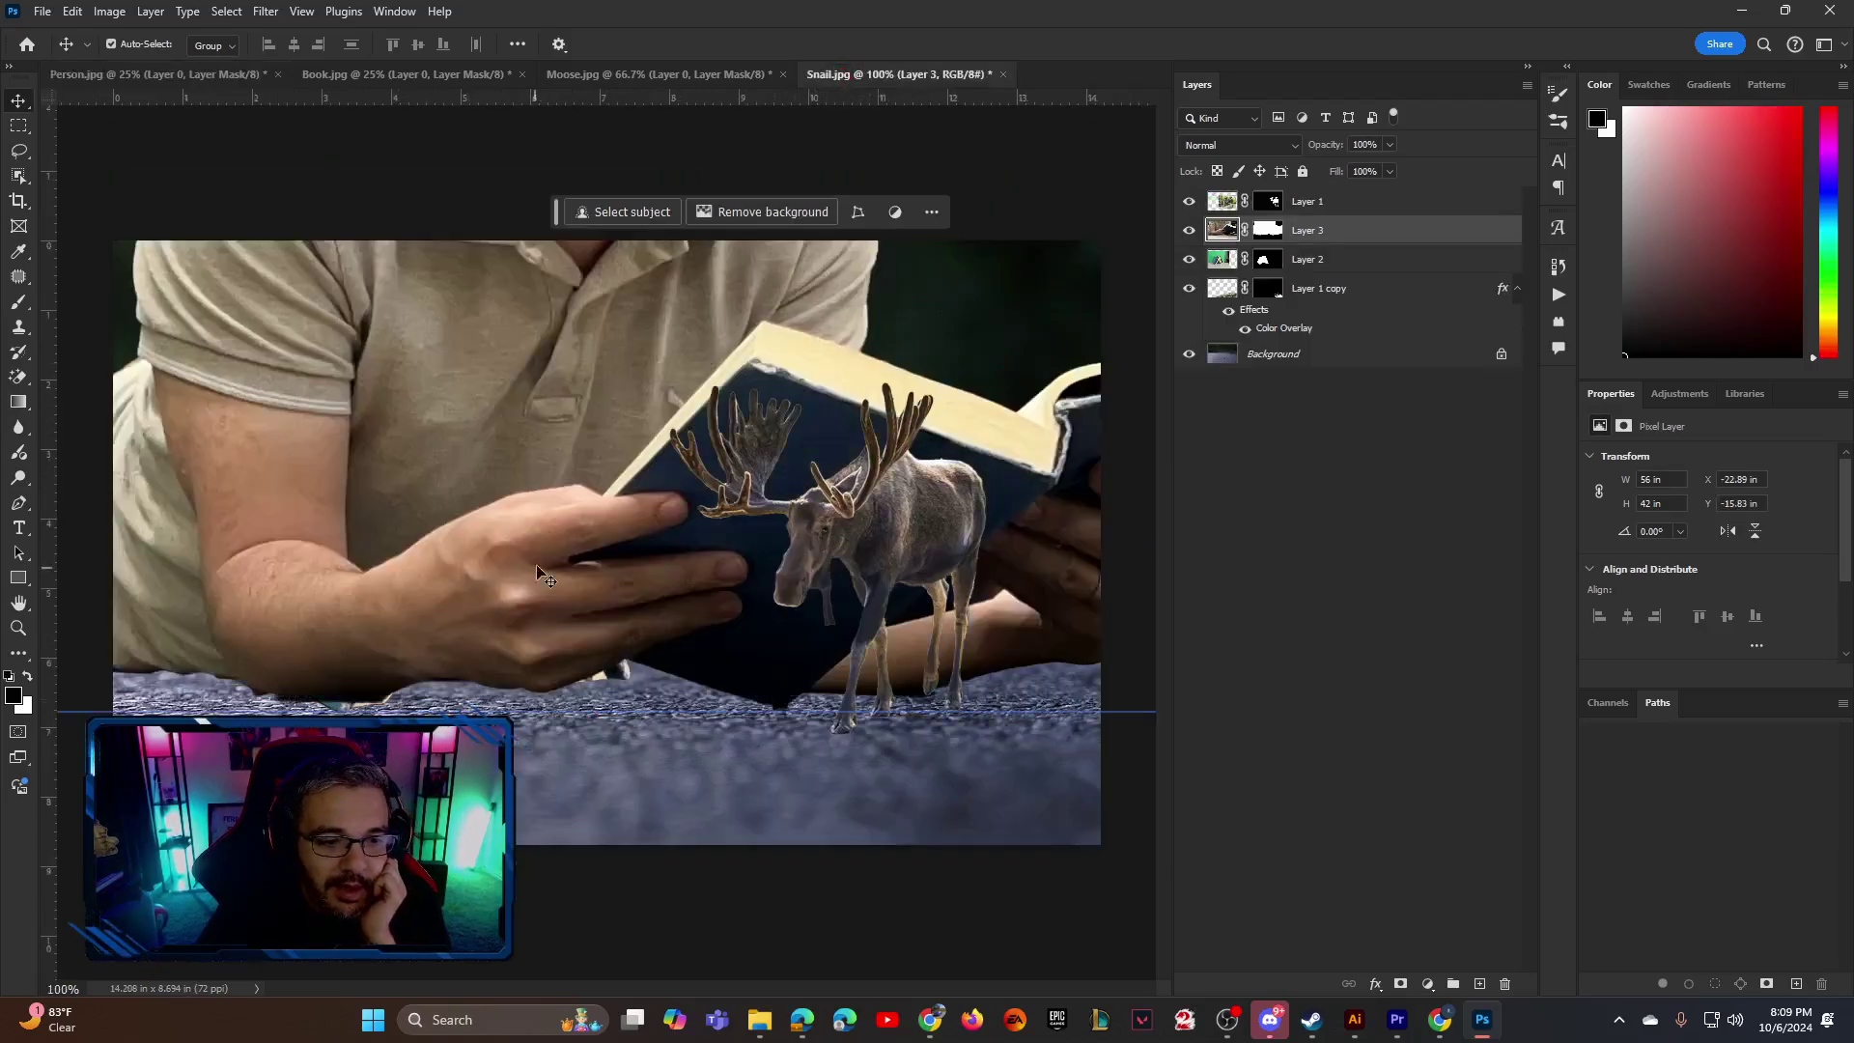
{"action": "left_click_drag", "start_coordinate": [483, 527], "coordinate": [529, 555]}
Scale the man's layer down proportionally to about 23% and move him over the book with Free Transform
{"action": "key", "text": "ctrl+minus"}
{"action": "key", "text": "ctrl+minus"}
{"action": "key", "text": "ctrl+minus"}
{"action": "key", "text": "ctrl+minus"}
{"action": "key", "text": "ctrl+minus"}
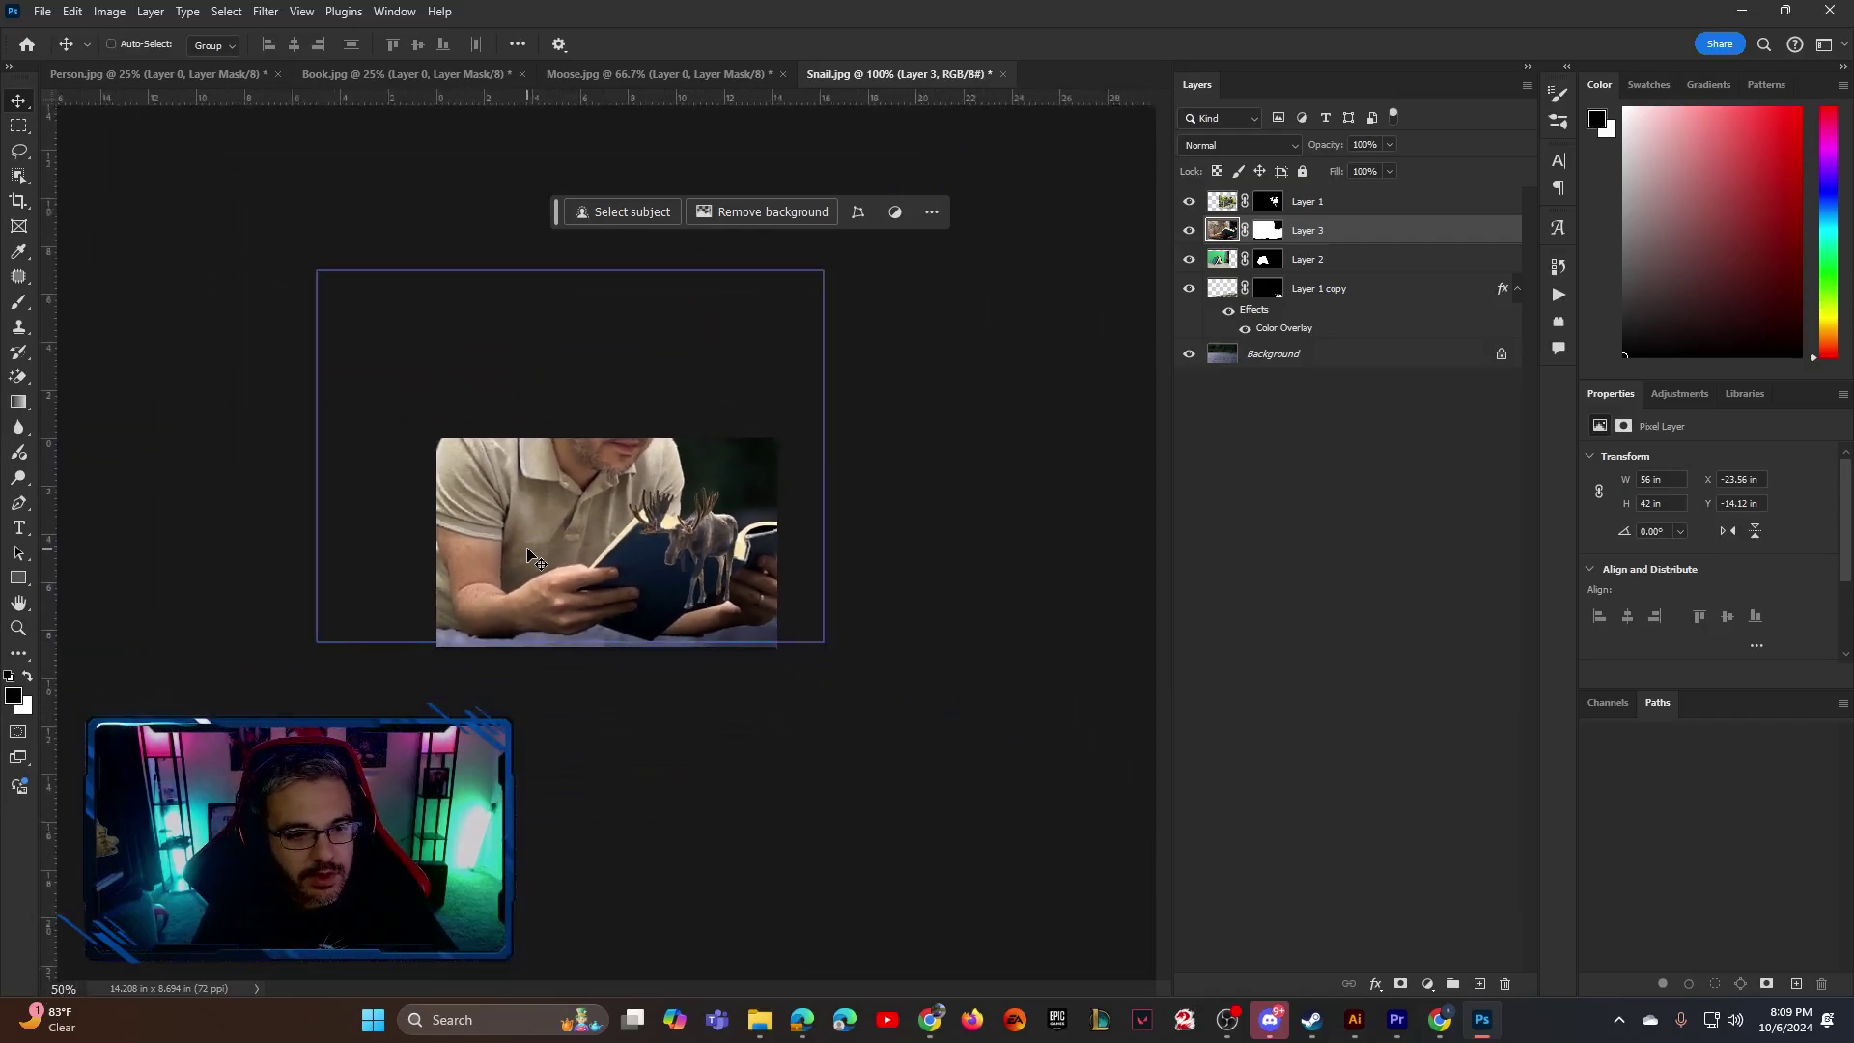
{"action": "key", "text": "ctrl+t"}
{"action": "left_click_drag", "start_coordinate": [900, 329], "coordinate": [399, 699]}
{"action": "left_click_drag", "start_coordinate": [352, 743], "coordinate": [607, 551]}
Reduce the man to about 19% and position him lying in the opening of the book tent
{"action": "key", "text": "ctrl+plus"}
{"action": "key", "text": "ctrl+plus"}
{"action": "key", "text": "ctrl+plus"}
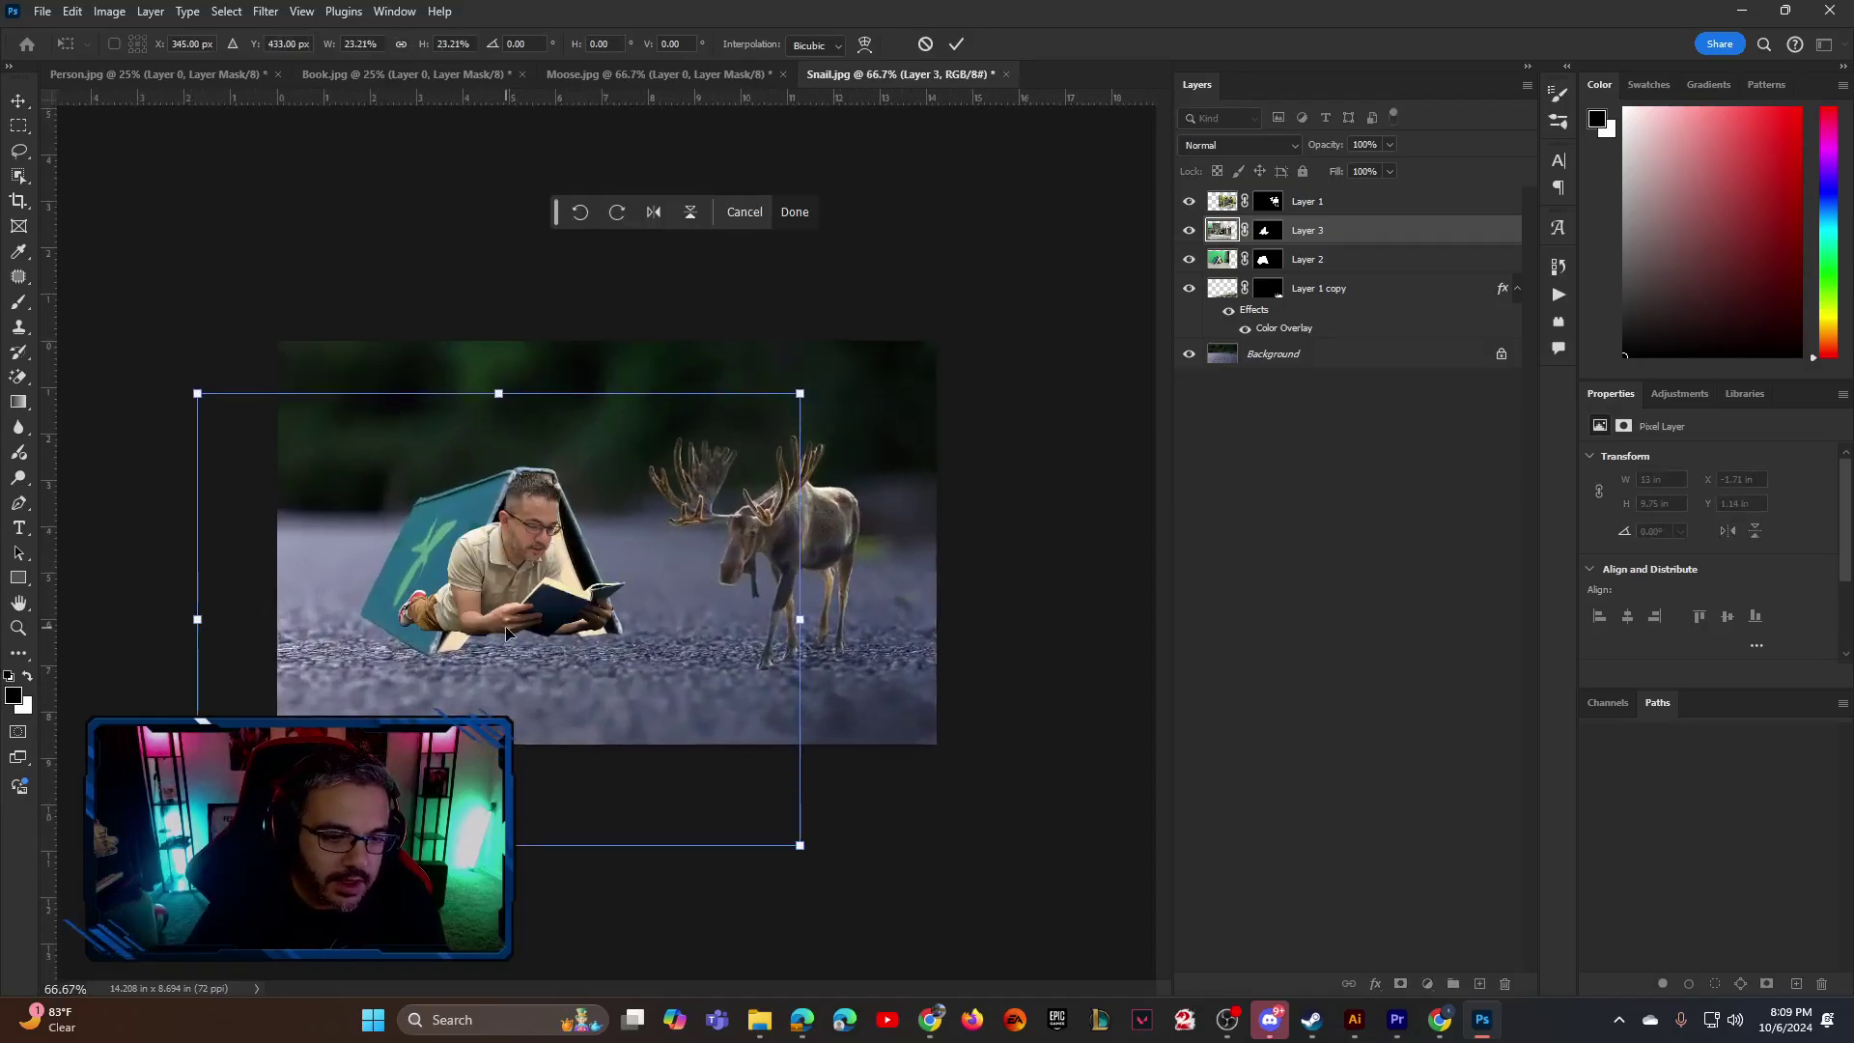
{"action": "left_click_drag", "start_coordinate": [765, 396], "coordinate": [693, 511]}
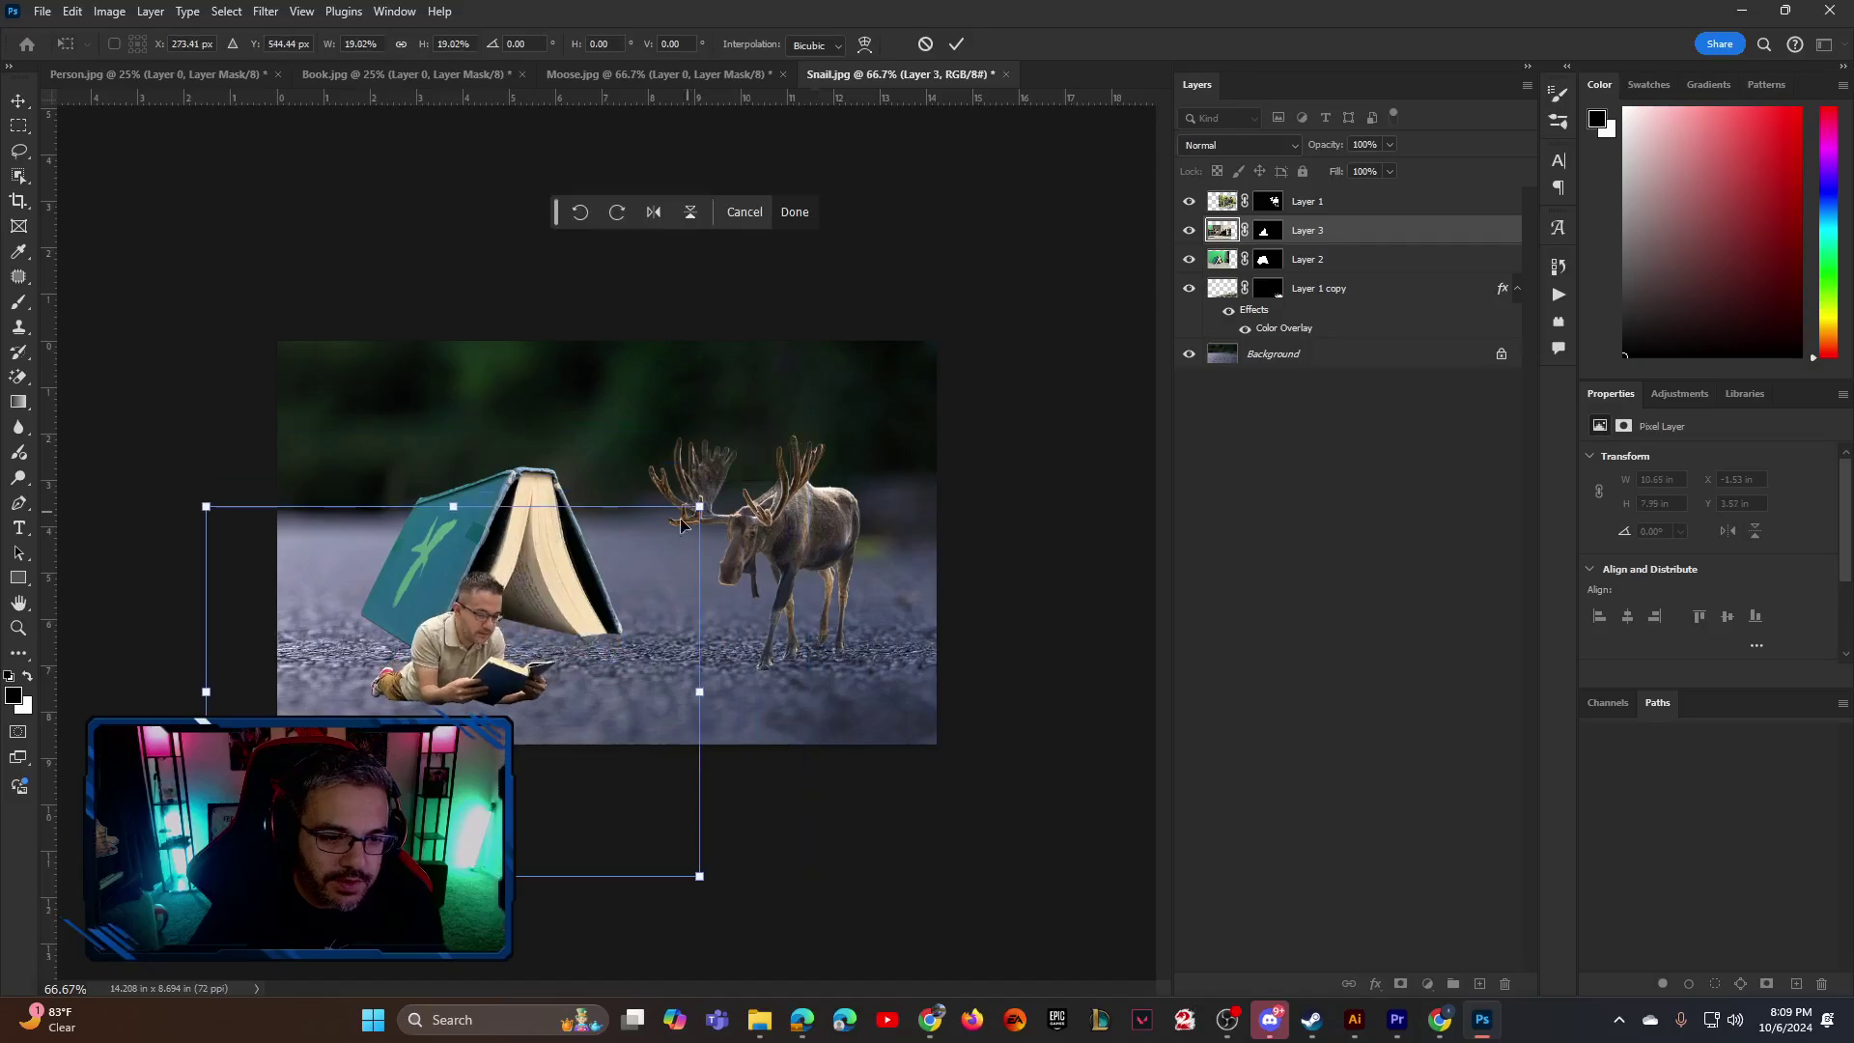
{"action": "left_click_drag", "start_coordinate": [507, 679], "coordinate": [526, 626]}
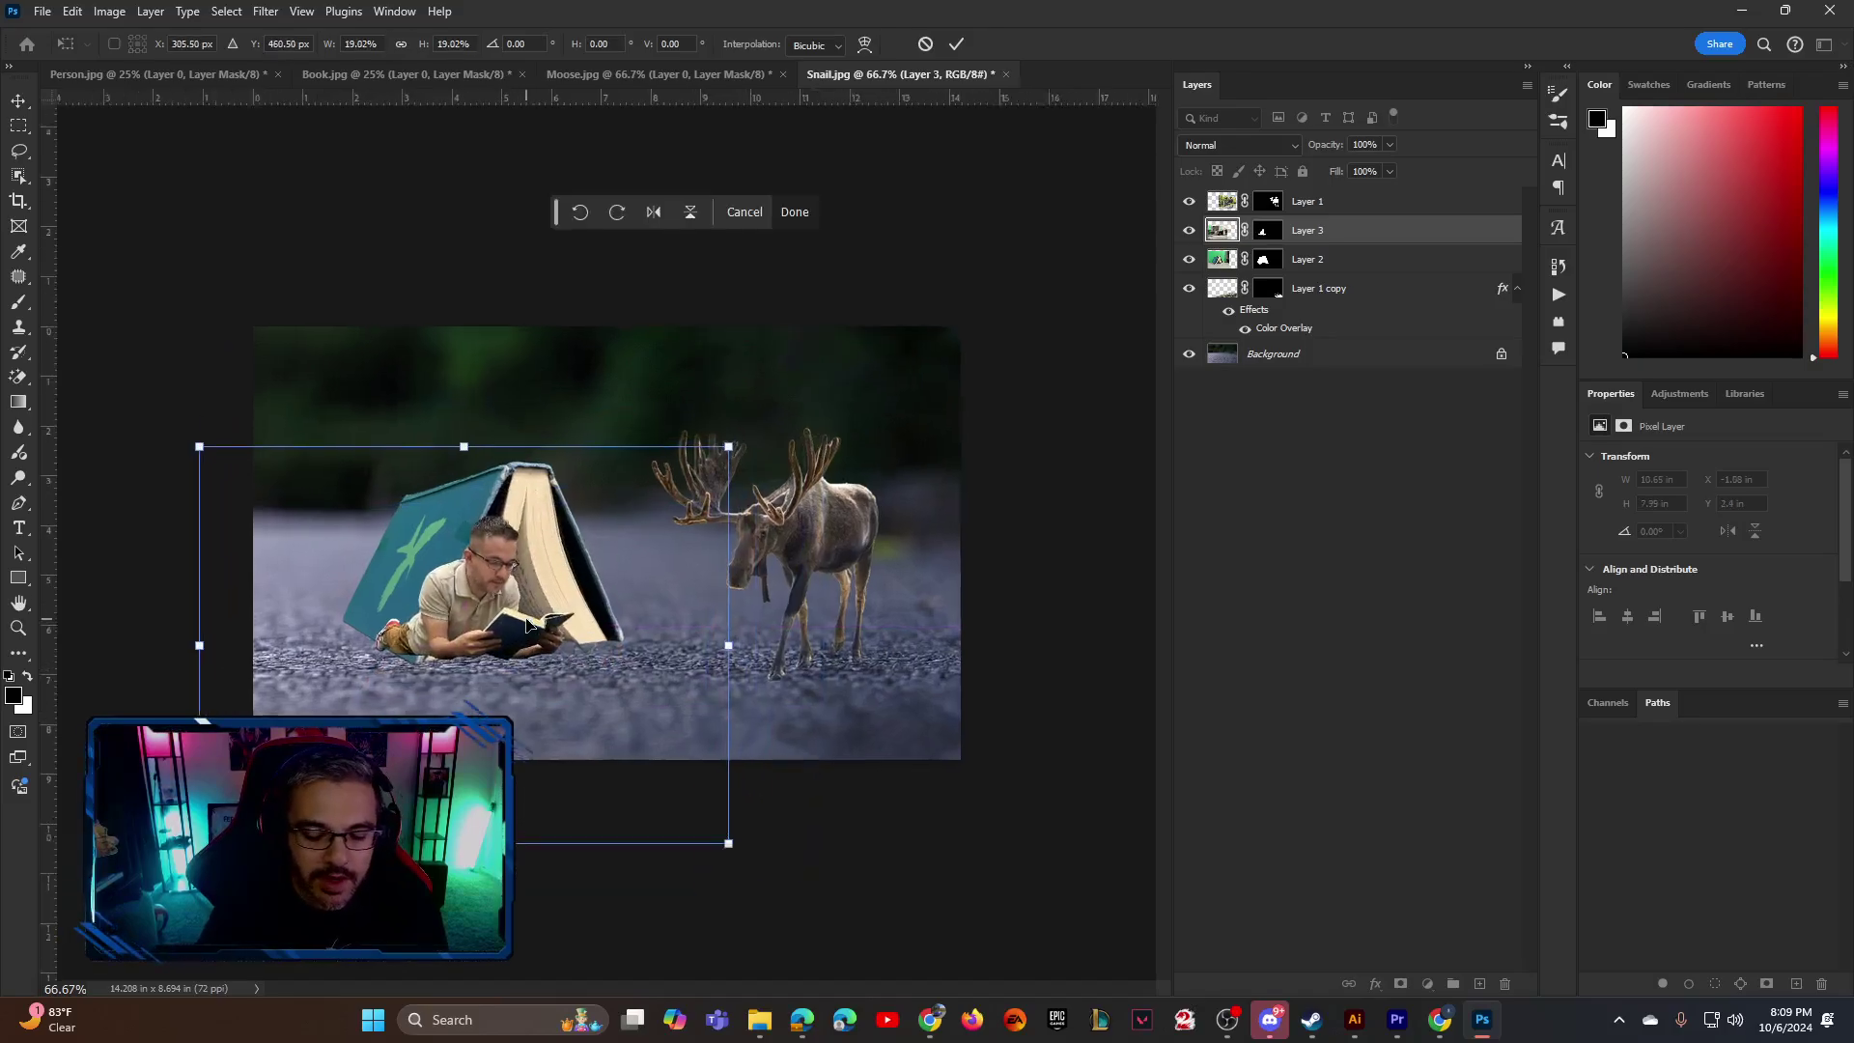
{"action": "scroll", "coordinate": [526, 626], "scroll_direction": "up", "scroll_amount": 5}
{"action": "left_click_drag", "start_coordinate": [111, 744], "coordinate": [539, 668]}
{"action": "scroll", "coordinate": [637, 634], "scroll_direction": "down", "scroll_amount": 5}
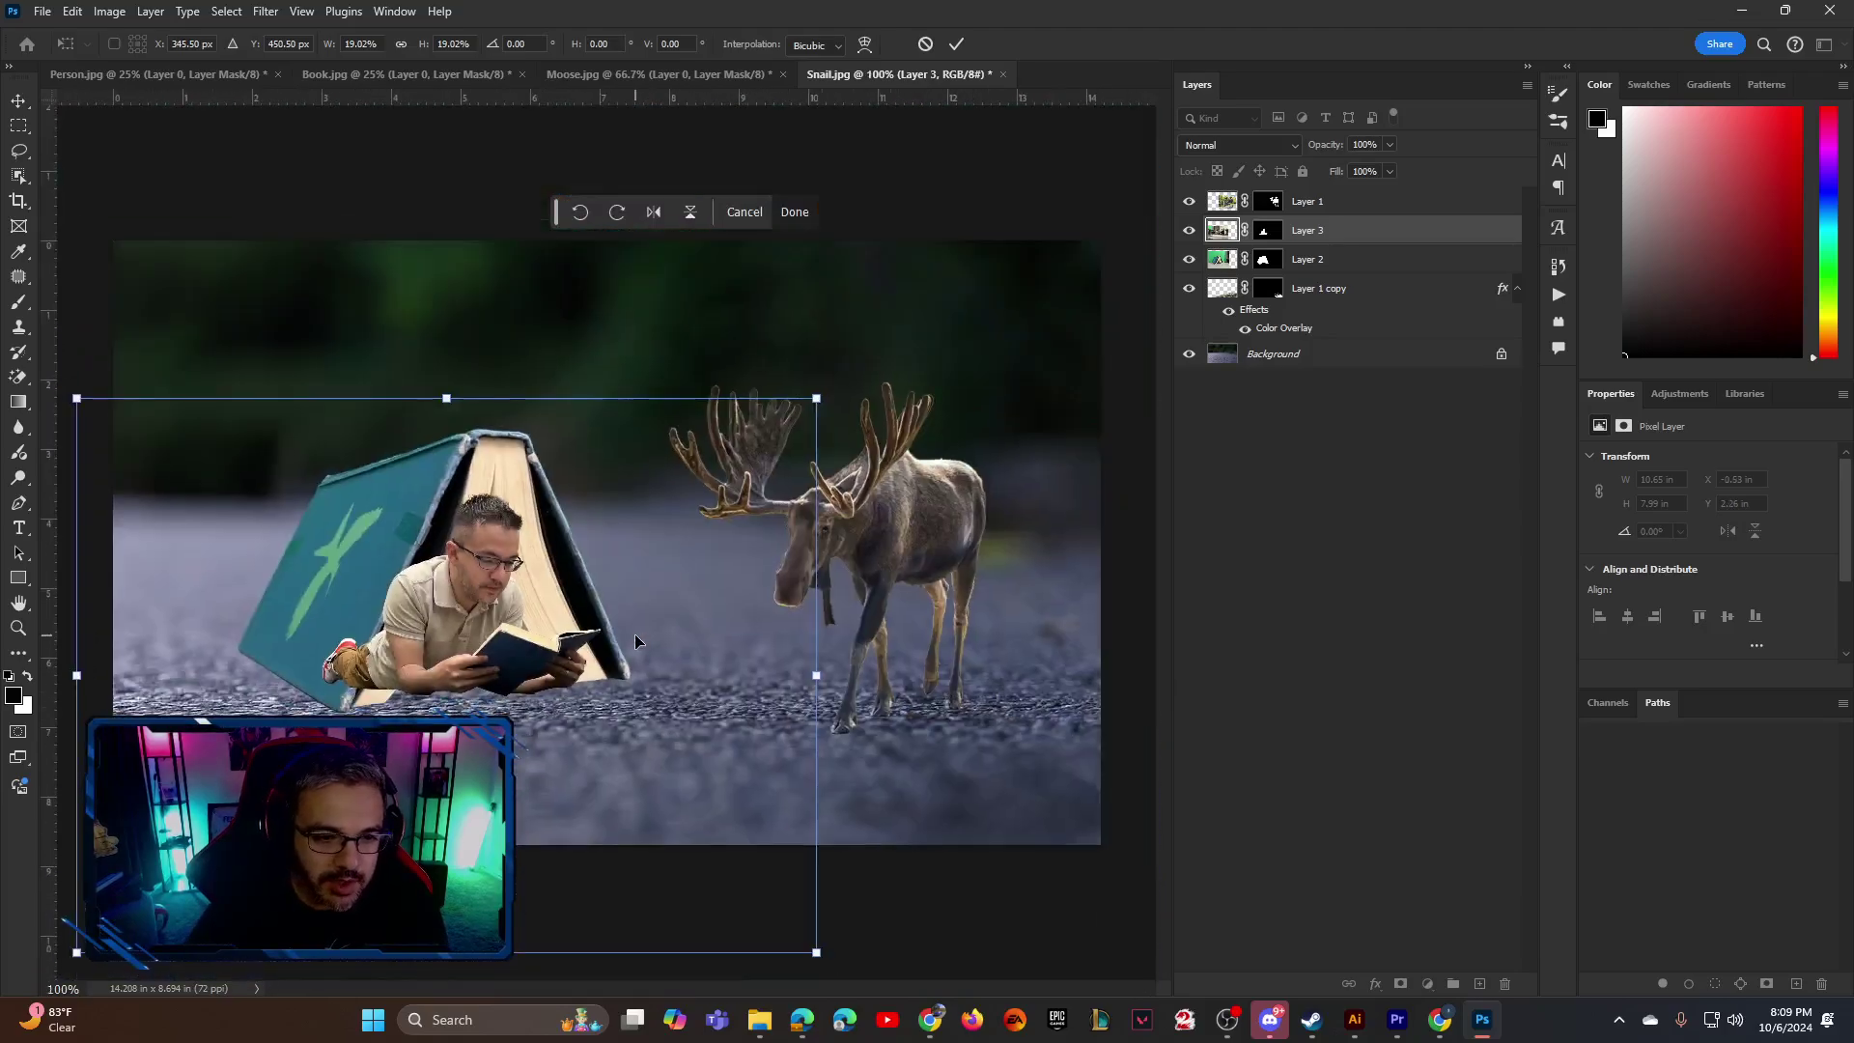
{"action": "left_click_drag", "start_coordinate": [471, 606], "coordinate": [495, 621]}
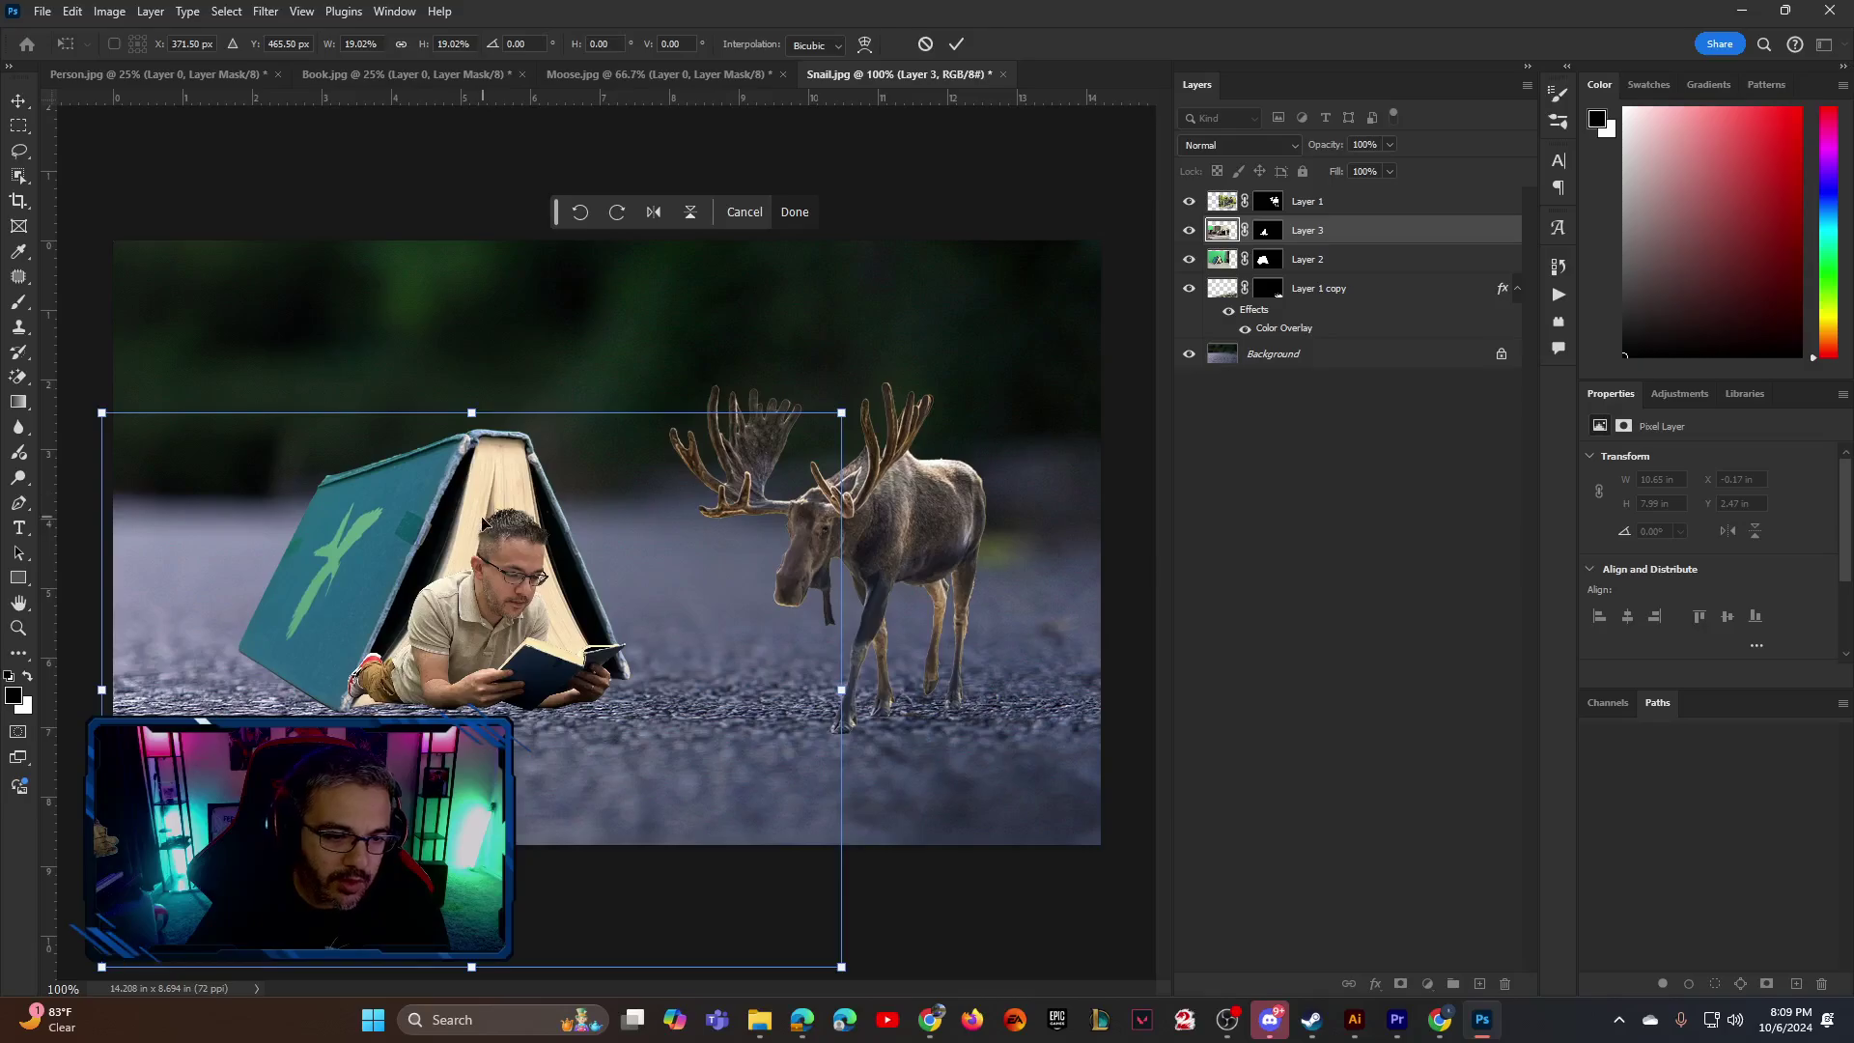
{"action": "mouse_move", "coordinate": [486, 523]}
{"action": "left_mouse_down"}
{"action": "mouse_move", "coordinate": [410, 529]}
{"action": "mouse_move", "coordinate": [484, 520]}
{"action": "left_mouse_up"}
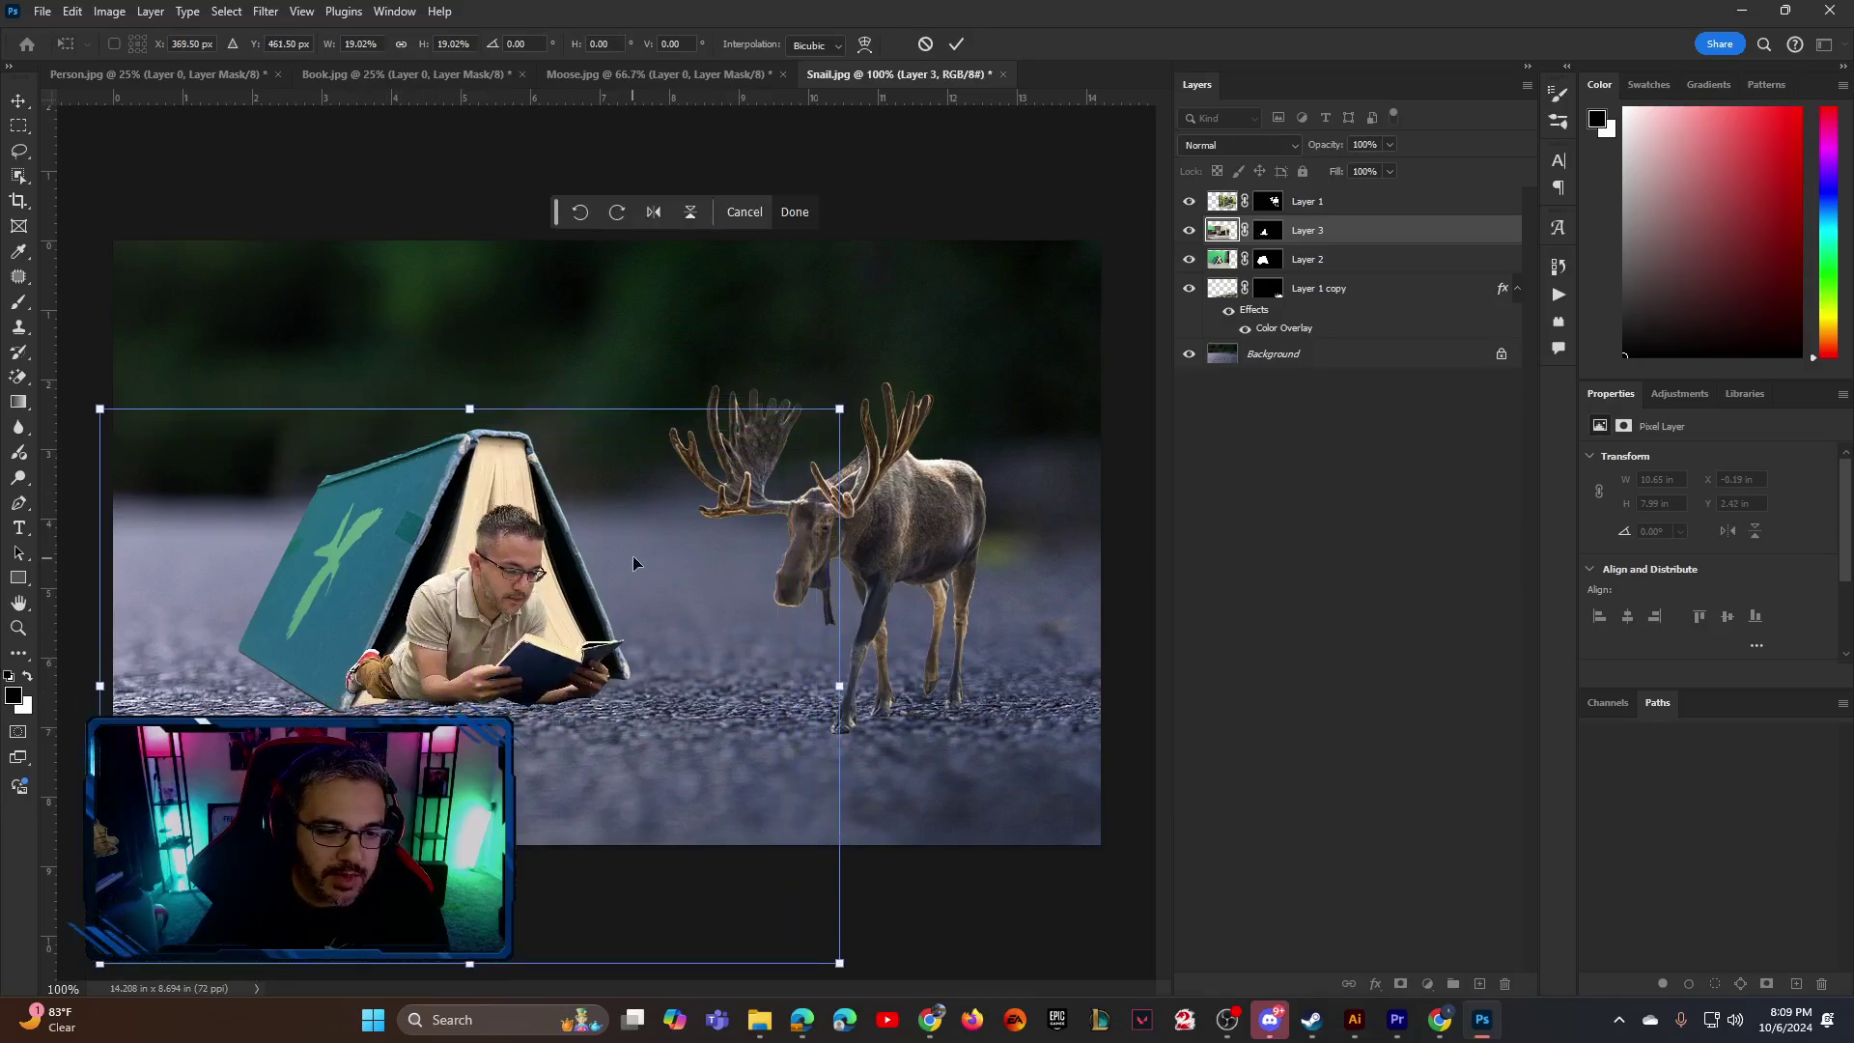
Shrink the man further to about 14.8%, place him between the book's pages, and apply the transform
{"action": "left_click_drag", "start_coordinate": [529, 618], "coordinate": [726, 516]}
{"action": "key", "text": "ctrl+plus"}
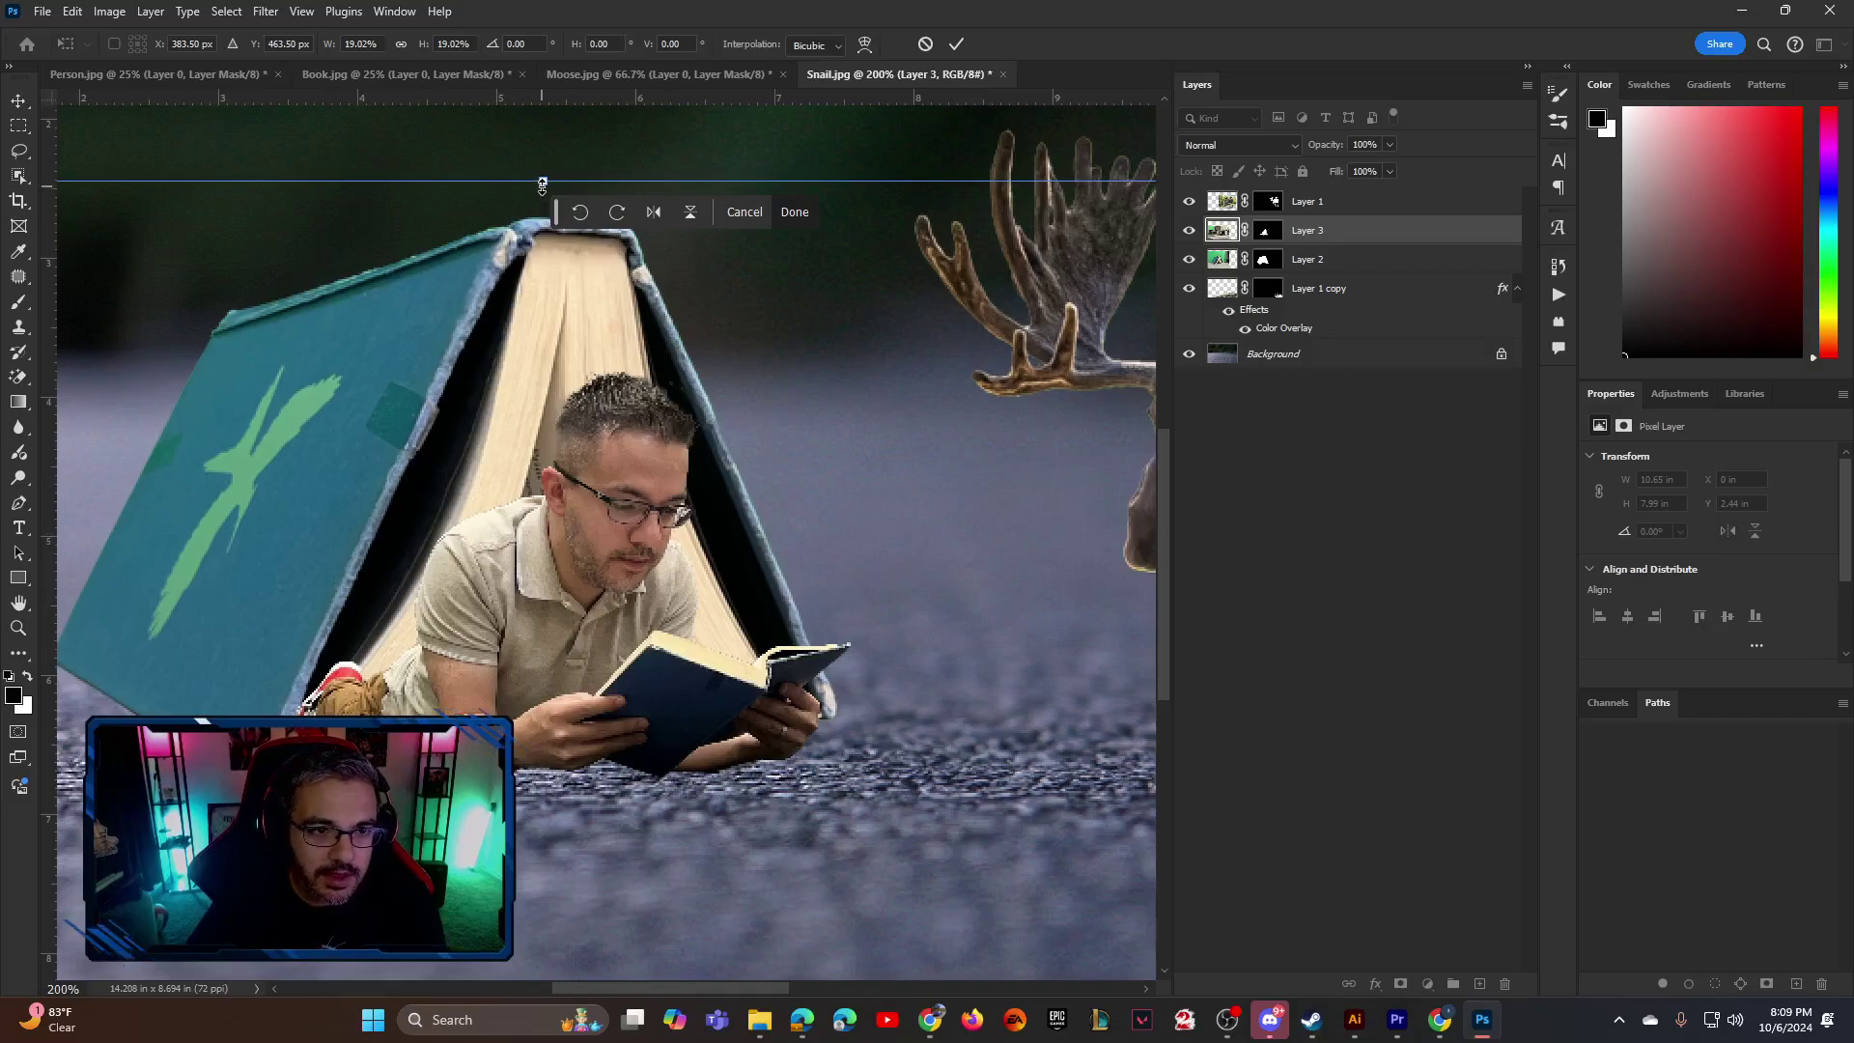
{"action": "left_click_drag", "start_coordinate": [542, 183], "coordinate": [542, 304]}
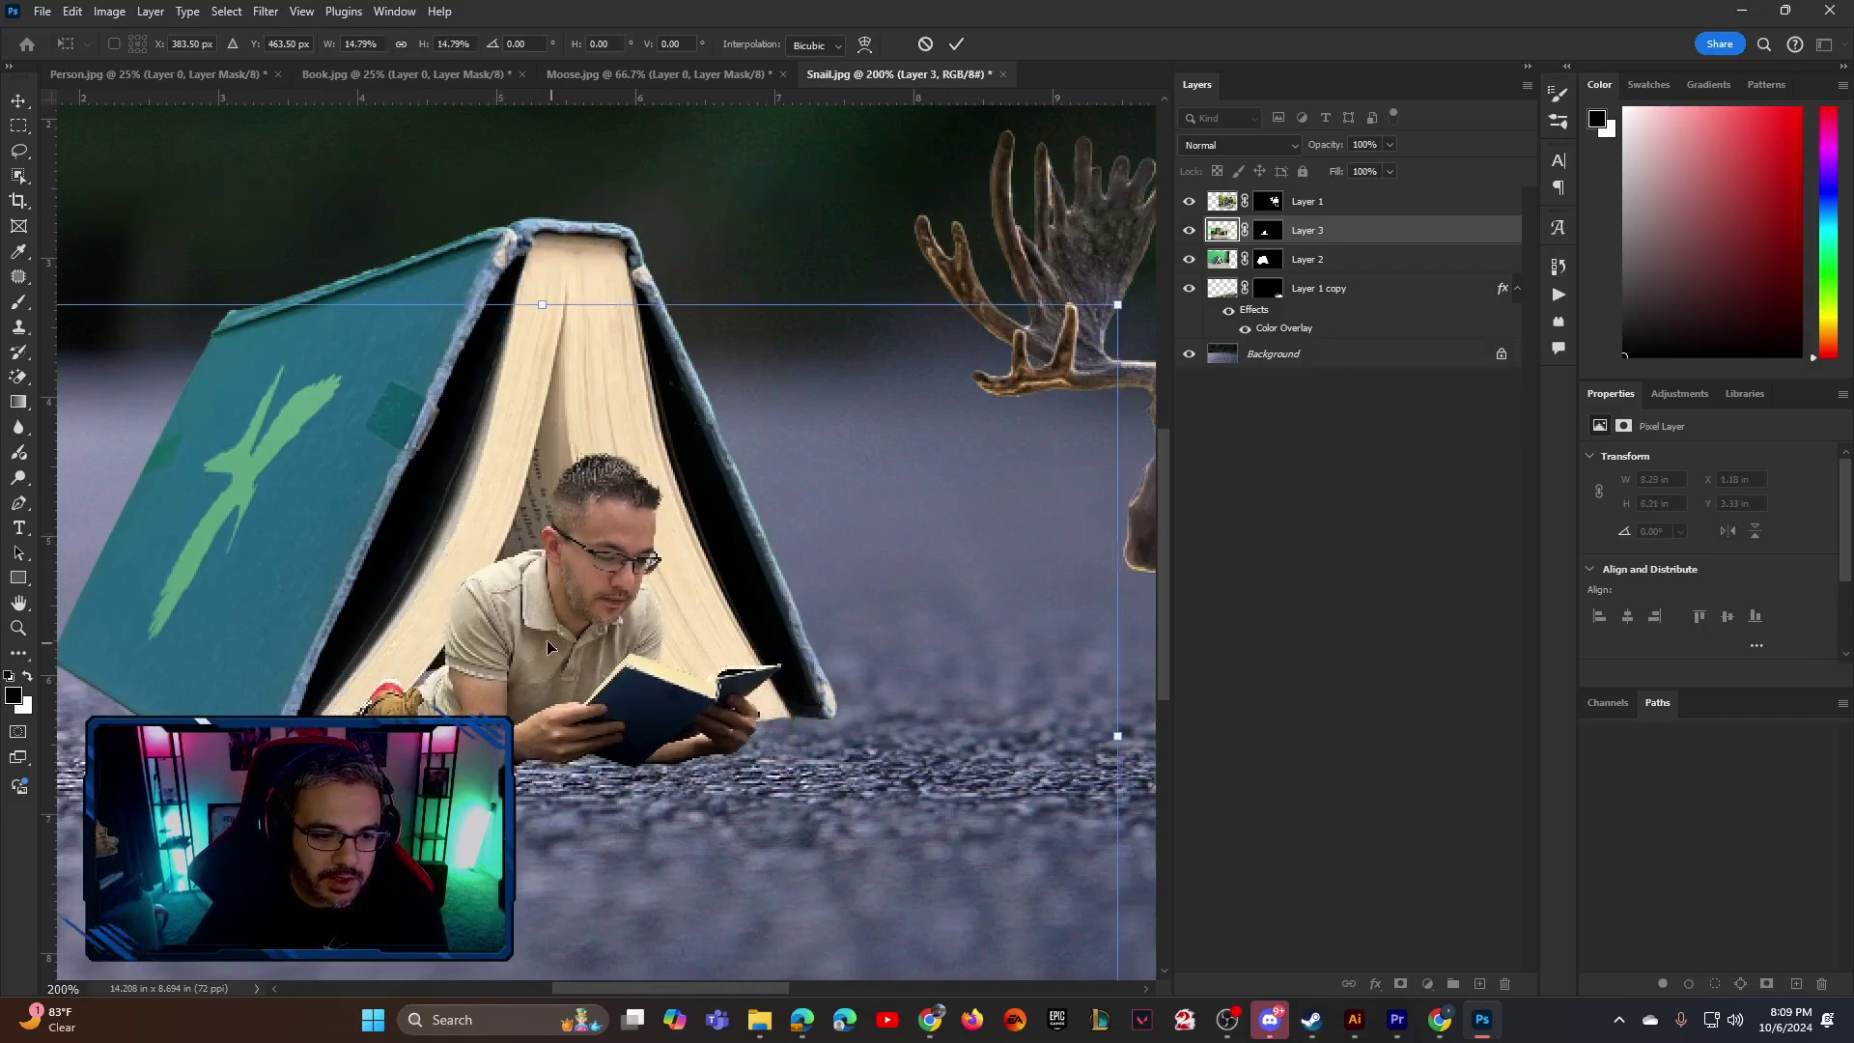
{"action": "left_click_drag", "start_coordinate": [547, 647], "coordinate": [542, 642]}
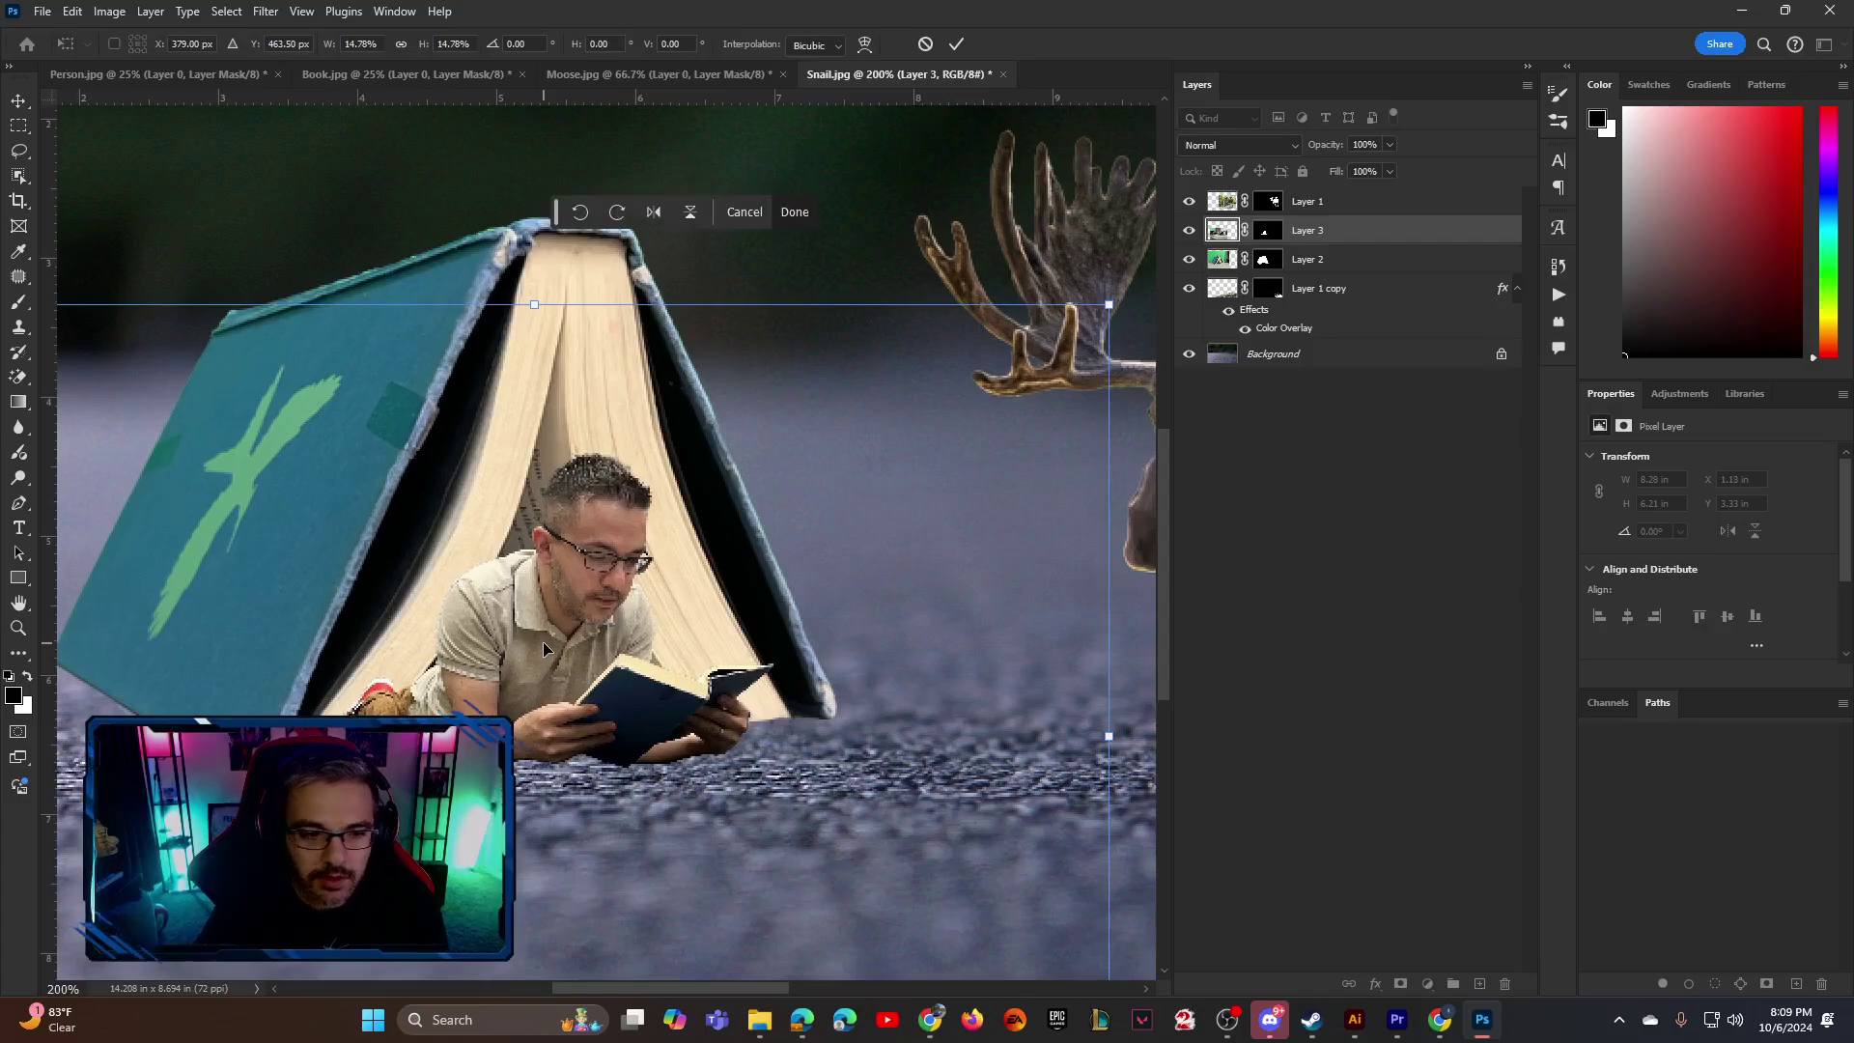
{"action": "key", "text": "Return"}
{"action": "left_click_drag", "start_coordinate": [593, 634], "coordinate": [593, 633]}
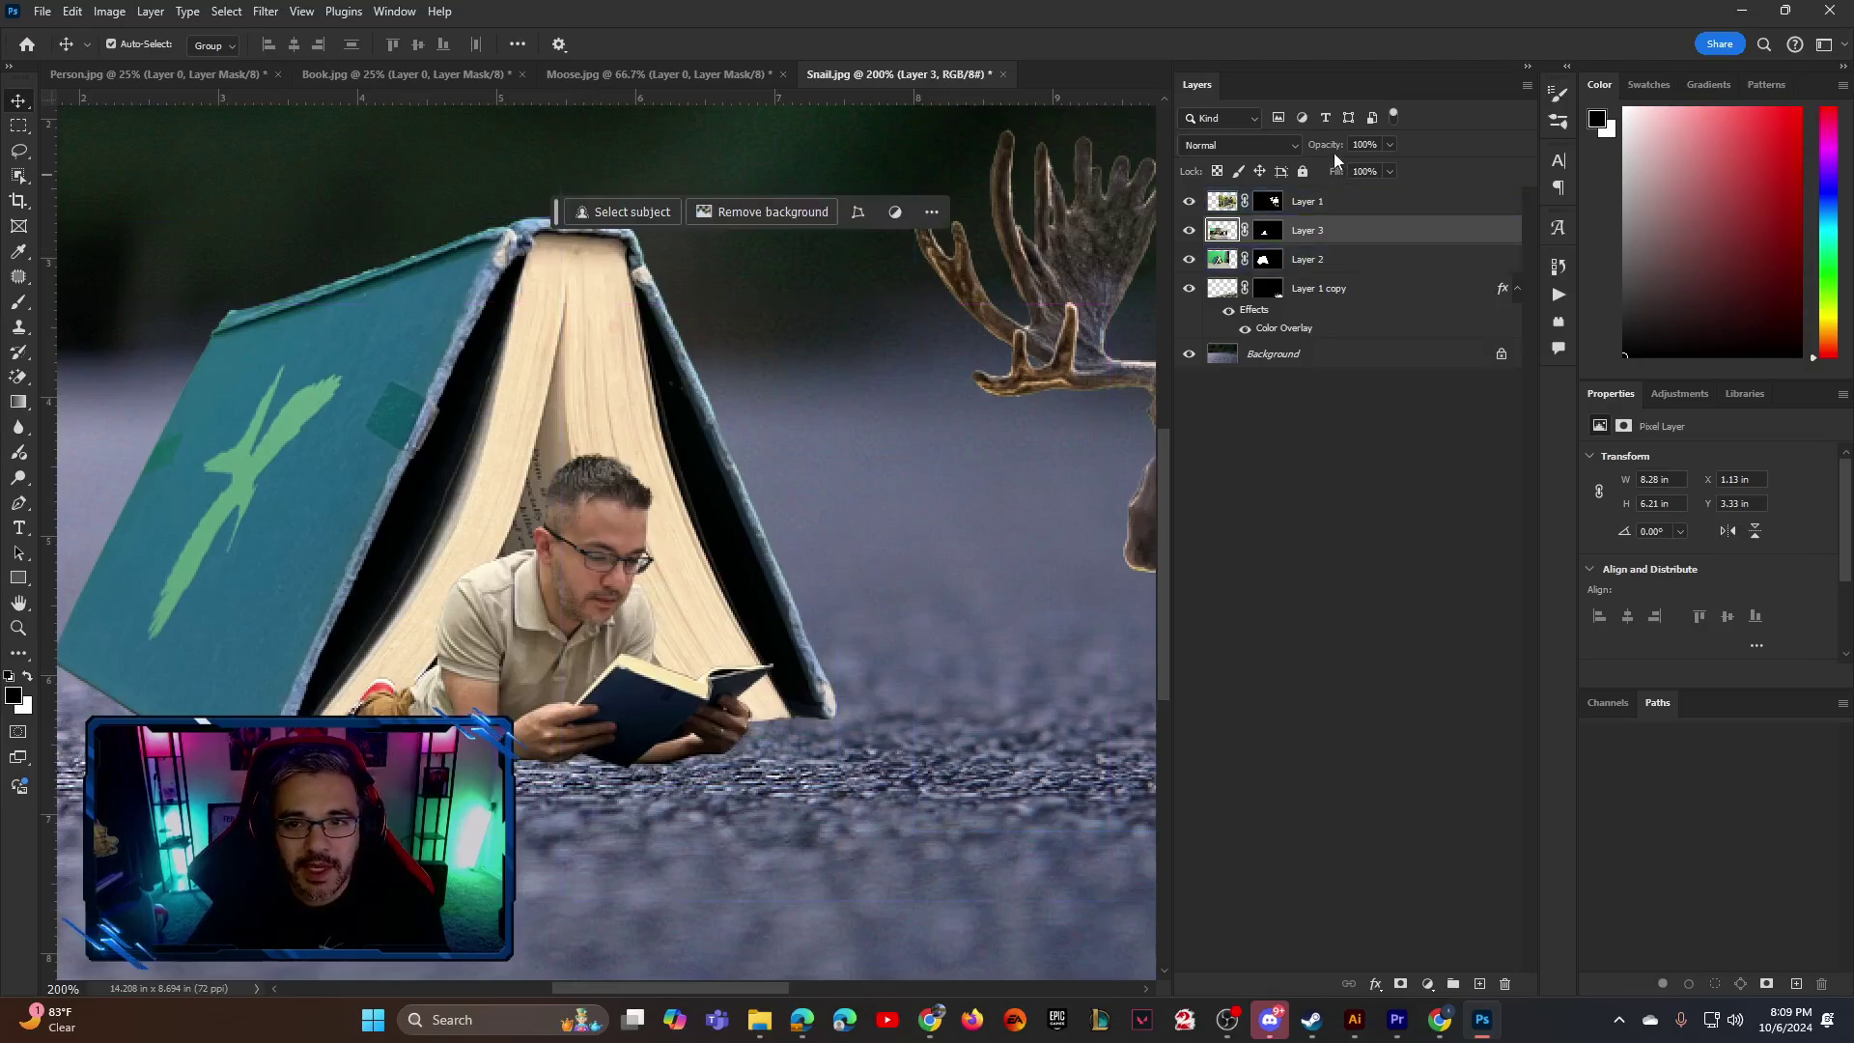
Lower Layer 3's opacity to 40% and target its layer mask with the Brush Tool
{"action": "left_click", "coordinate": [1390, 145]}
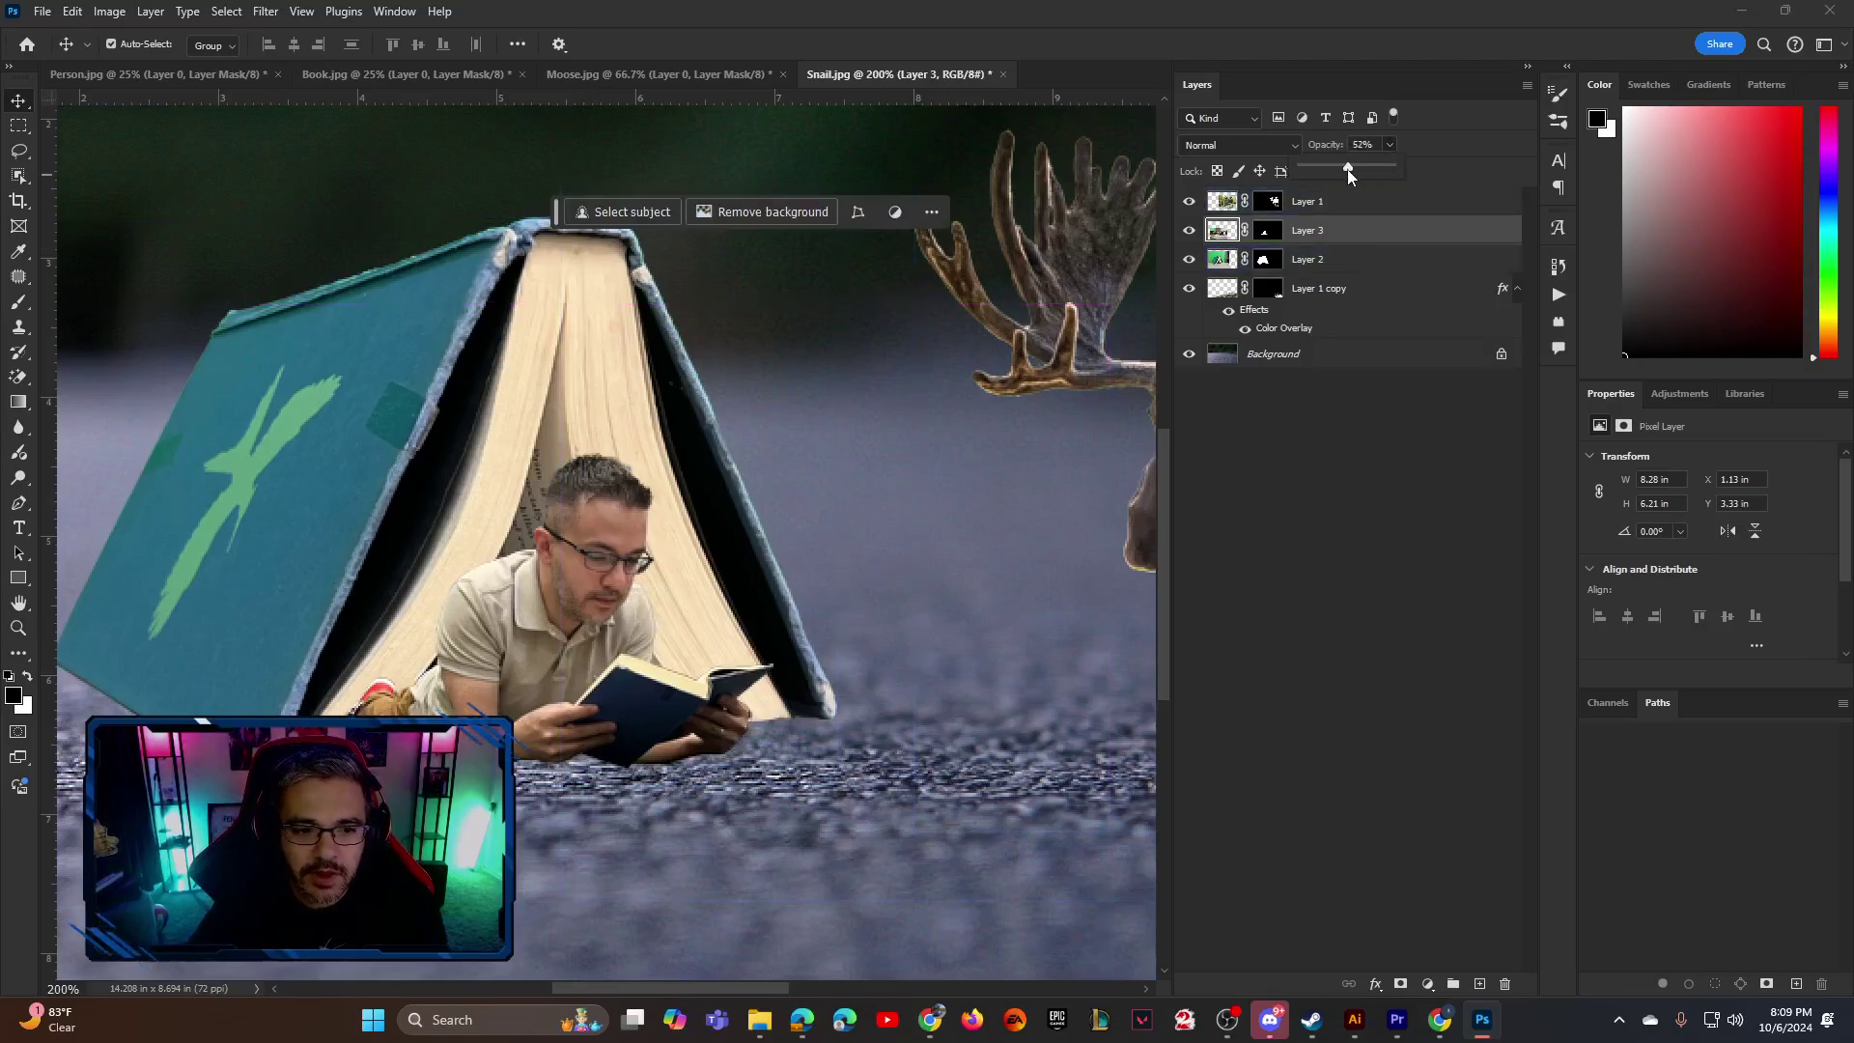
{"action": "left_click_drag", "start_coordinate": [1348, 169], "coordinate": [1335, 170]}
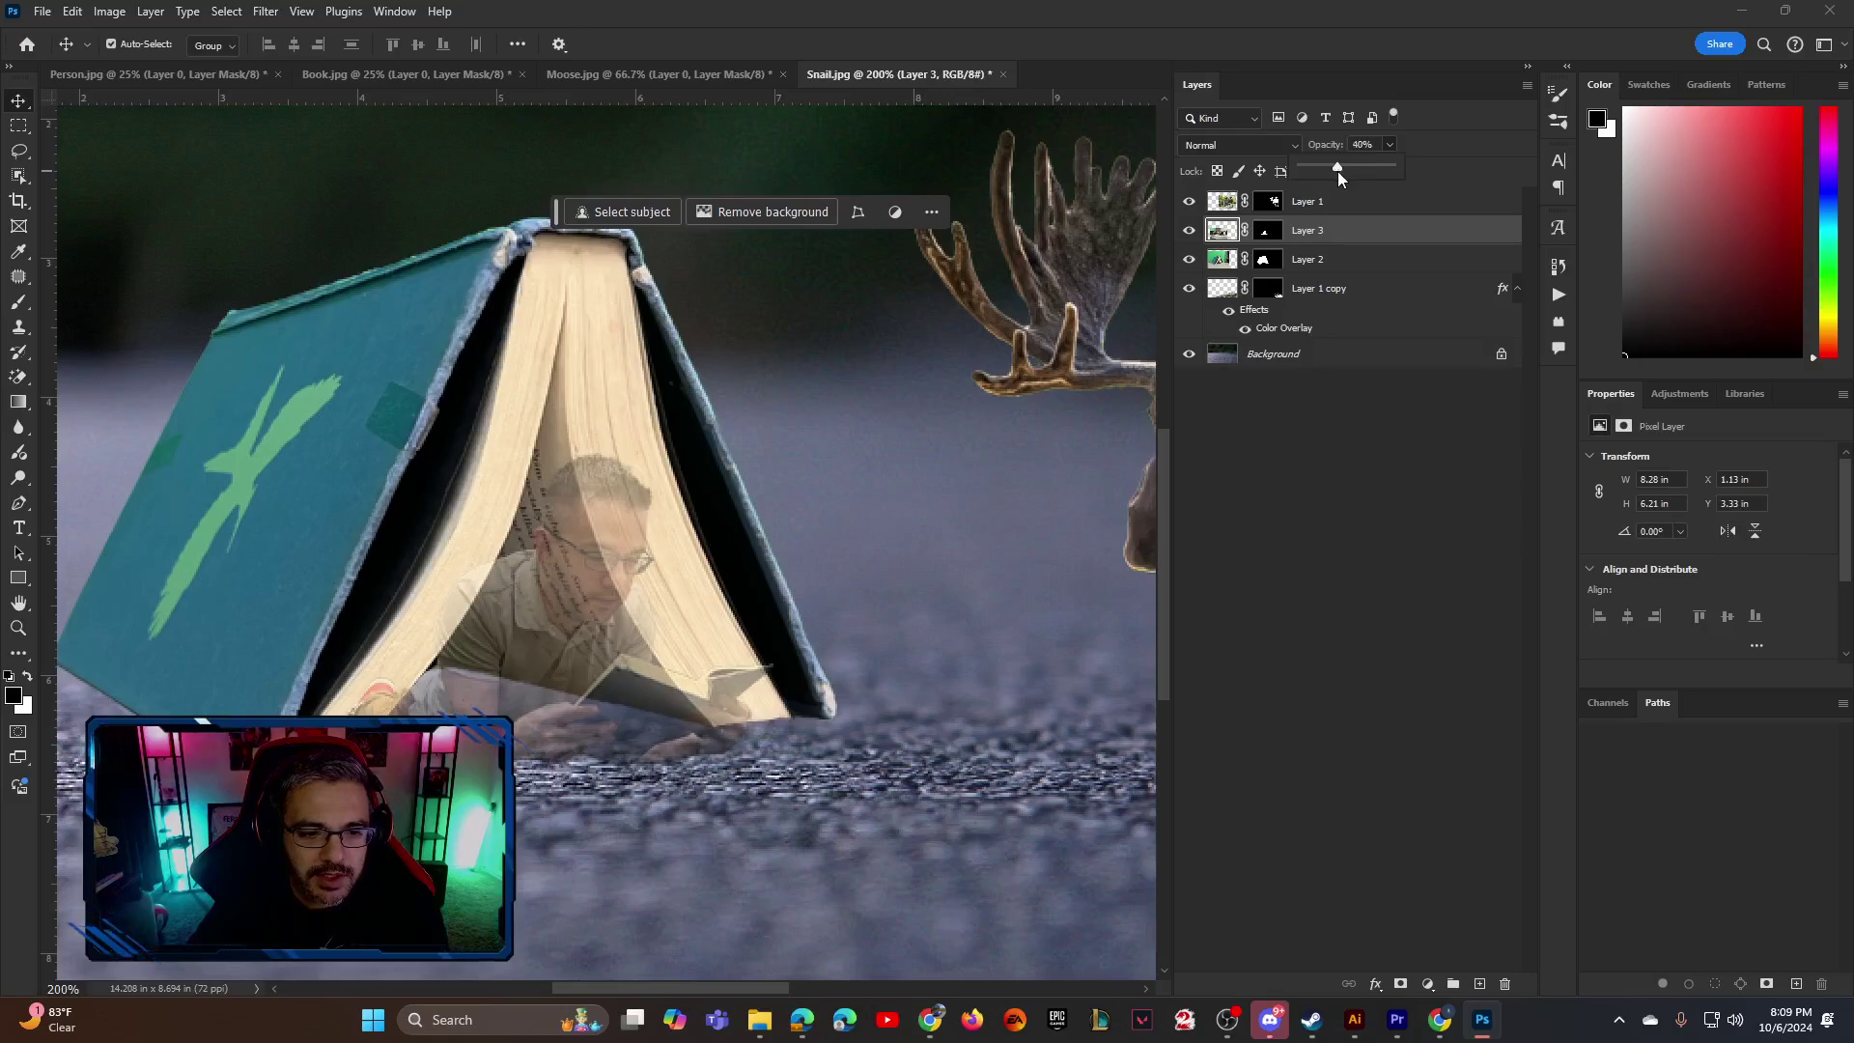
{"action": "left_click", "coordinate": [1268, 230]}
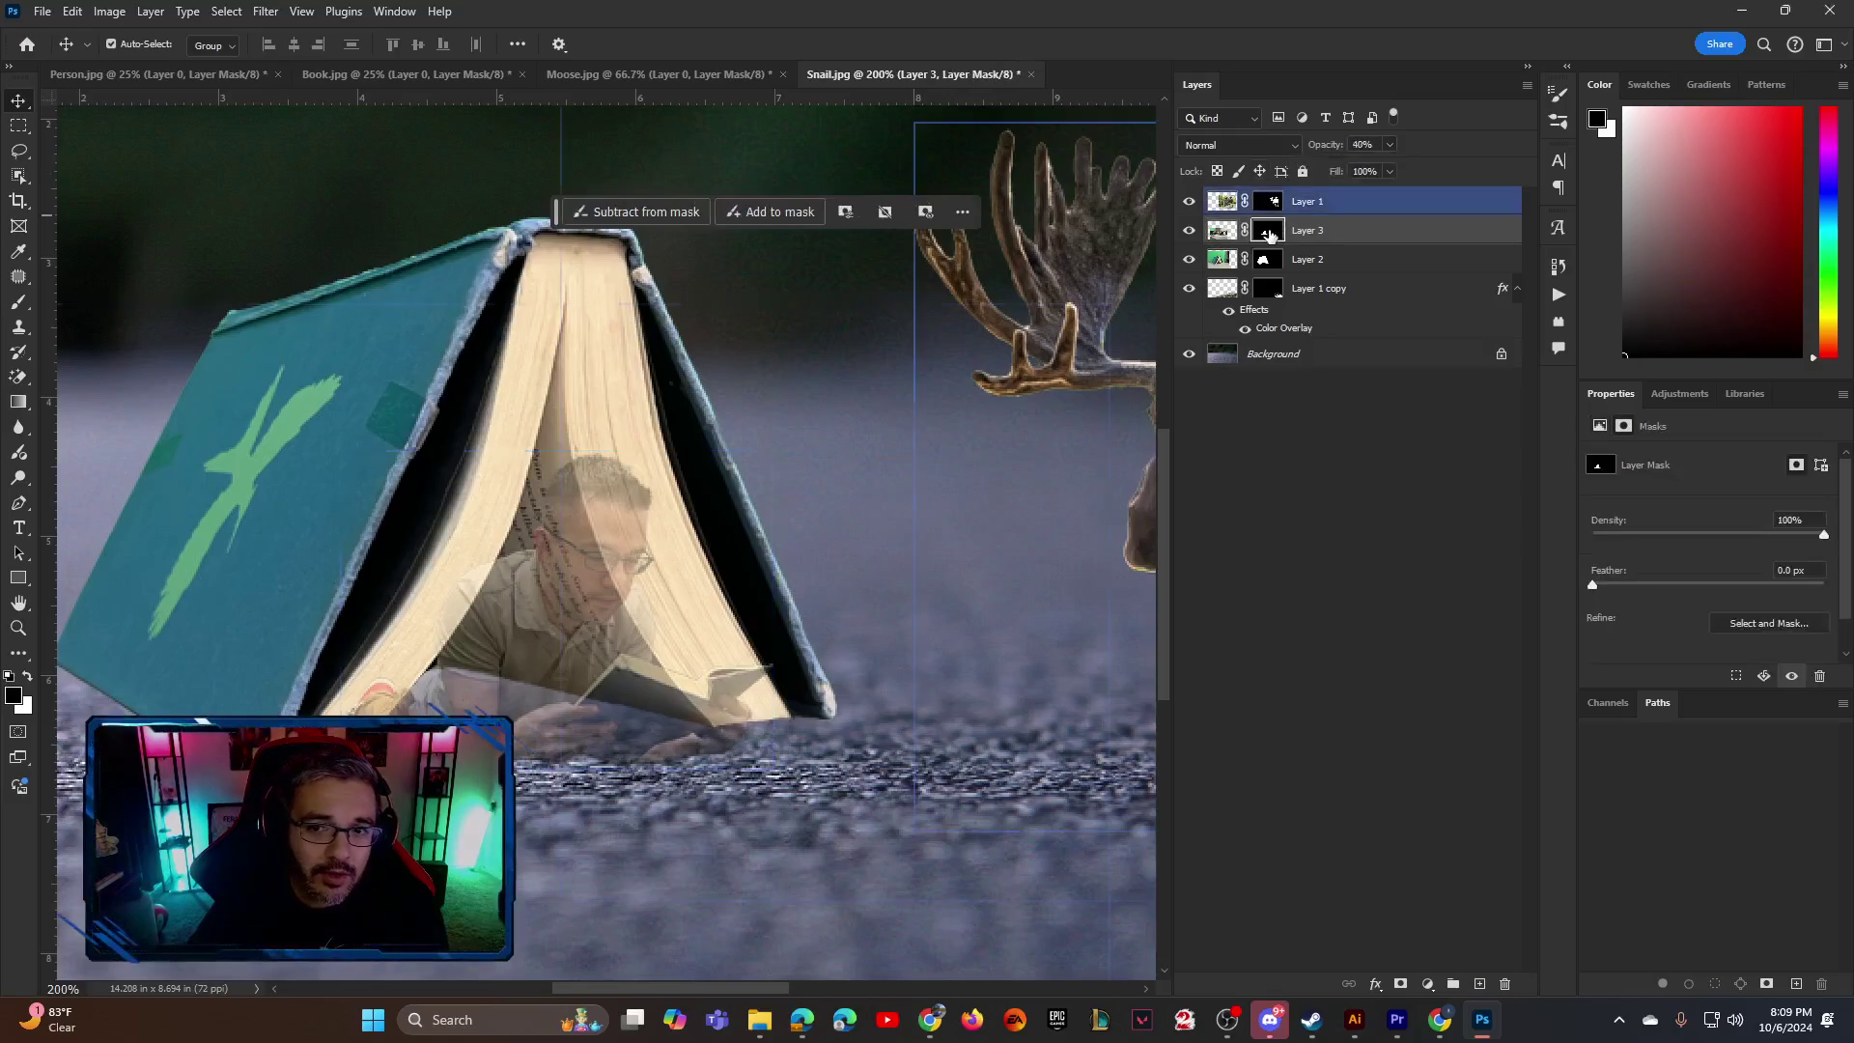
{"action": "left_click", "coordinate": [20, 307]}
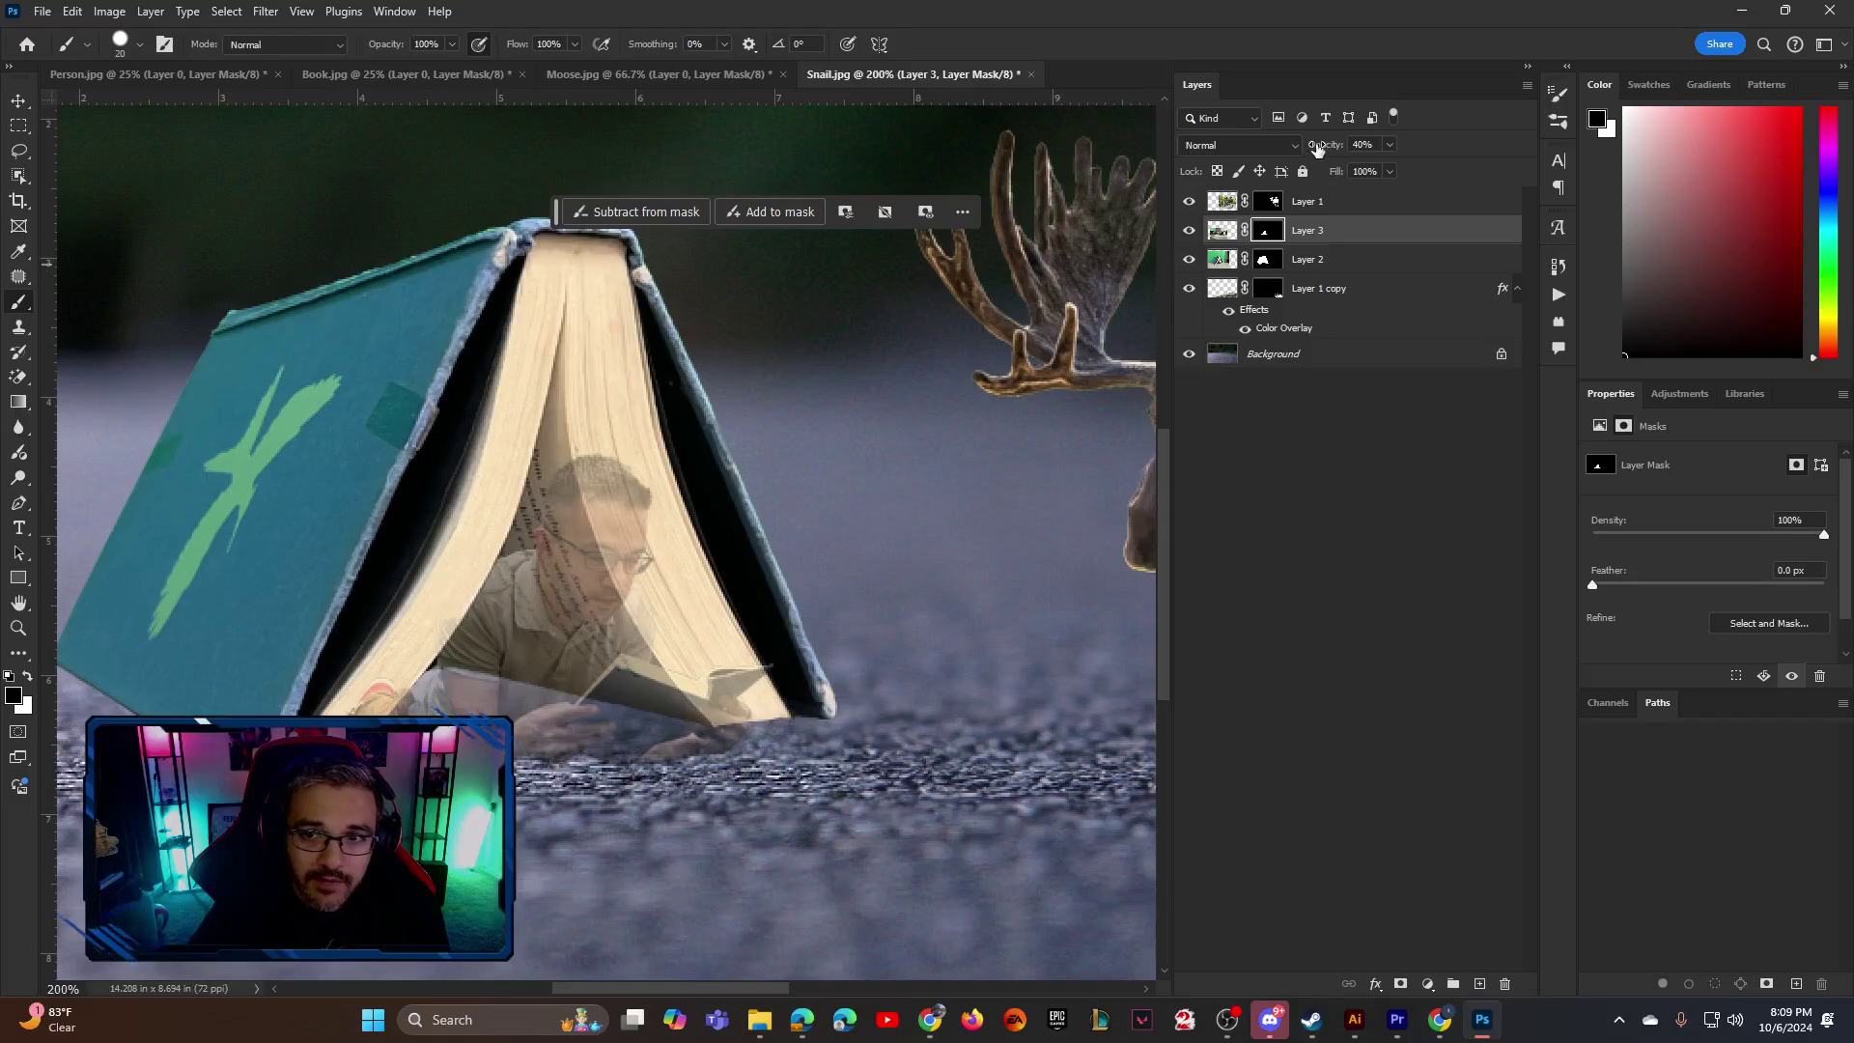
Brush black on Layer 3's mask where the man's shoe and leg overlap the book page, and bring the layer's opacity back to 100%
{"action": "left_click_drag", "start_coordinate": [1318, 147], "coordinate": [1329, 152]}
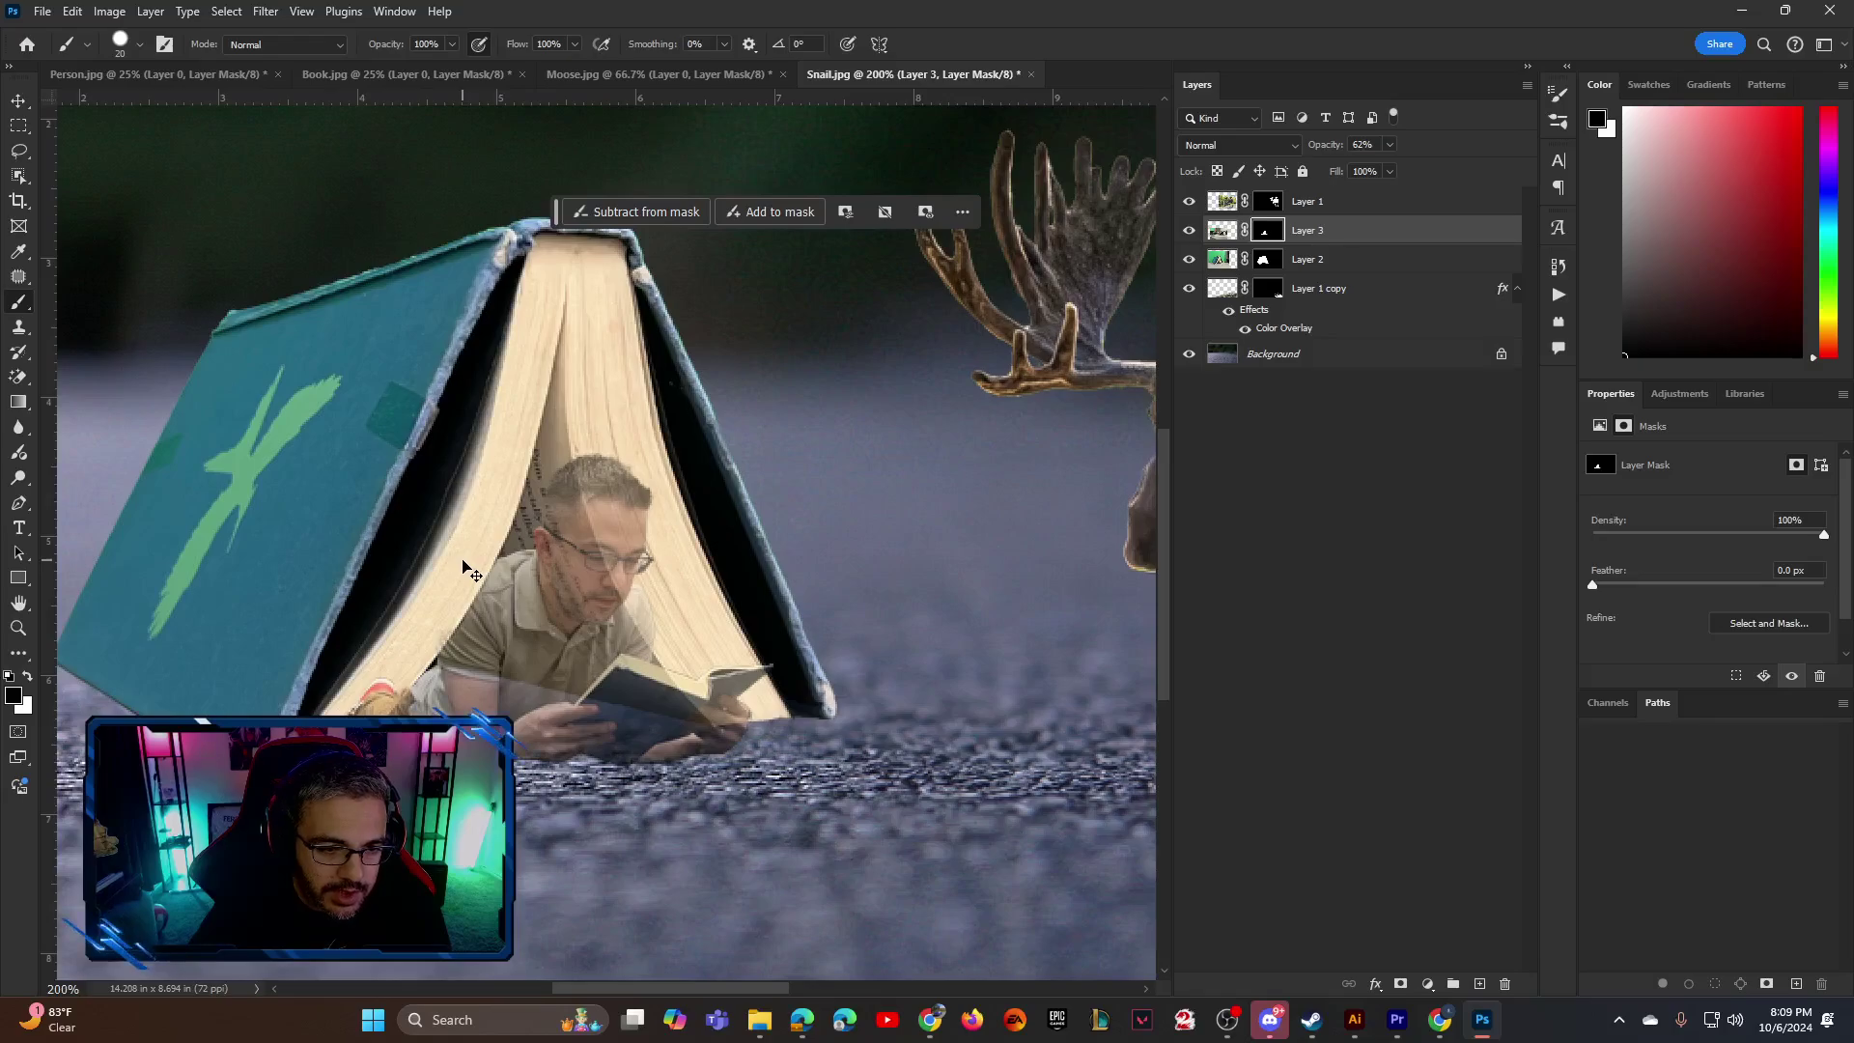
{"action": "key", "text": "ctrl+plus"}
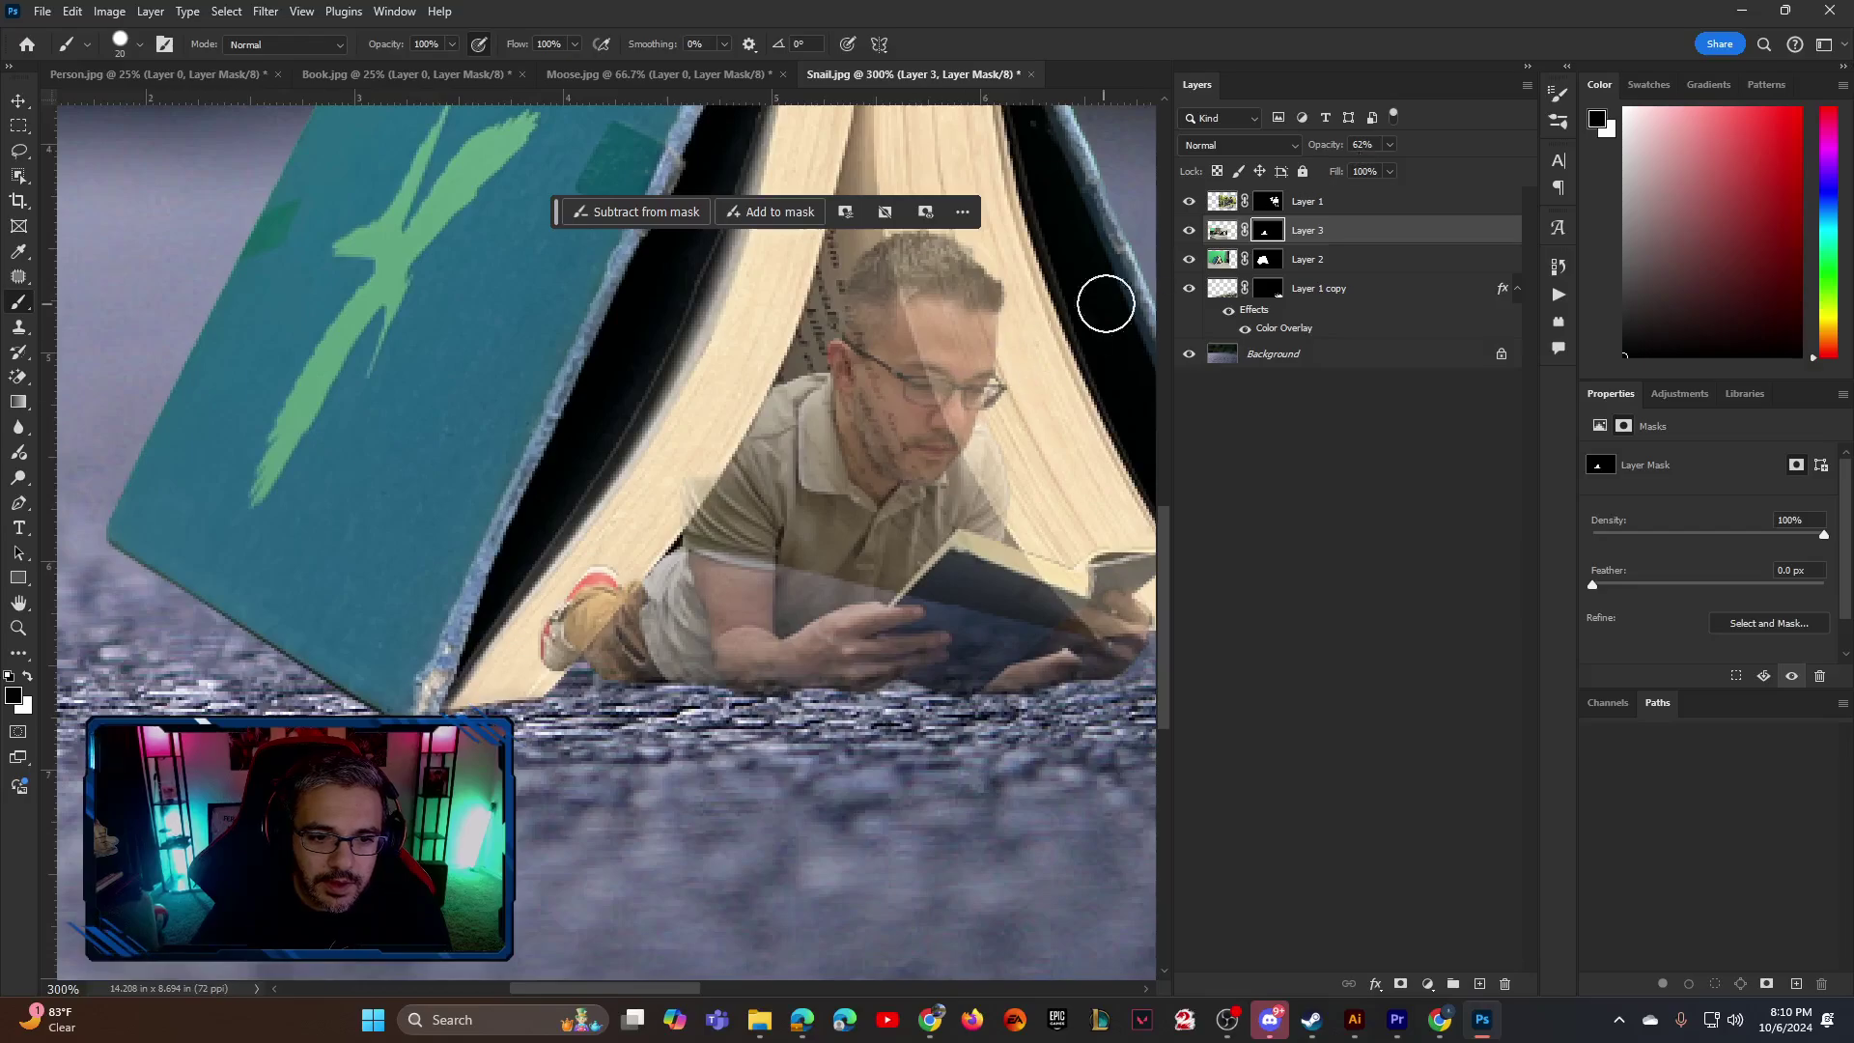
{"action": "left_click_drag", "start_coordinate": [1315, 152], "coordinate": [1344, 151]}
{"action": "left_click_drag", "start_coordinate": [717, 485], "coordinate": [792, 431]}
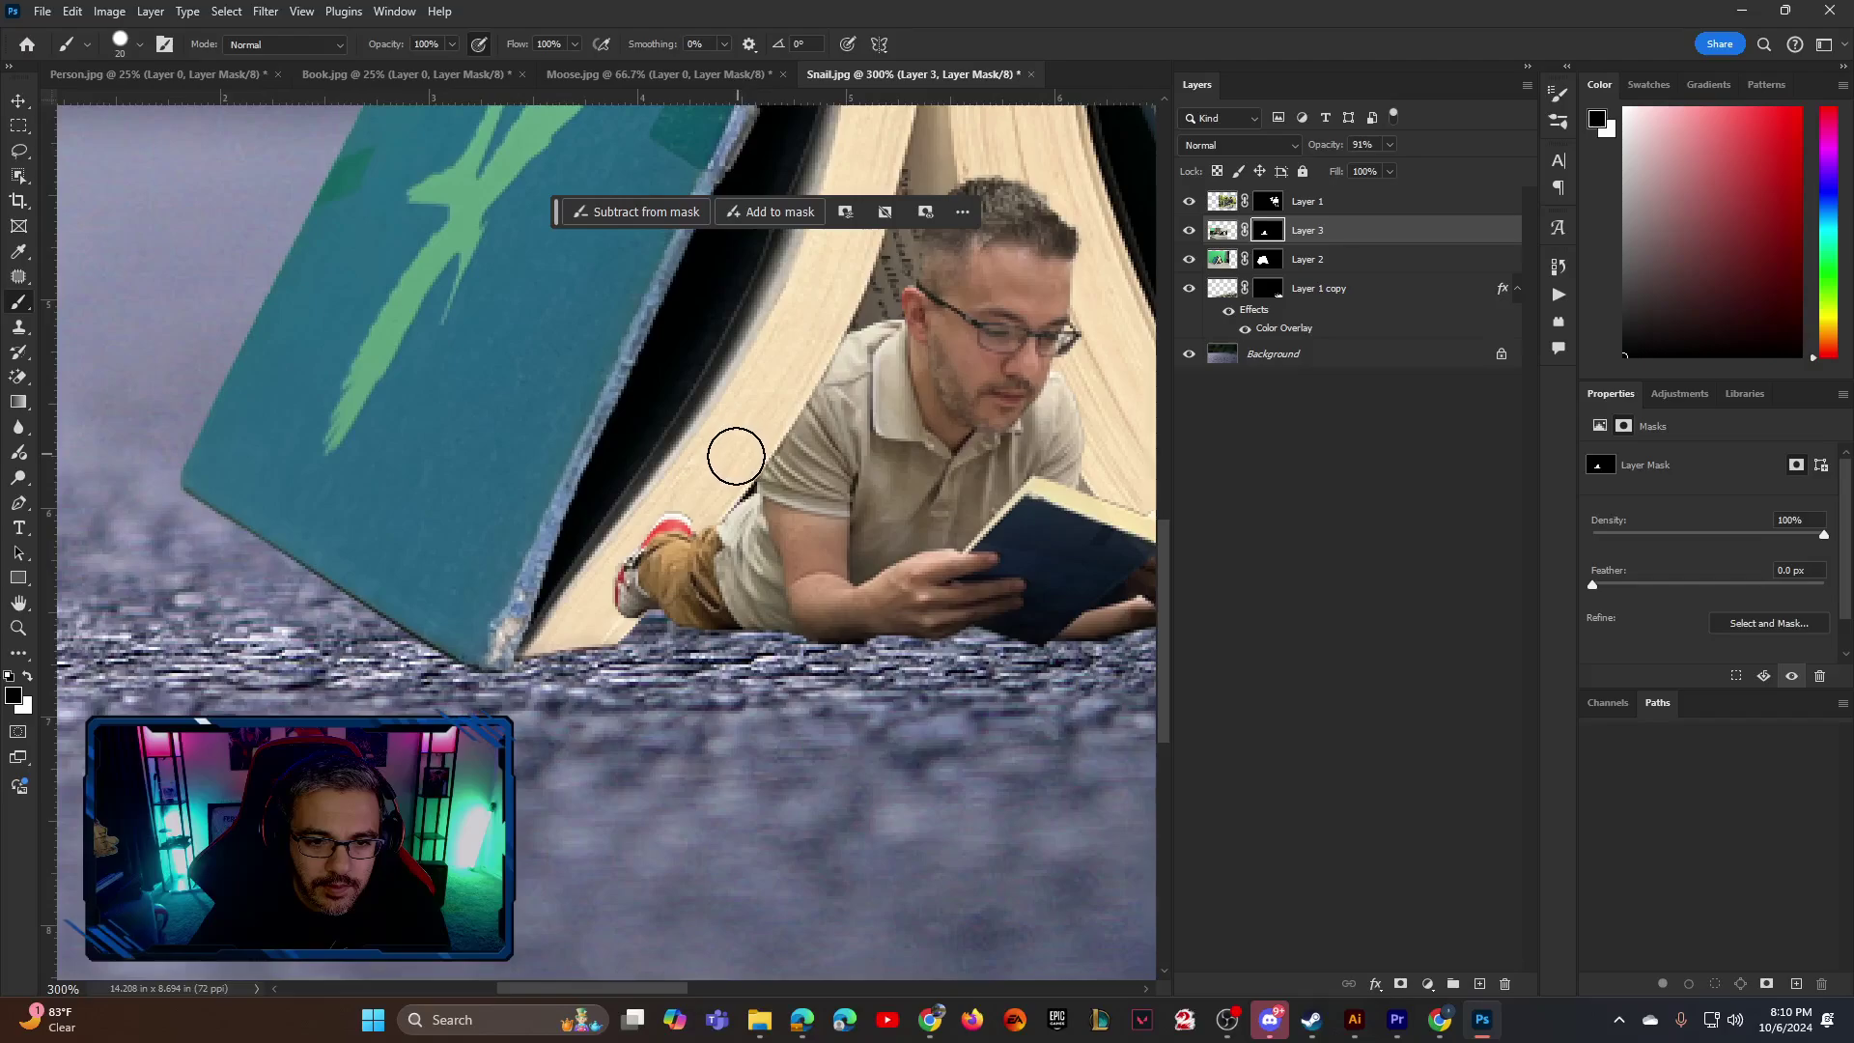
{"action": "left_click_drag", "start_coordinate": [736, 456], "coordinate": [599, 614]}
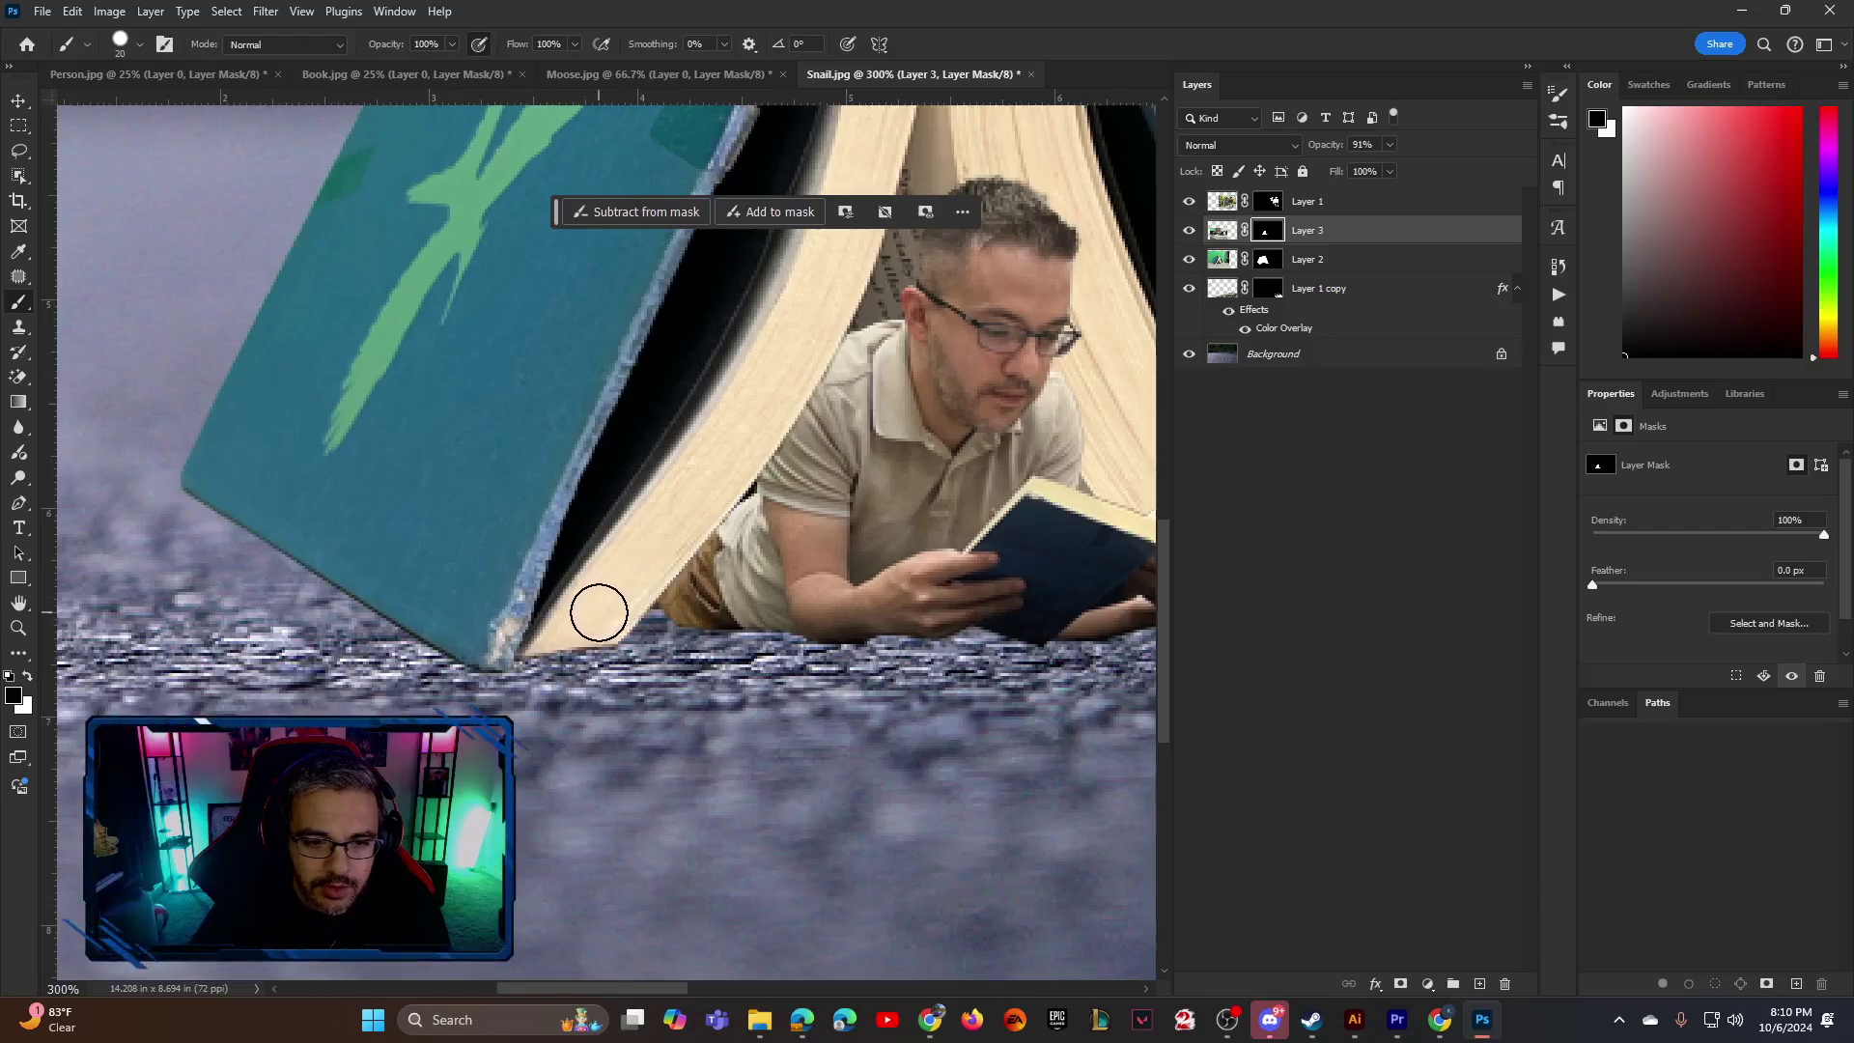
{"action": "key", "text": "ctrl+minus"}
{"action": "key", "text": "ctrl+minus"}
{"action": "key", "text": "ctrl+minus"}
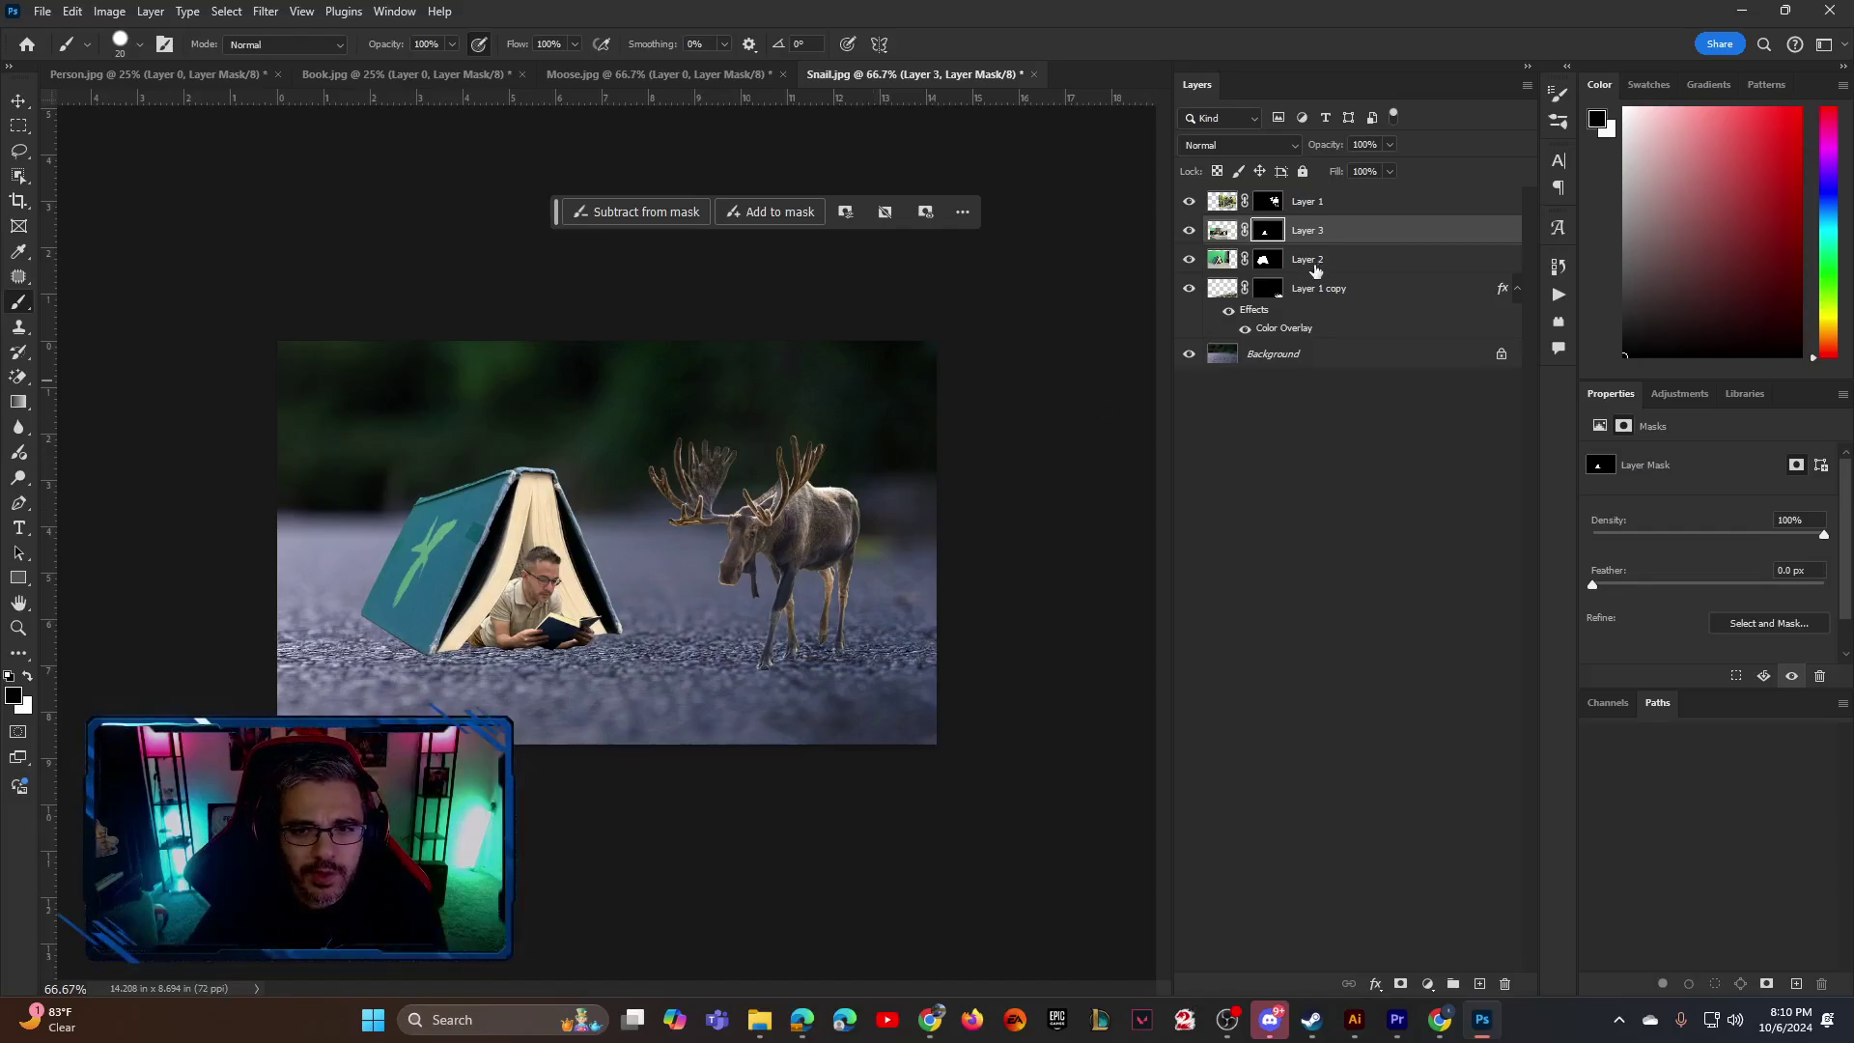
Create a new empty layer for the book's shadow and place it directly below Layer 2
{"action": "left_click", "coordinate": [1315, 263]}
{"action": "left_click", "coordinate": [1480, 983]}
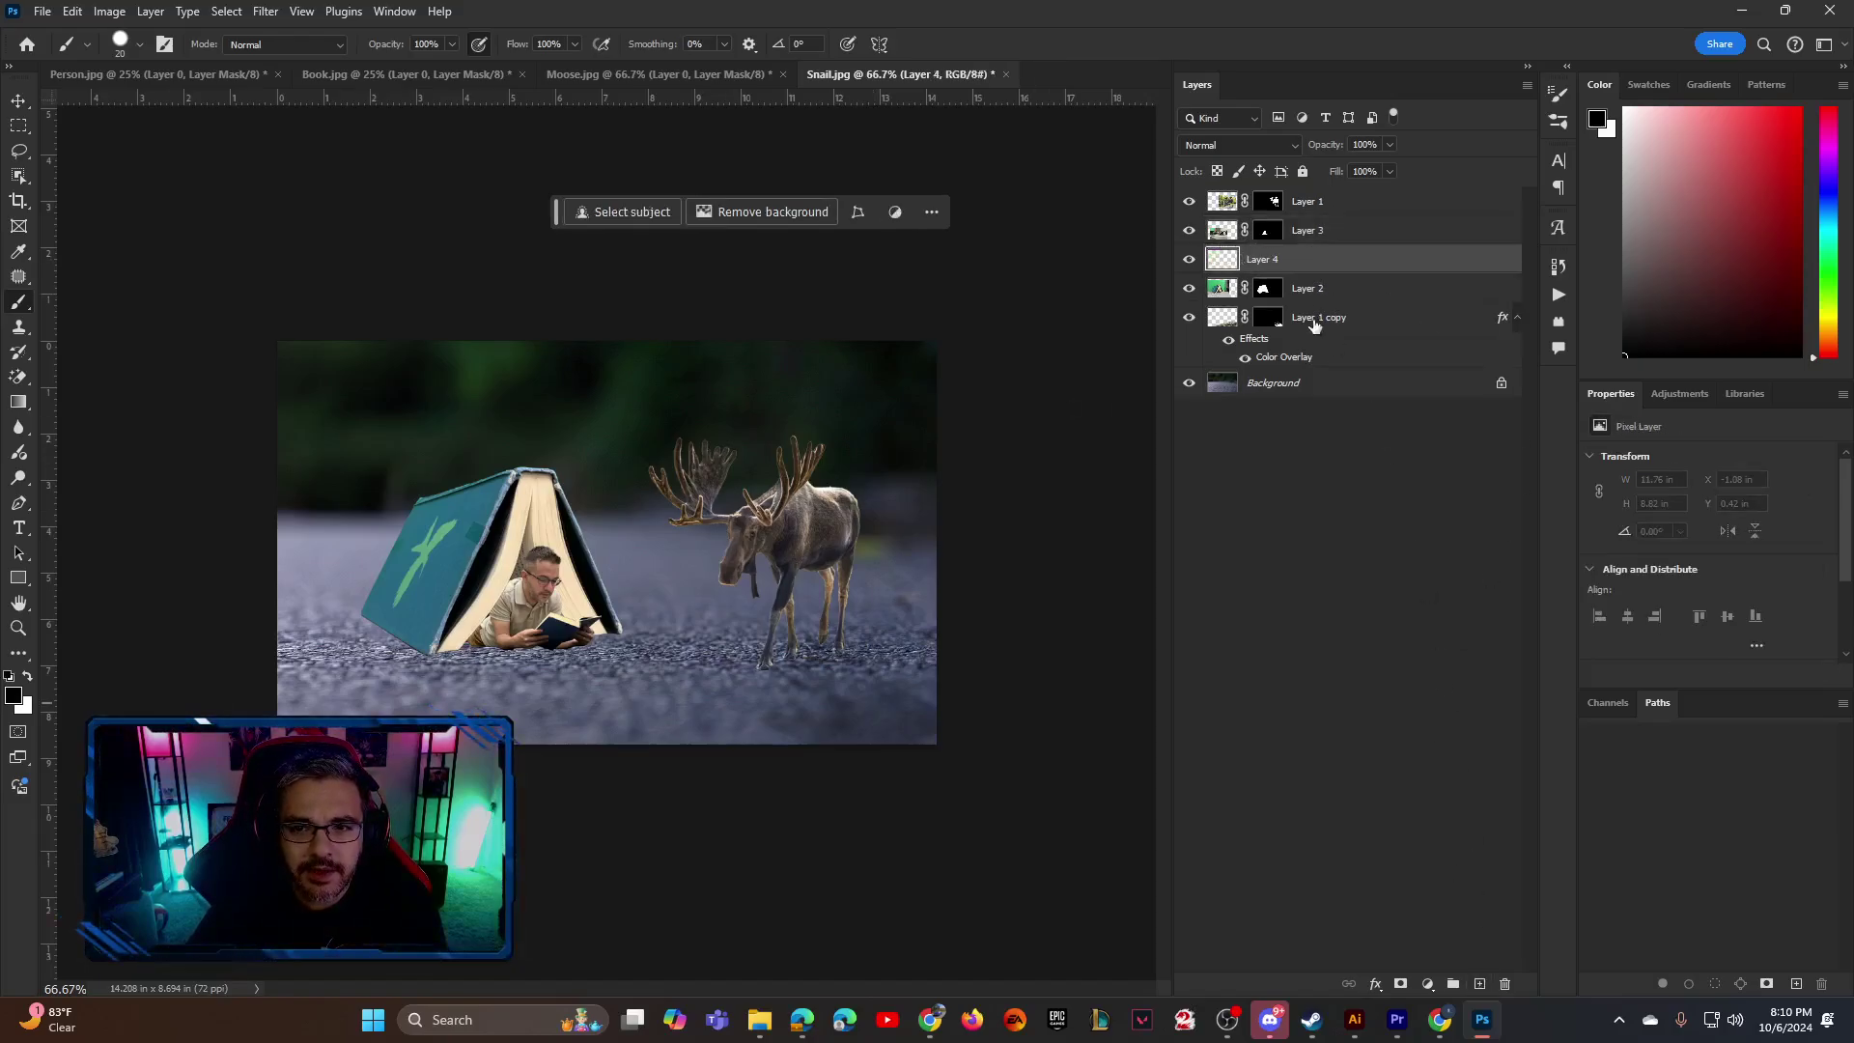
{"action": "left_click_drag", "start_coordinate": [1348, 261], "coordinate": [1351, 295]}
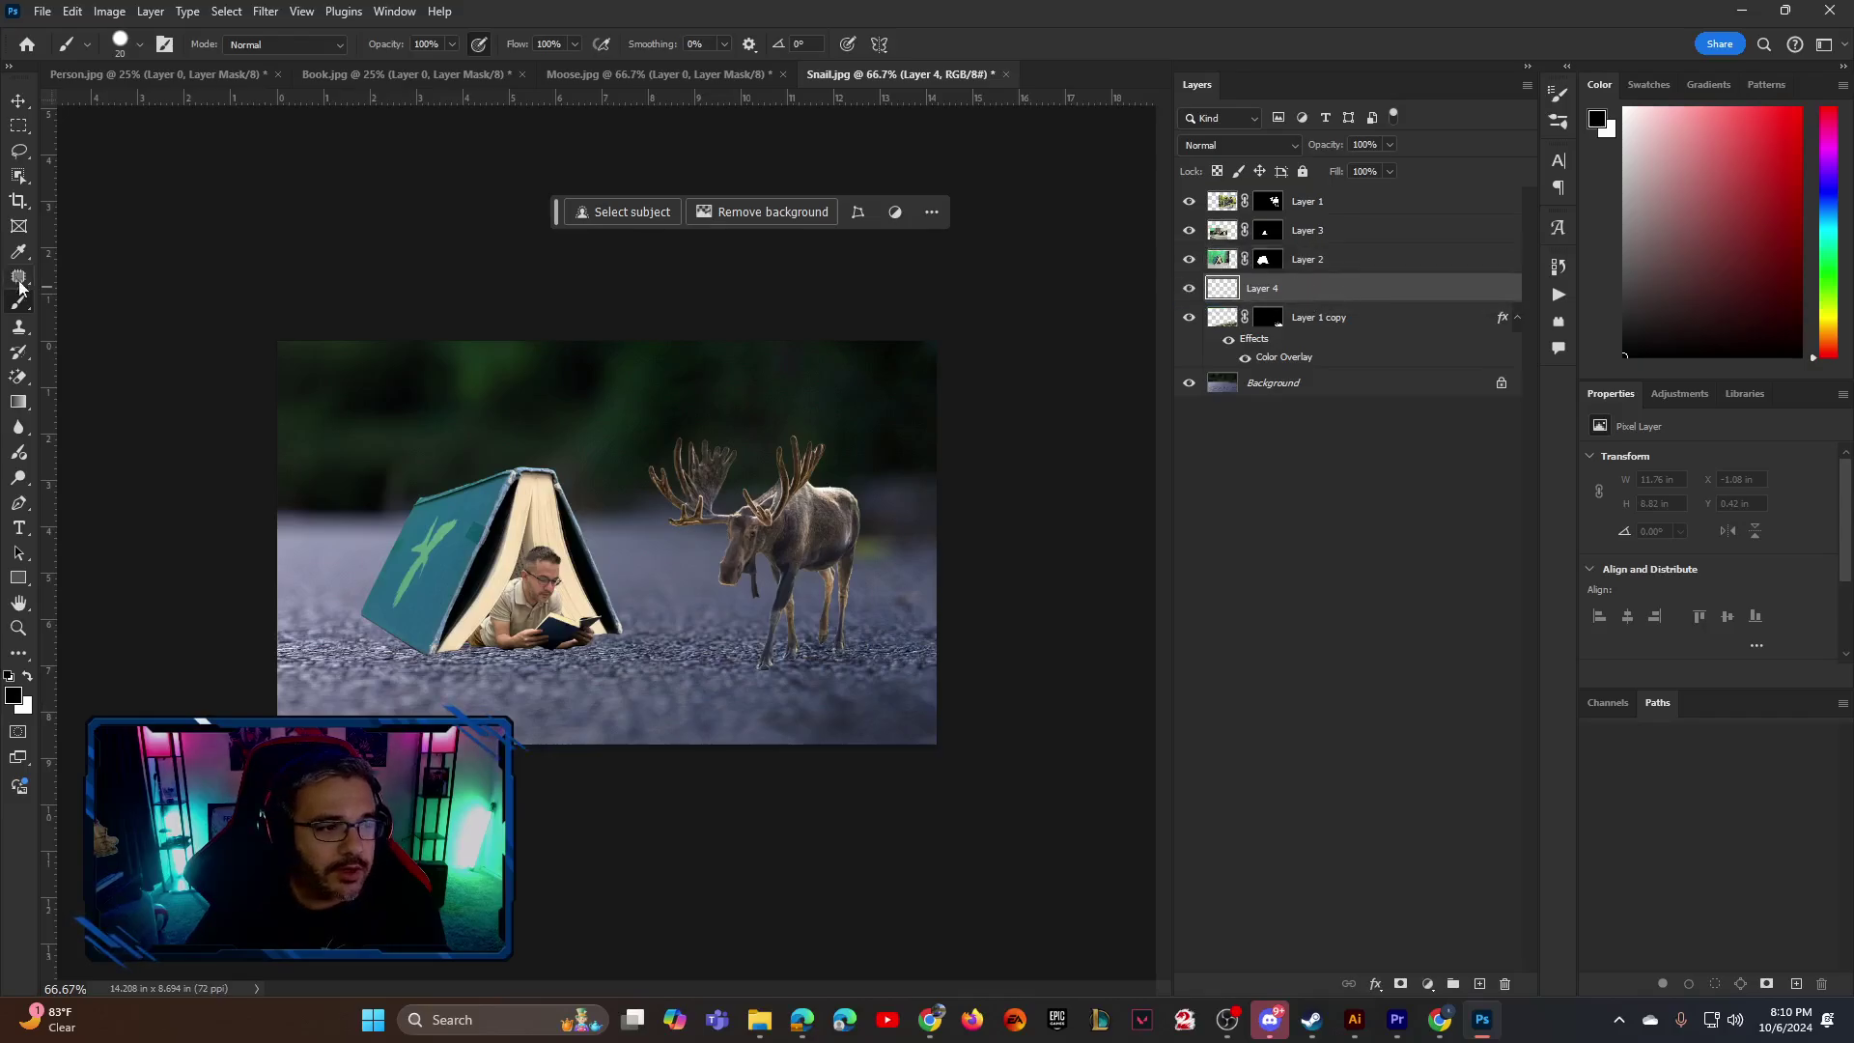
Set the brush to Soft Round, 196 px with 0% hardness, and brush a dark shadow beside the book
{"action": "right_click", "coordinate": [497, 497]}
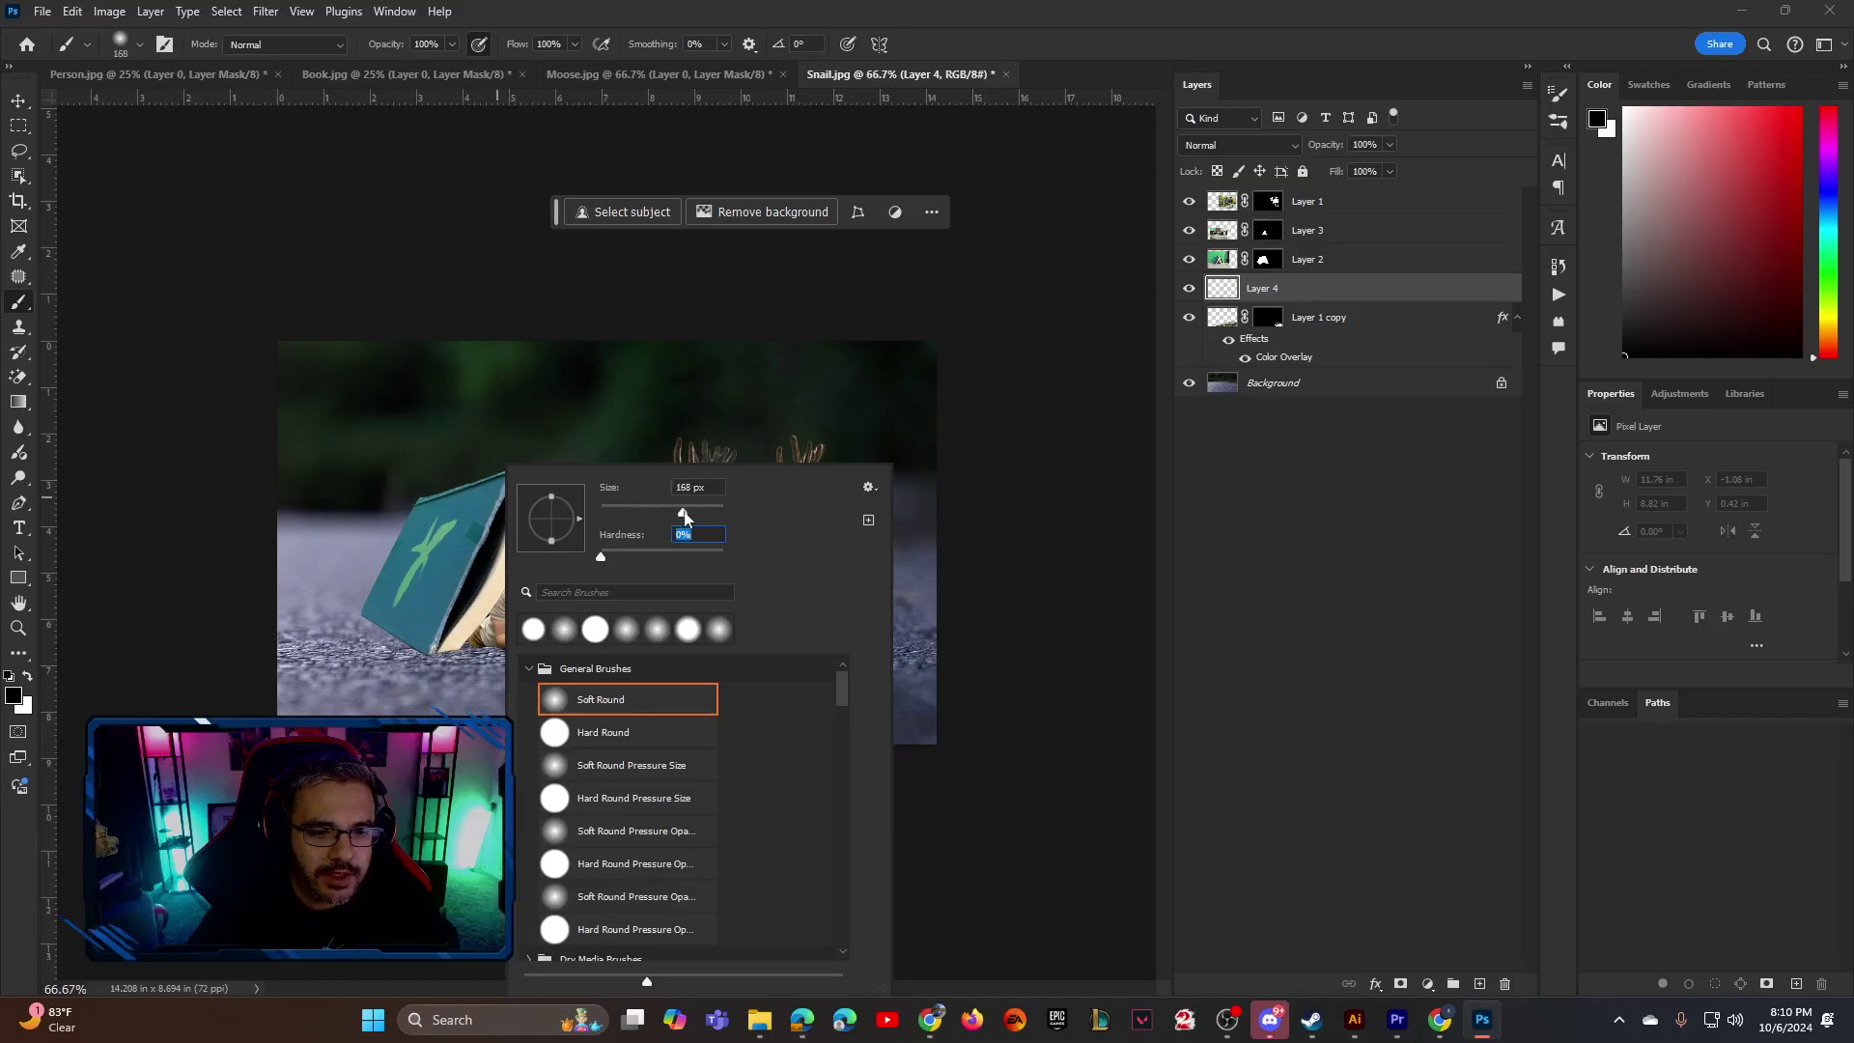
{"action": "key", "text": "Return"}
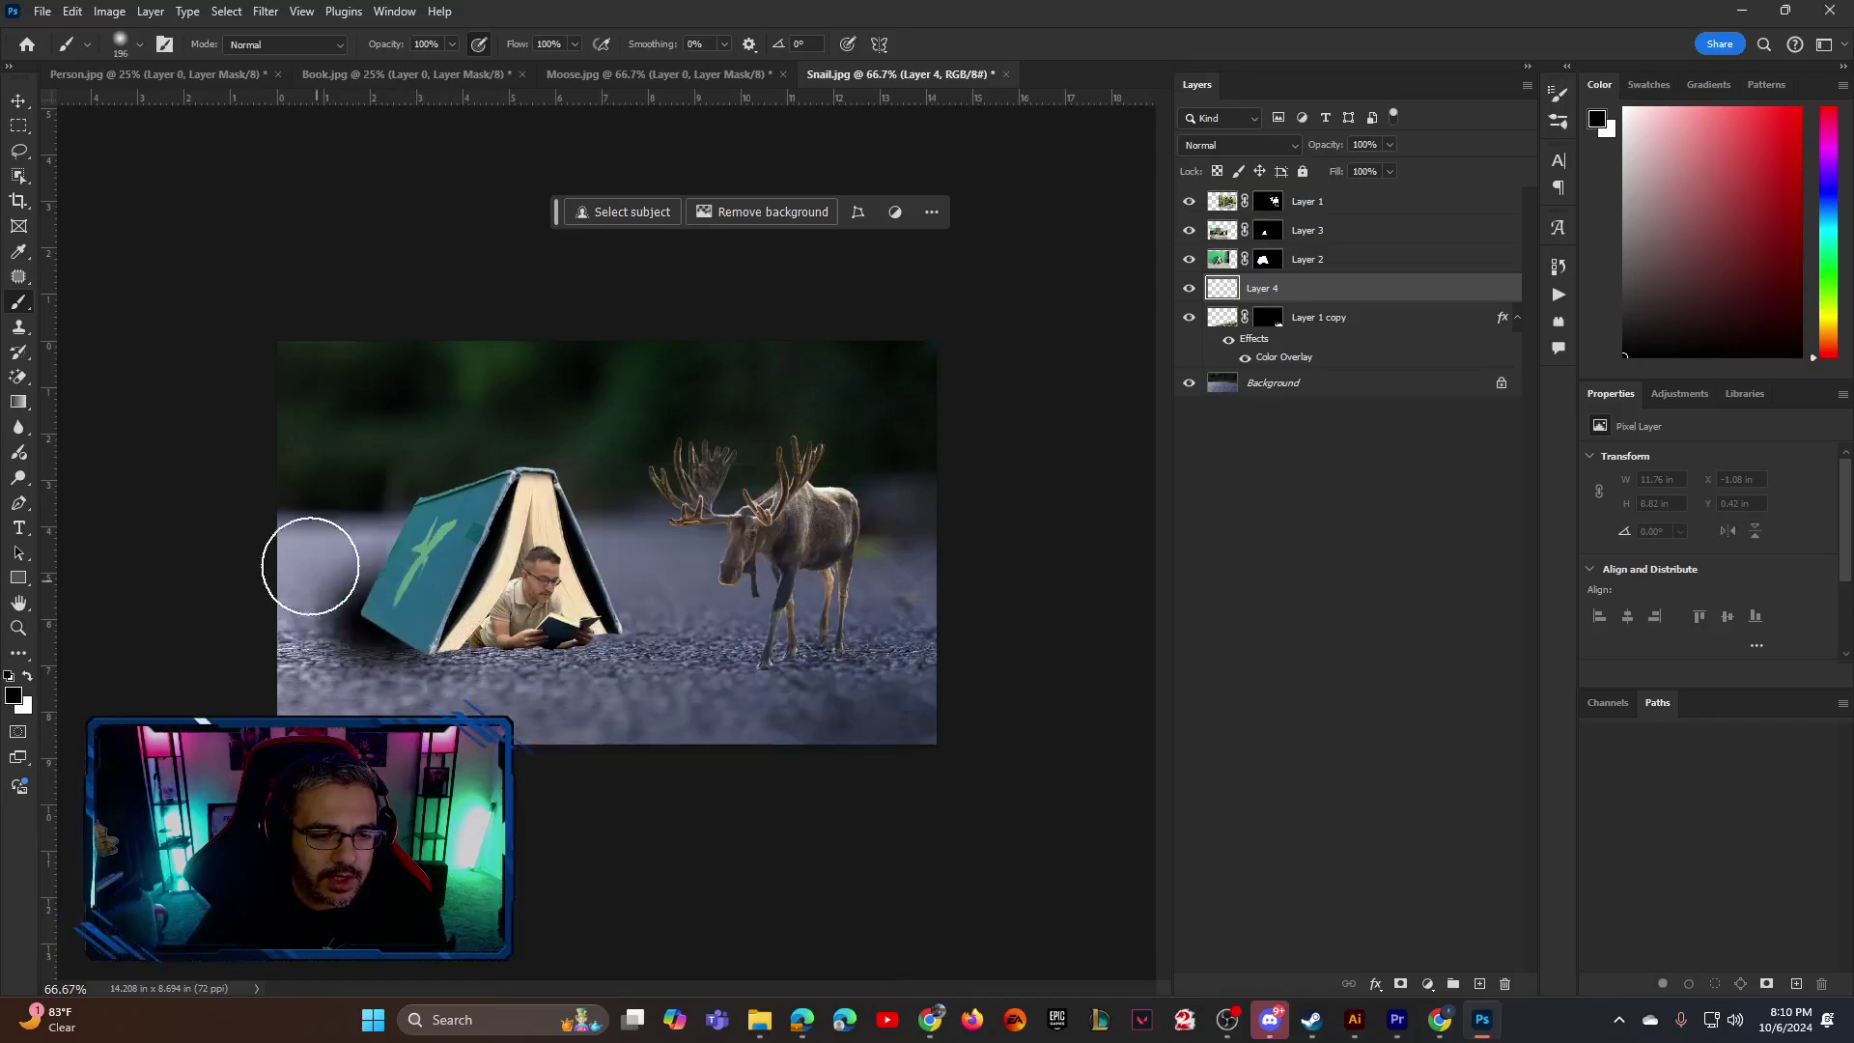
Try painting the book's shadow with a hard-edged brush, undo the stroke, and return the brush to 0% hardness
{"action": "right_click", "coordinate": [468, 464]}
{"action": "left_click_drag", "start_coordinate": [500, 507], "coordinate": [676, 513]}
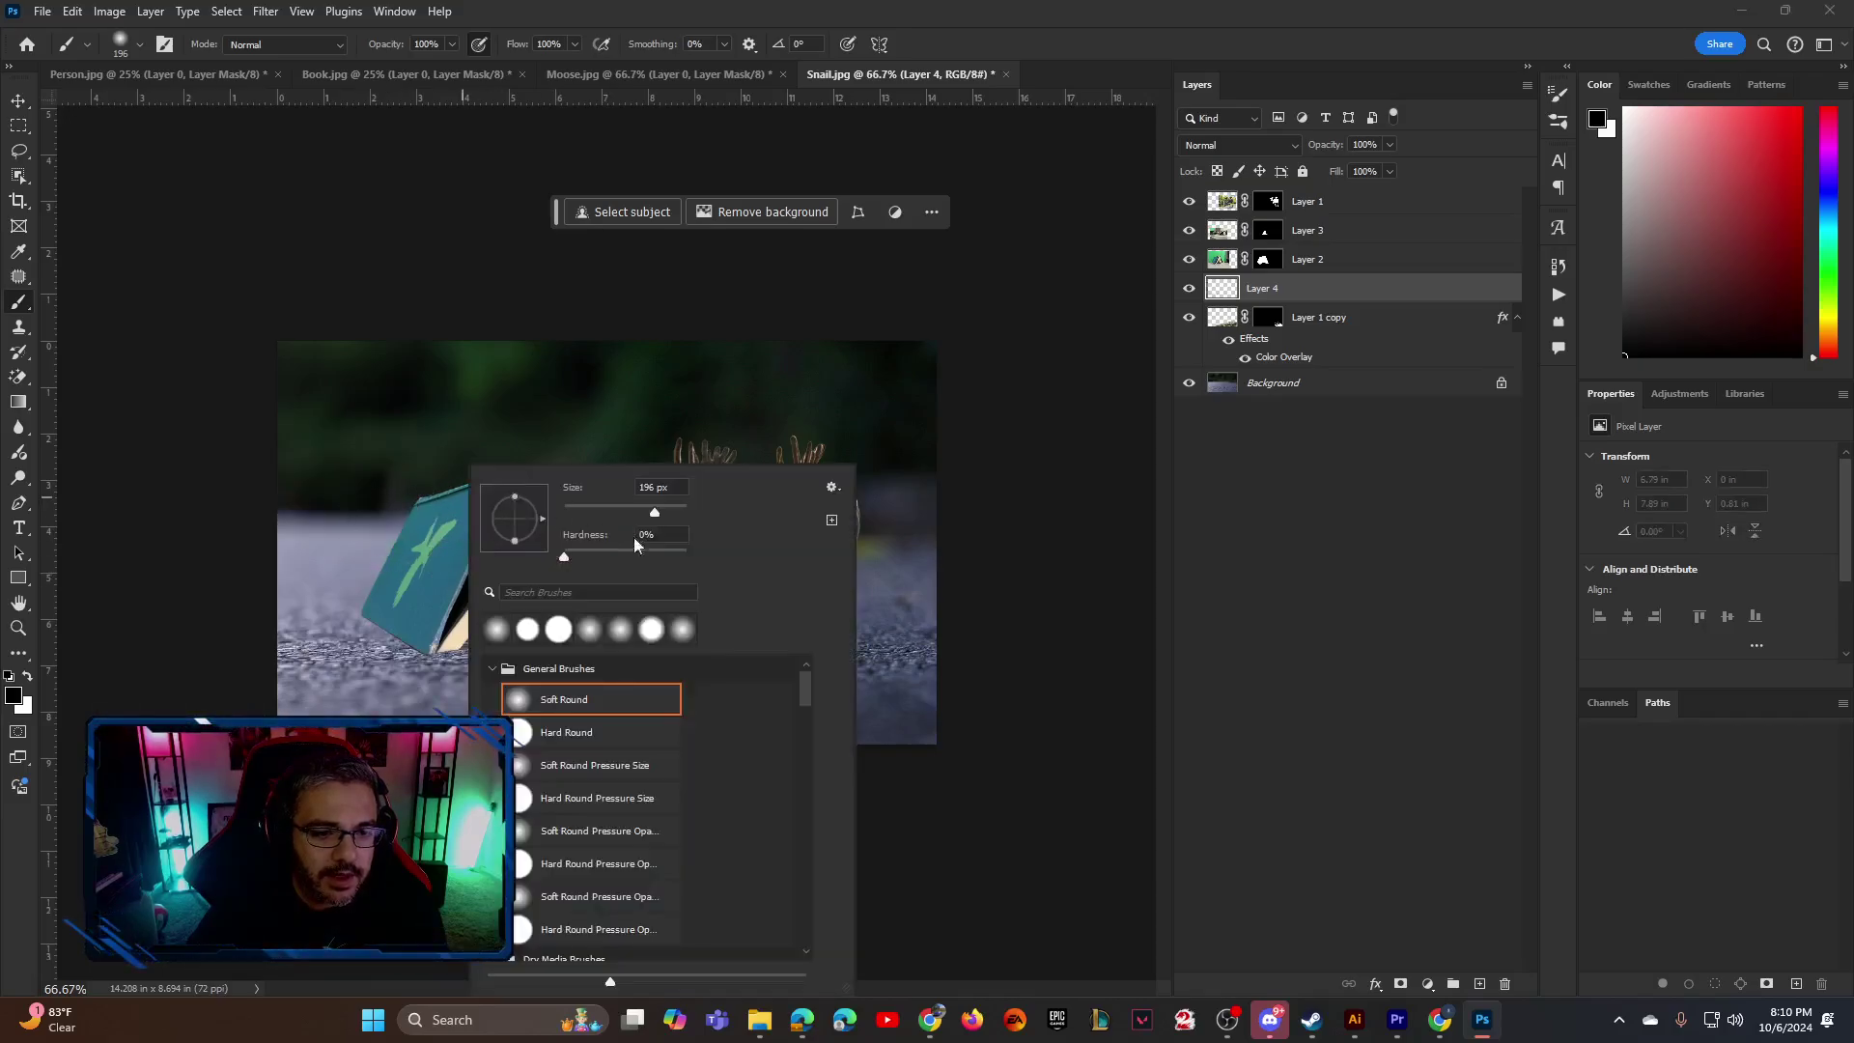
{"action": "key", "text": "Return"}
{"action": "left_click_drag", "start_coordinate": [360, 591], "coordinate": [447, 514]}
{"action": "key", "text": "ctrl+z"}
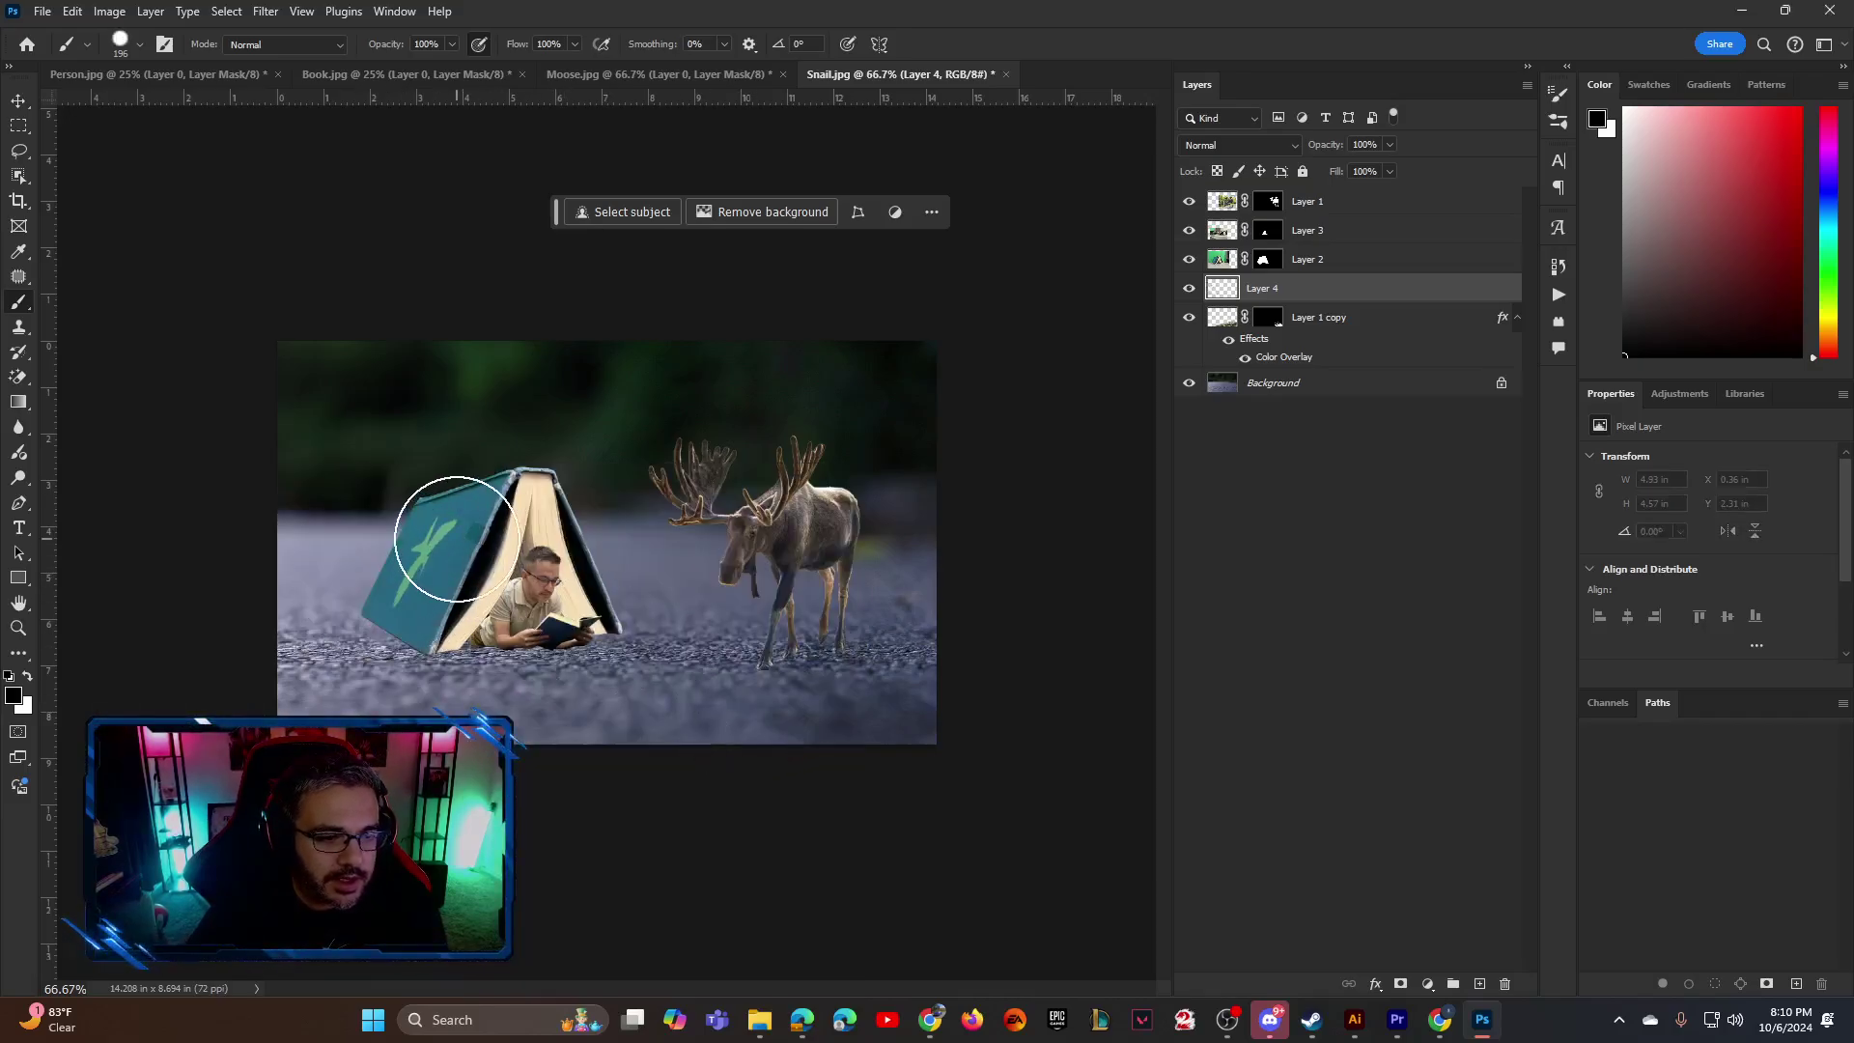
{"action": "right_click", "coordinate": [468, 467]}
{"action": "left_click_drag", "start_coordinate": [682, 560], "coordinate": [447, 579]}
{"action": "key", "text": "Return"}
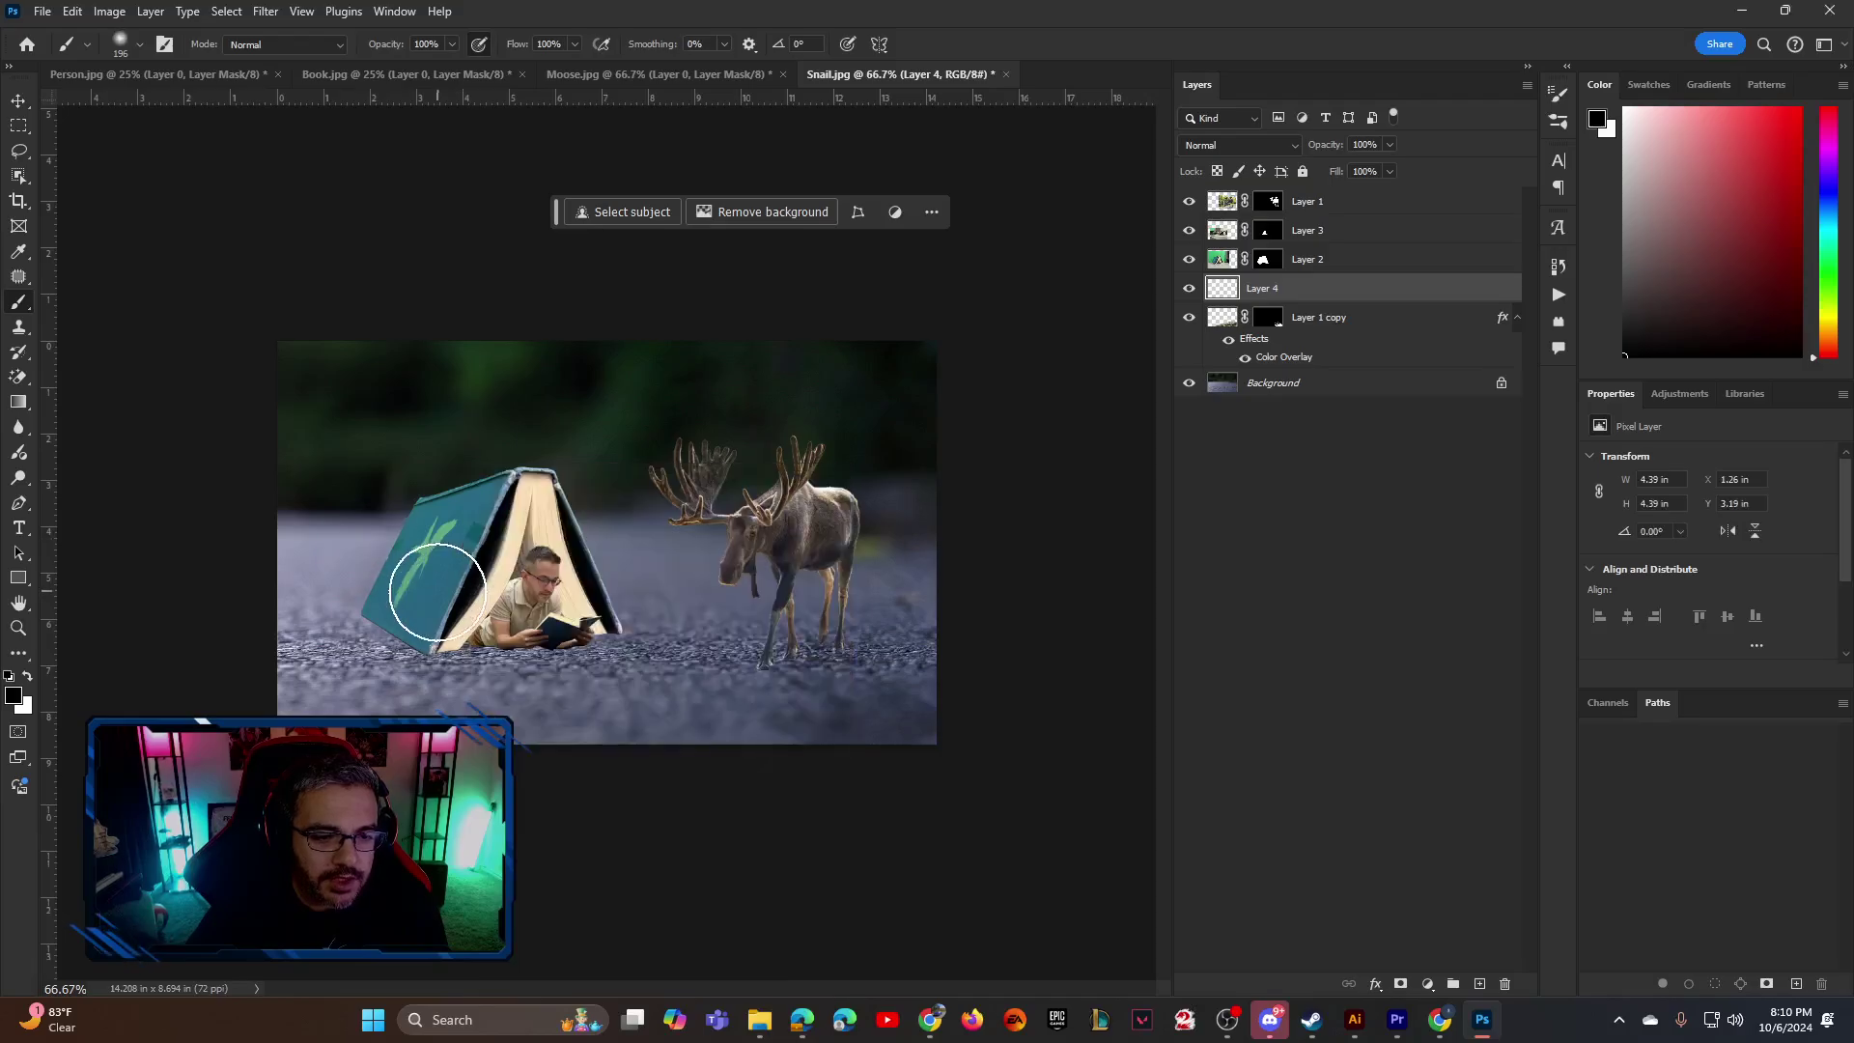
Try brushing a dark shadow on Layer 4 along the book's base with a smaller soft brush of about 90 px
{"action": "key", "text": "bracketleft"}
{"action": "key", "text": "bracketleft"}
{"action": "key", "text": "bracketleft"}
{"action": "key", "text": "bracketleft"}
{"action": "key", "text": "bracketleft"}
{"action": "key", "text": "bracketleft"}
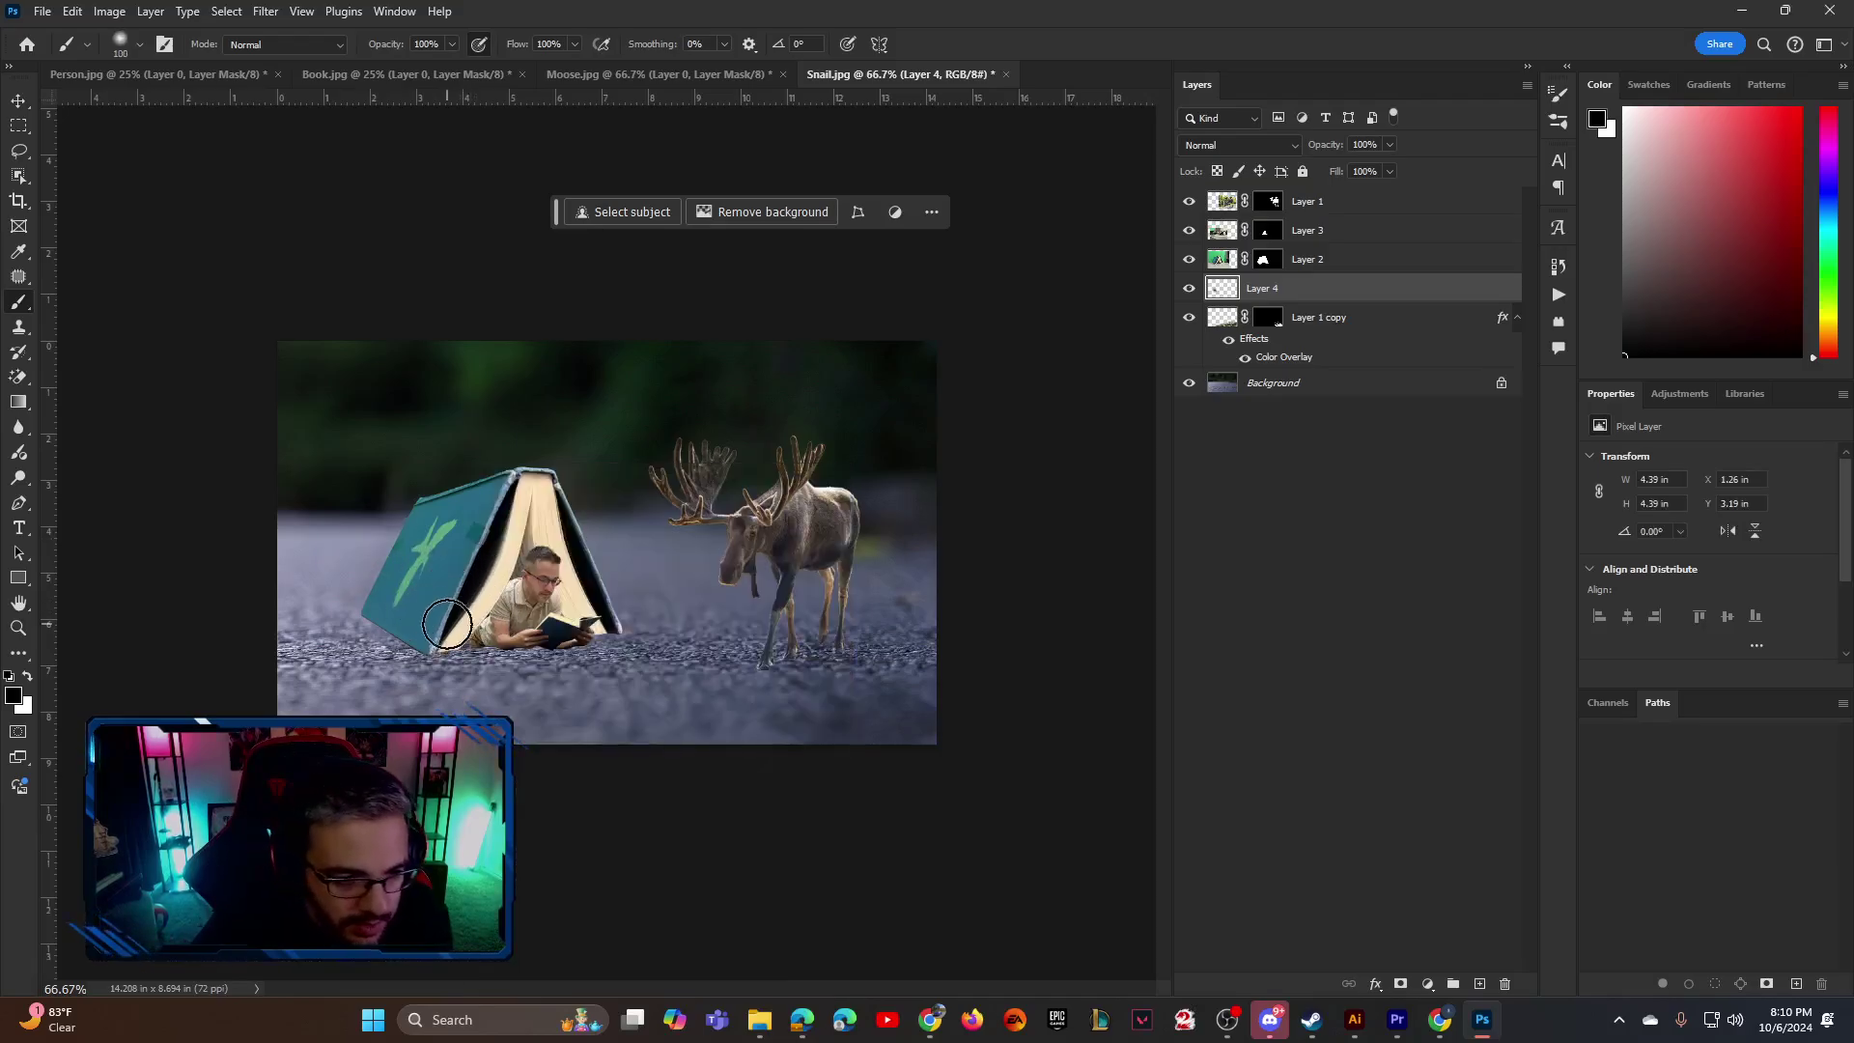
{"action": "left_click_drag", "start_coordinate": [468, 628], "coordinate": [575, 622]}
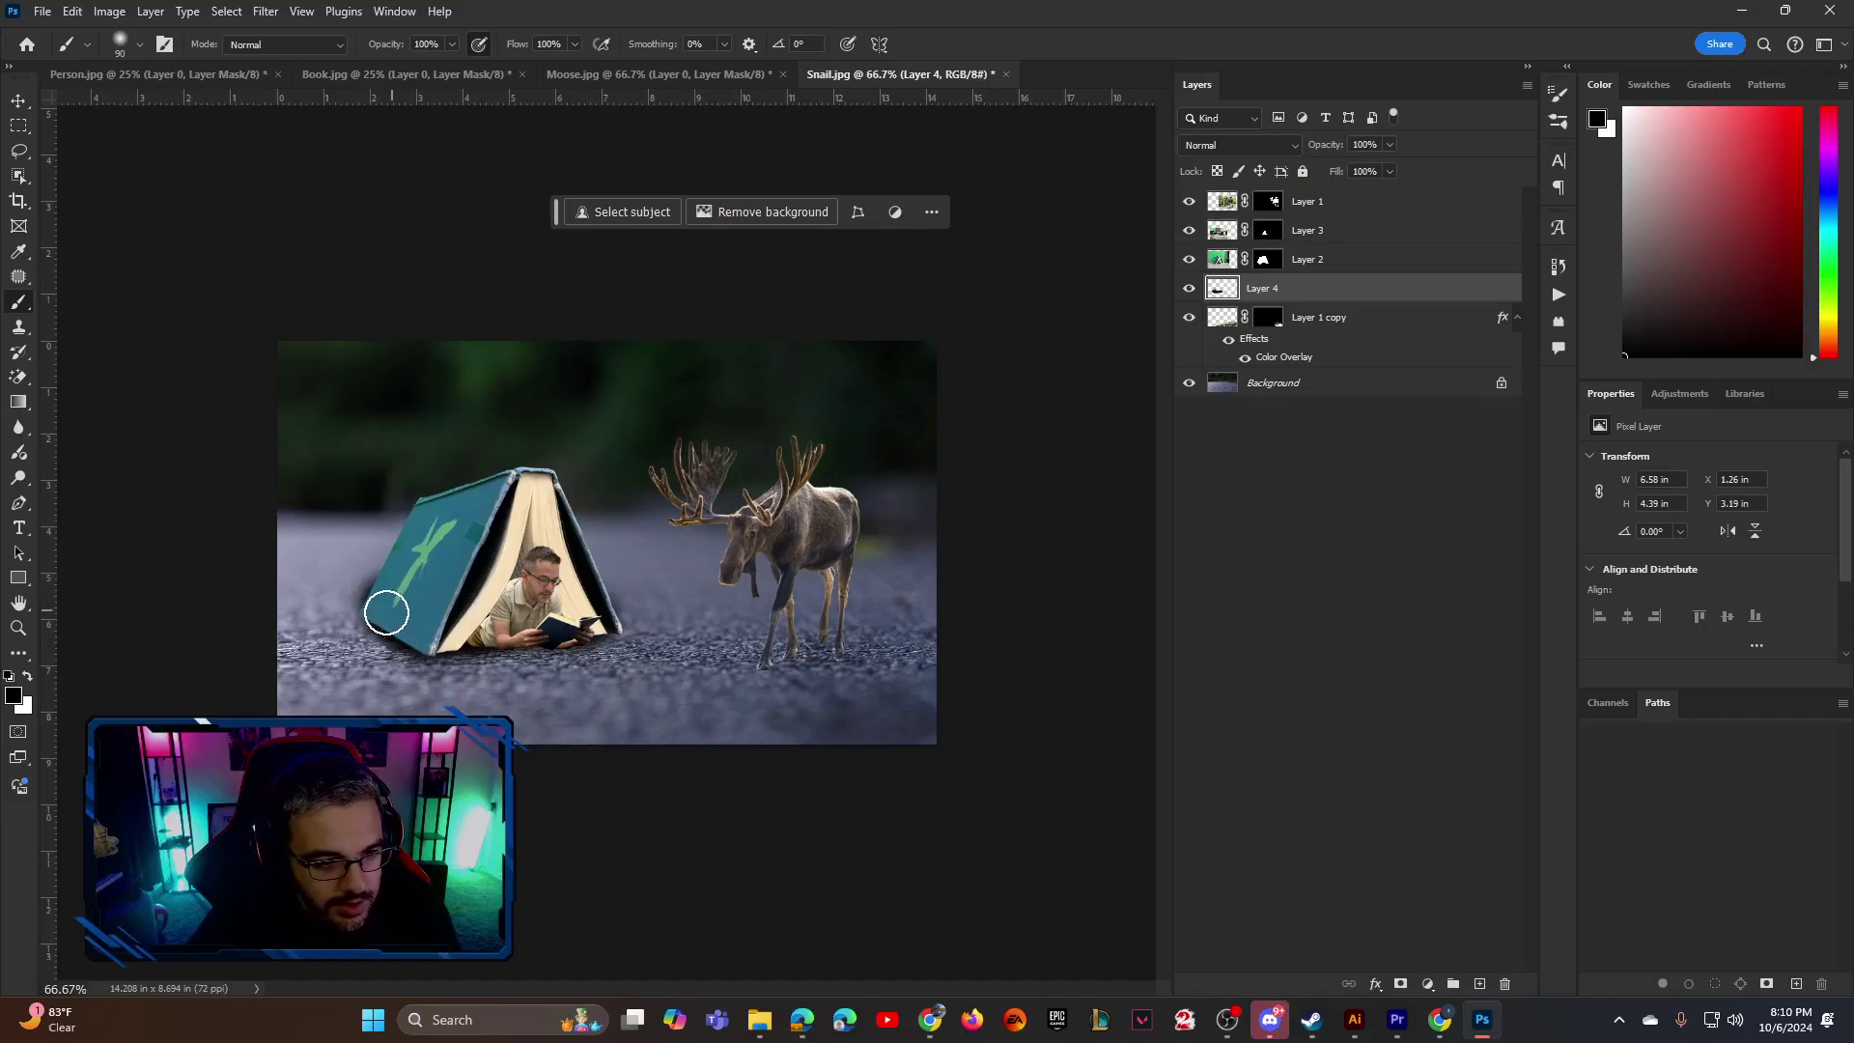
{"action": "mouse_move", "coordinate": [569, 630]}
{"action": "left_mouse_down"}
{"action": "mouse_move", "coordinate": [587, 628]}
{"action": "mouse_move", "coordinate": [458, 650]}
{"action": "left_mouse_up"}
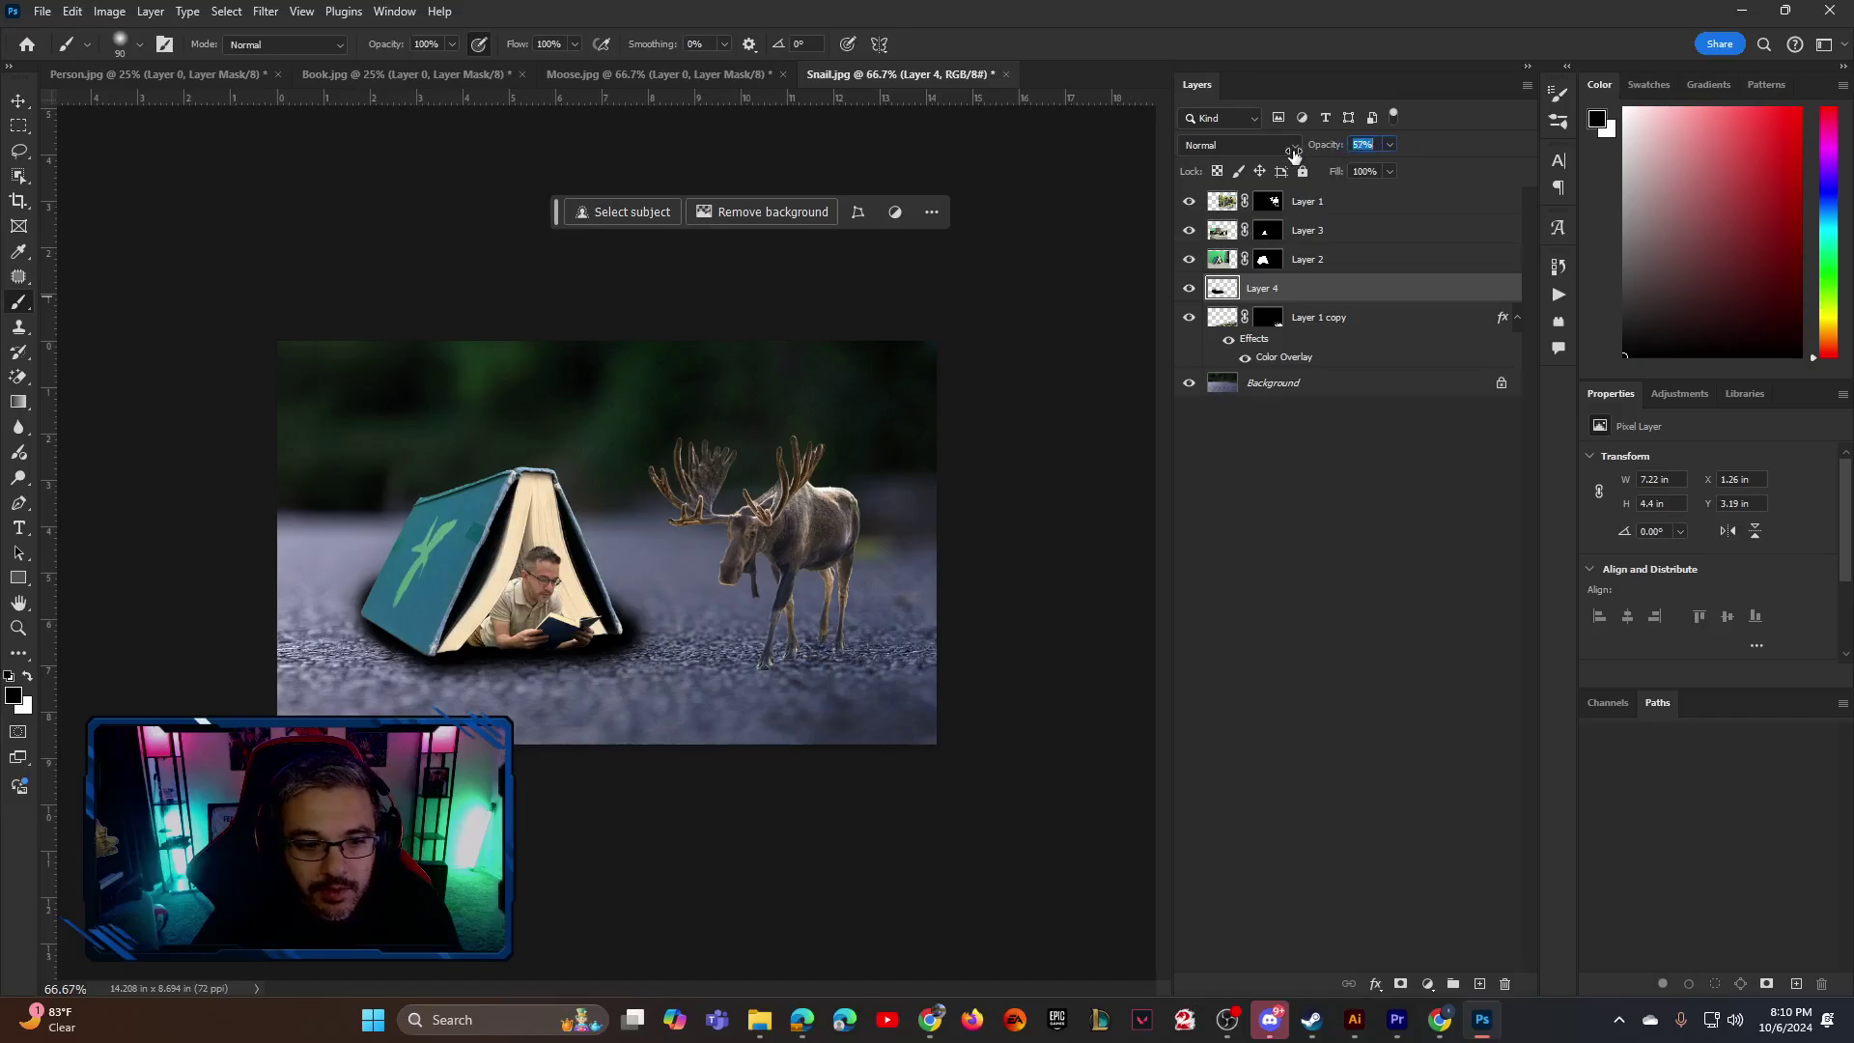
Try lowering Layer 4's opacity, and undo both the opacity change and the strokes along the book's base
{"action": "key", "text": "Down"}
{"action": "key", "text": "Down"}
{"action": "type", "text": "100"}
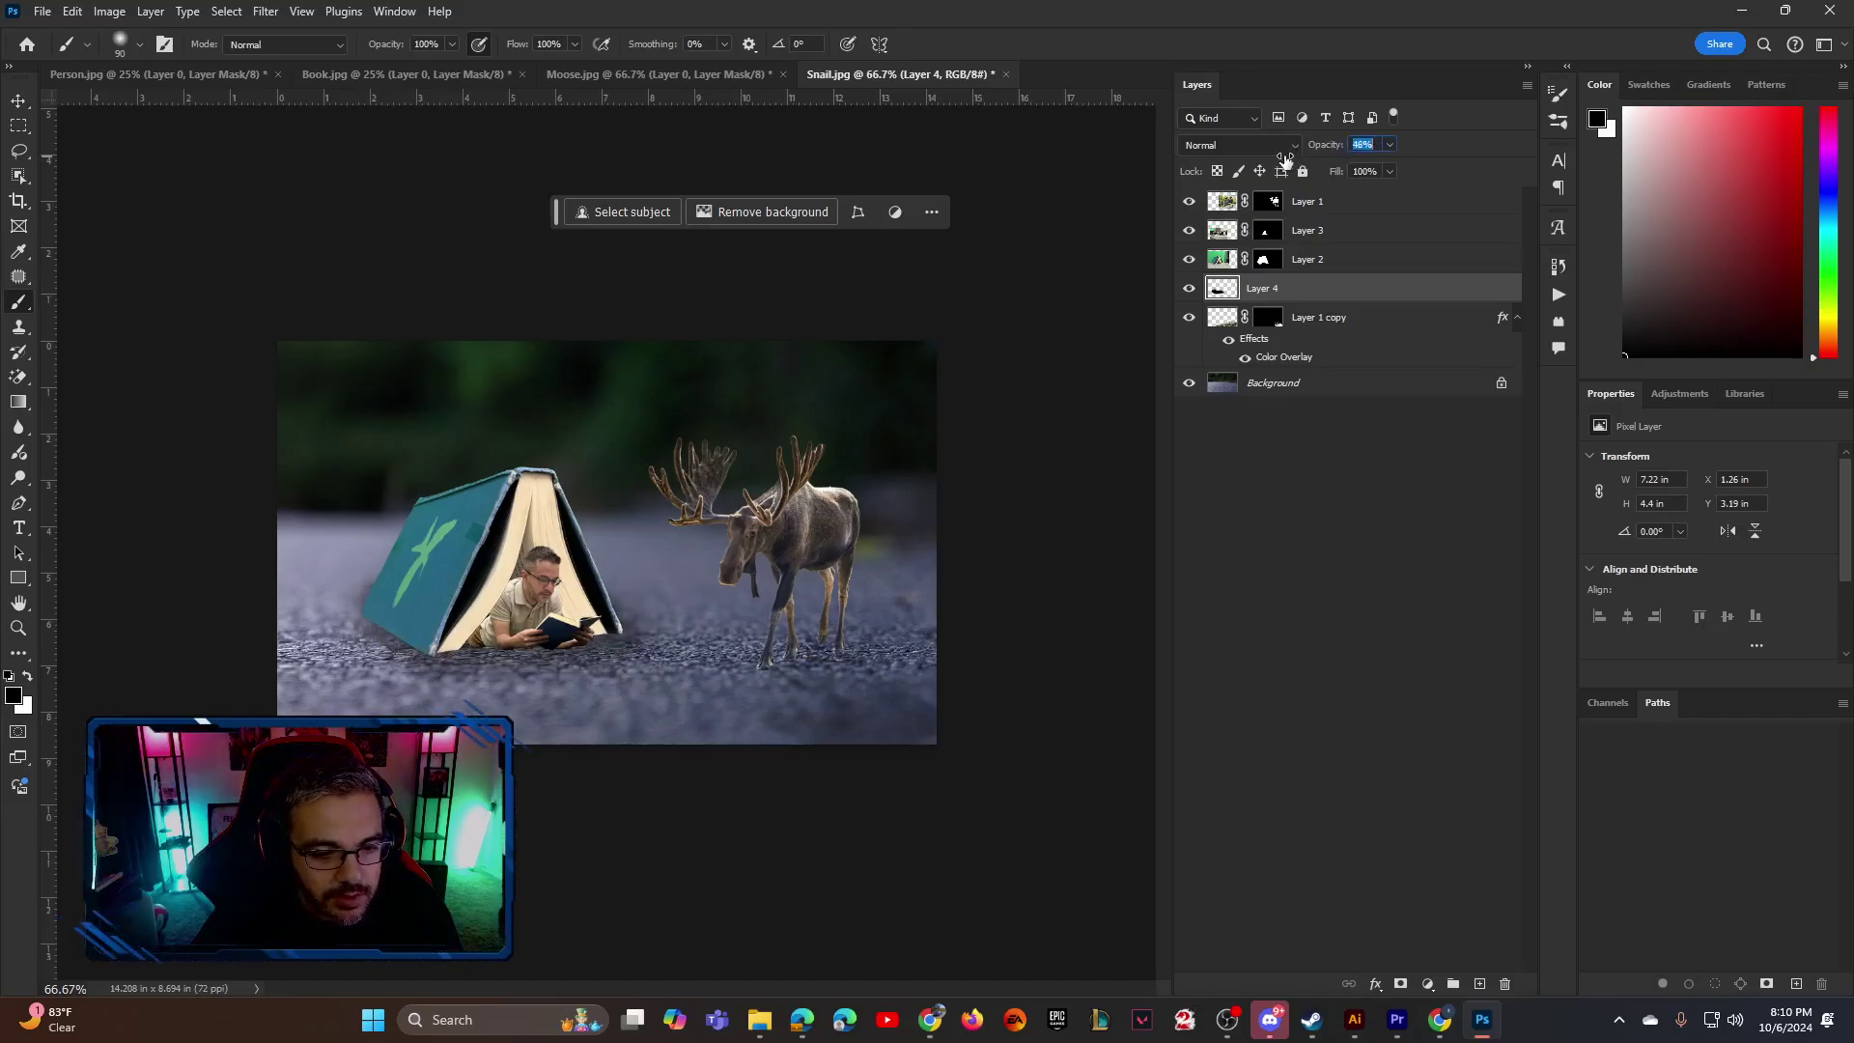
{"action": "key", "text": "Return"}
{"action": "key", "text": "ctrl+z"}
{"action": "key", "text": "ctrl+z"}
{"action": "key", "text": "ctrl+z"}
{"action": "key", "text": "ctrl+z"}
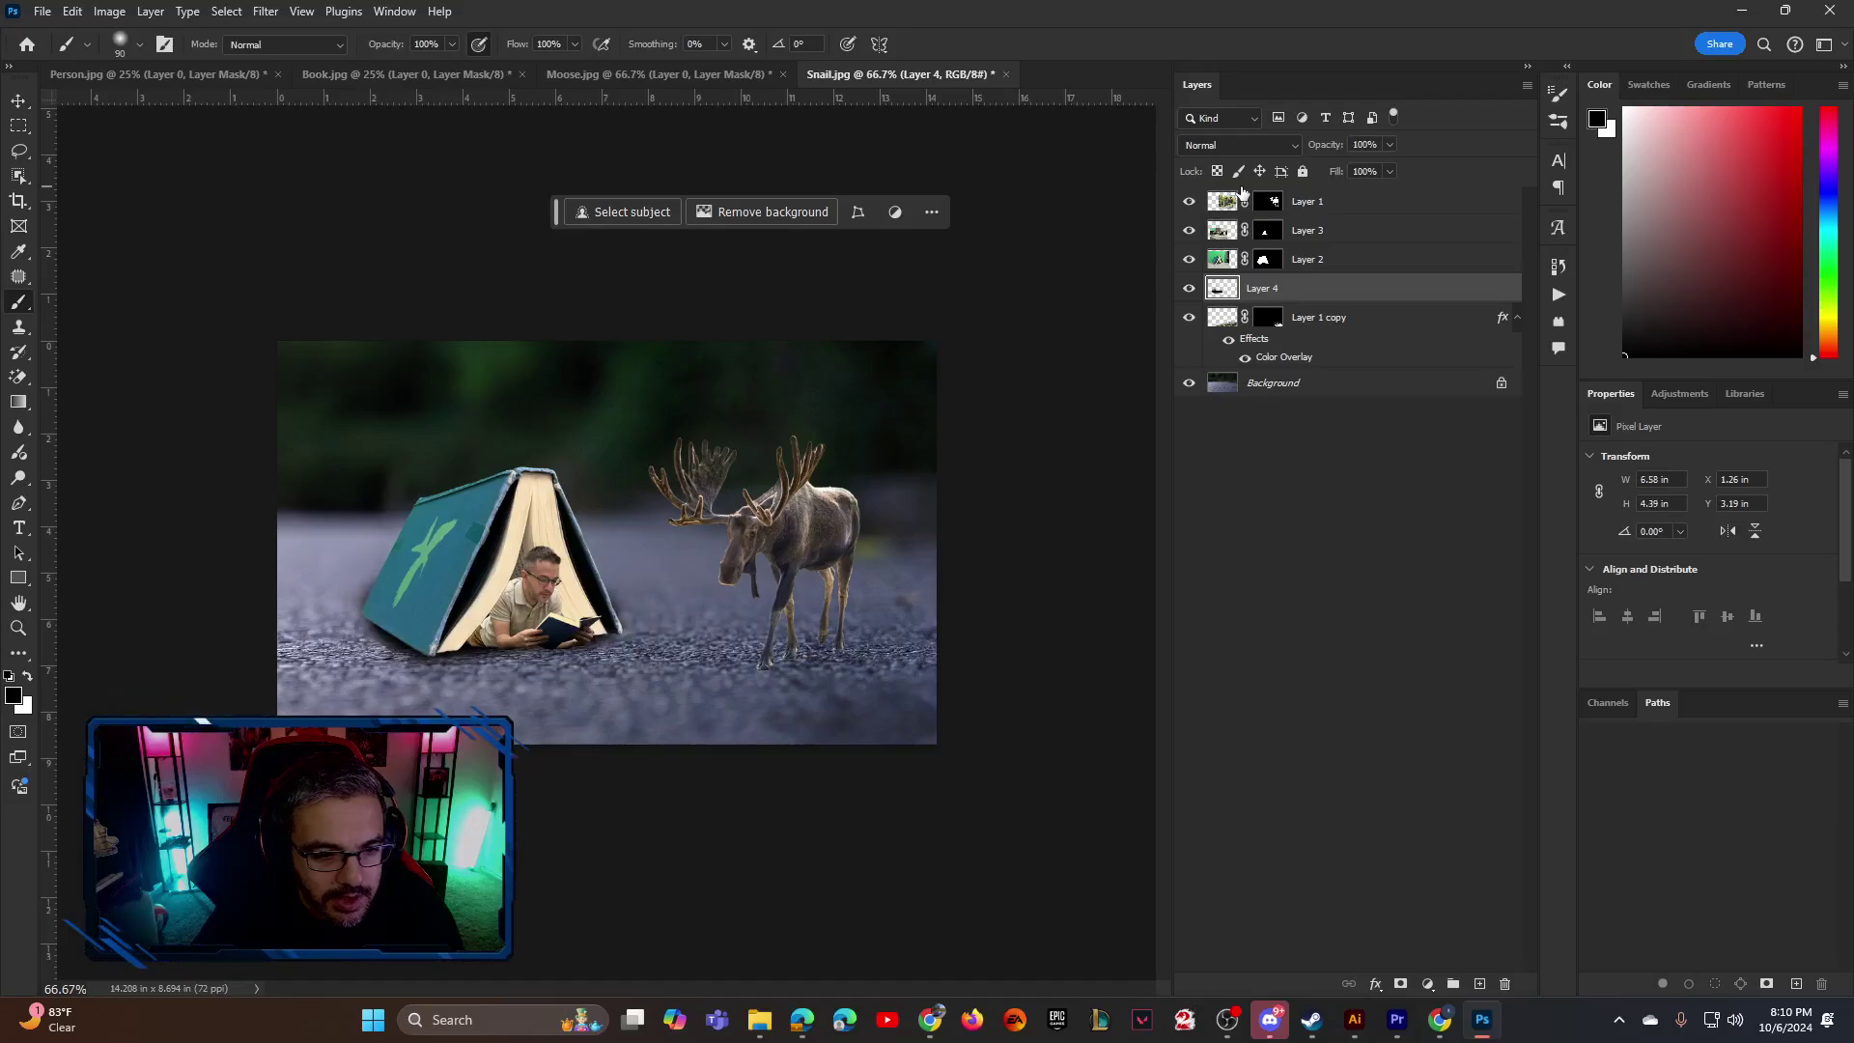
Enlarge the soft brush to 155 px and paint a dark shadow on Layer 4 around the book's base and outer cover
{"action": "right_click", "coordinate": [512, 608]}
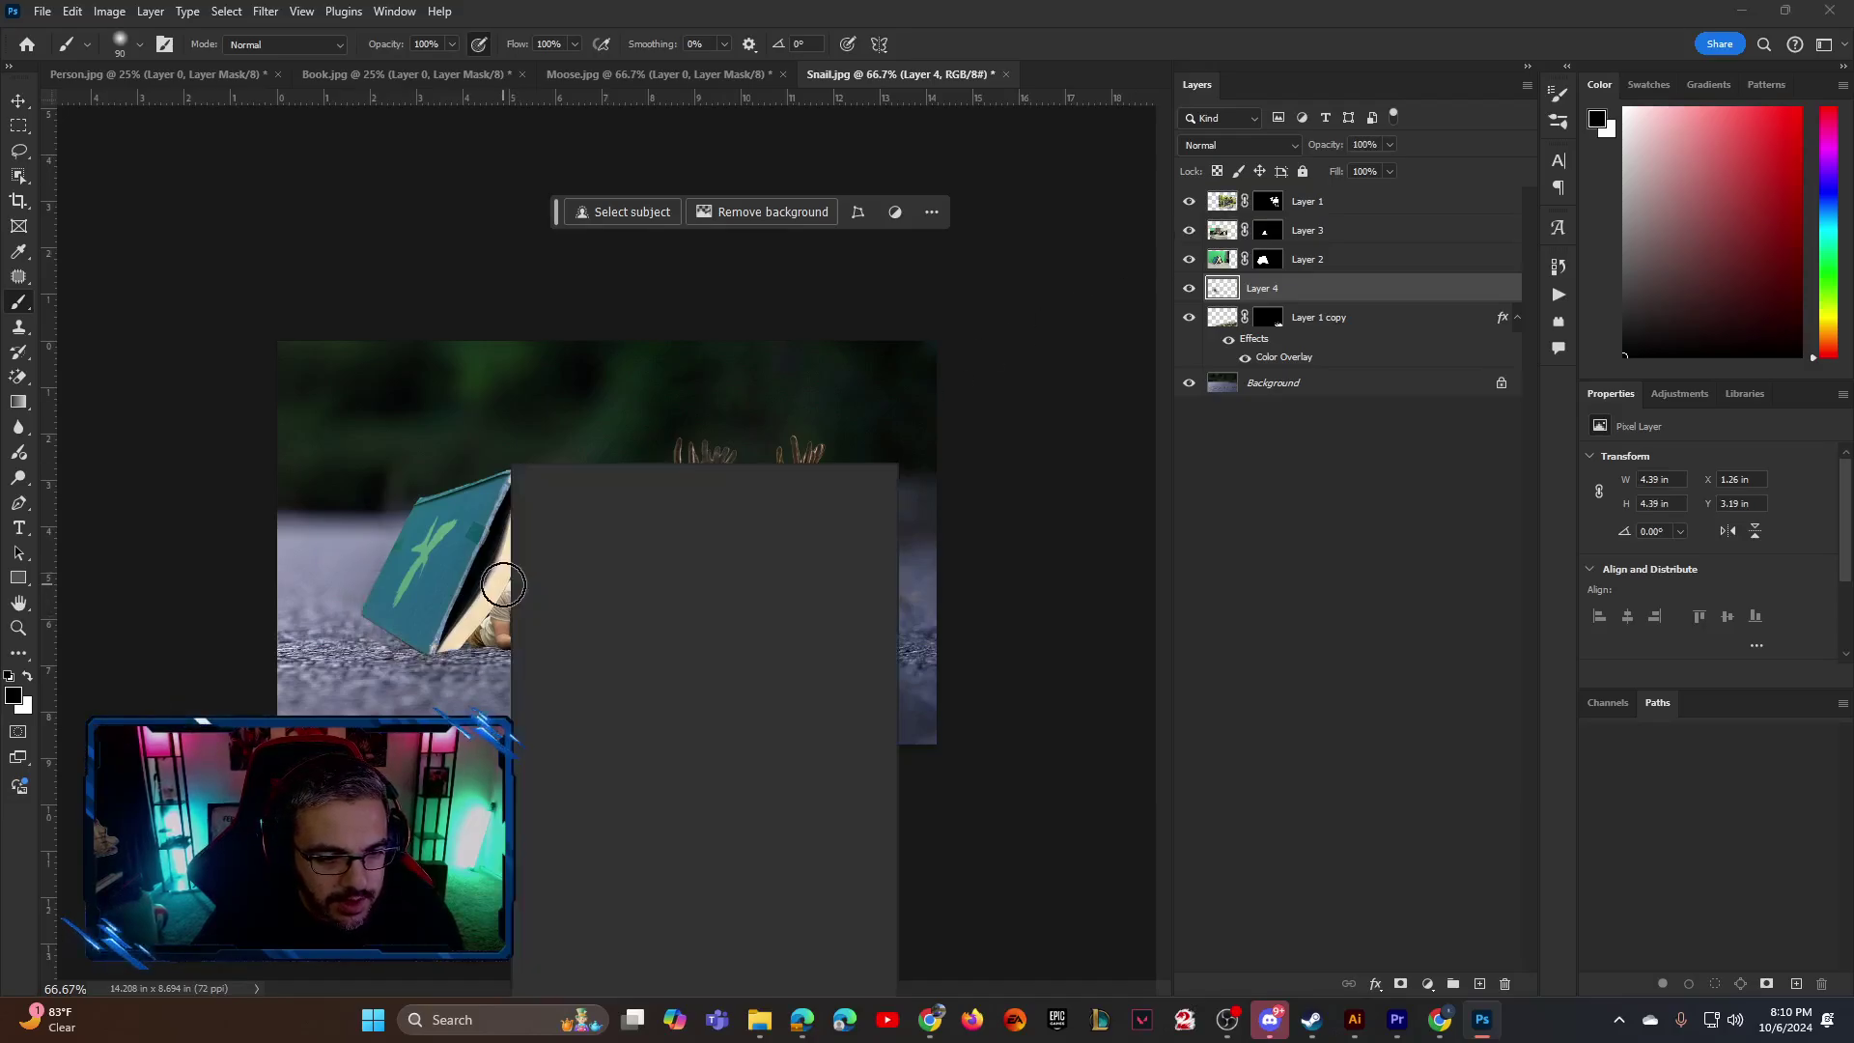
{"action": "key", "text": "Return"}
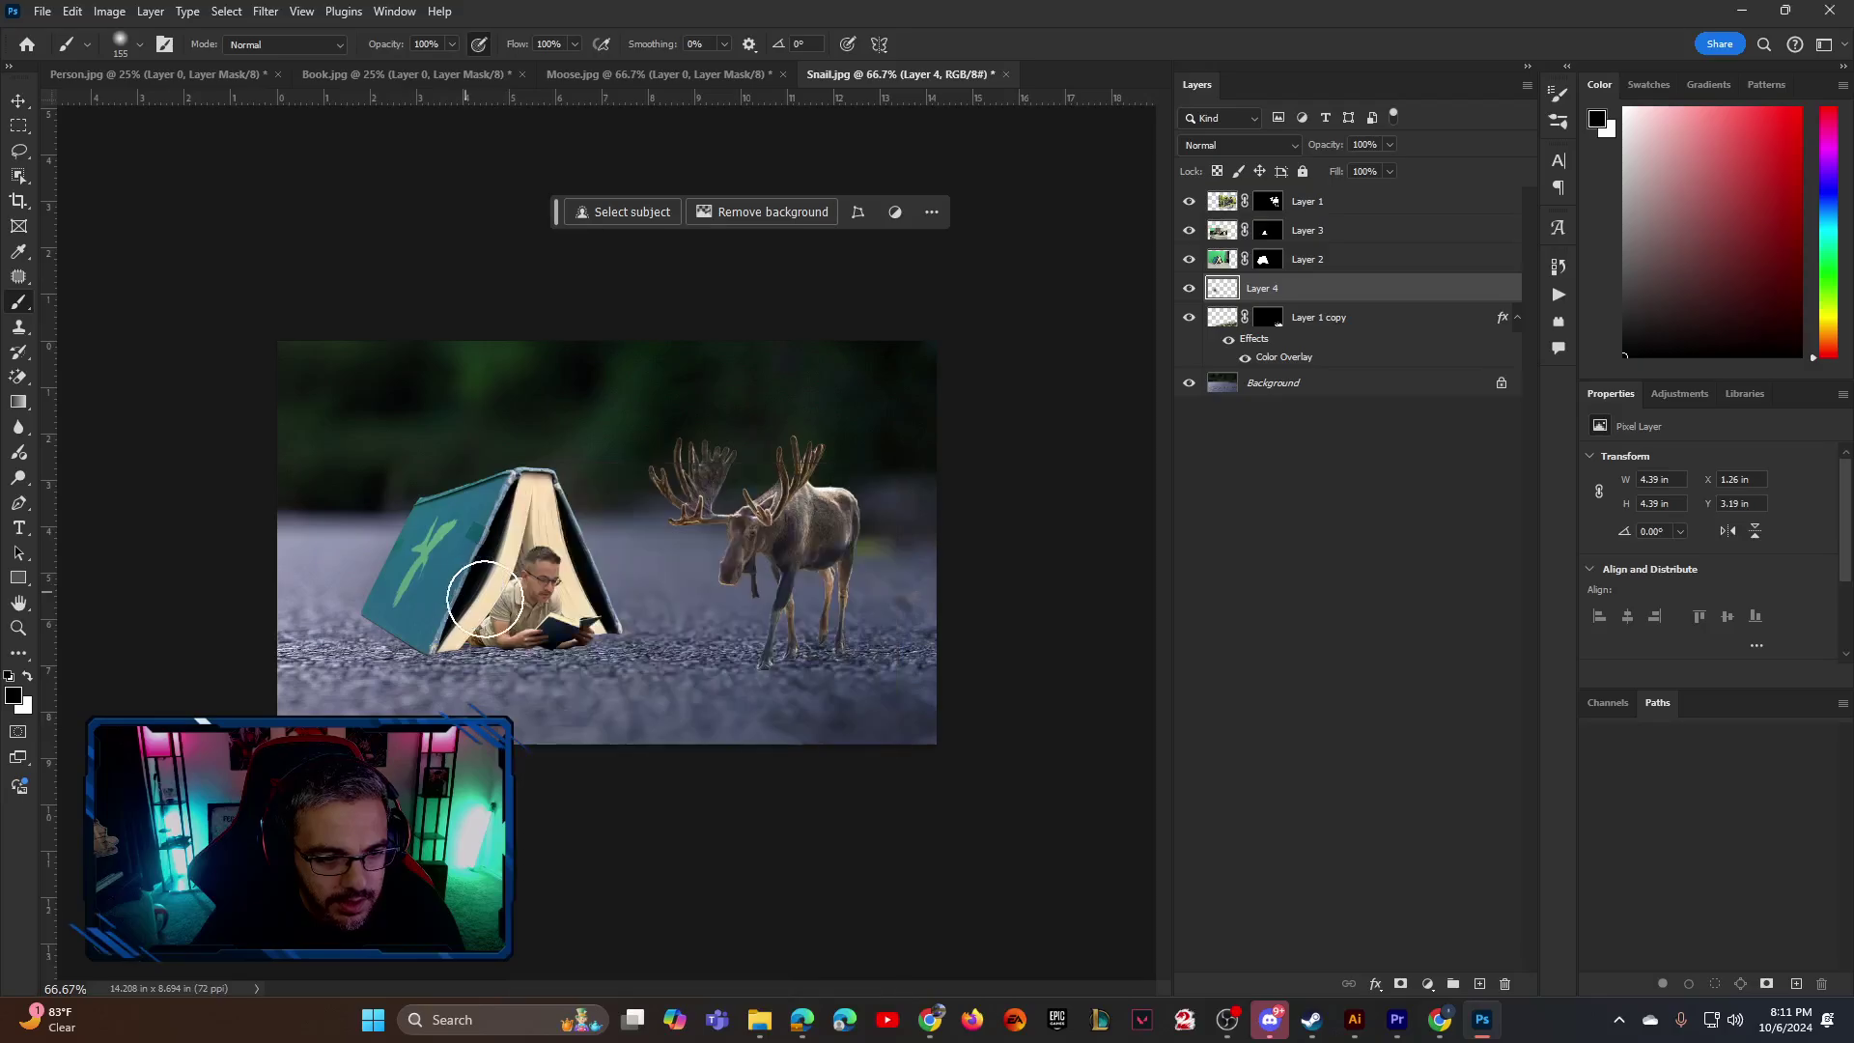
{"action": "mouse_move", "coordinate": [543, 605]}
{"action": "left_mouse_down"}
{"action": "mouse_move", "coordinate": [406, 611]}
{"action": "mouse_move", "coordinate": [455, 608]}
{"action": "left_mouse_up"}
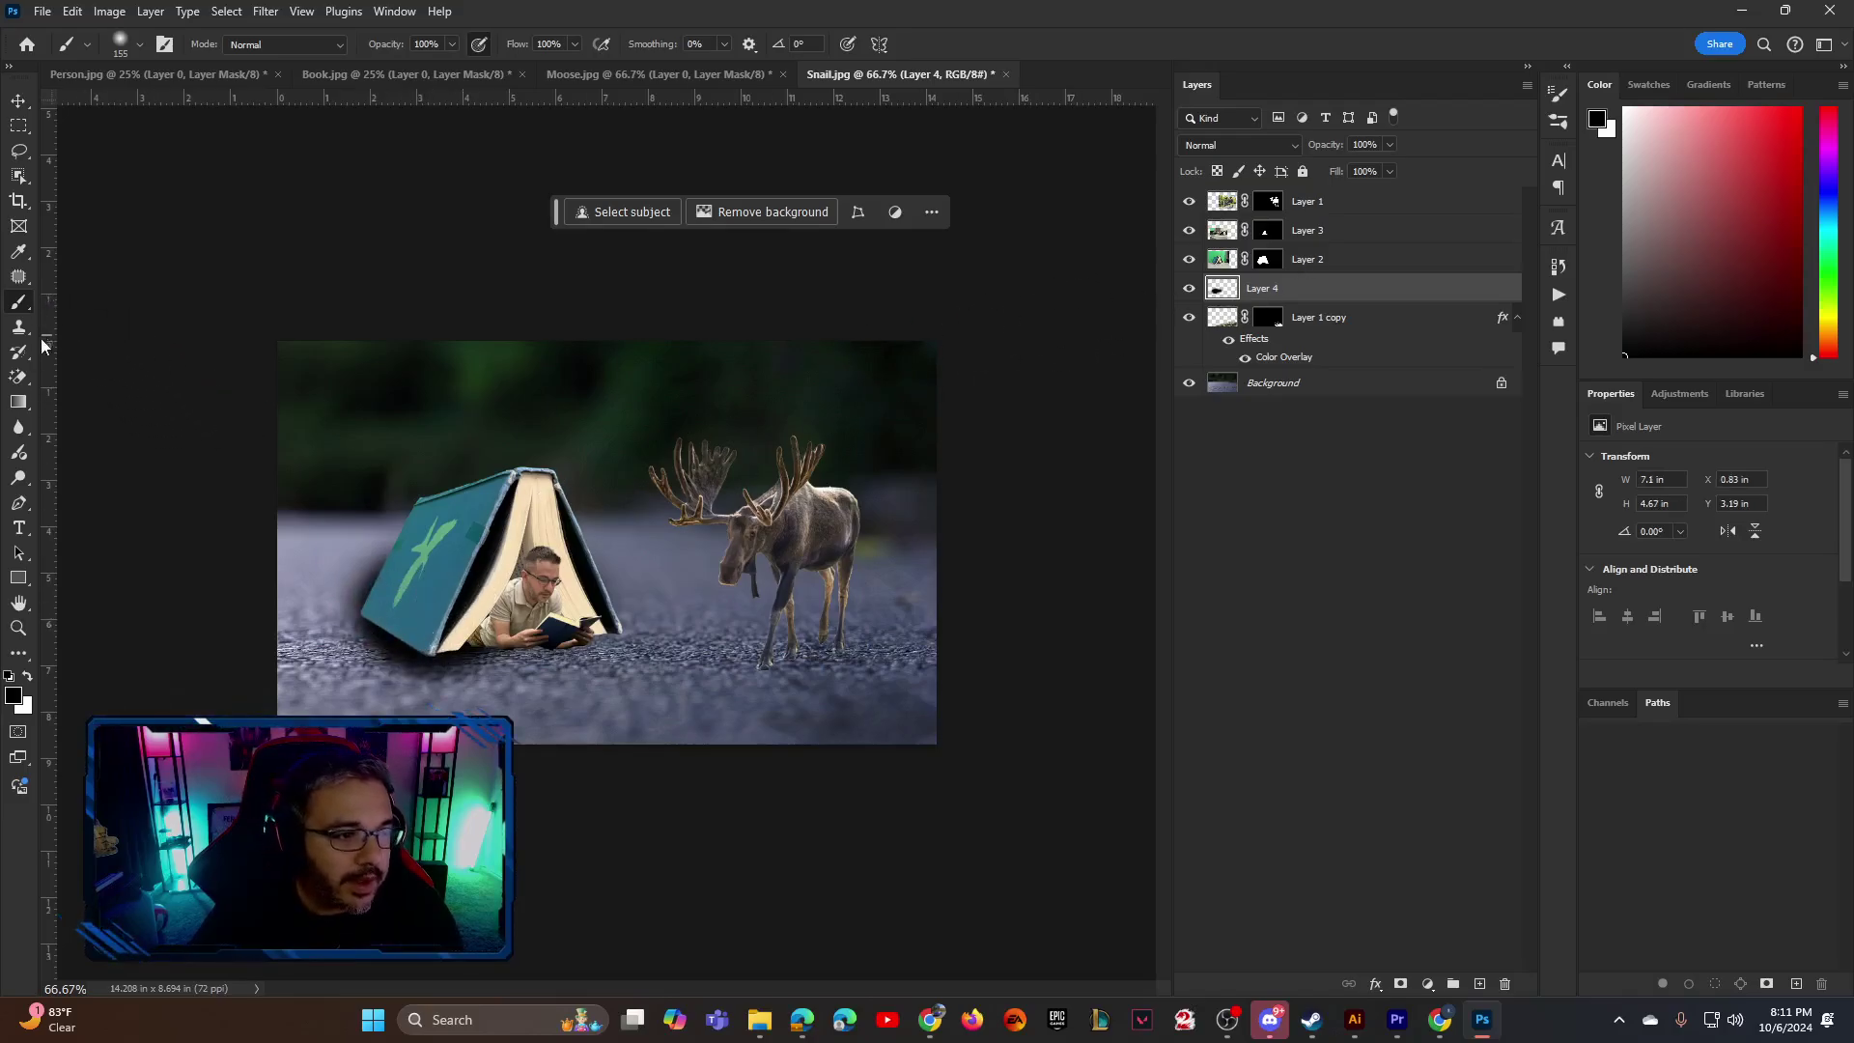
Erase the shadow spill beside the book's outer cover with the Eraser at 70 px and 100% hardness
{"action": "right_click", "coordinate": [22, 386]}
{"action": "left_click", "coordinate": [106, 377]}
{"action": "key", "text": "bracketleft"}
{"action": "key", "text": "bracketleft"}
{"action": "key", "text": "bracketleft"}
{"action": "key", "text": "bracketleft"}
{"action": "key", "text": "bracketleft"}
{"action": "key", "text": "bracketleft"}
{"action": "key", "text": "bracketleft"}
{"action": "key", "text": "bracketleft"}
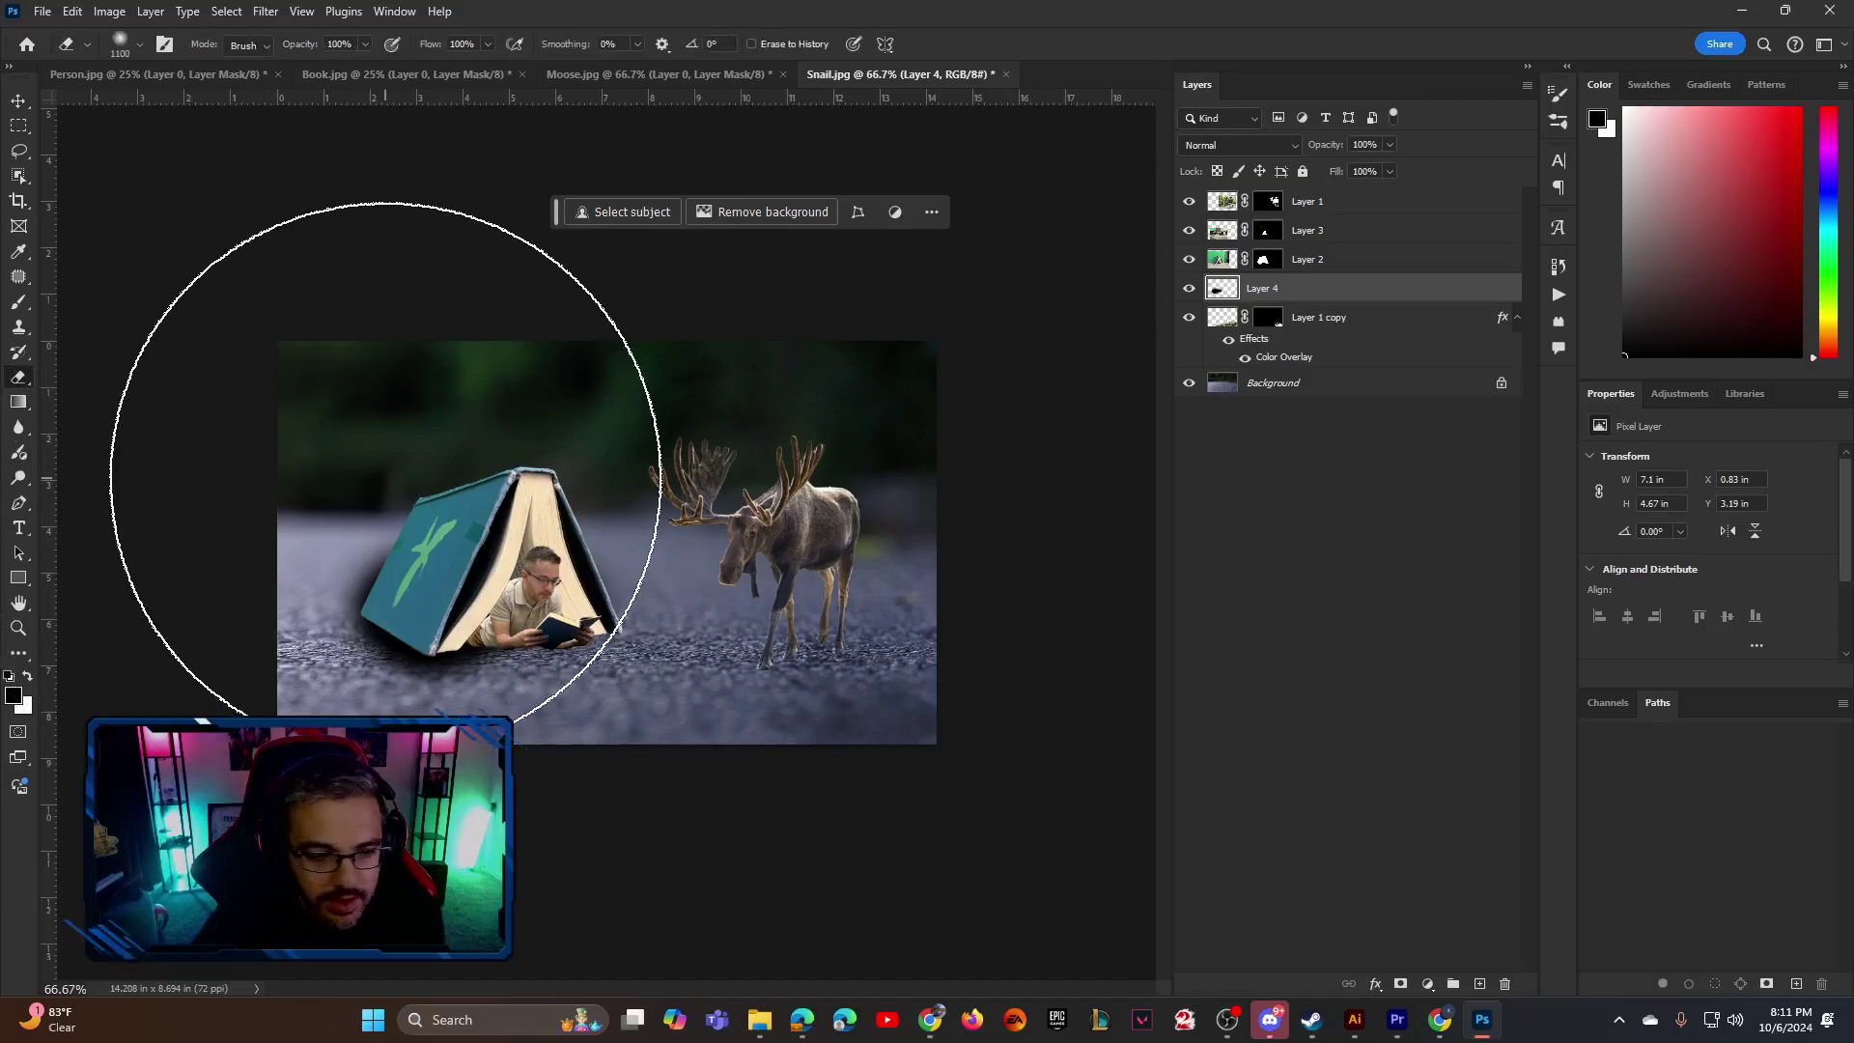
{"action": "right_click", "coordinate": [390, 431]}
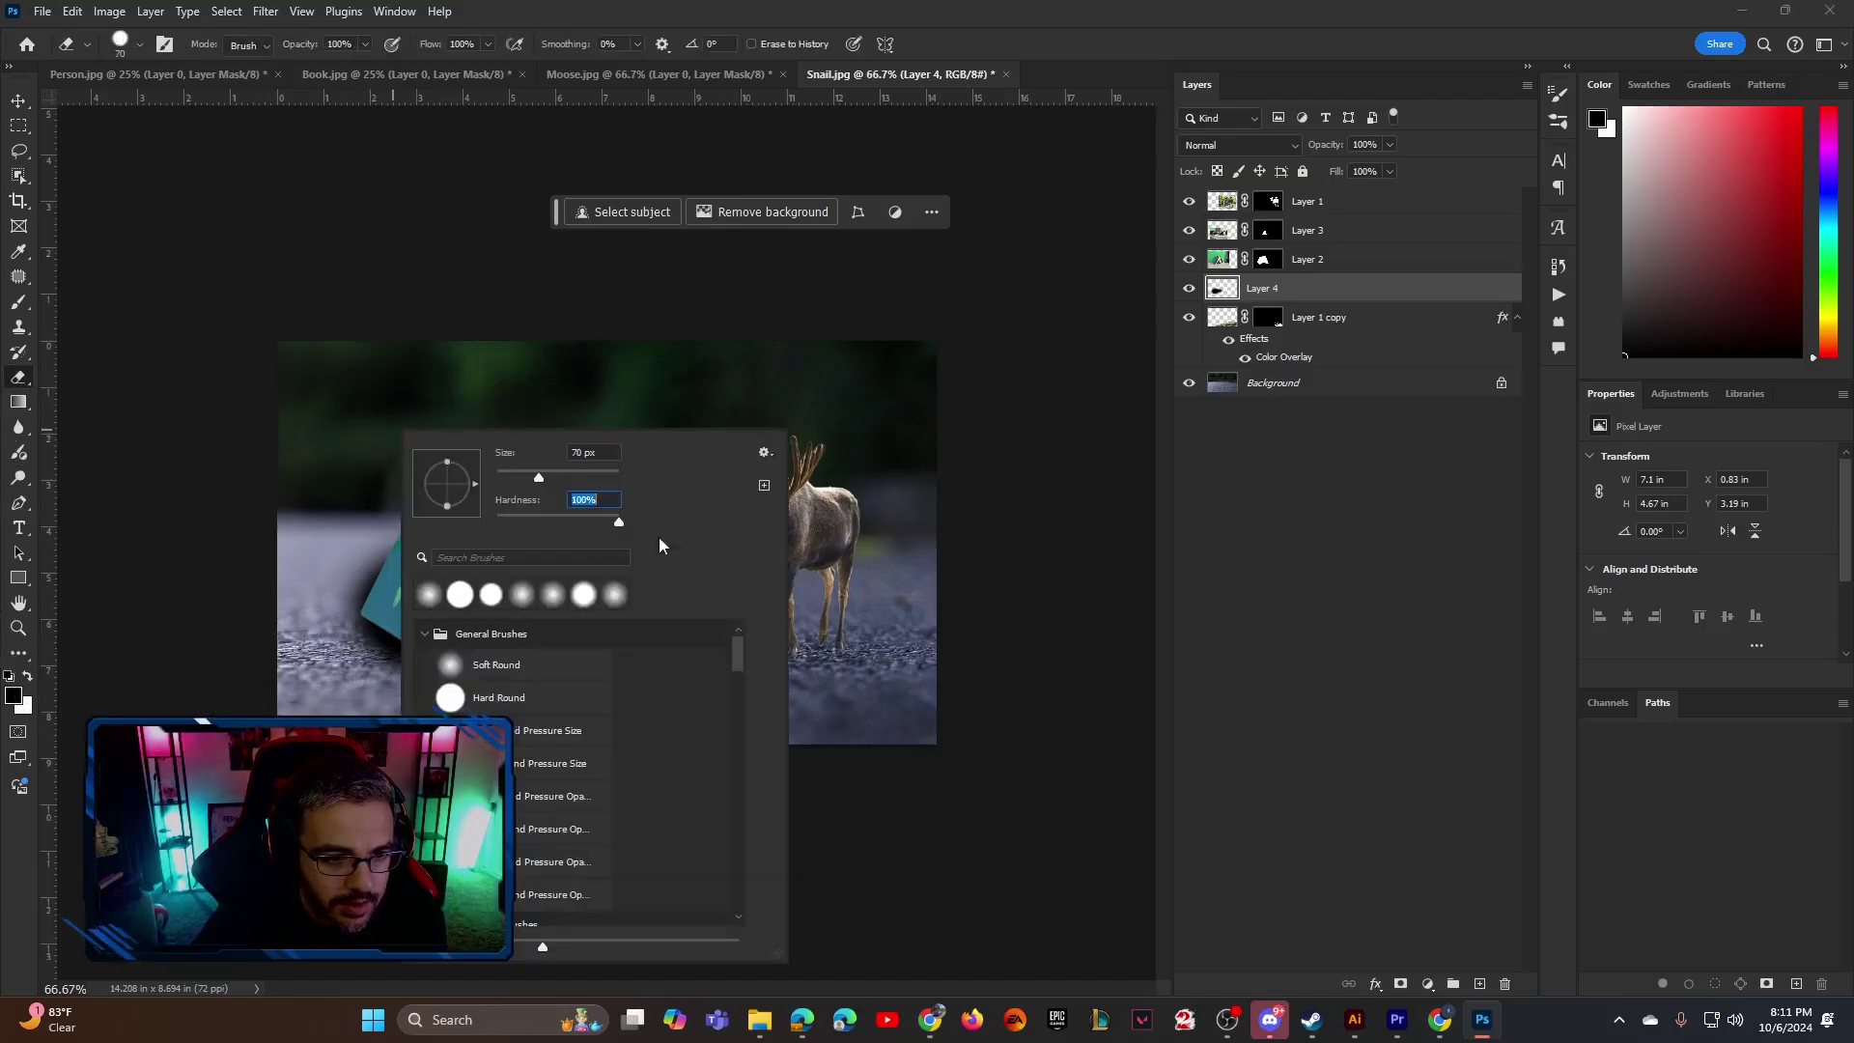
{"action": "key", "text": "Return"}
{"action": "mouse_move", "coordinate": [381, 518]}
{"action": "left_mouse_down"}
{"action": "mouse_move", "coordinate": [323, 592]}
{"action": "mouse_move", "coordinate": [389, 580]}
{"action": "left_mouse_up"}
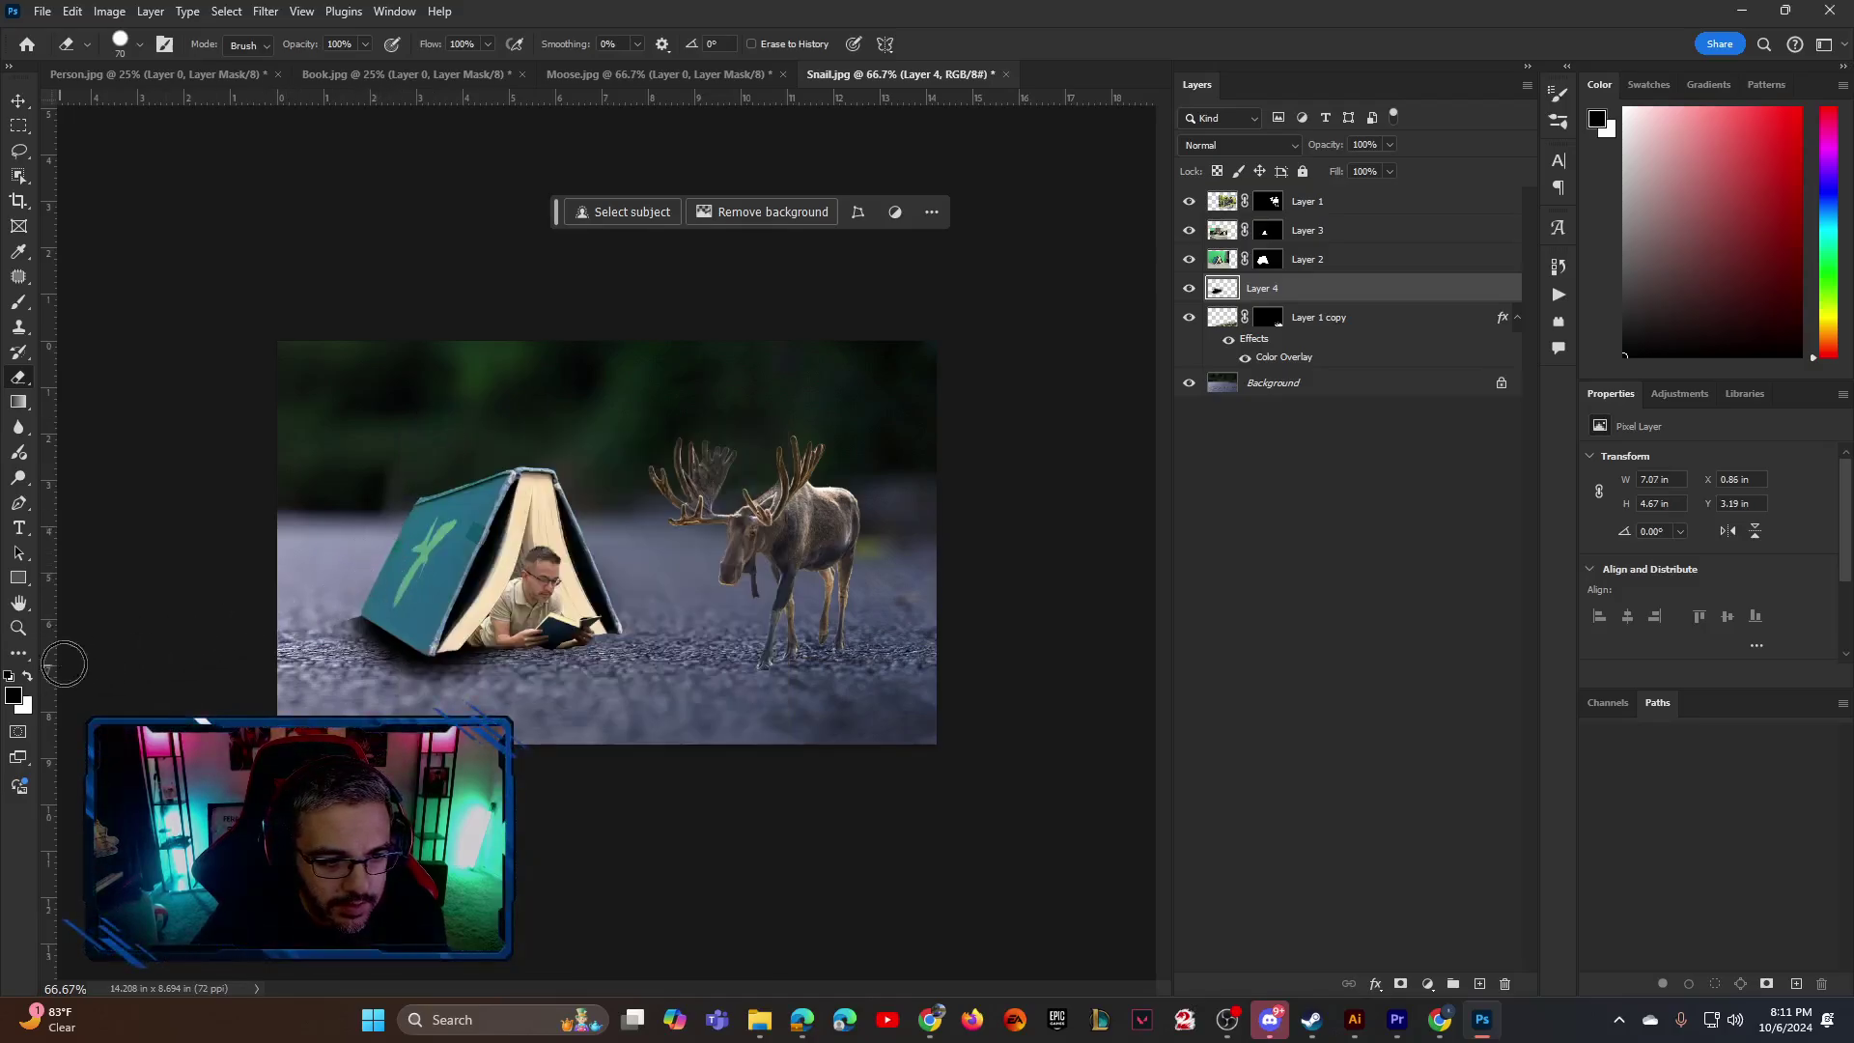
Lower the 70 px eraser's hardness and trim the outer and lower edges of the book's shadow
{"action": "right_click", "coordinate": [338, 565]}
{"action": "left_click_drag", "start_coordinate": [560, 534], "coordinate": [523, 562]}
{"action": "key", "text": "Return"}
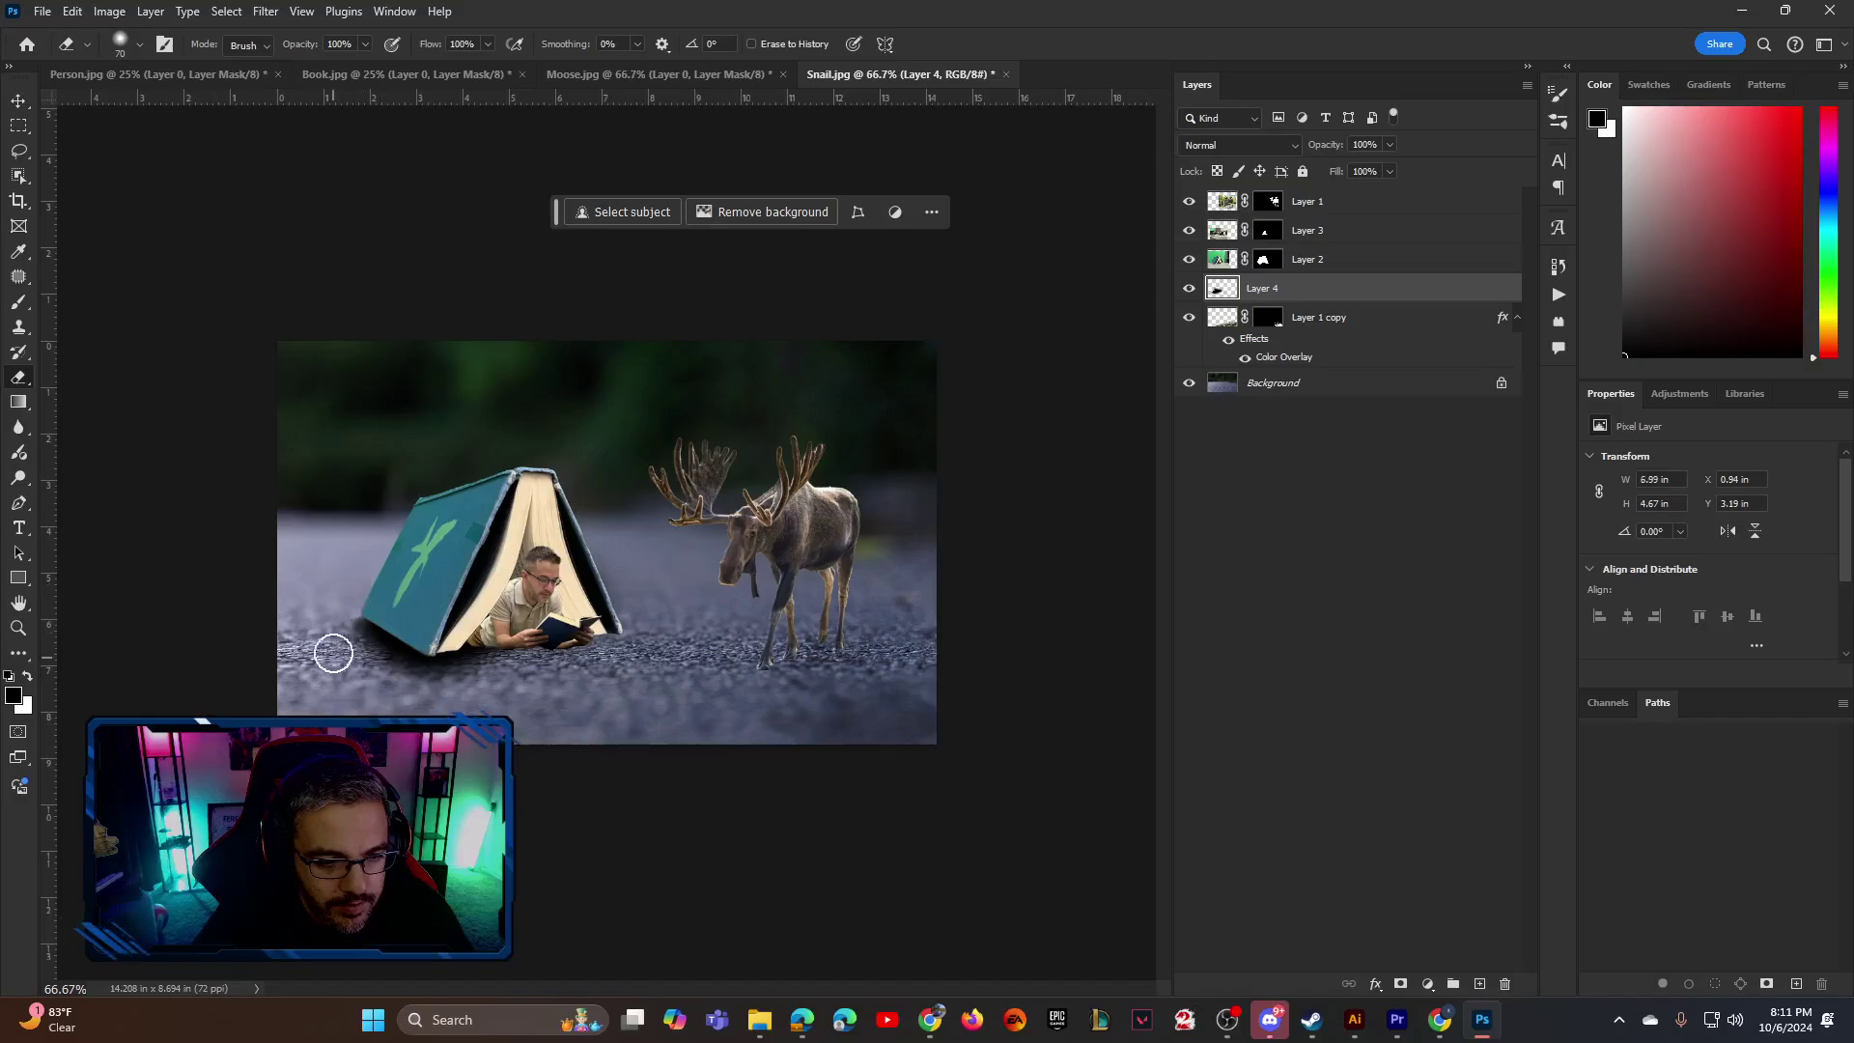
{"action": "right_click", "coordinate": [306, 664]}
{"action": "left_click", "coordinate": [250, 560]}
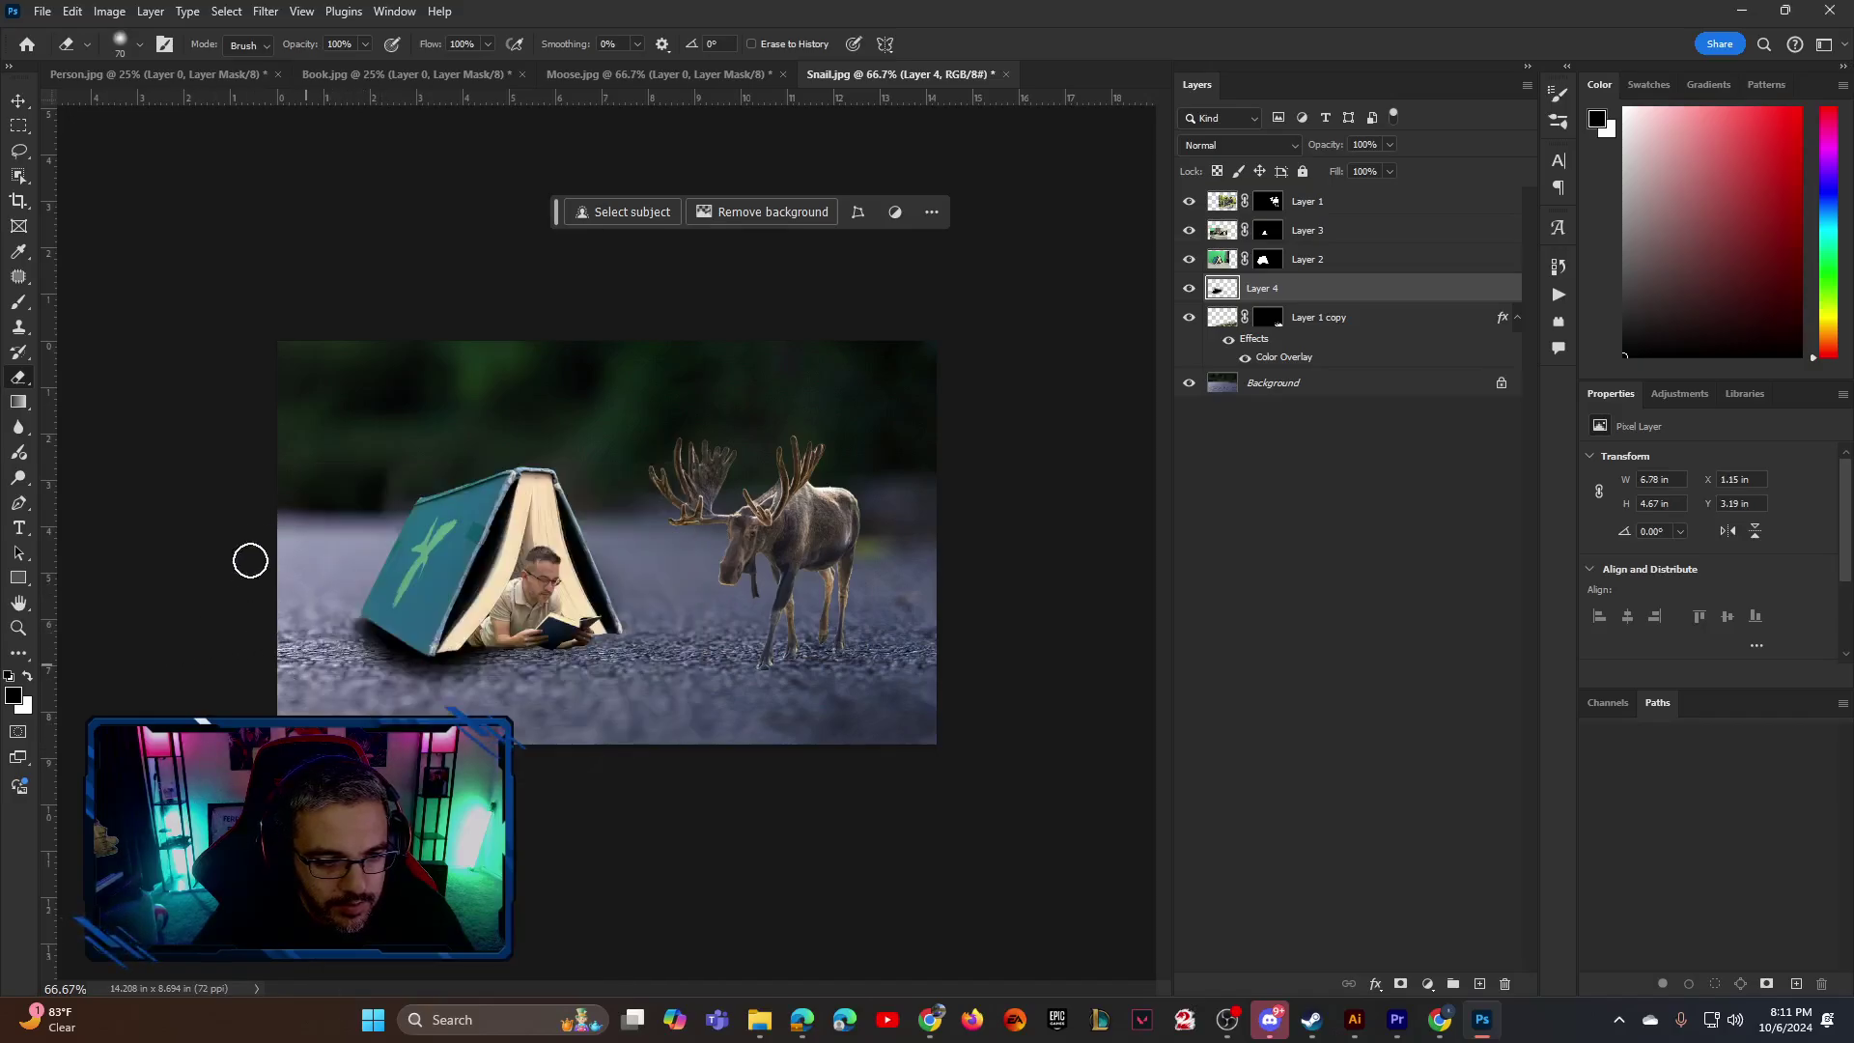
{"action": "mouse_move", "coordinate": [608, 737]}
{"action": "left_mouse_down"}
{"action": "mouse_move", "coordinate": [598, 703]}
{"action": "mouse_move", "coordinate": [532, 683]}
{"action": "left_mouse_up"}
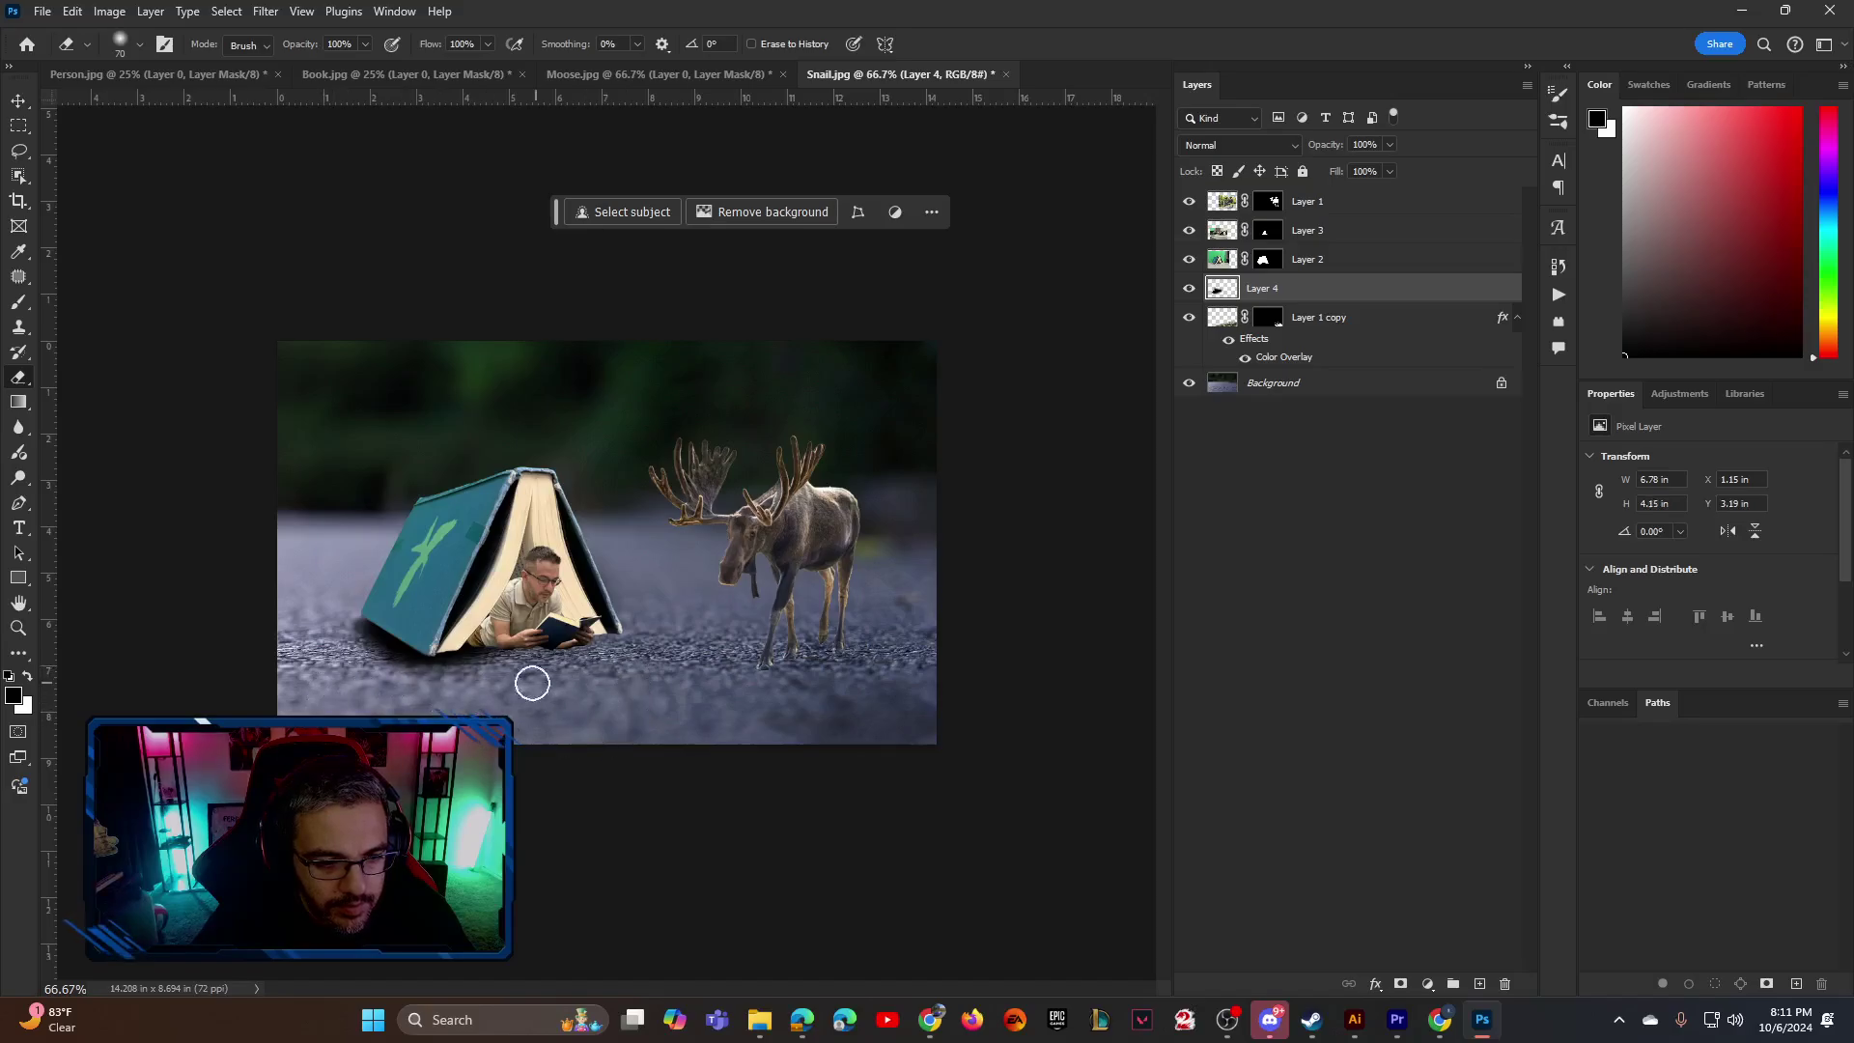
{"action": "left_click_drag", "start_coordinate": [381, 695], "coordinate": [264, 643]}
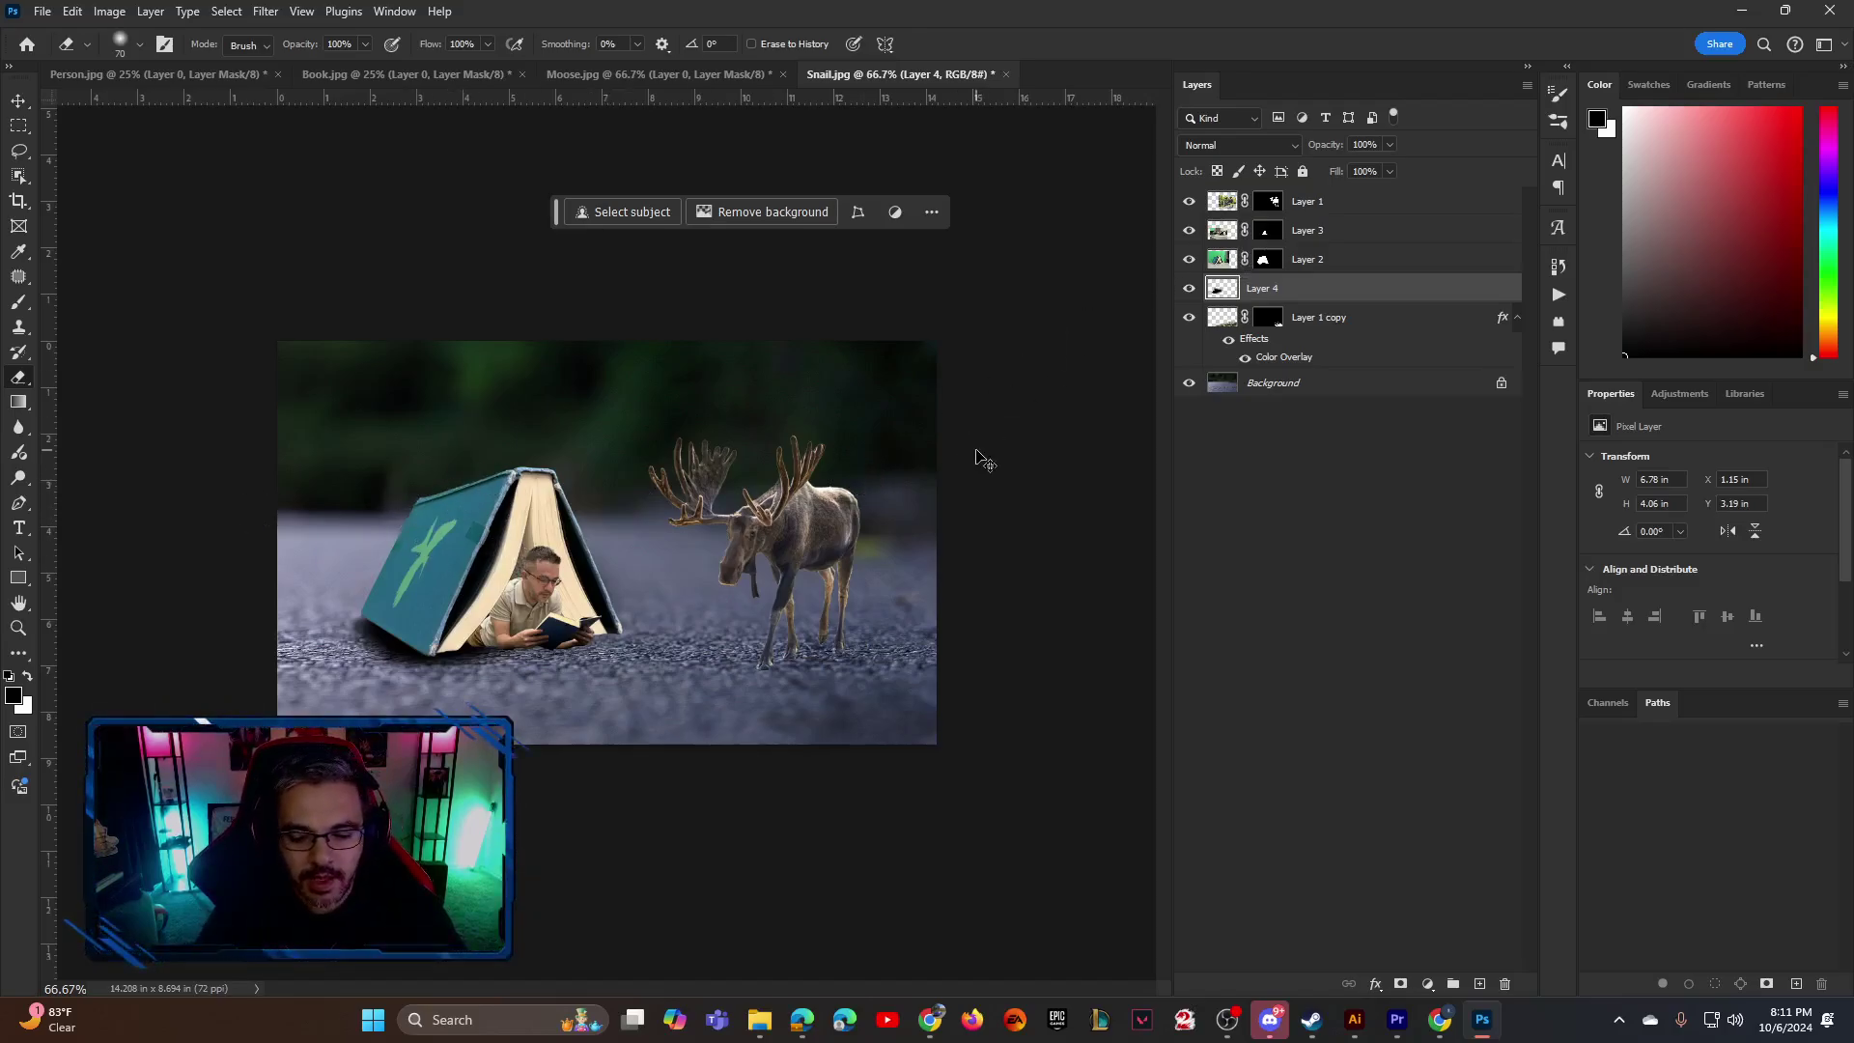
Create a new layer above Layer 1 and fill it entirely with black (000000) using the Paint Bucket
{"action": "key", "text": "ctrl+minus"}
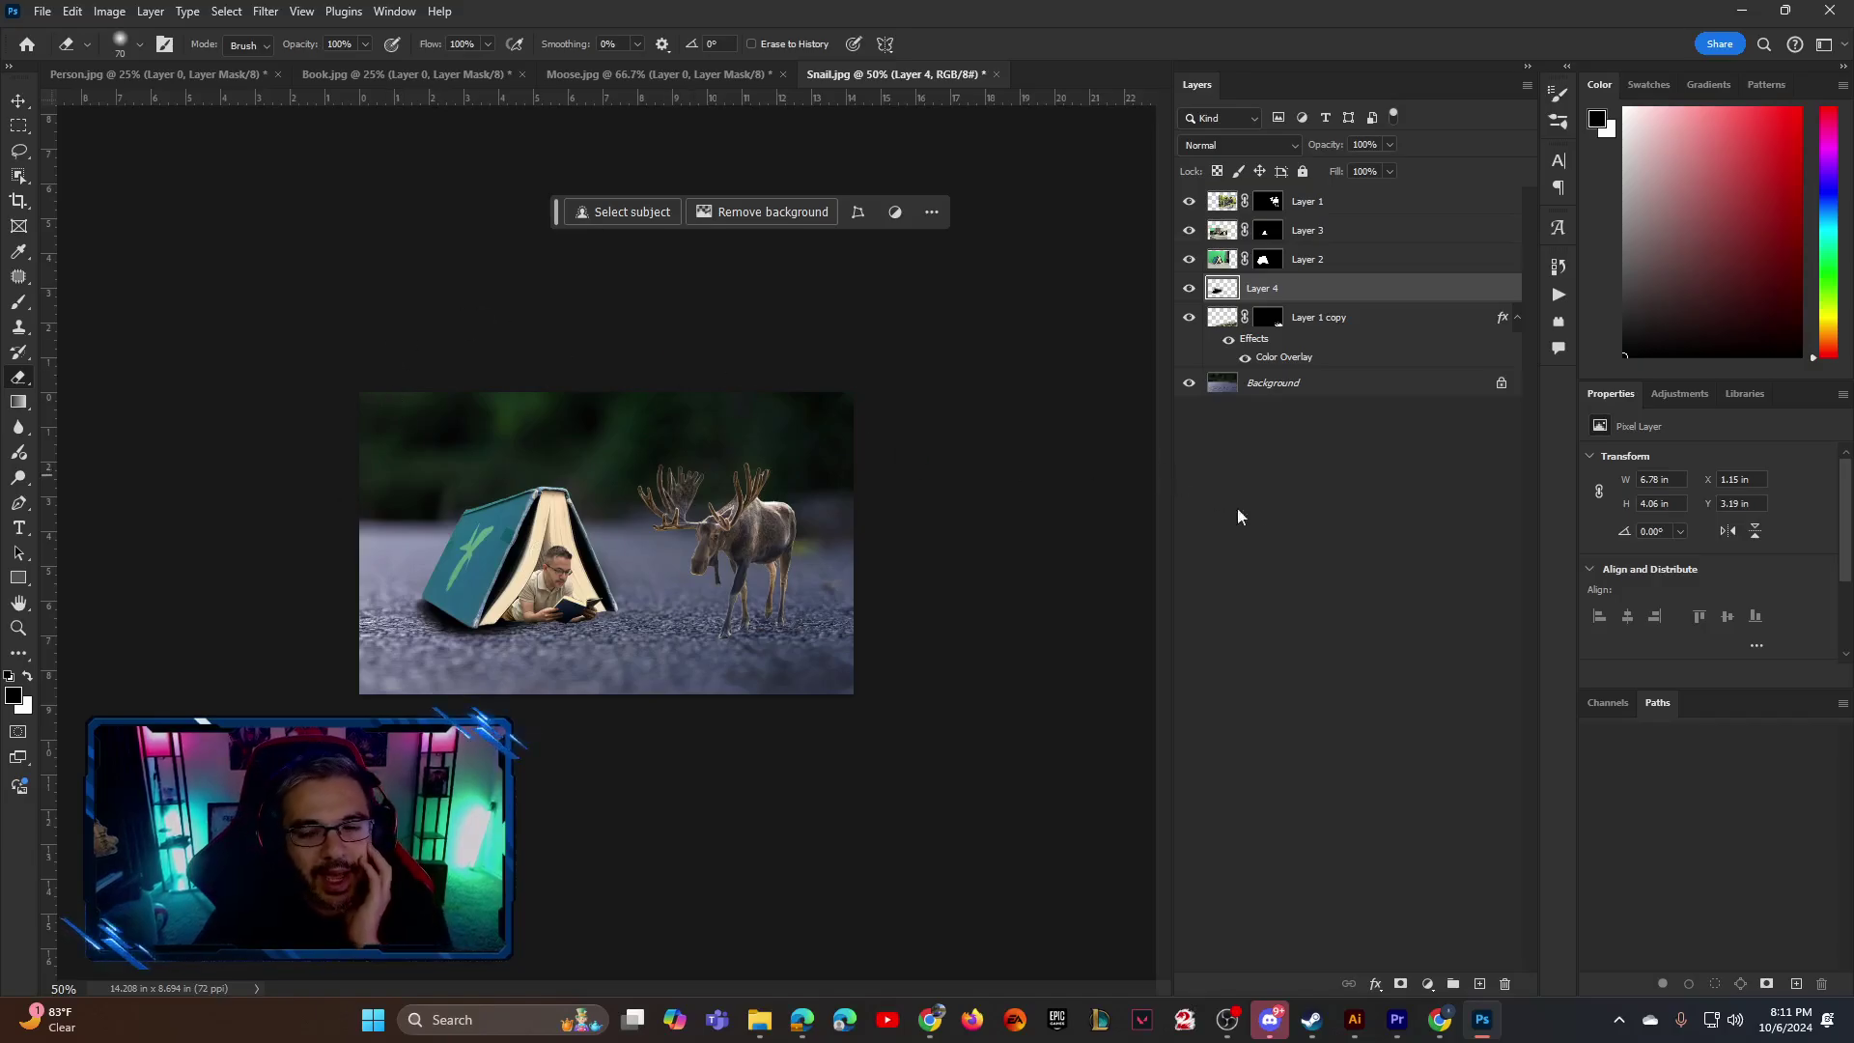
{"action": "left_click", "coordinate": [1330, 210]}
{"action": "left_click", "coordinate": [1480, 984]}
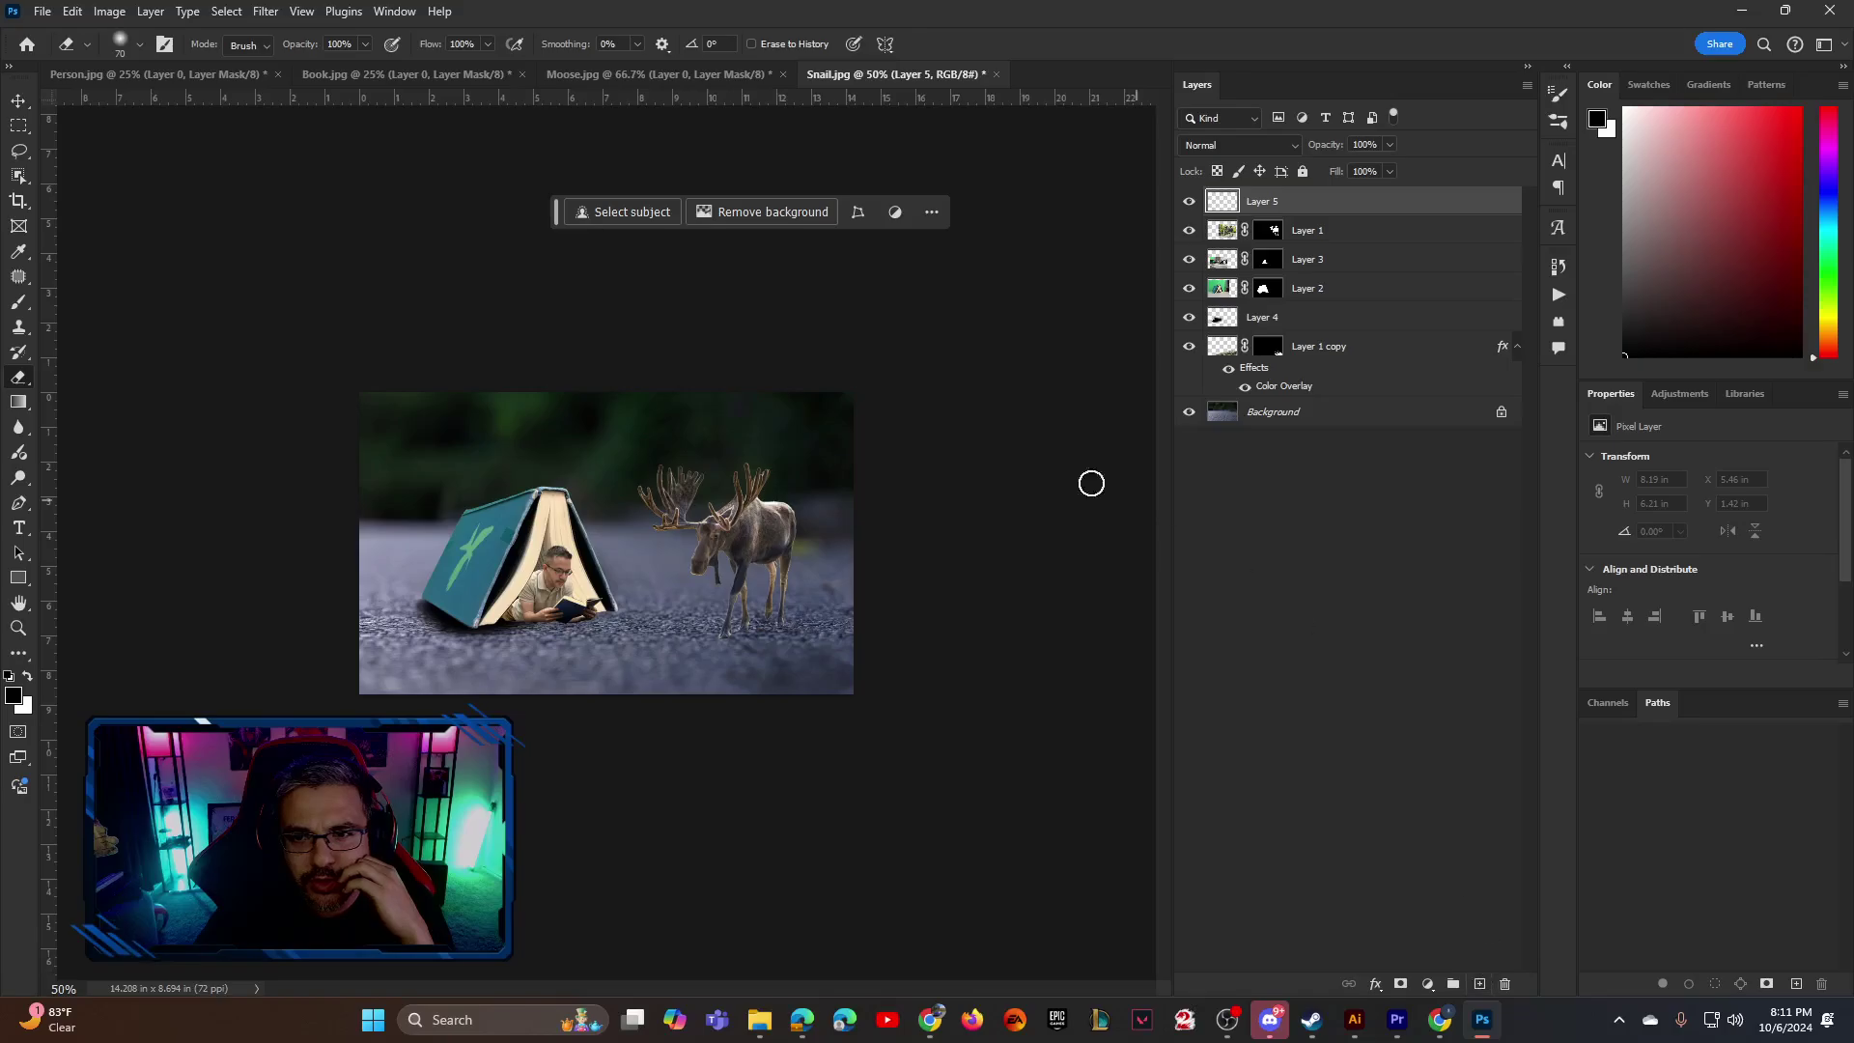
{"action": "left_click", "coordinate": [19, 401]}
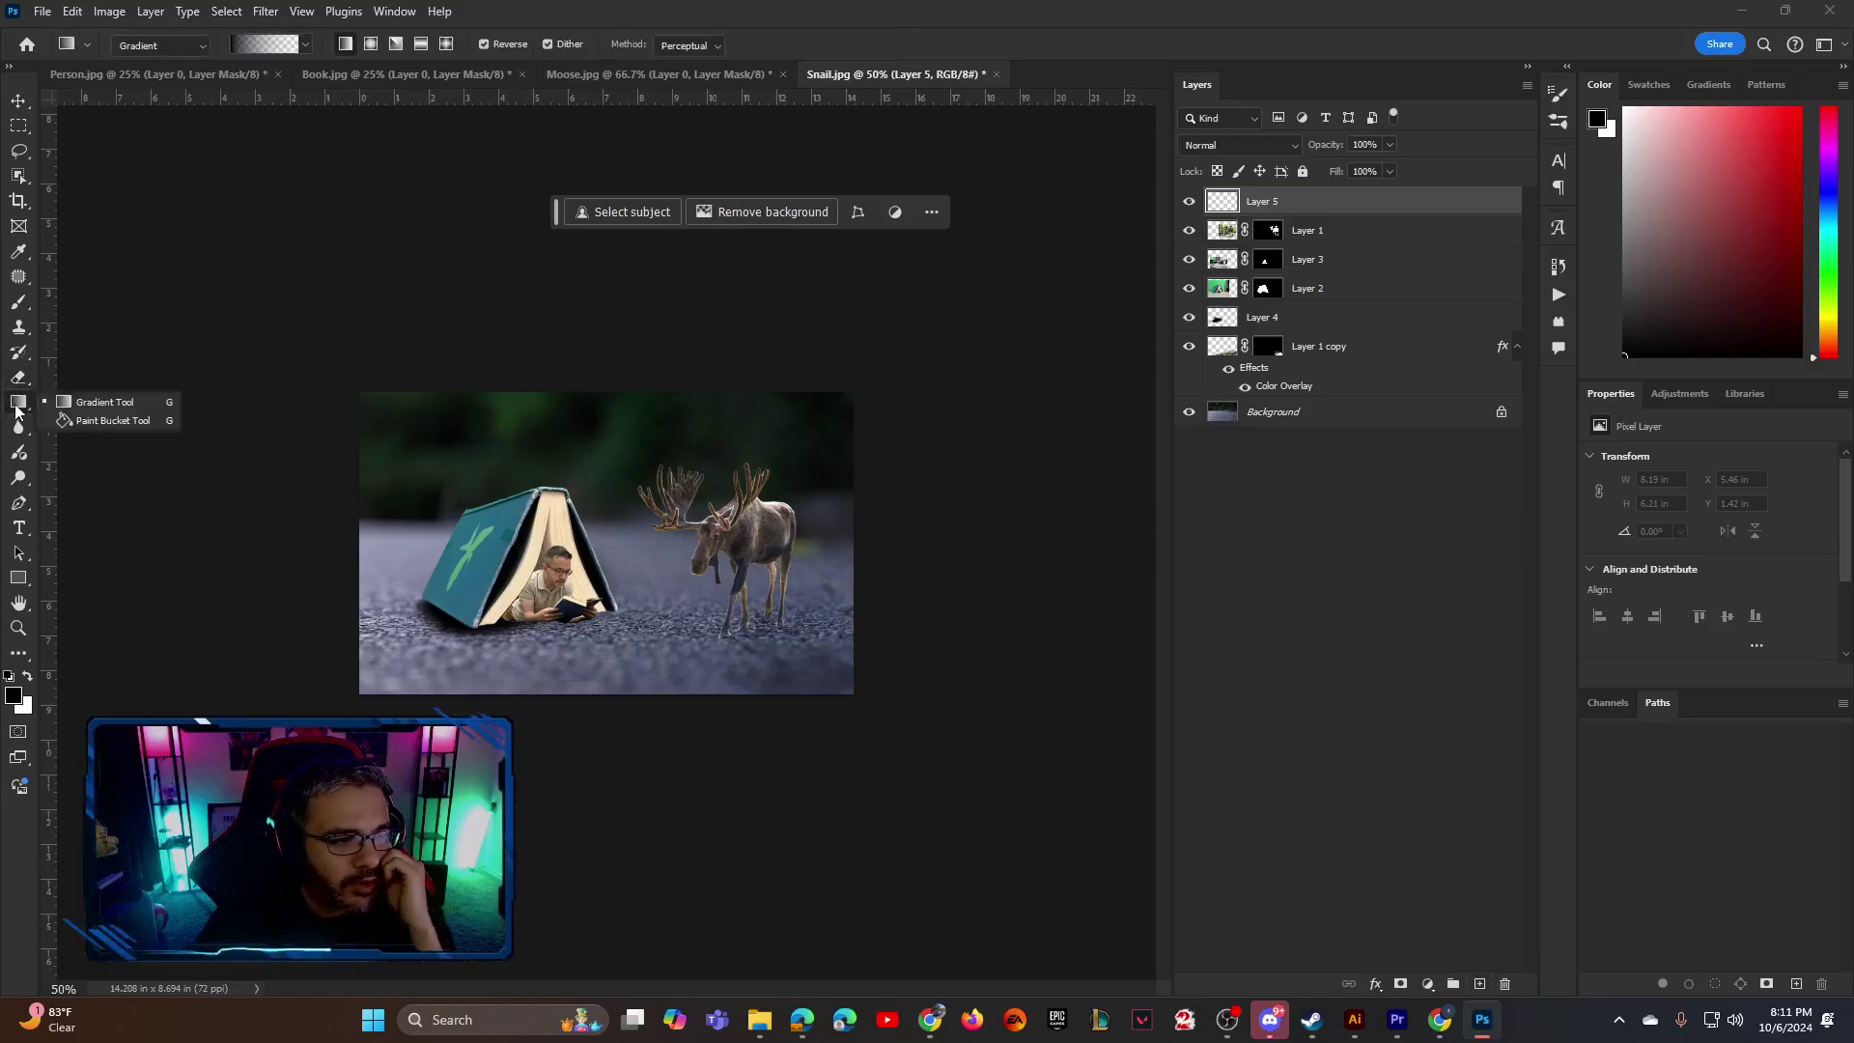
{"action": "left_click", "coordinate": [106, 423]}
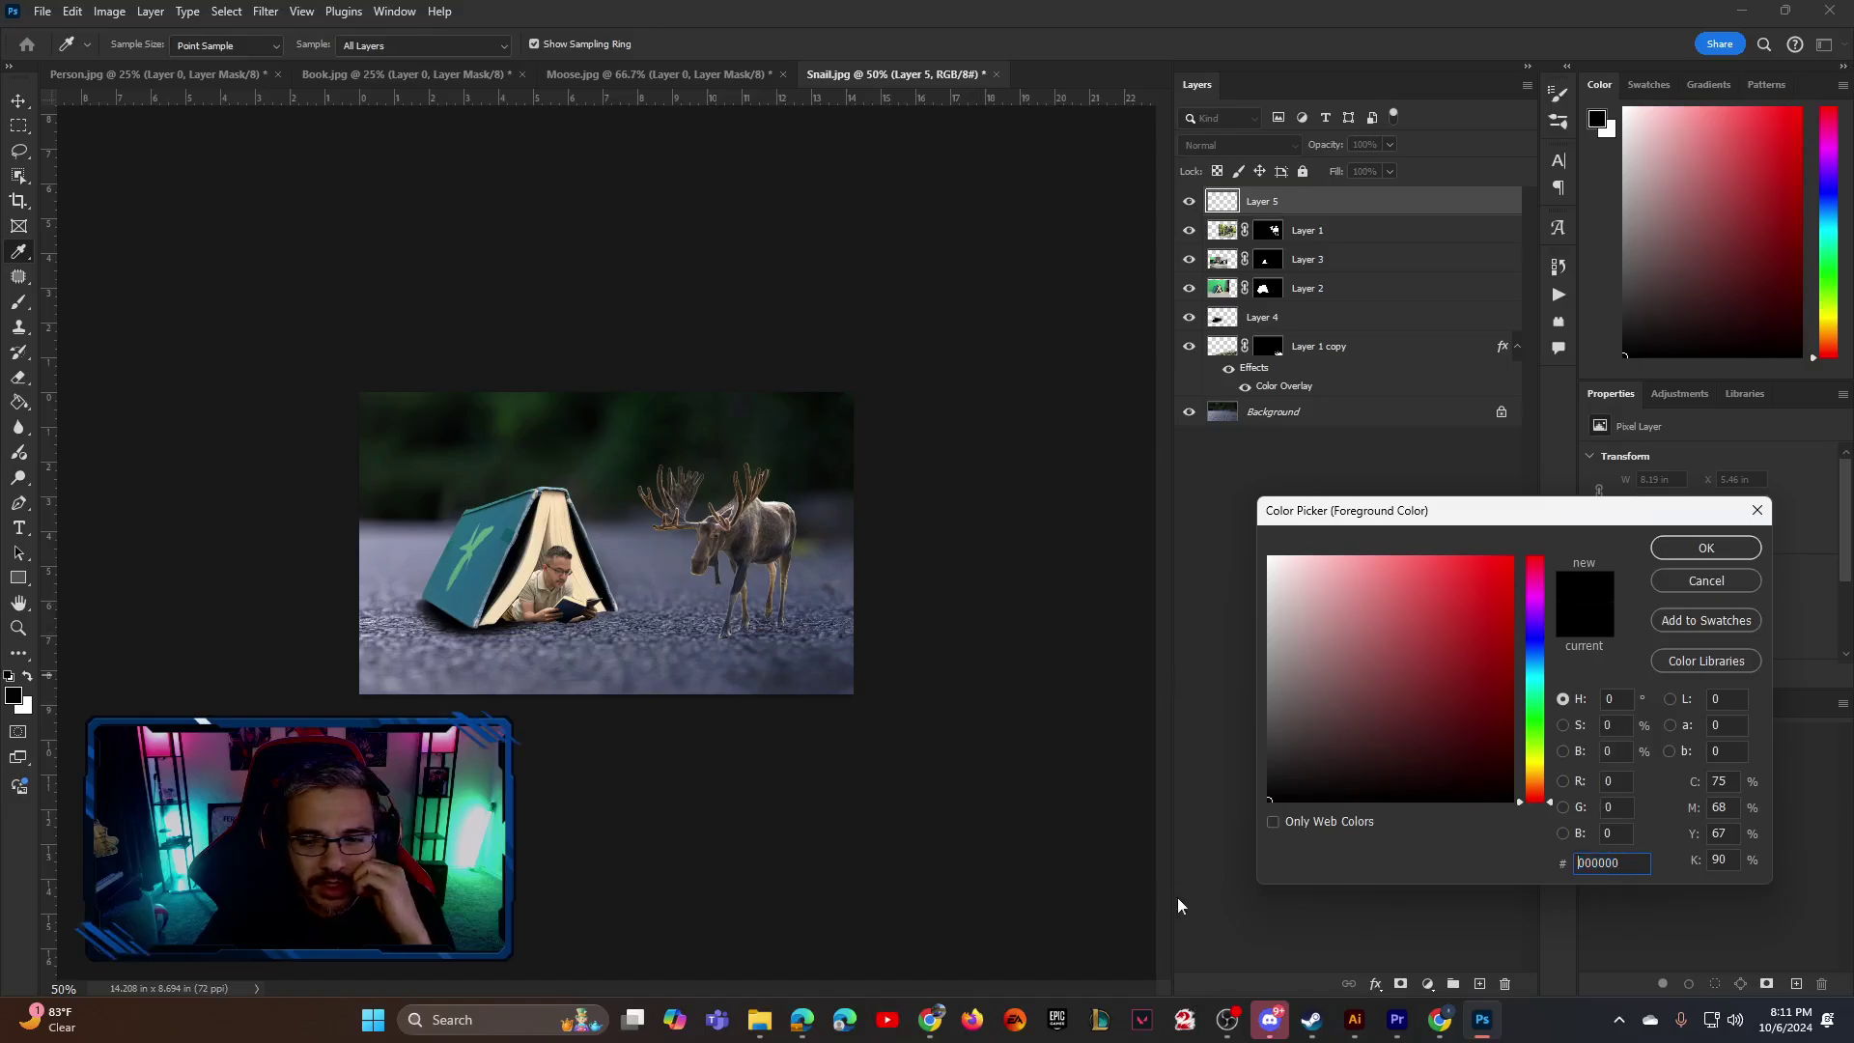
{"action": "left_click", "coordinate": [1704, 547]}
{"action": "key", "text": "g"}
{"action": "left_click", "coordinate": [676, 493]}
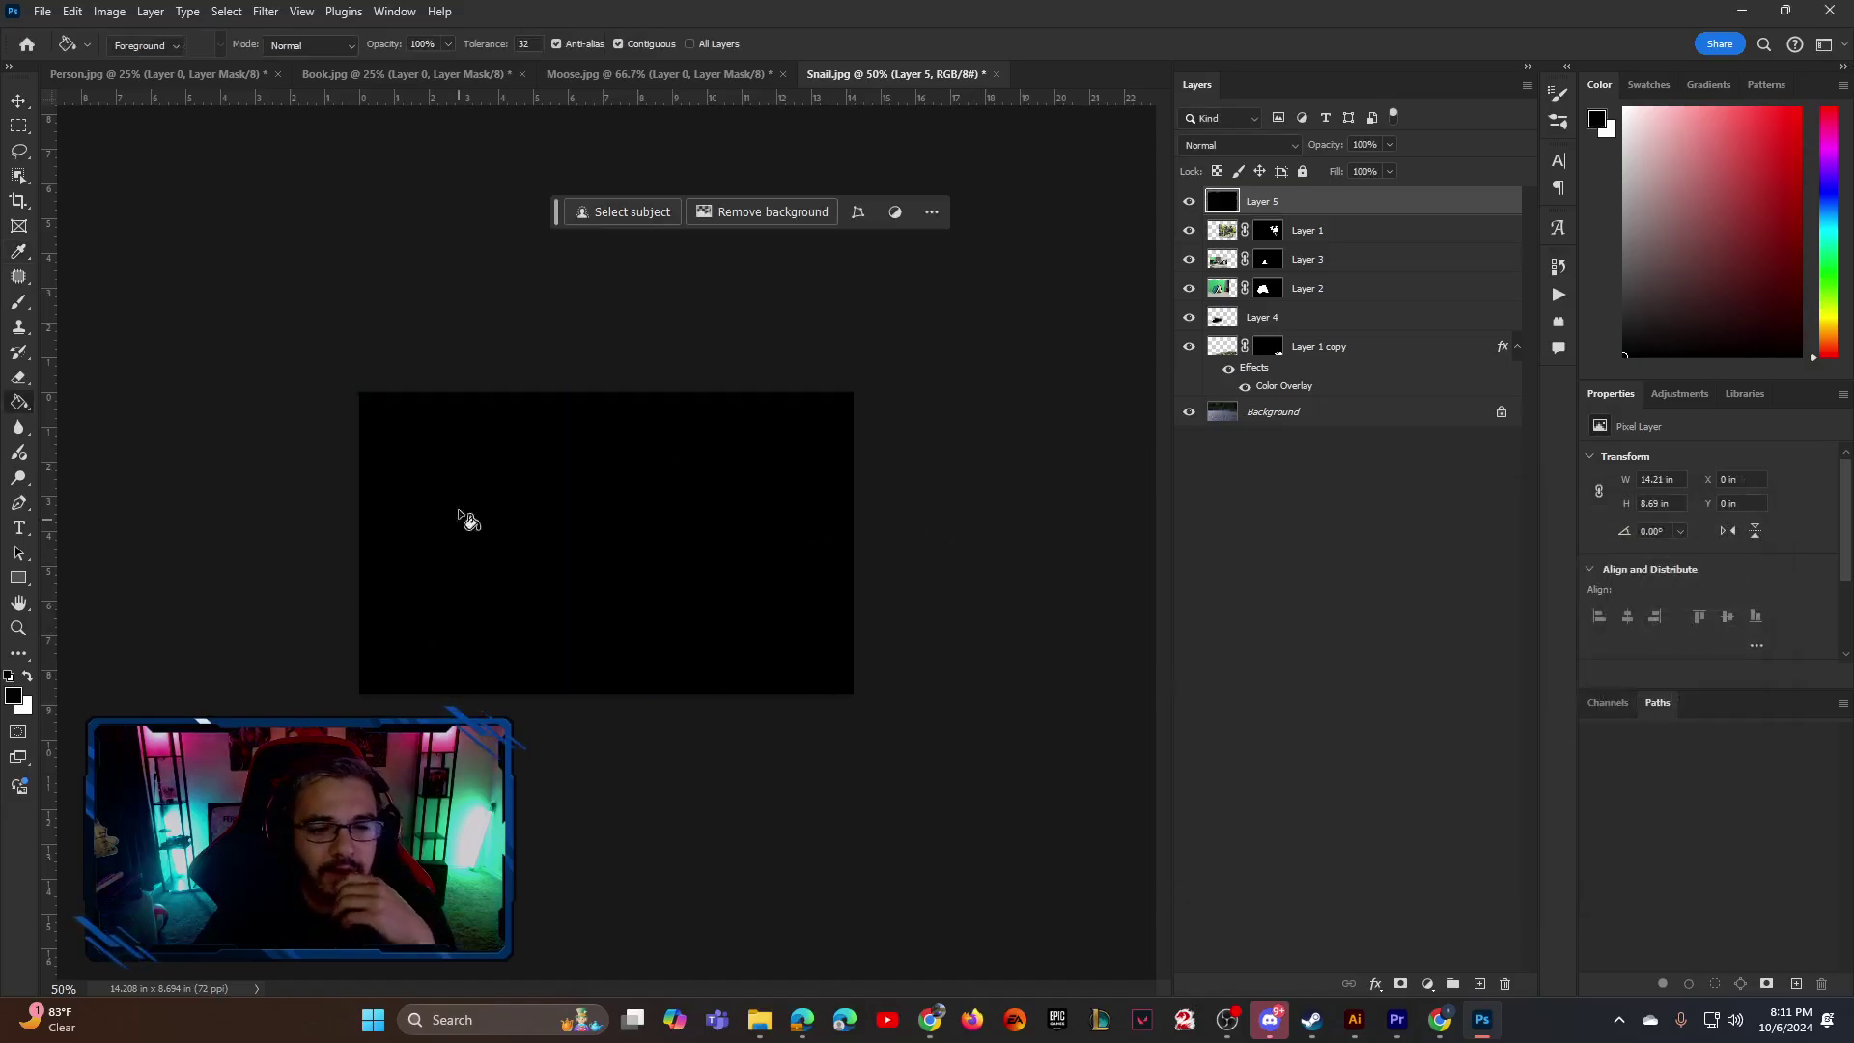
Try the Screen blend mode on the black layer and set it back to Normal
{"action": "left_click", "coordinate": [19, 101]}
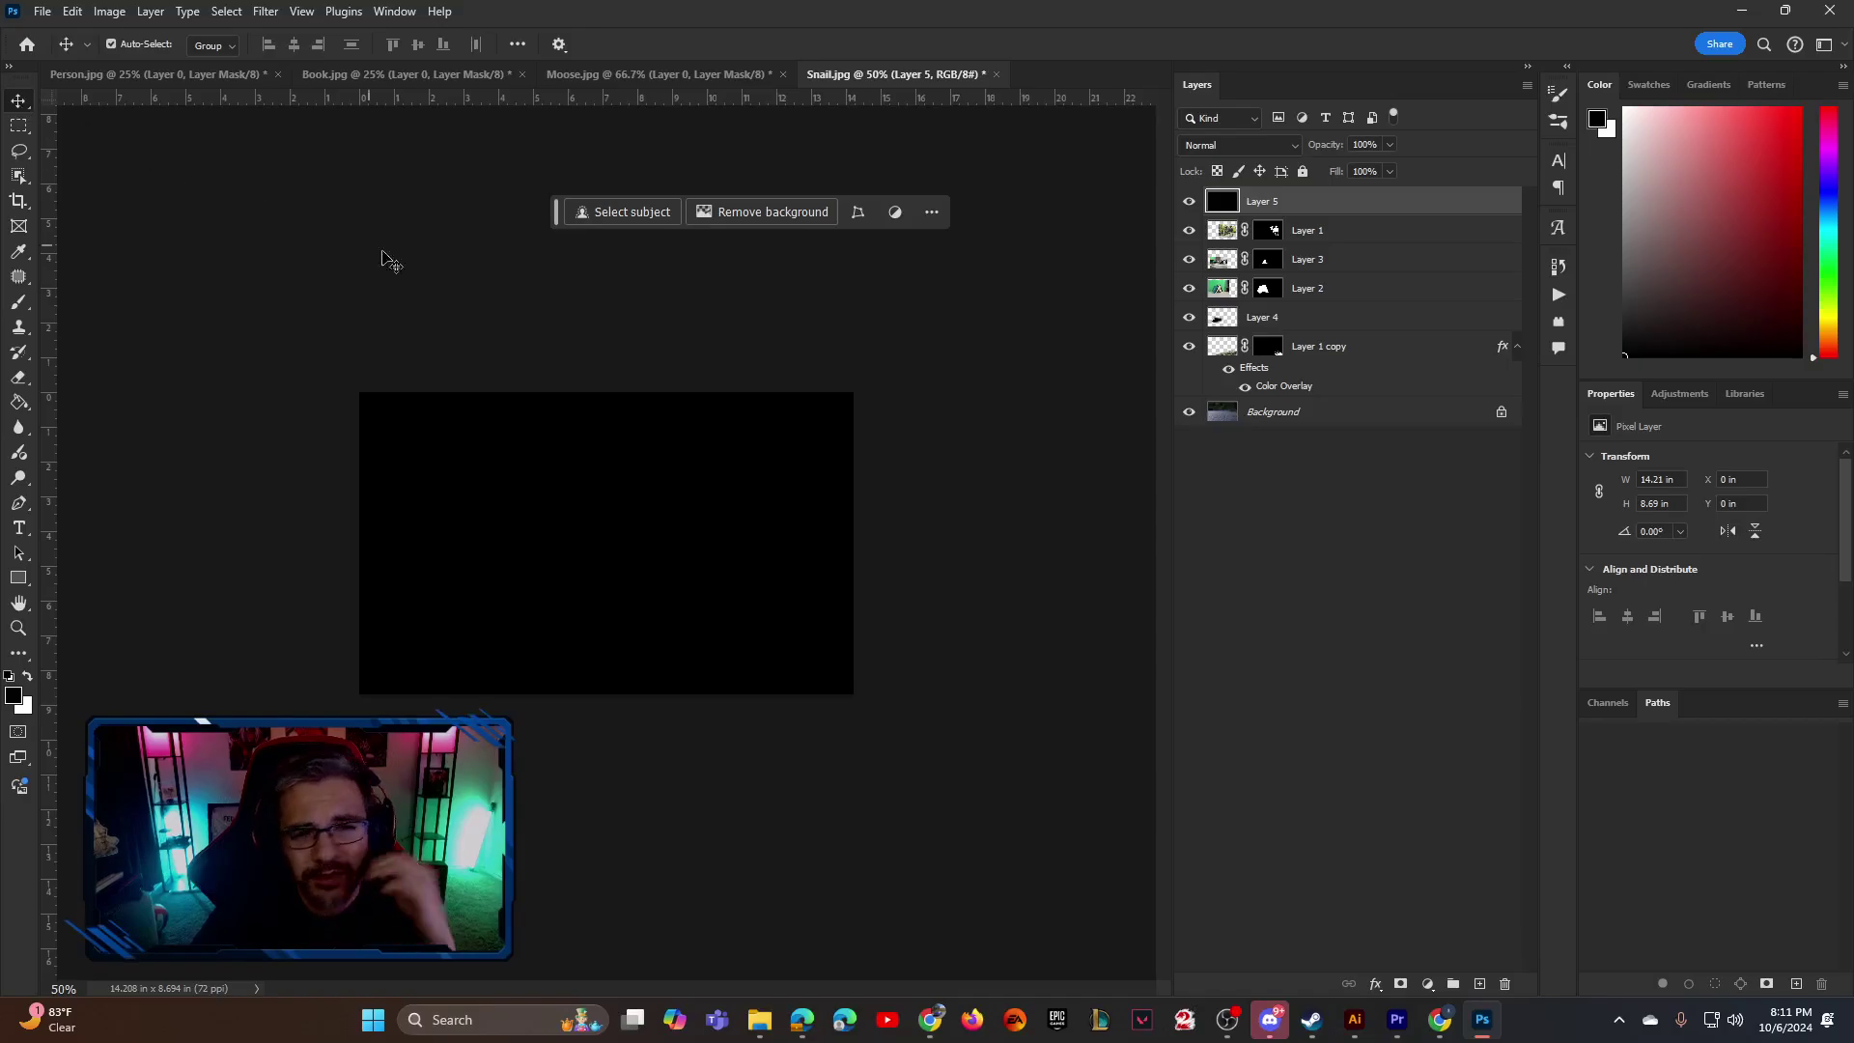
{"action": "left_click", "coordinate": [1219, 147]}
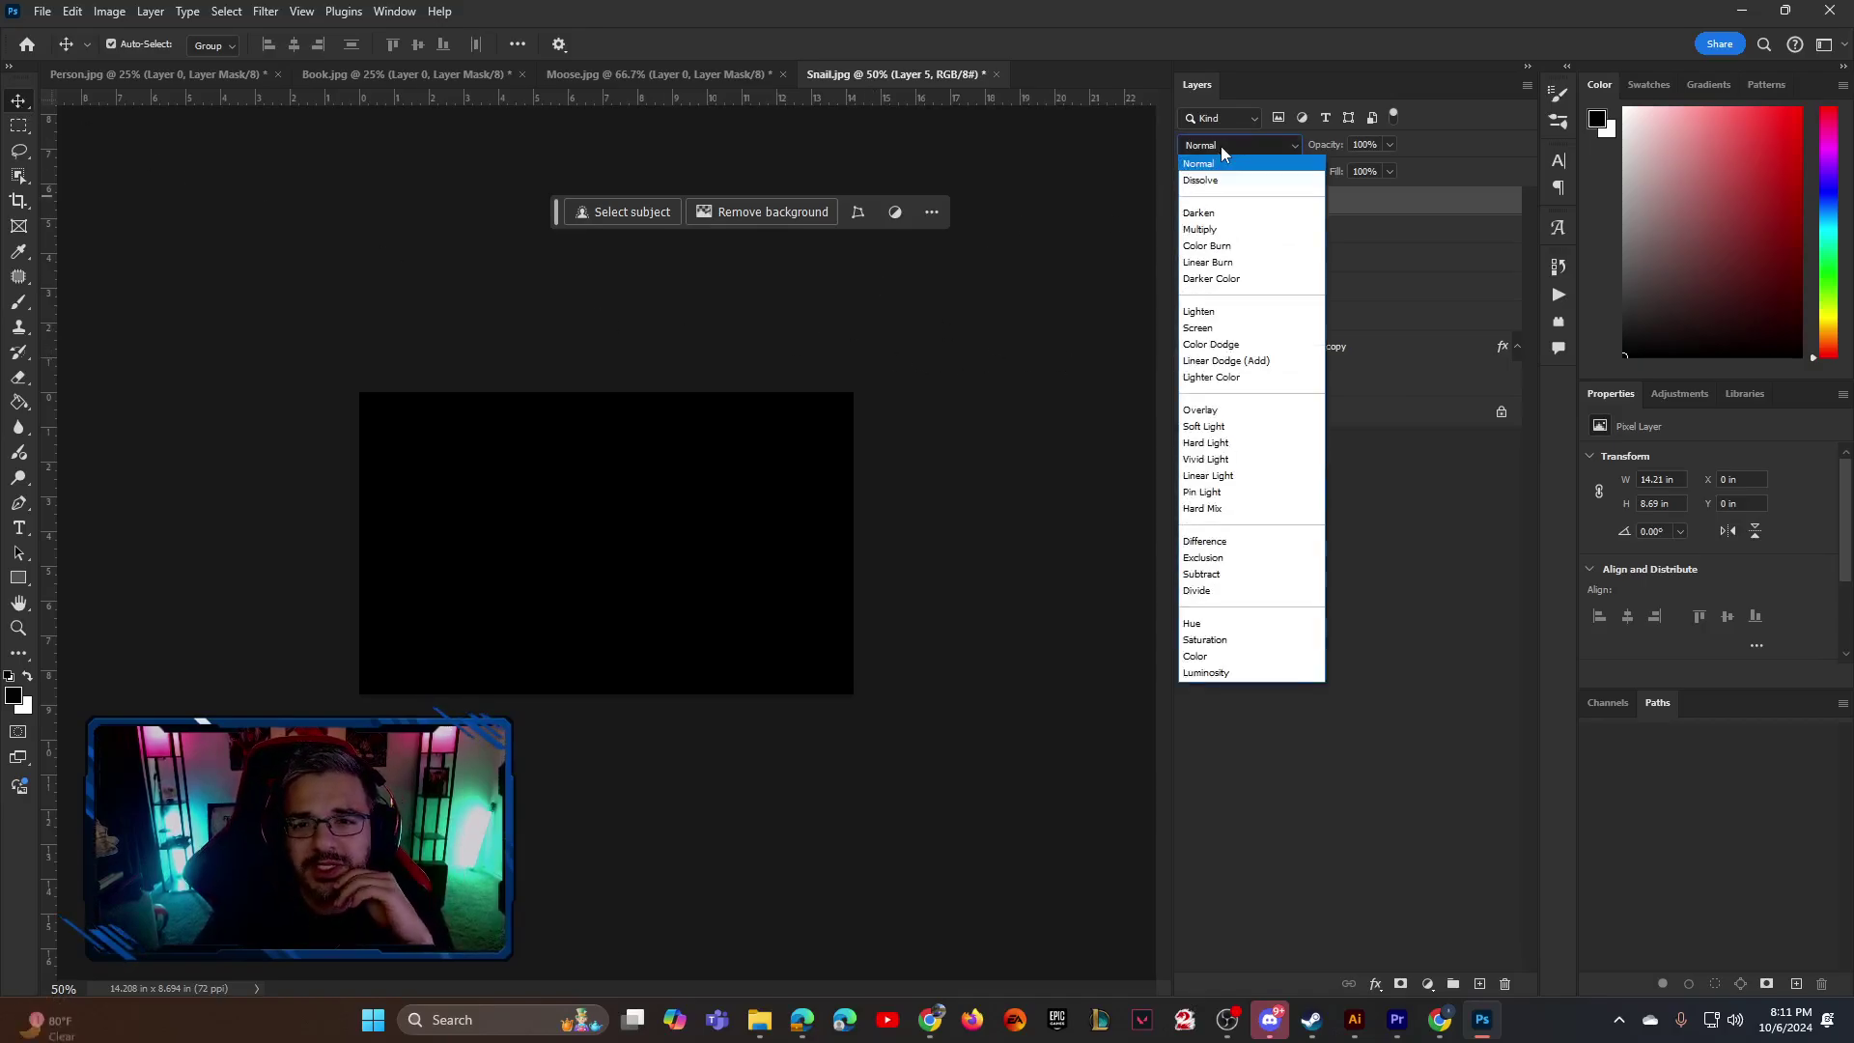
{"action": "left_click", "coordinate": [1198, 327]}
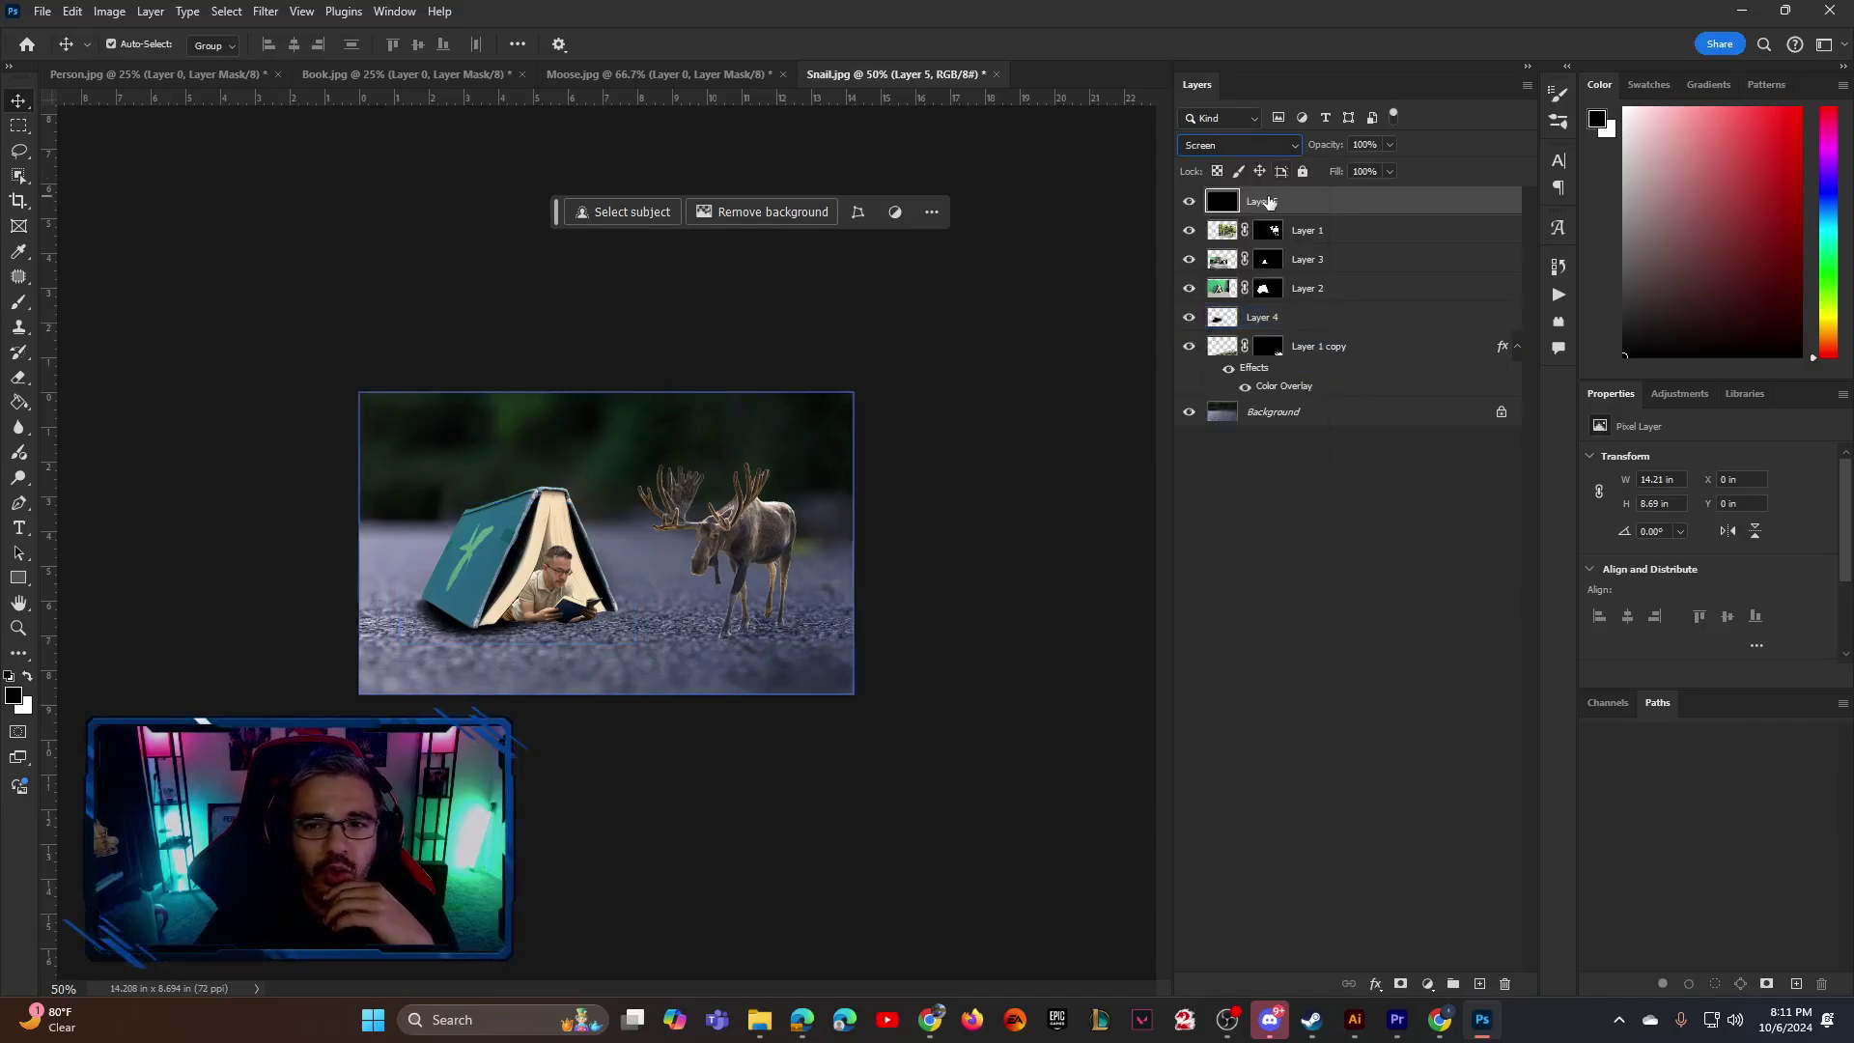
{"action": "left_click", "coordinate": [1236, 145]}
{"action": "left_click", "coordinate": [1219, 166]}
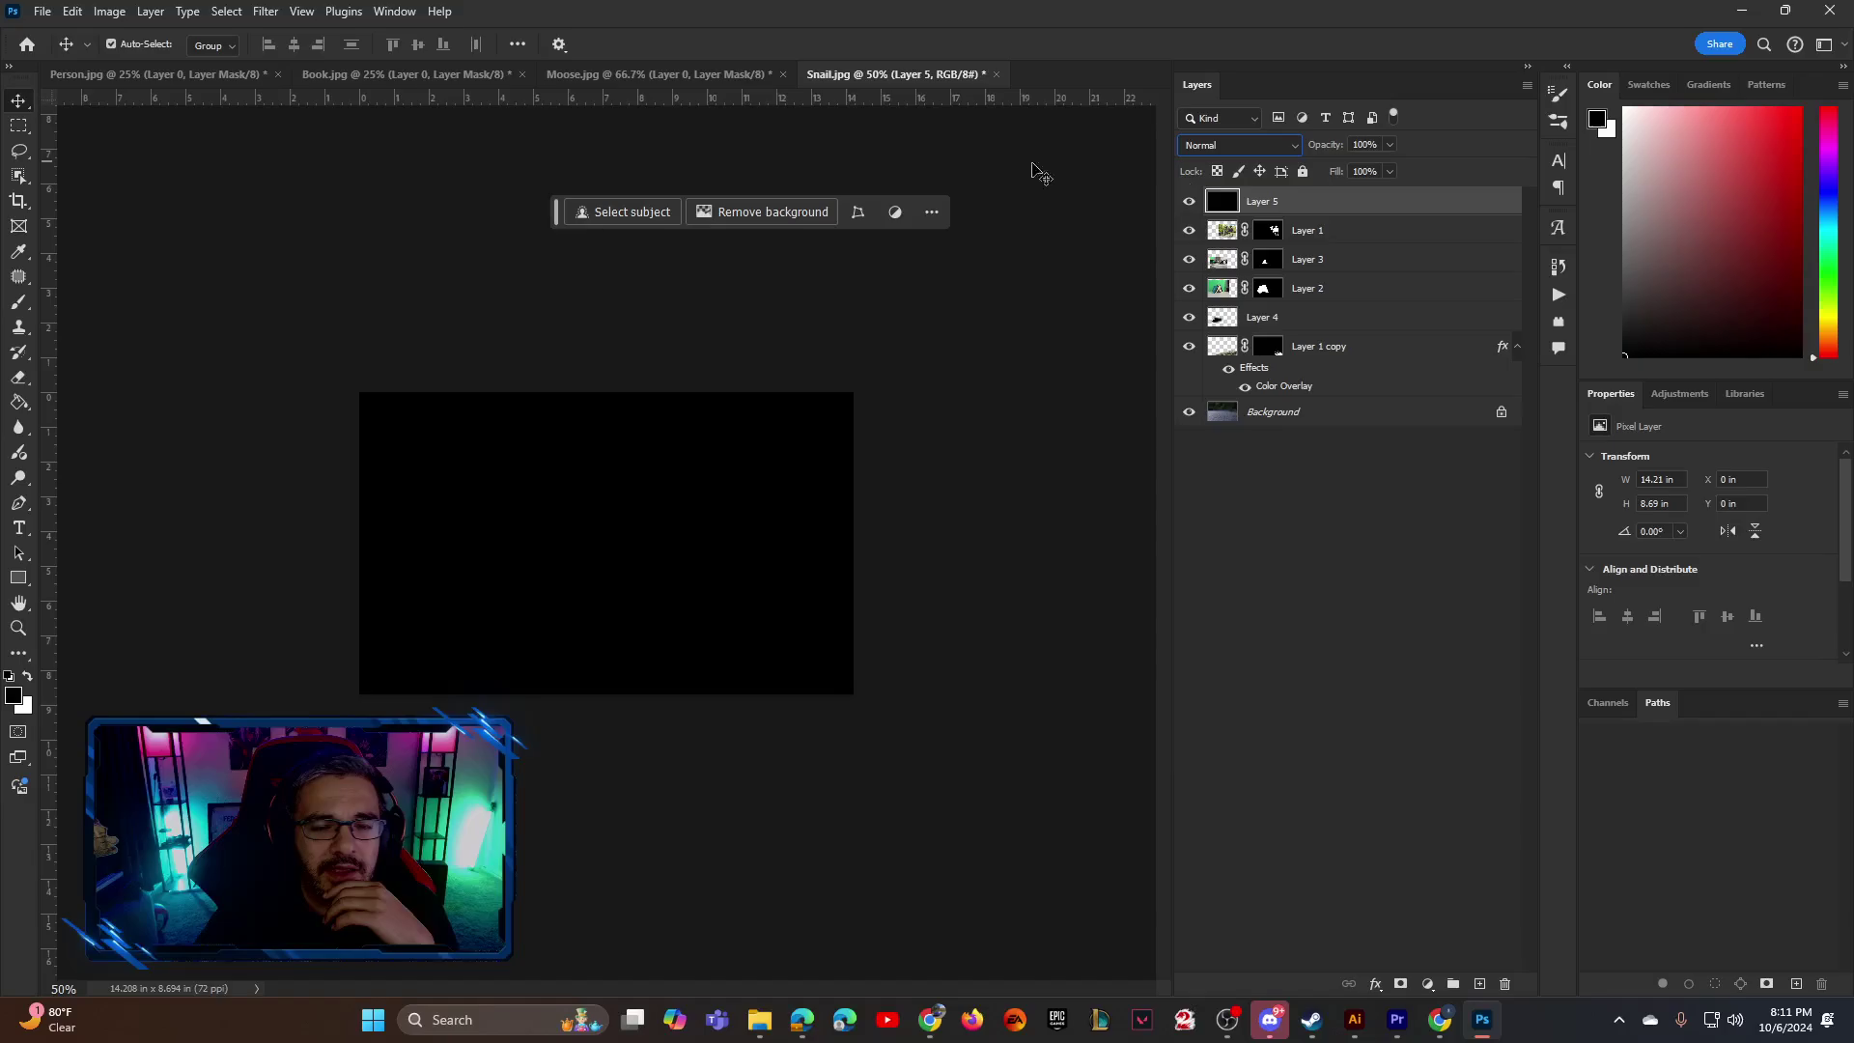
Render a 105mm Prime lens flare at 100% brightness on the black layer, centred in its upper-left area
{"action": "left_click", "coordinate": [344, 10]}
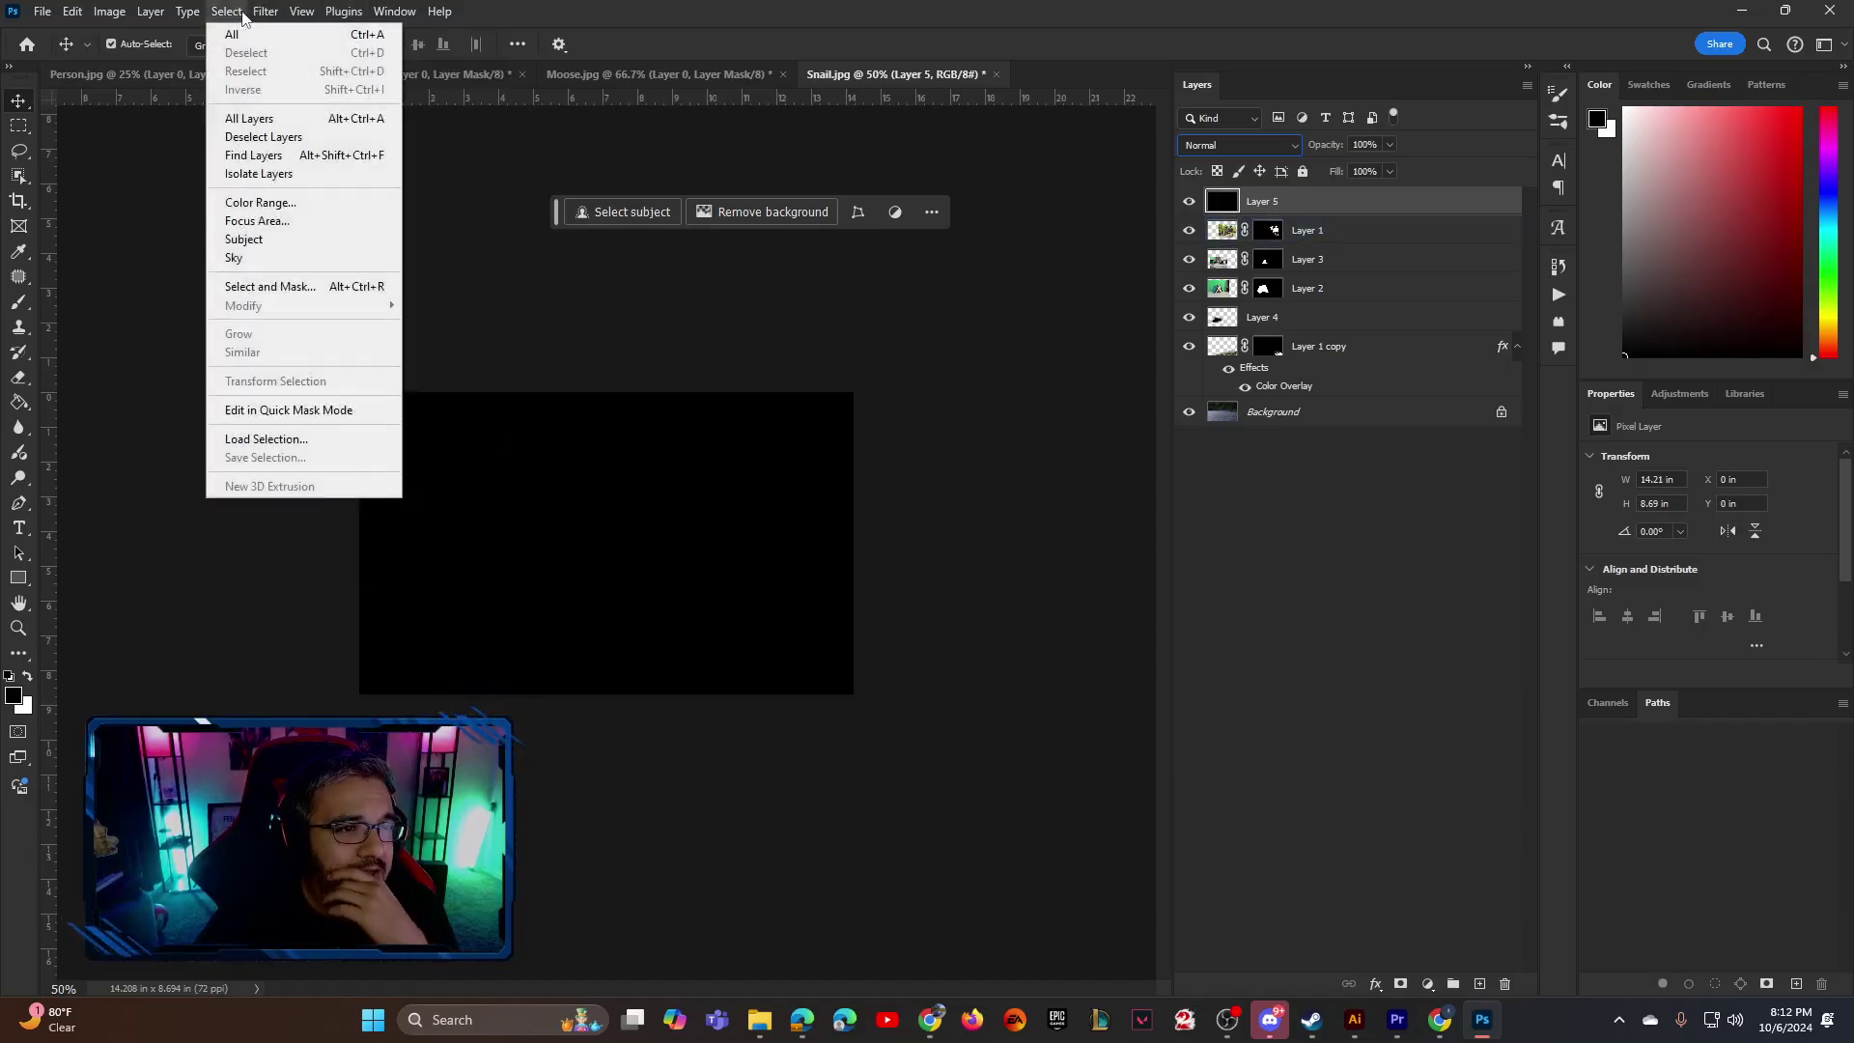
{"action": "mouse_move", "coordinate": [265, 16]}
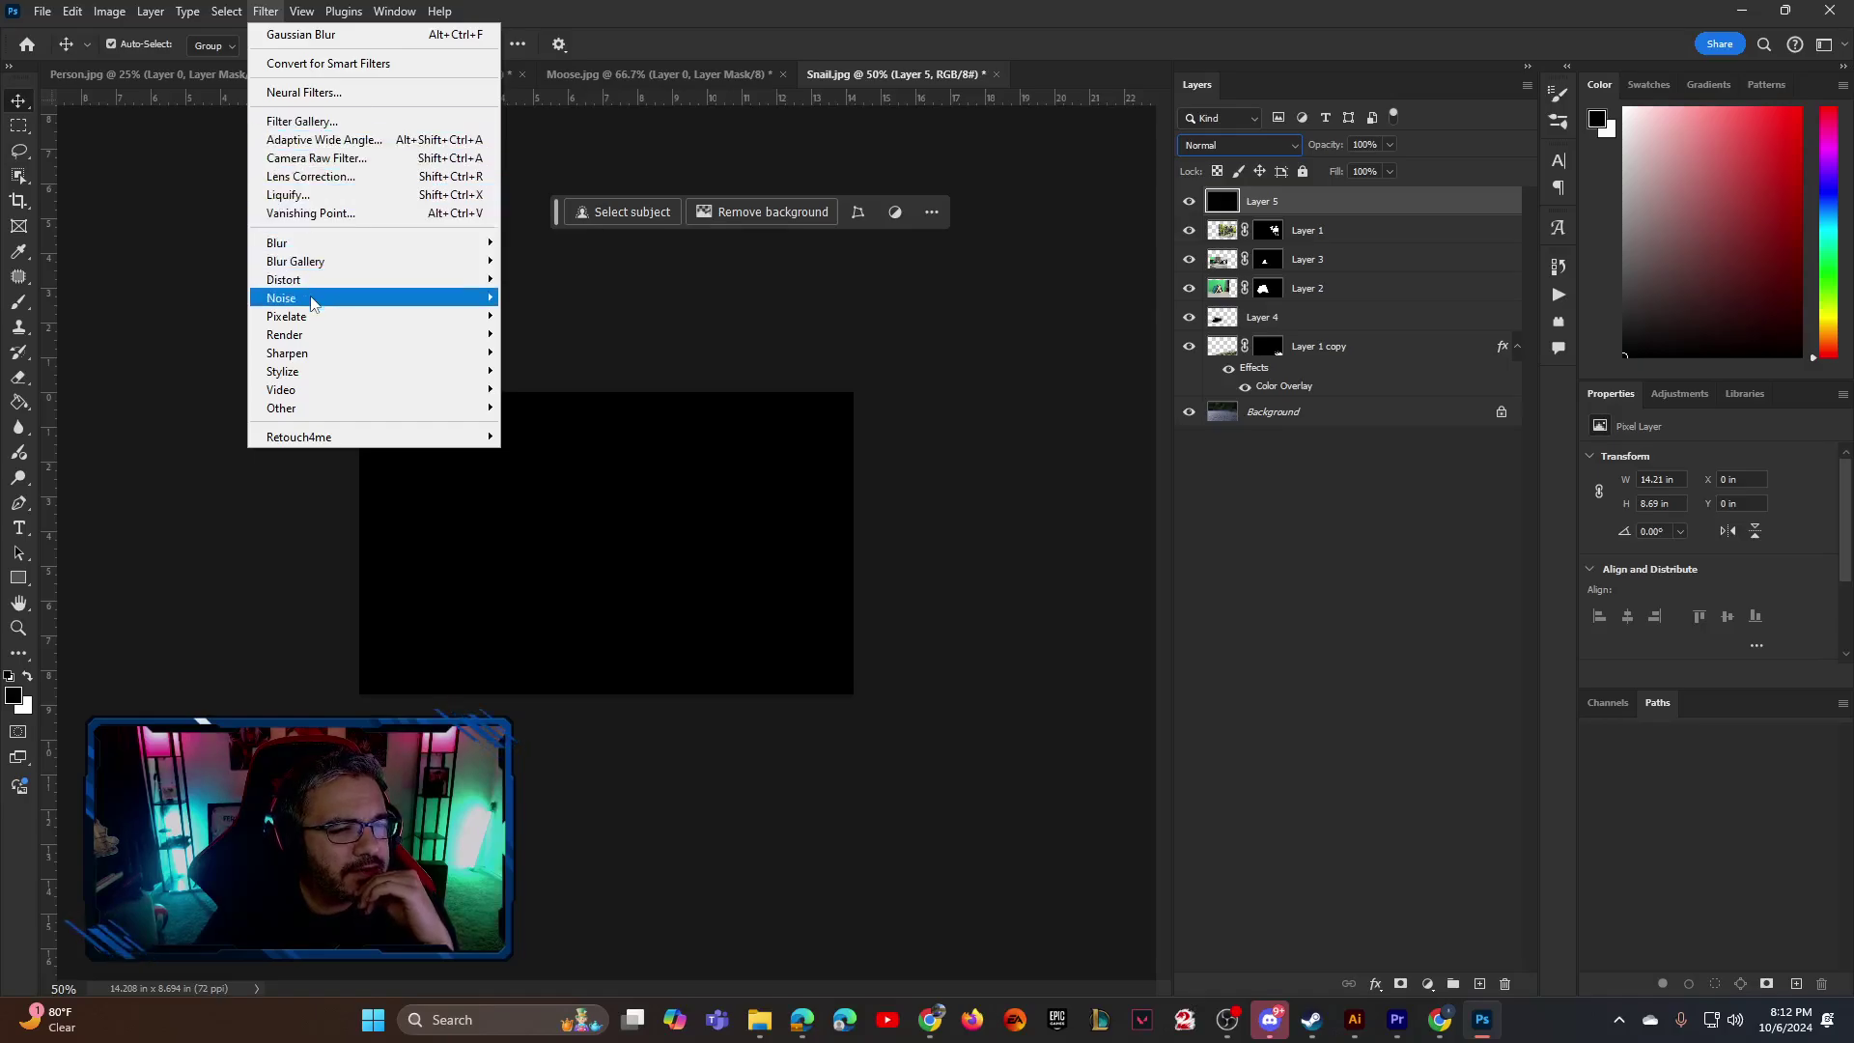
{"action": "mouse_move", "coordinate": [311, 335]}
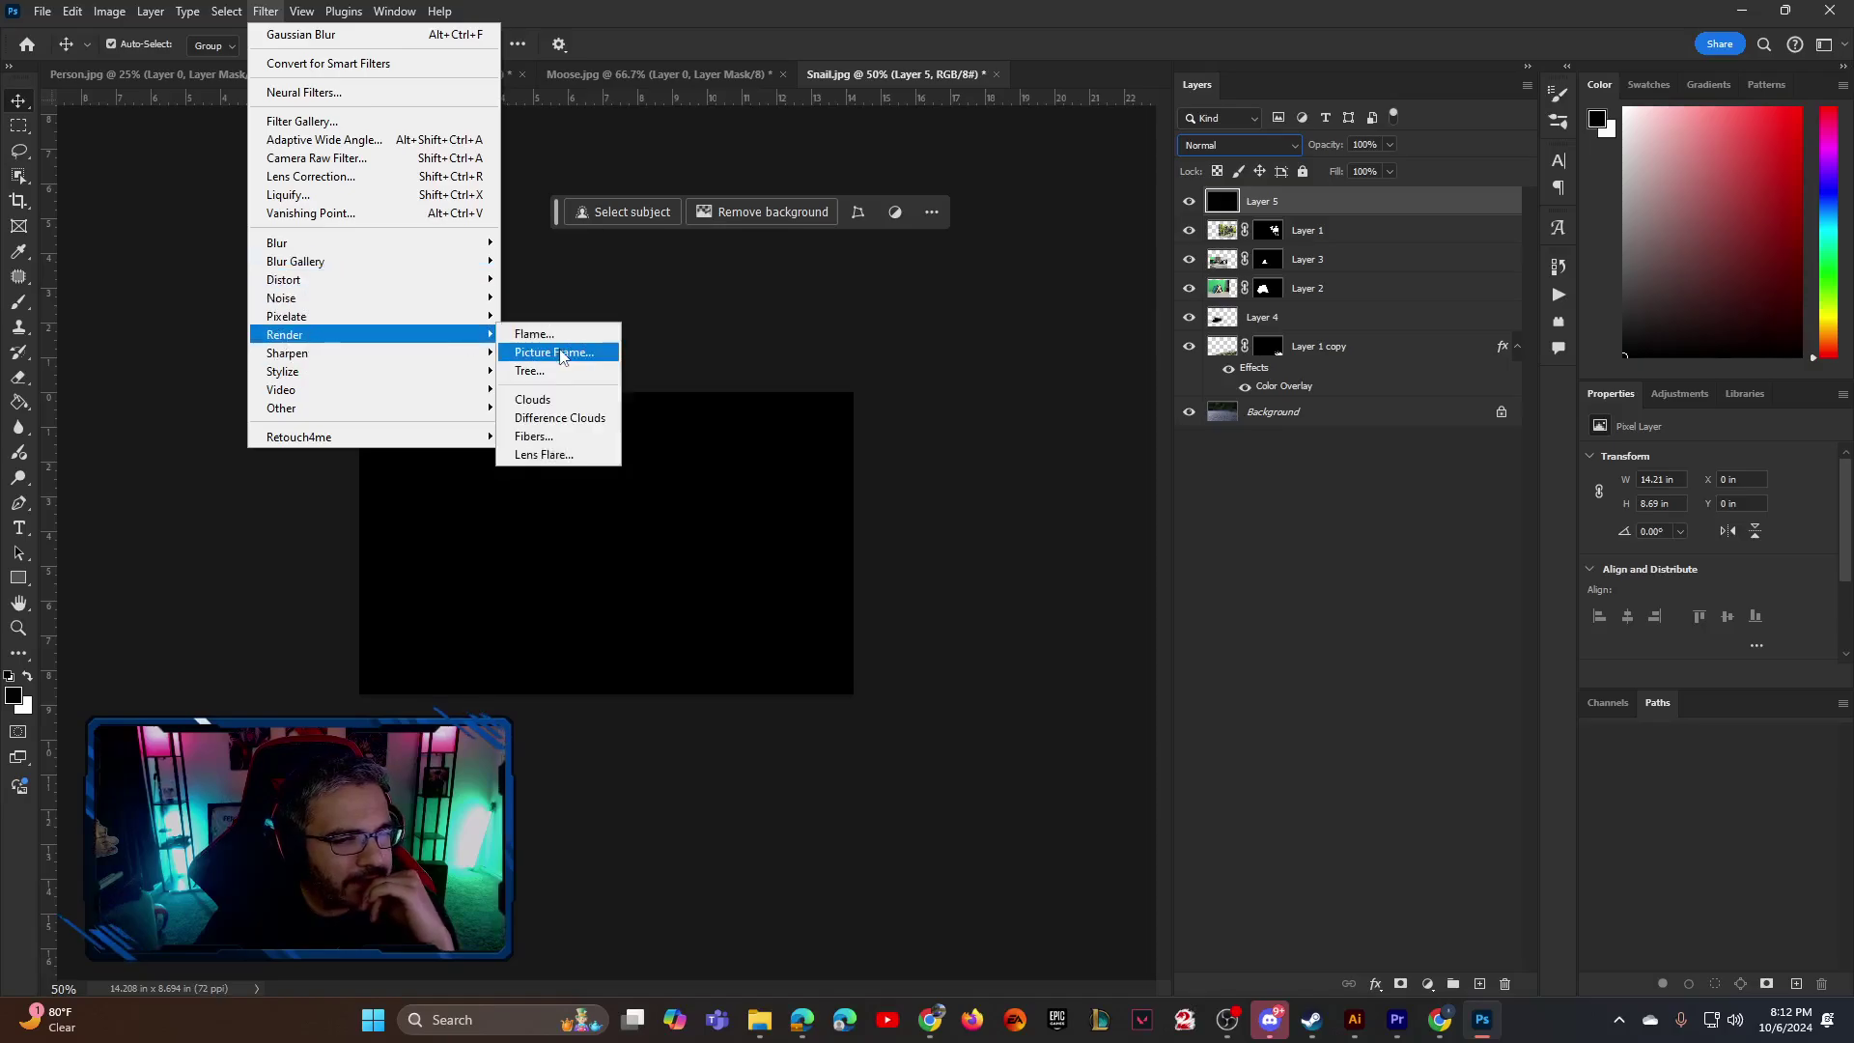
{"action": "left_click", "coordinate": [539, 454]}
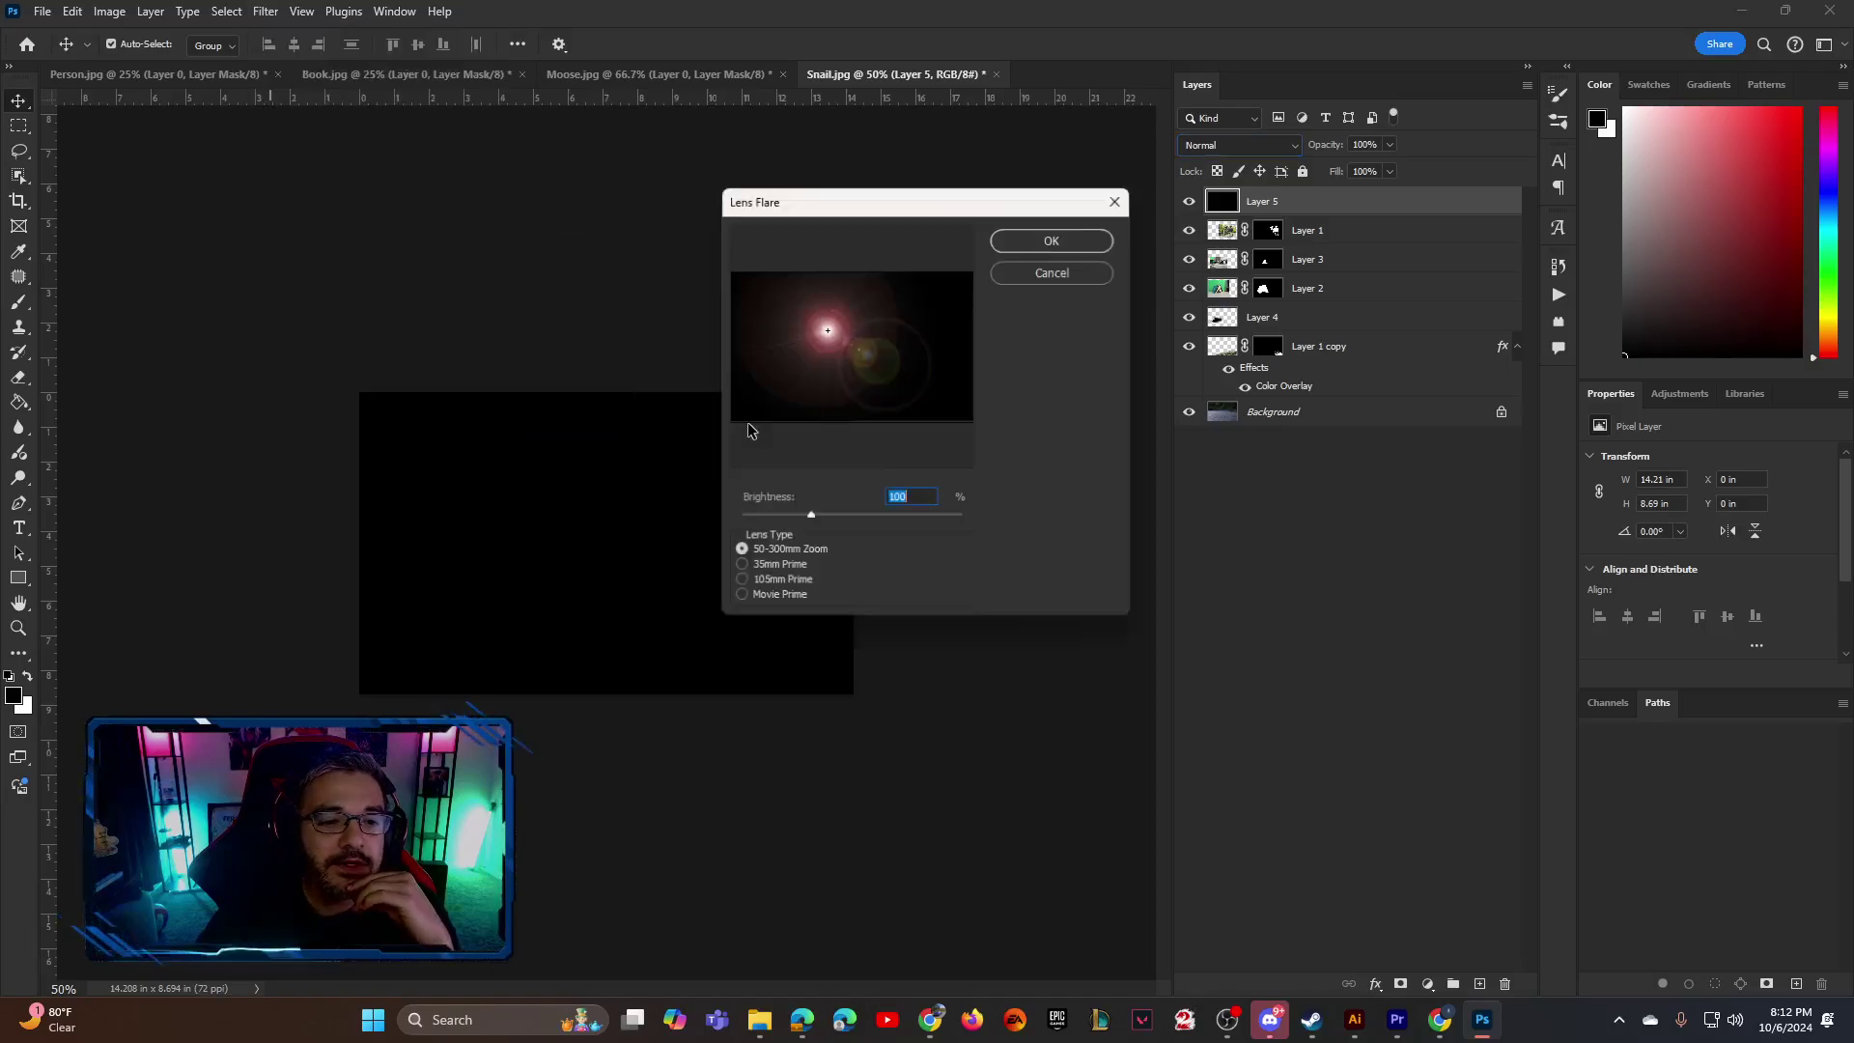
{"action": "left_click", "coordinate": [776, 584]}
{"action": "left_click", "coordinate": [775, 600]}
{"action": "left_click", "coordinate": [778, 583]}
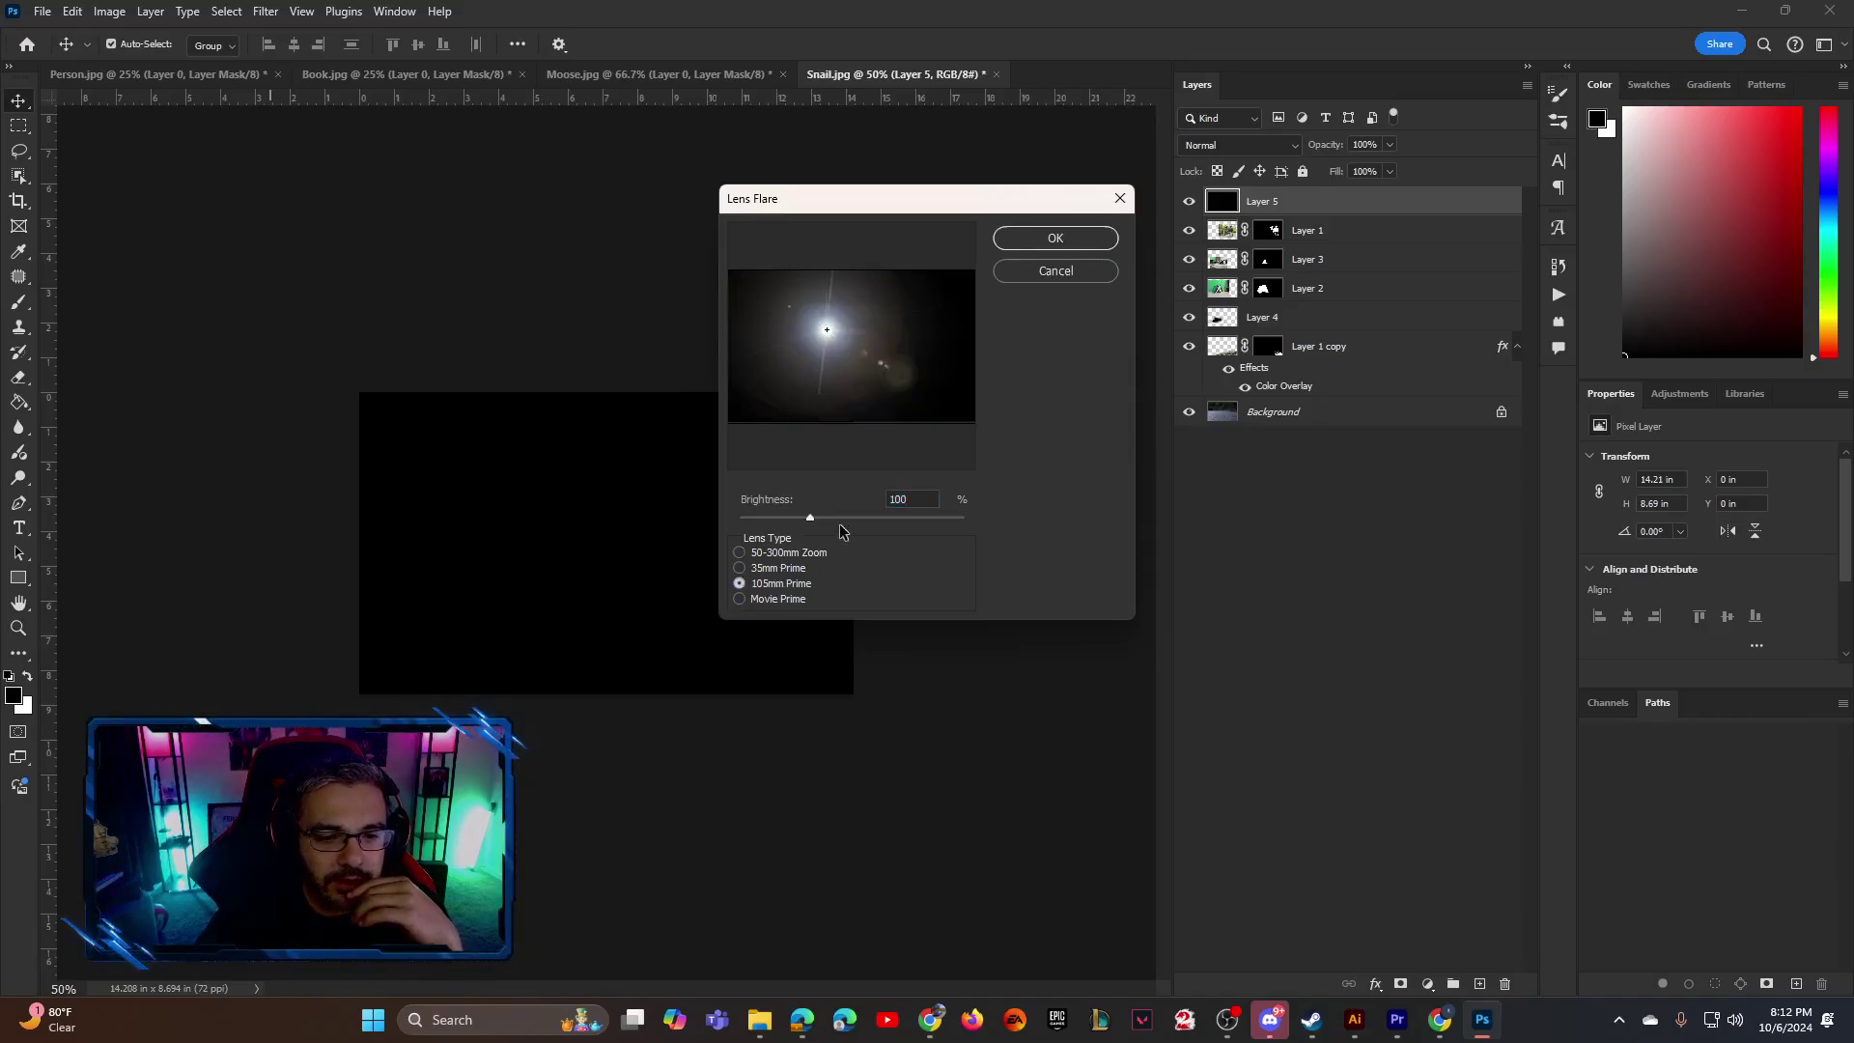
{"action": "left_click_drag", "start_coordinate": [826, 330], "coordinate": [780, 309]}
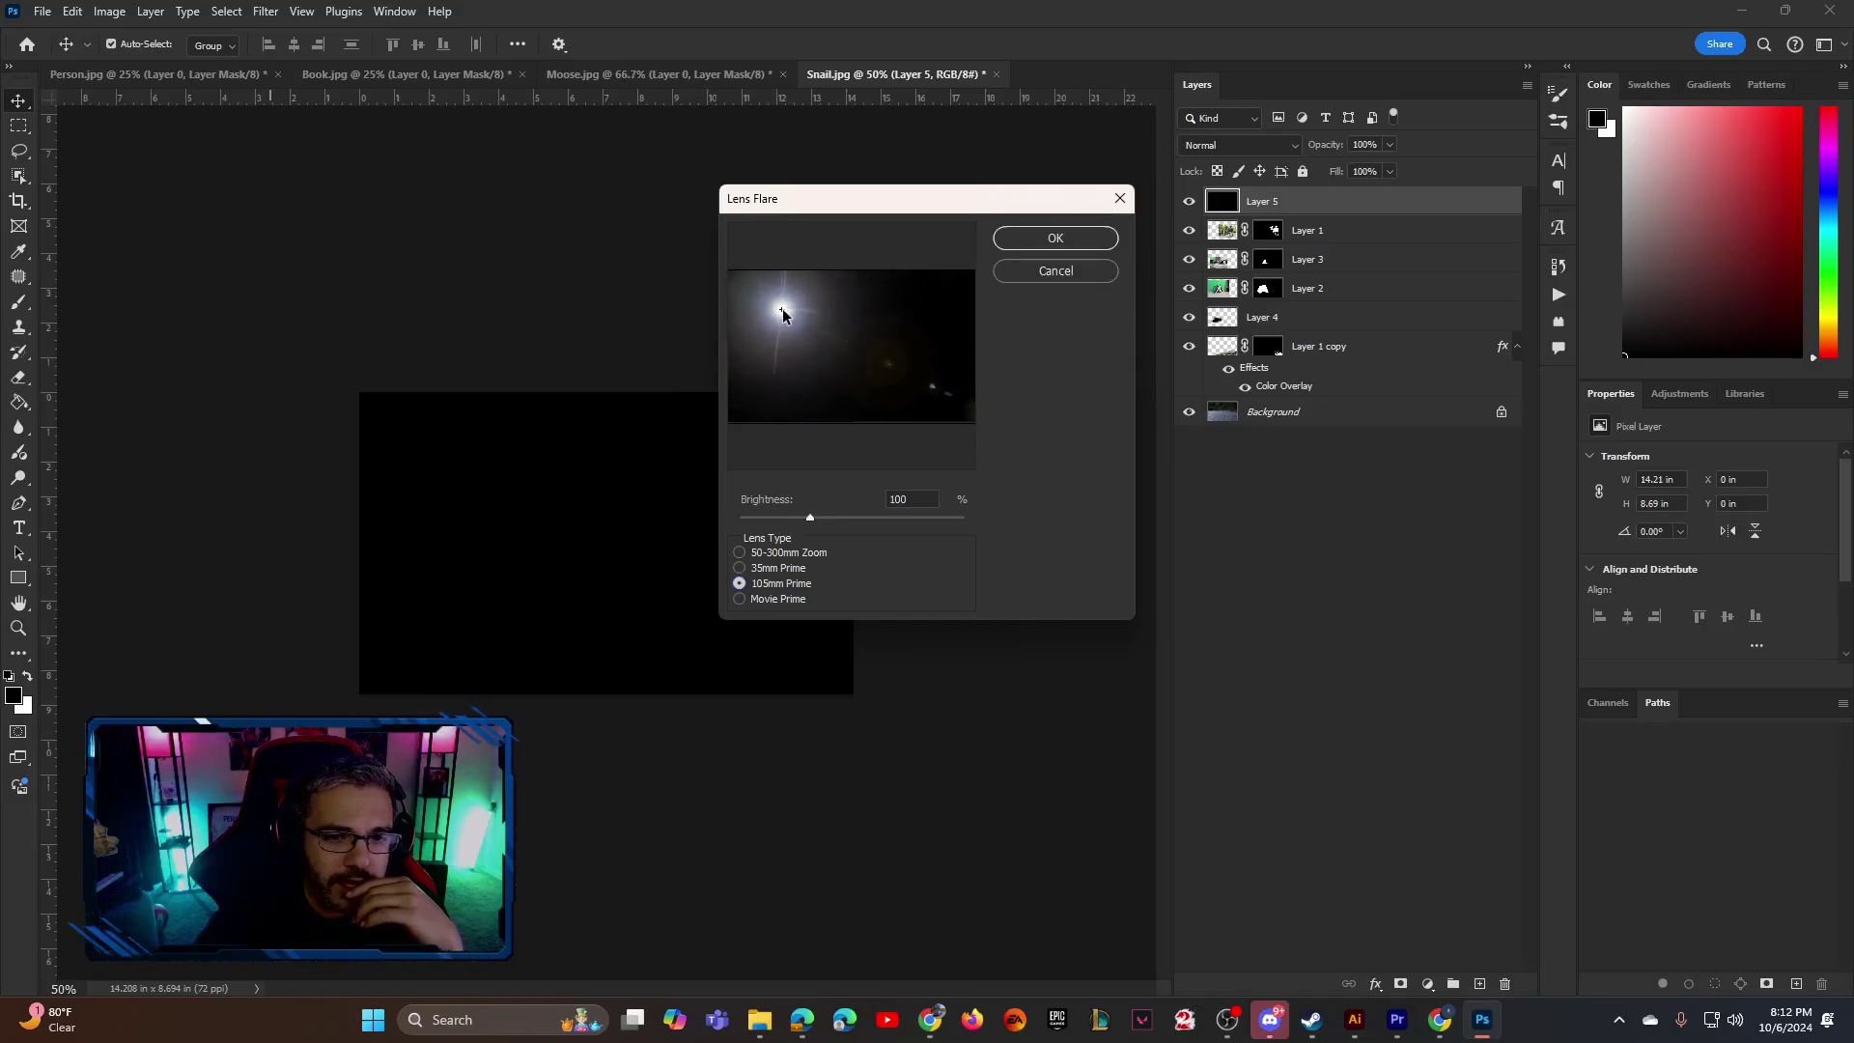
{"action": "left_click", "coordinate": [1053, 244]}
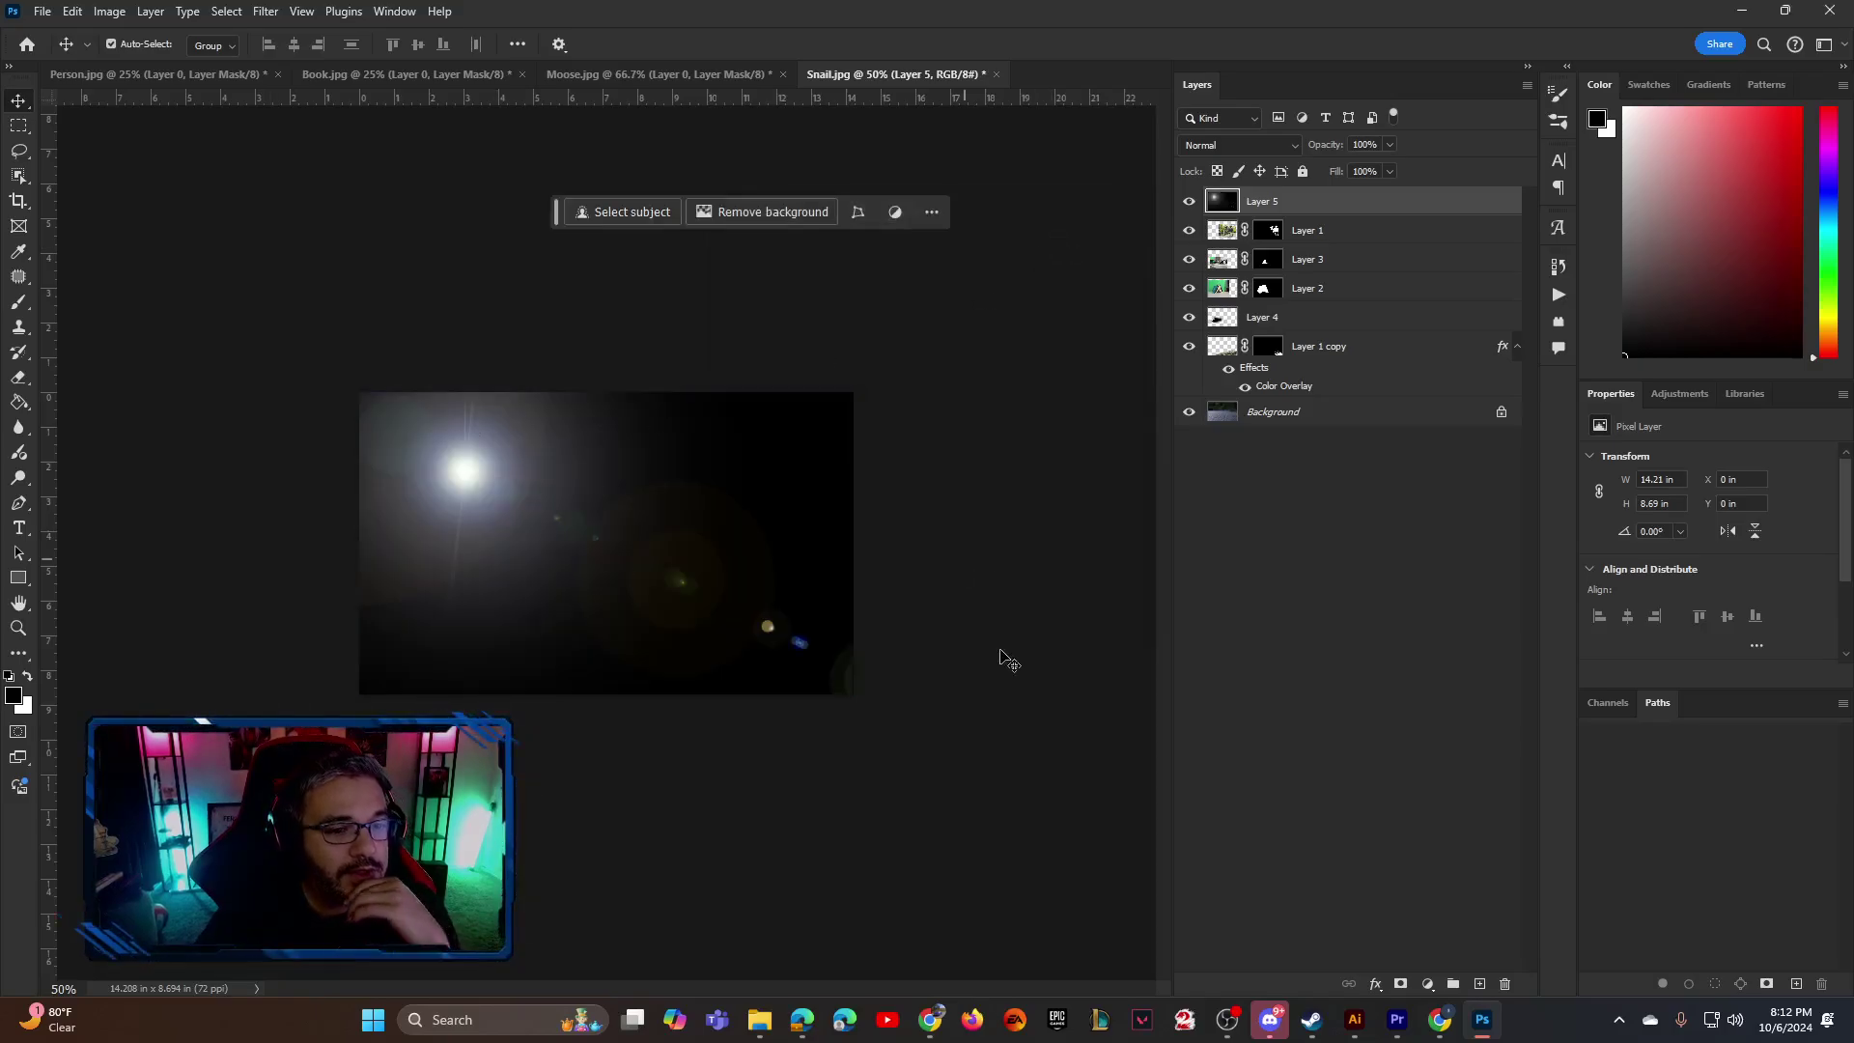
Set the lens flare layer's blend mode to Screen and inspect the composite at 100% zoom
{"action": "left_click", "coordinate": [1239, 145]}
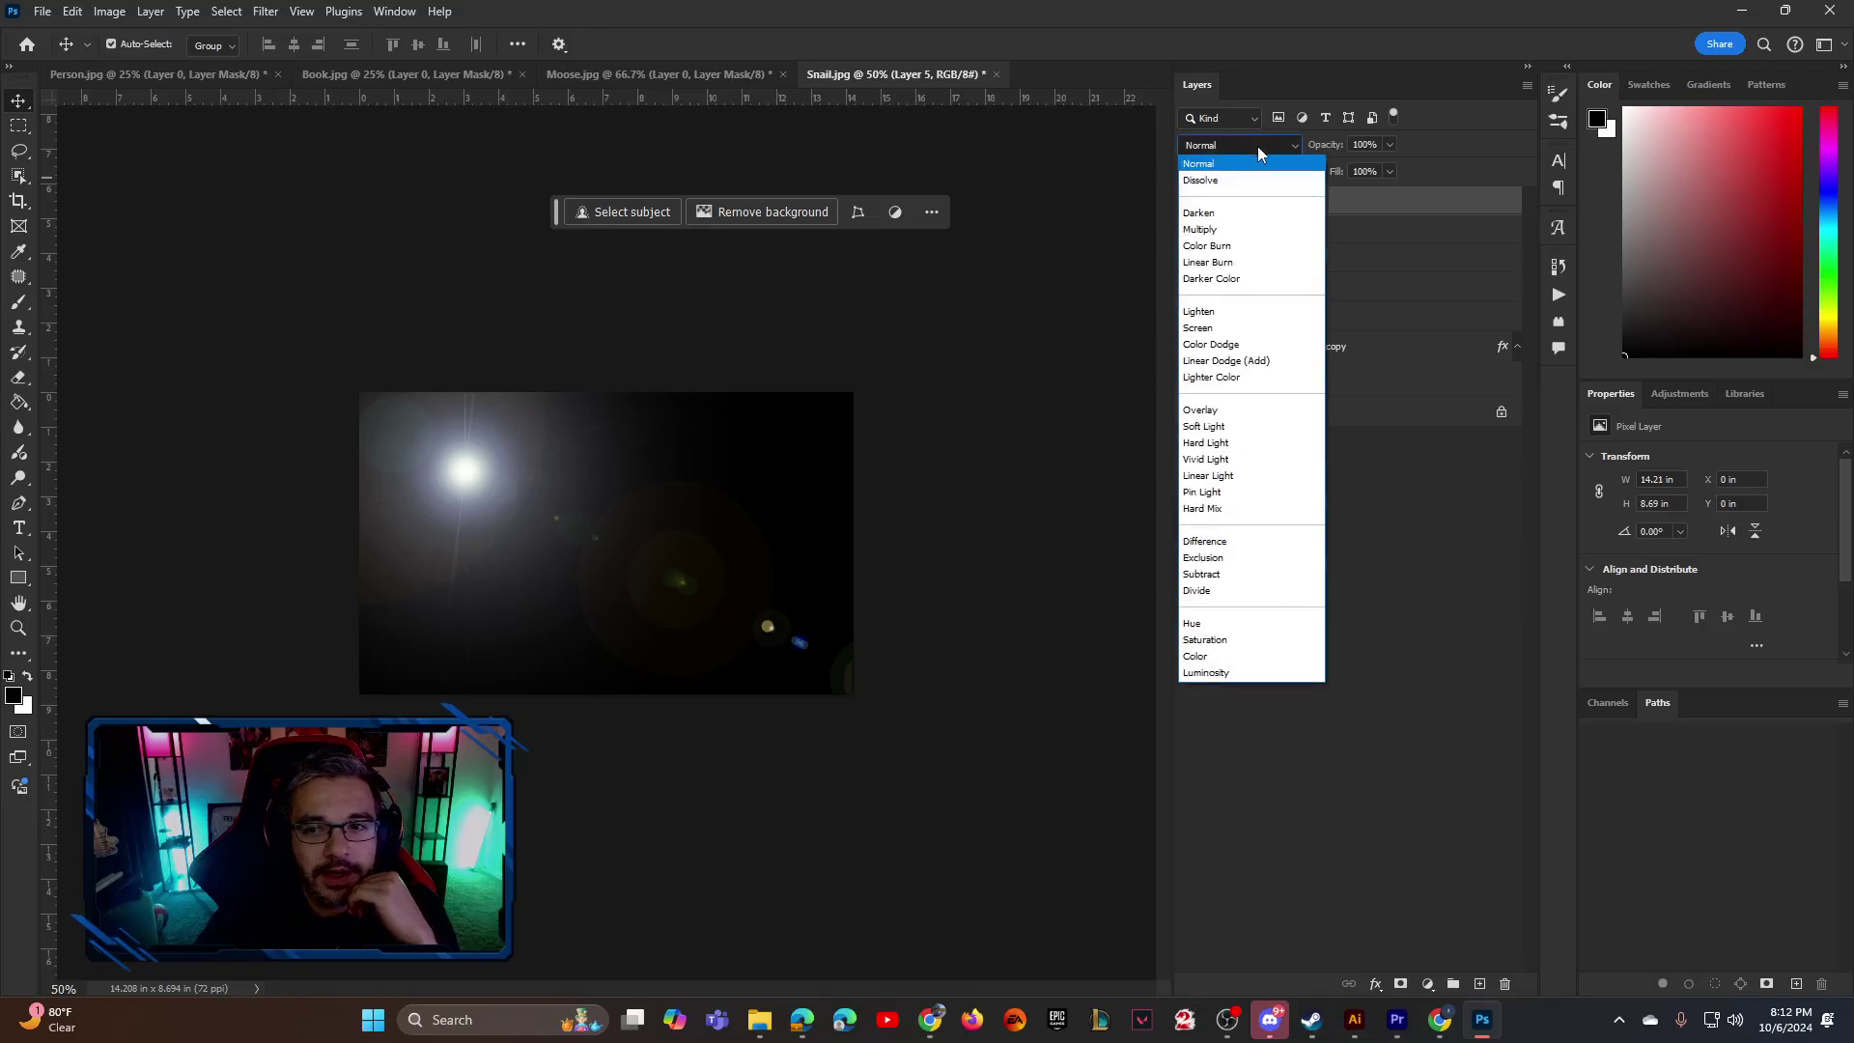
{"action": "left_click", "coordinate": [1207, 330]}
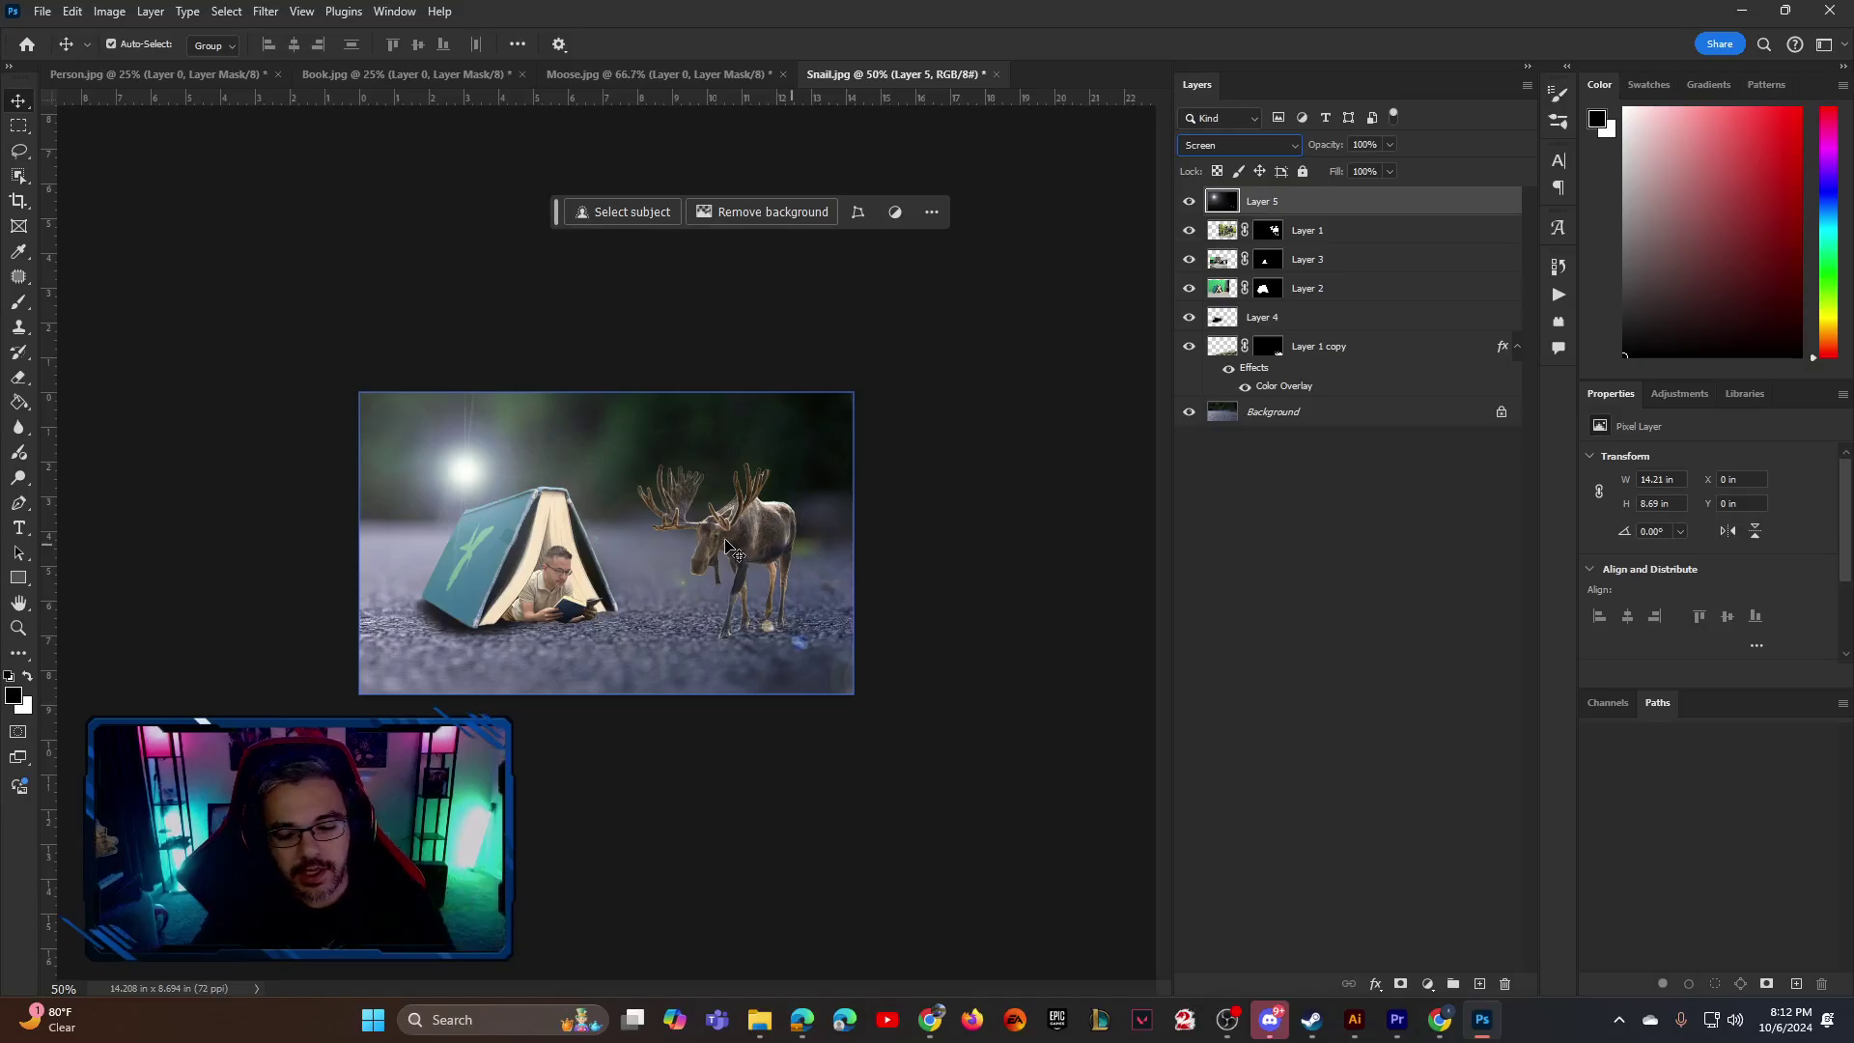
{"action": "key", "text": "ctrl+1"}
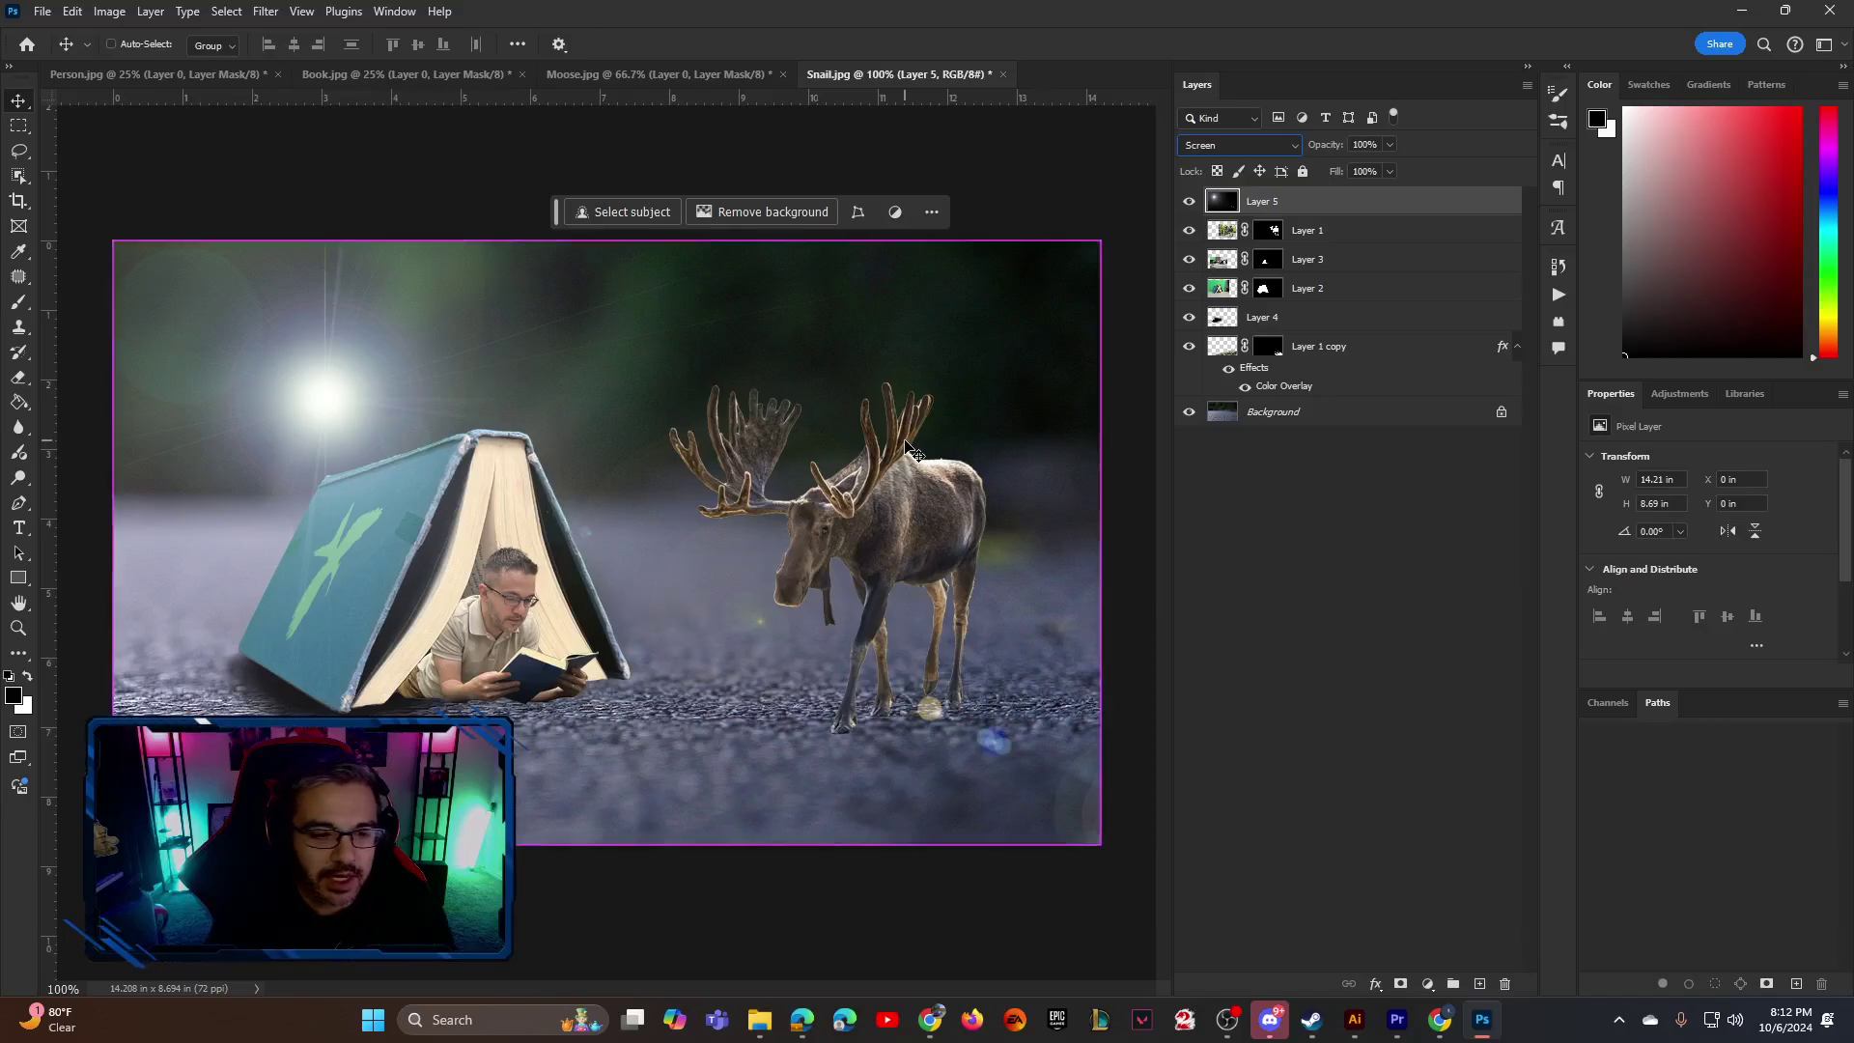
{"action": "key", "text": "ctrl+minus"}
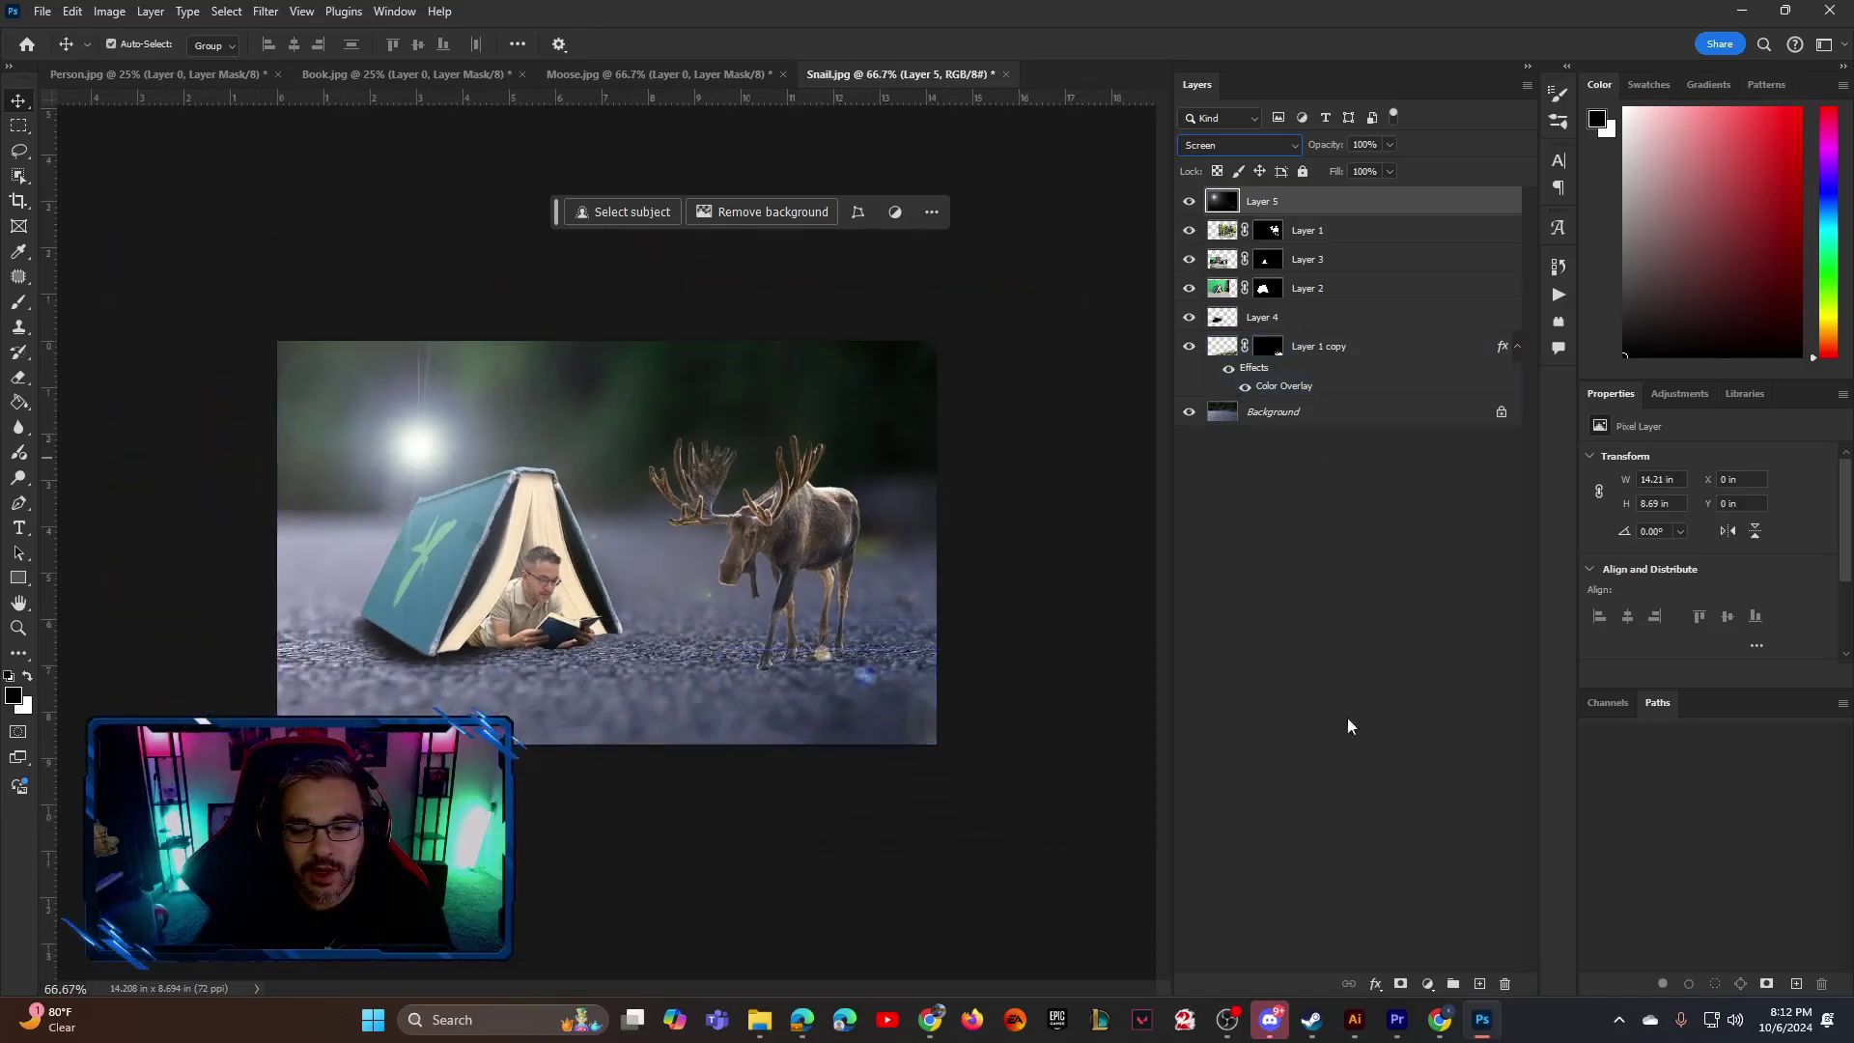
Add a Gradient Map adjustment layer above Layer 5 and open its gradient presets in an enlarged list
{"action": "left_click", "coordinate": [1429, 983]}
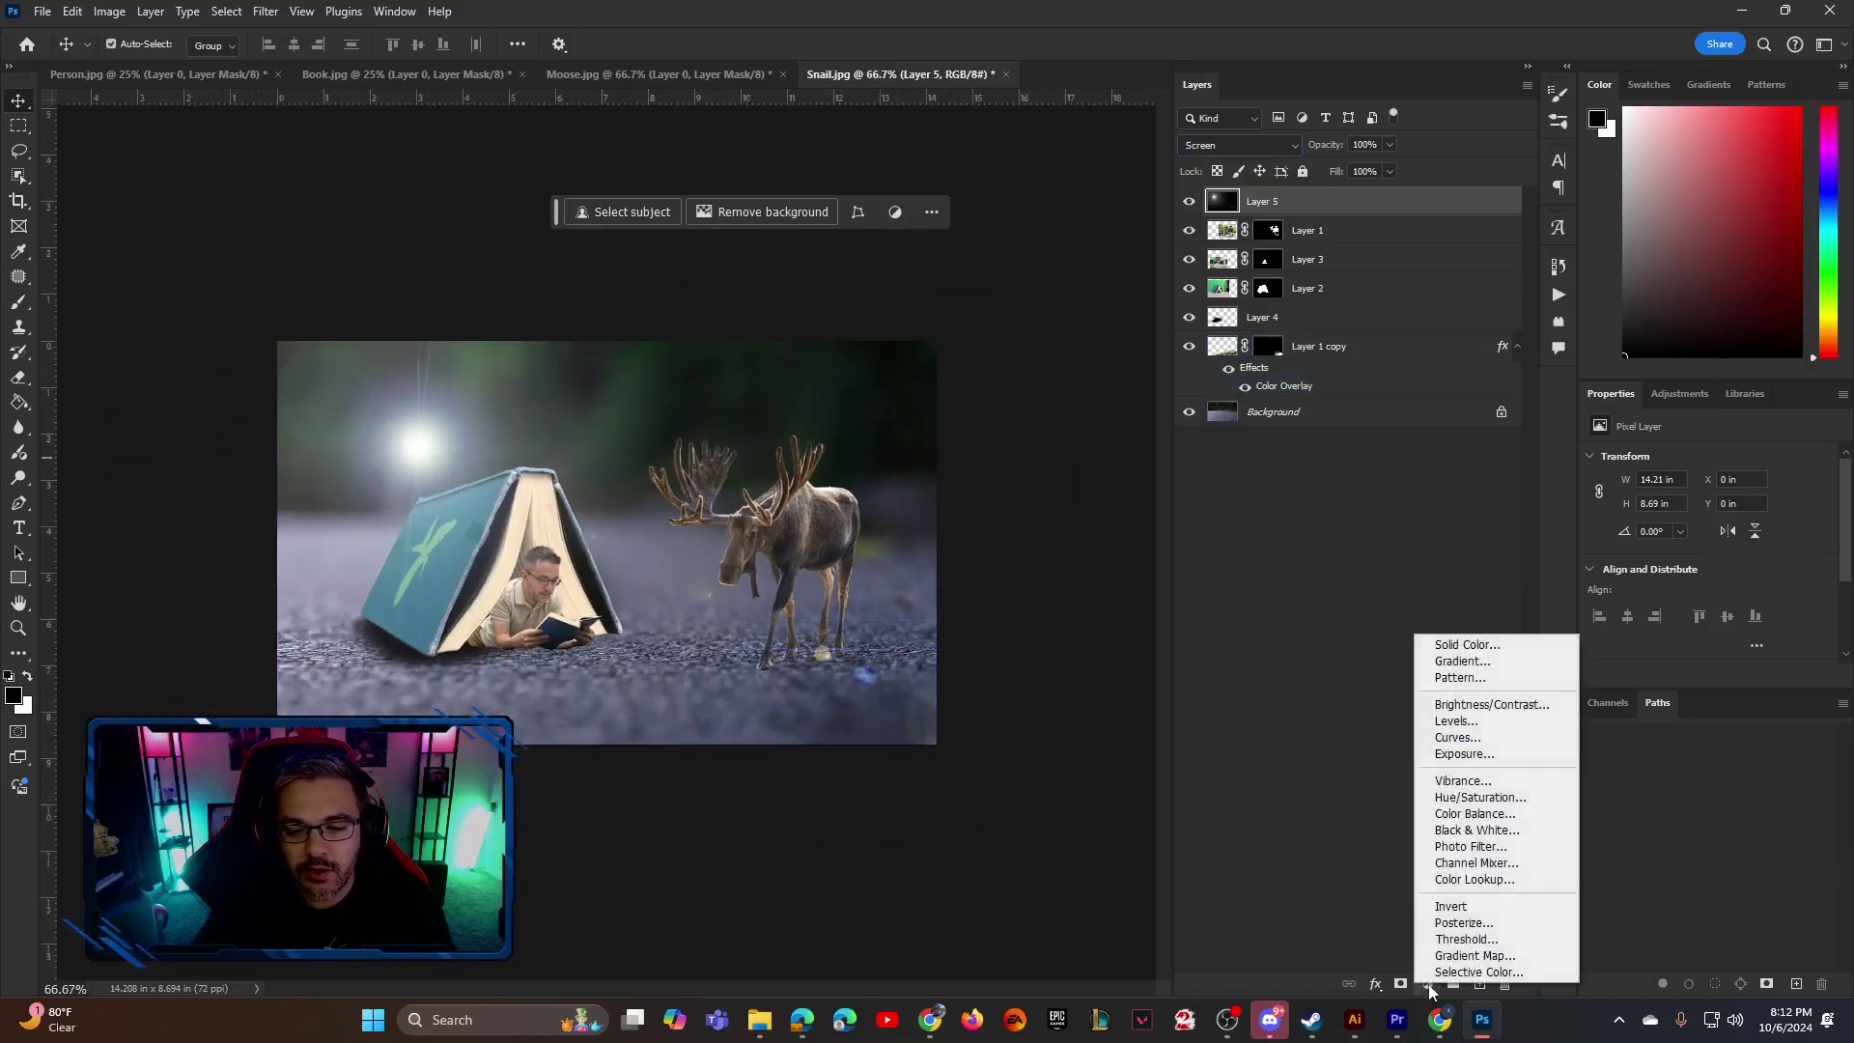
{"action": "left_click", "coordinate": [1474, 955]}
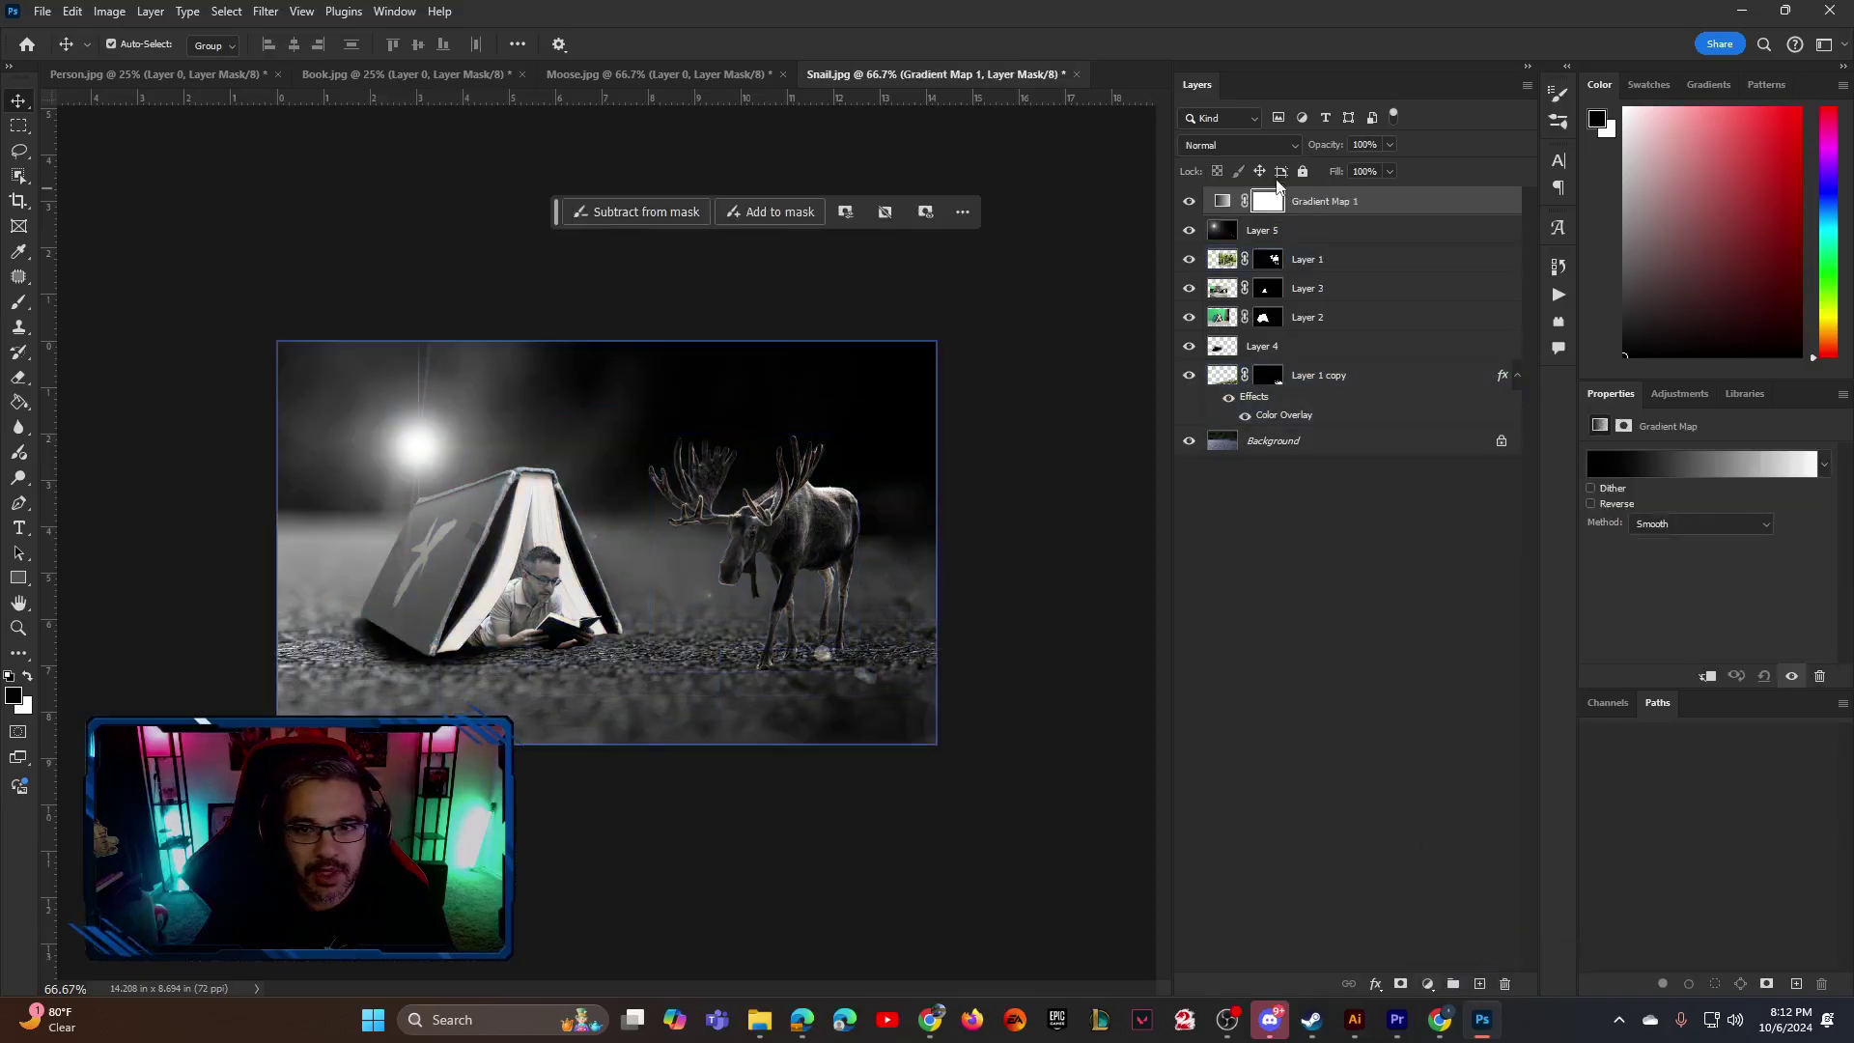
{"action": "left_click", "coordinate": [1823, 465]}
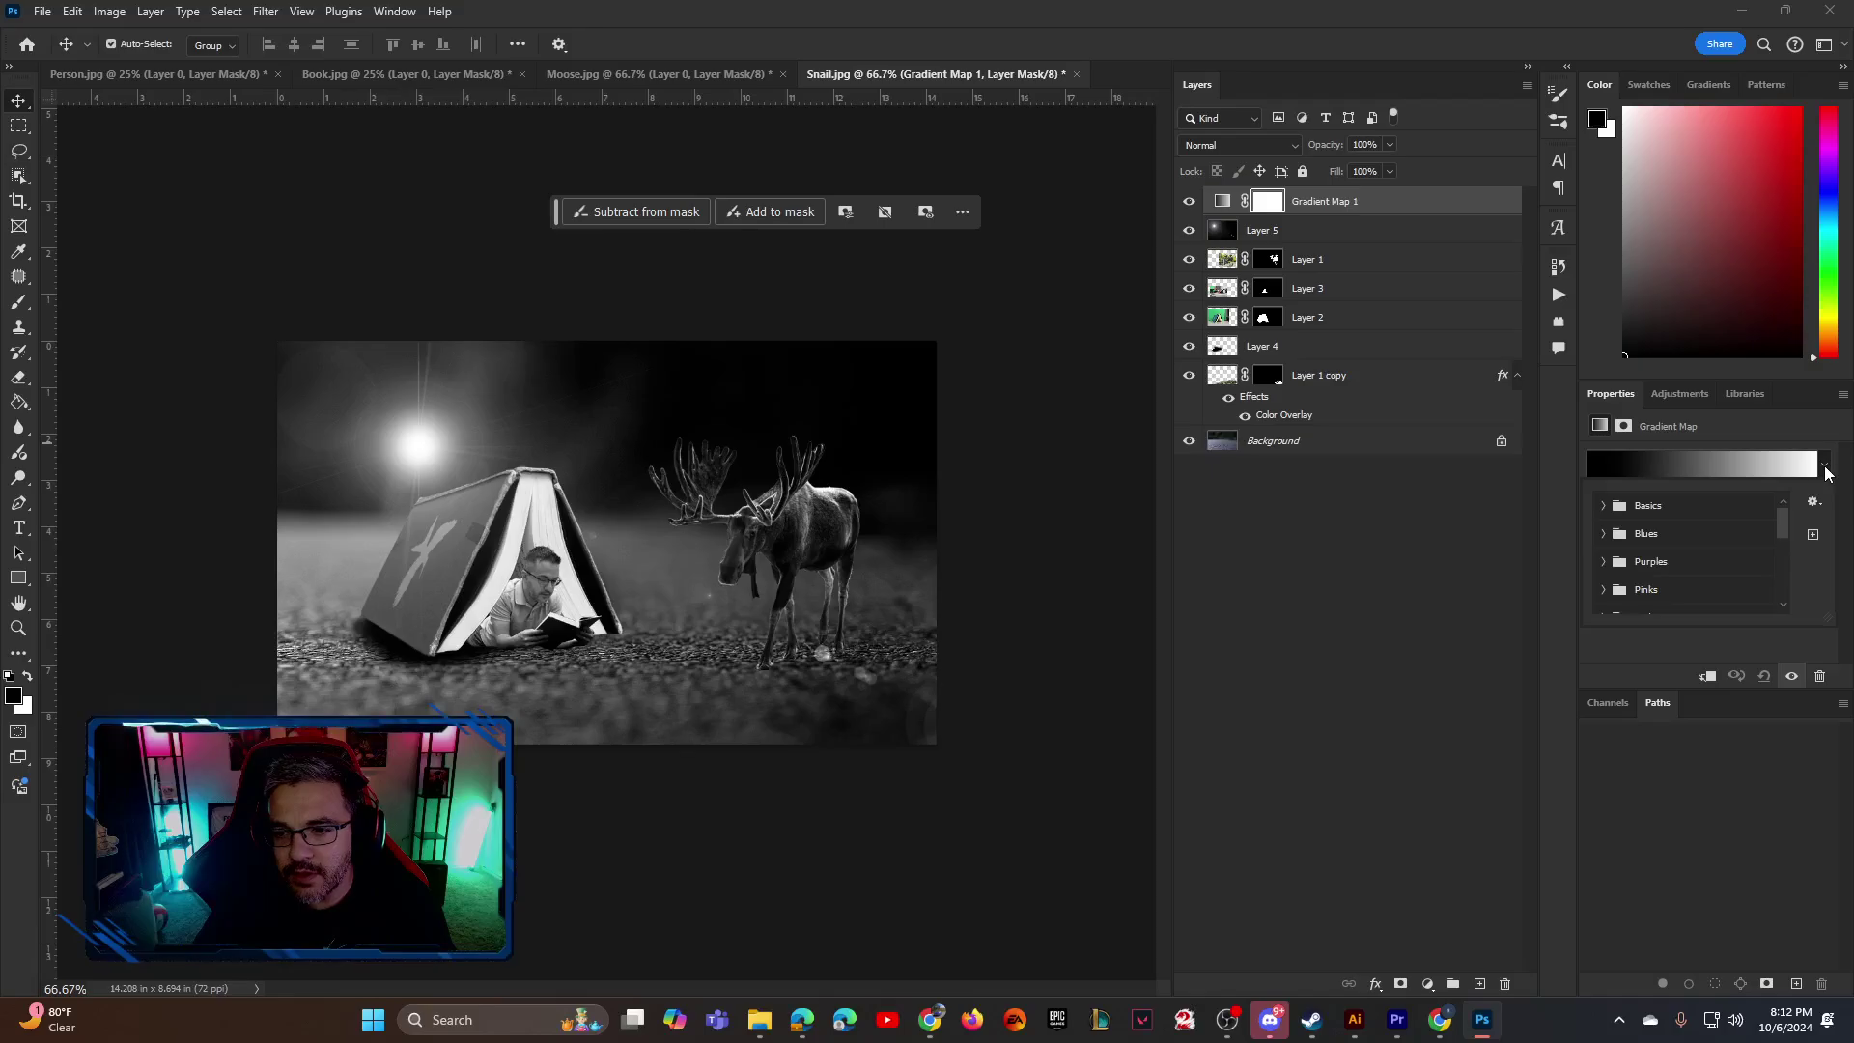
{"action": "left_click_drag", "start_coordinate": [1821, 616], "coordinate": [1849, 906]}
Try the tan Neutrals preset and two Grays presets on the gradient map
{"action": "left_click", "coordinate": [1622, 816]}
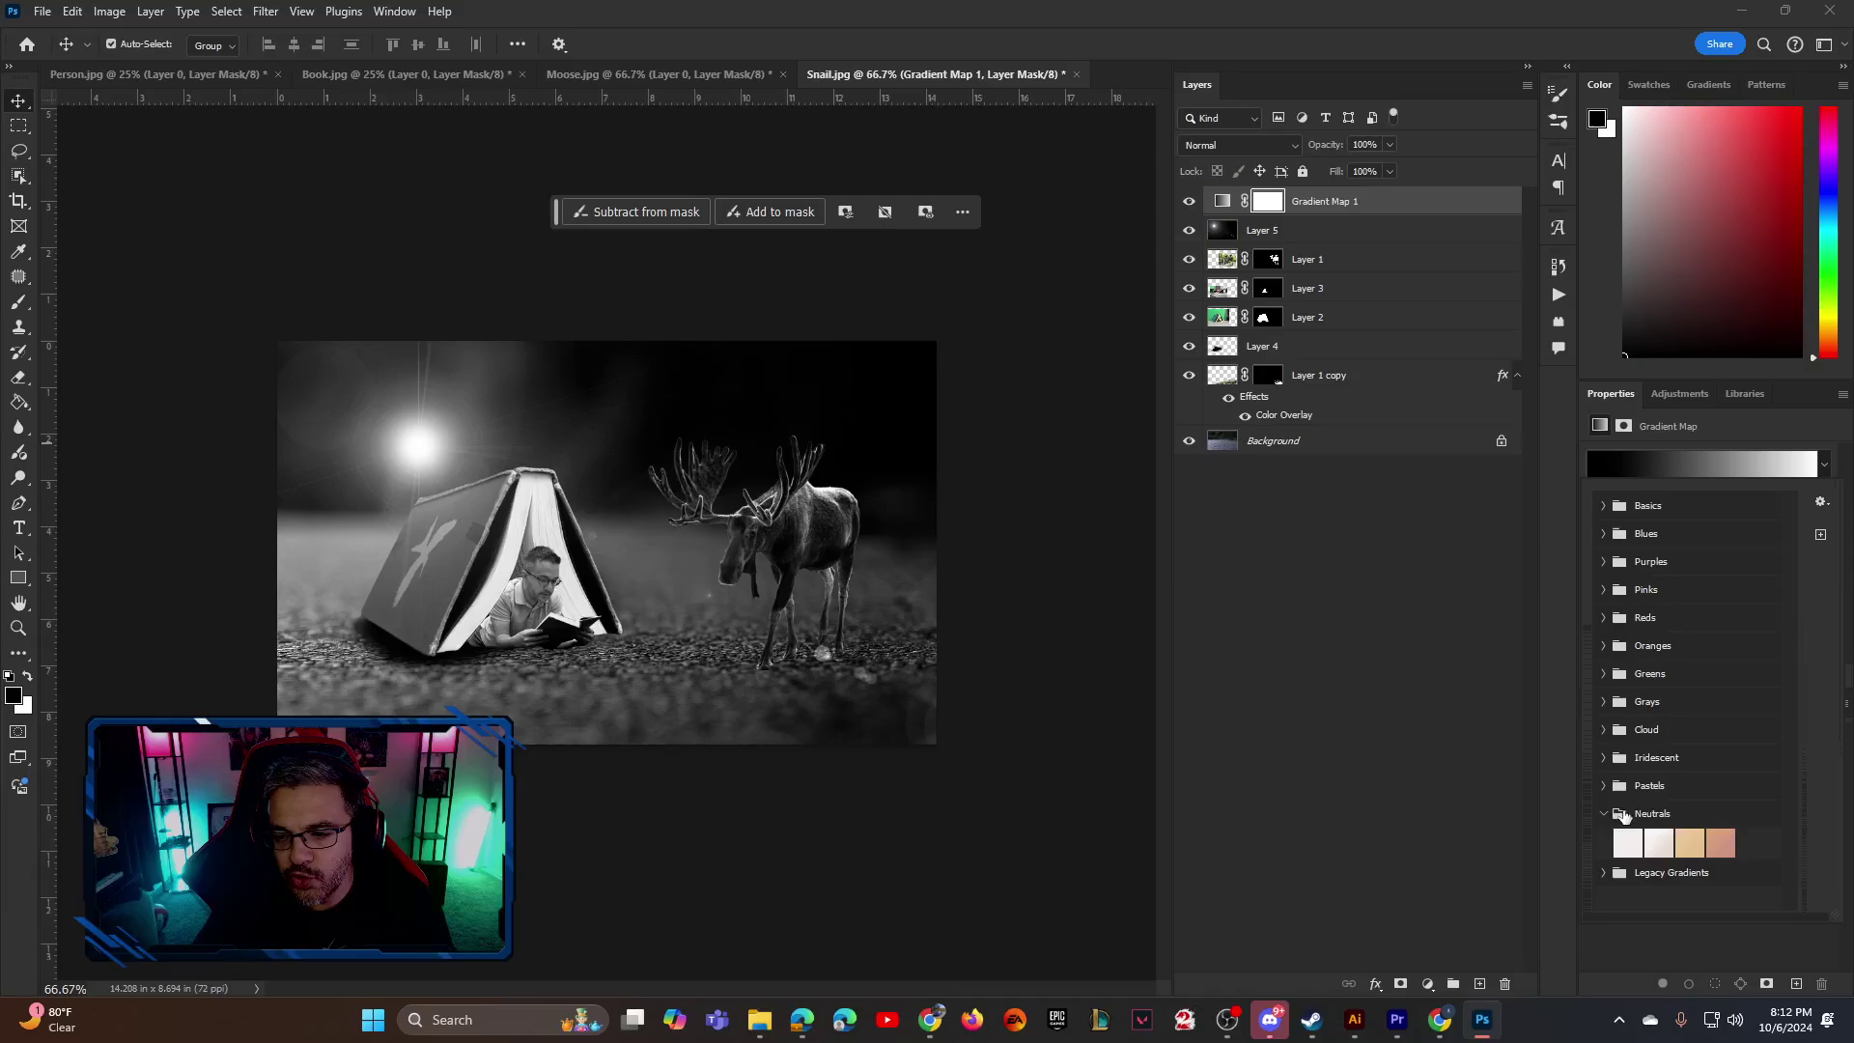
{"action": "left_click", "coordinate": [1697, 848]}
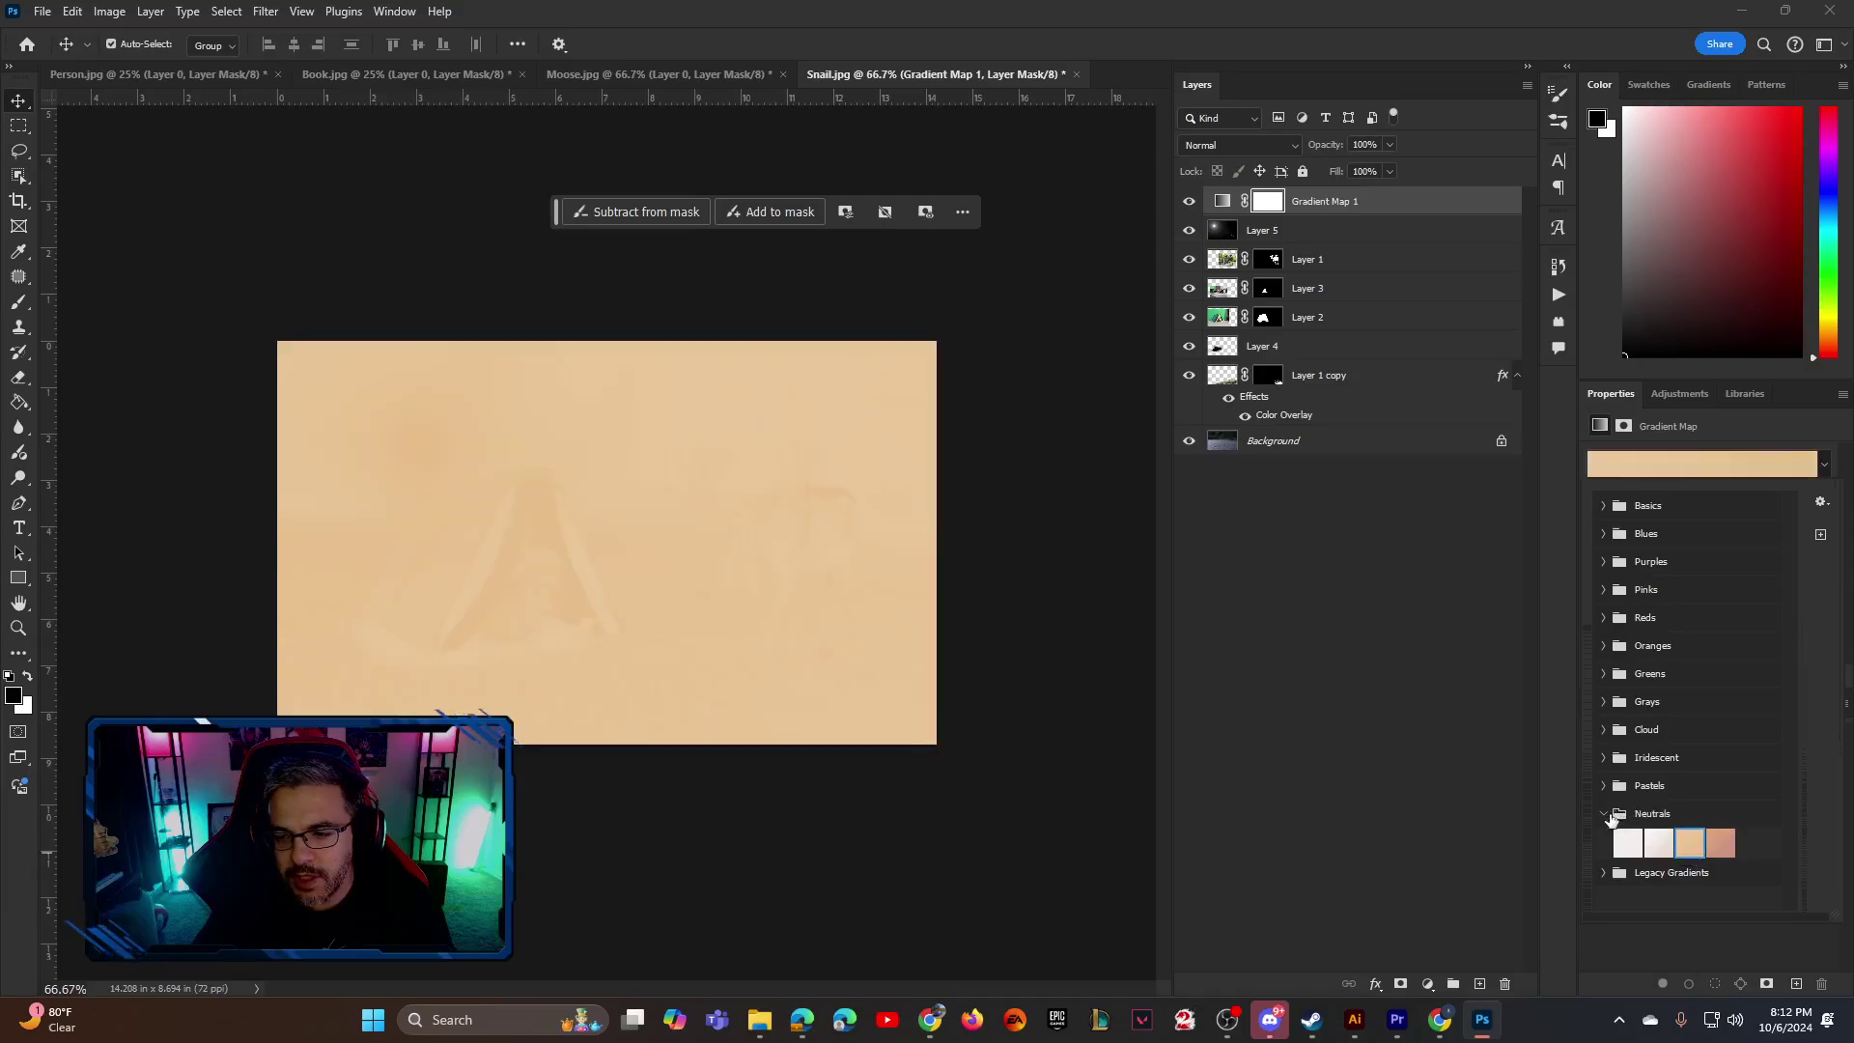
{"action": "left_click", "coordinate": [1607, 814]}
{"action": "left_click", "coordinate": [1605, 703]}
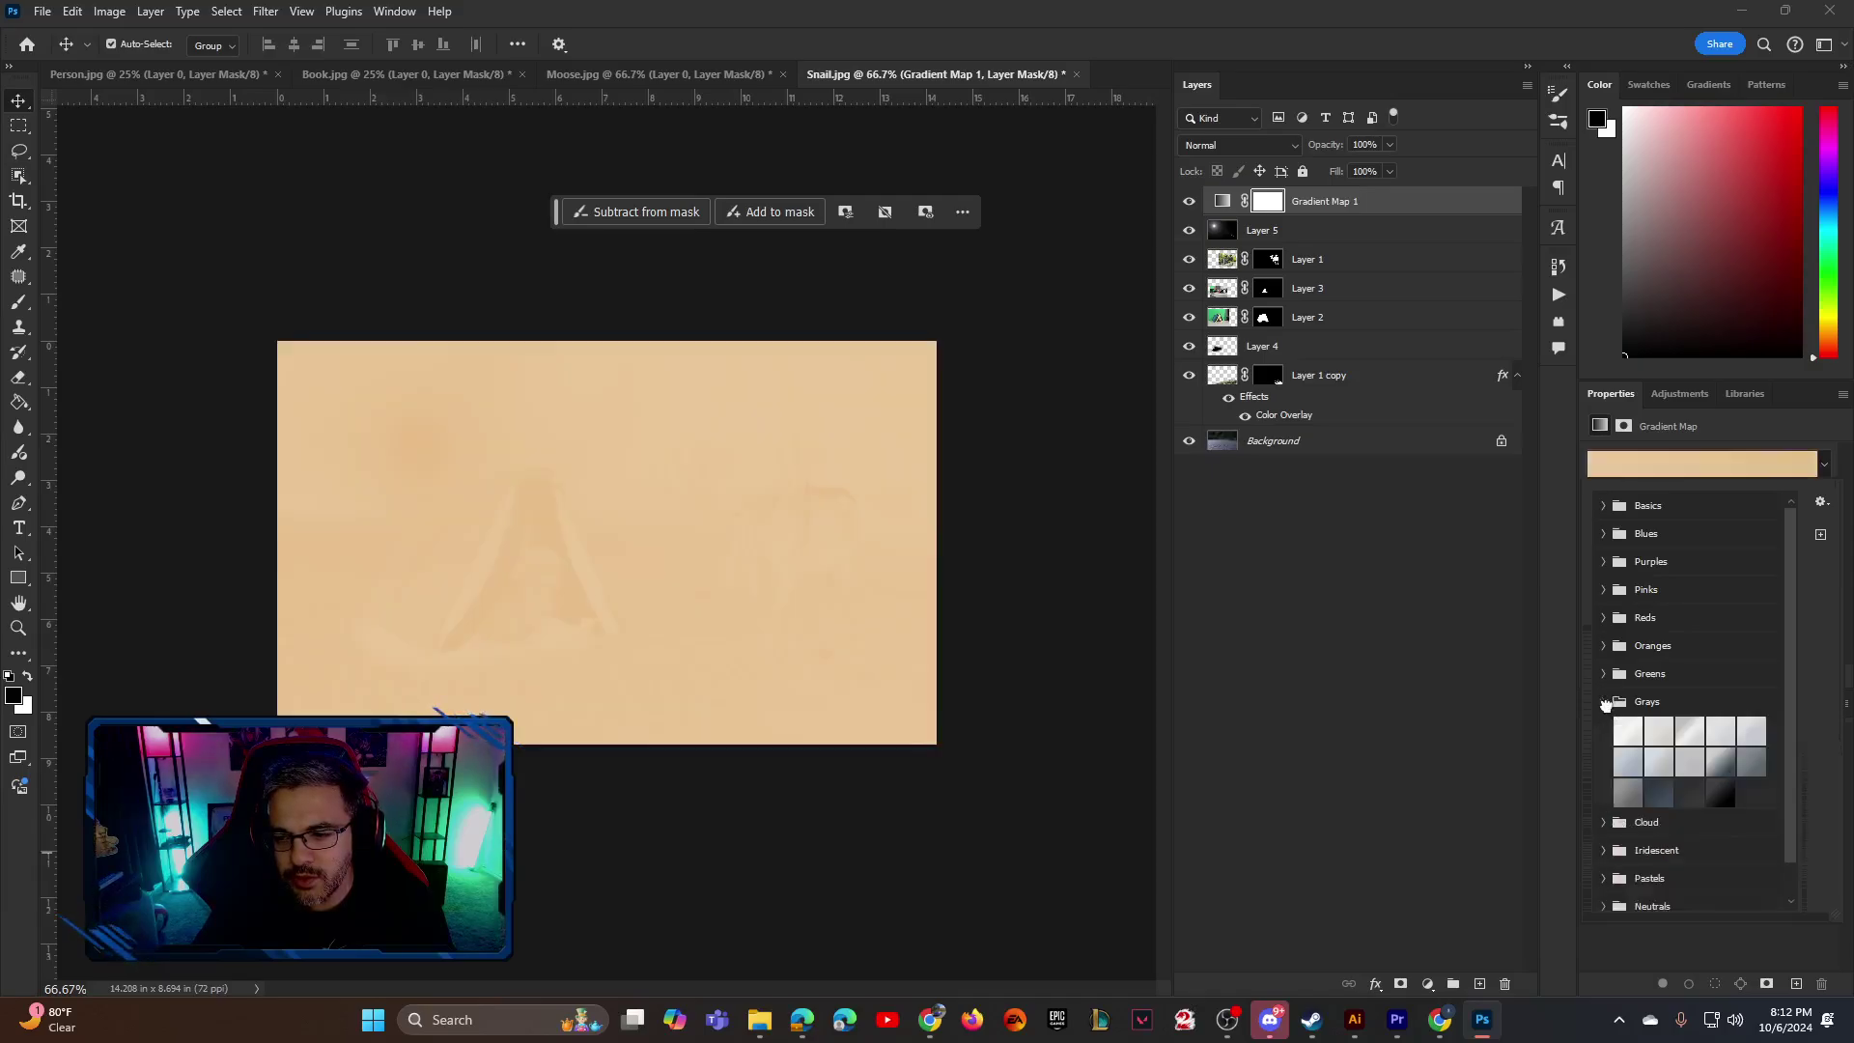
{"action": "left_click", "coordinate": [1660, 794]}
{"action": "left_click", "coordinate": [1657, 764]}
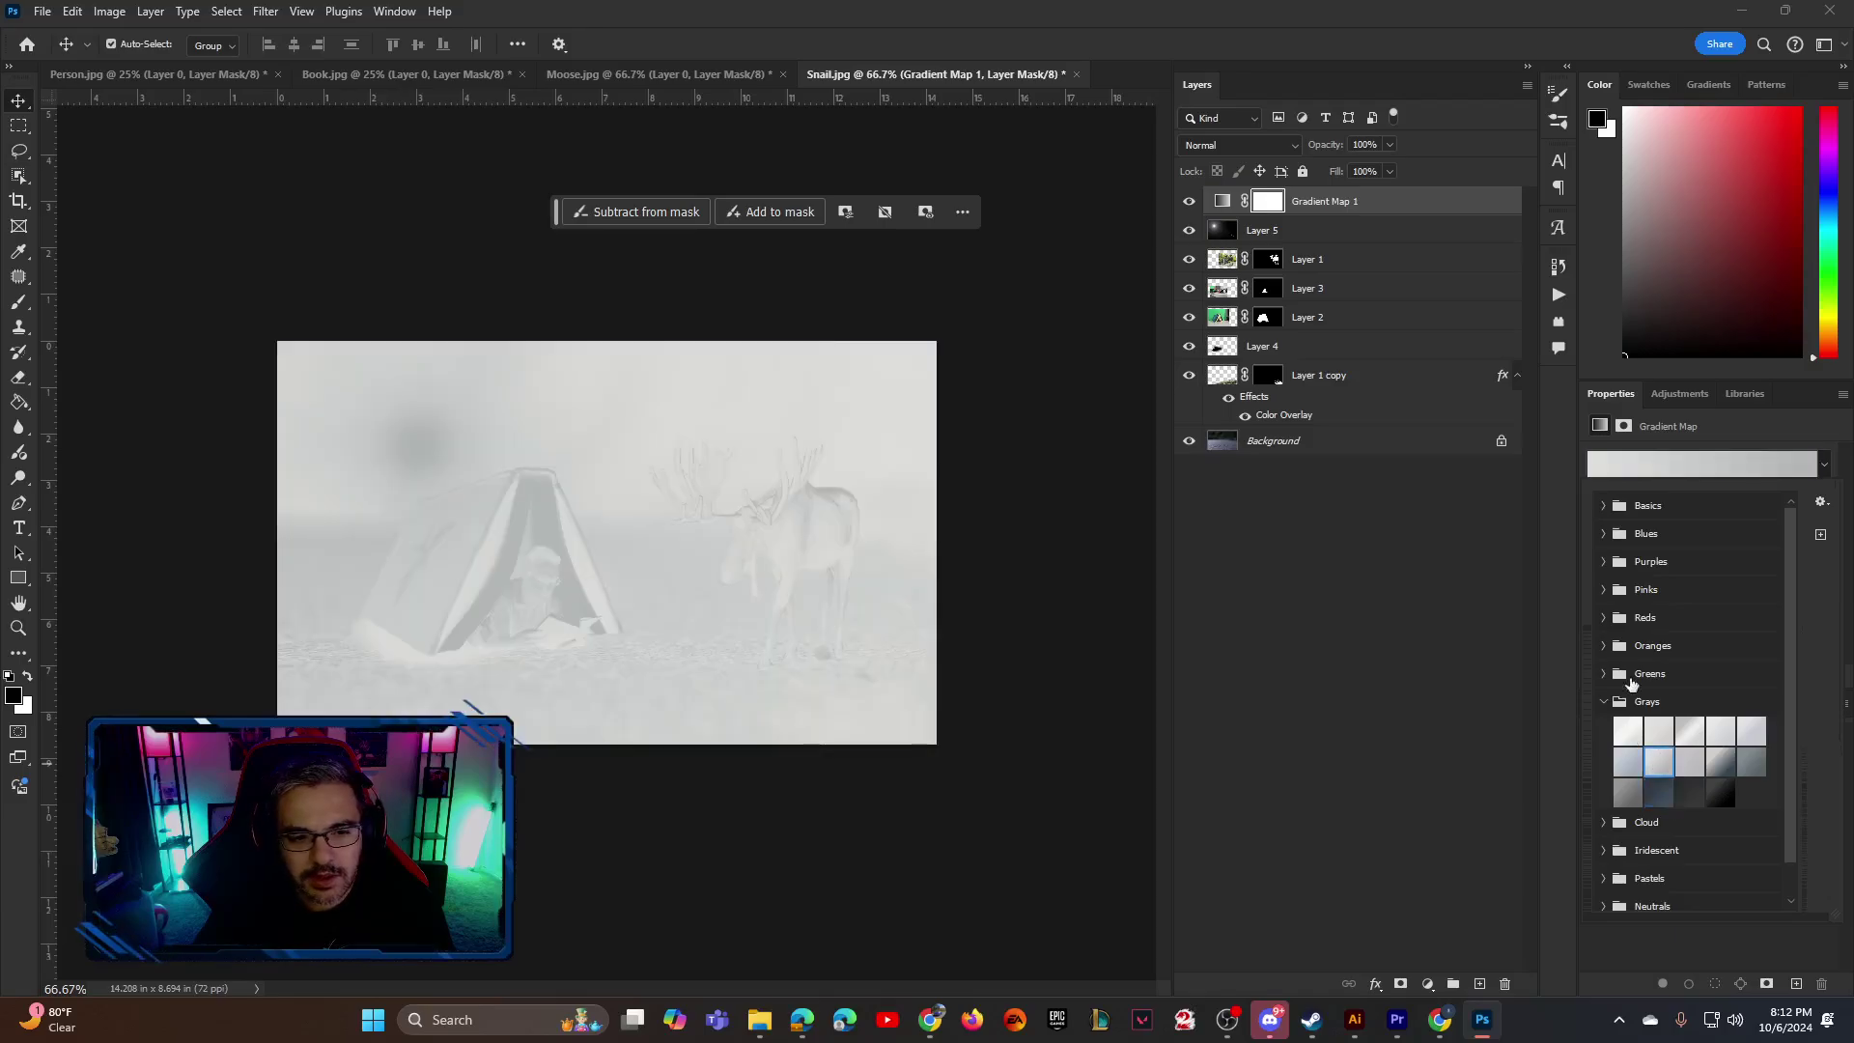
Compare several Blues presets on the gradient map and apply the deep blue to bright cyan gradient
{"action": "left_click", "coordinate": [1604, 534]}
{"action": "left_click", "coordinate": [1650, 637]}
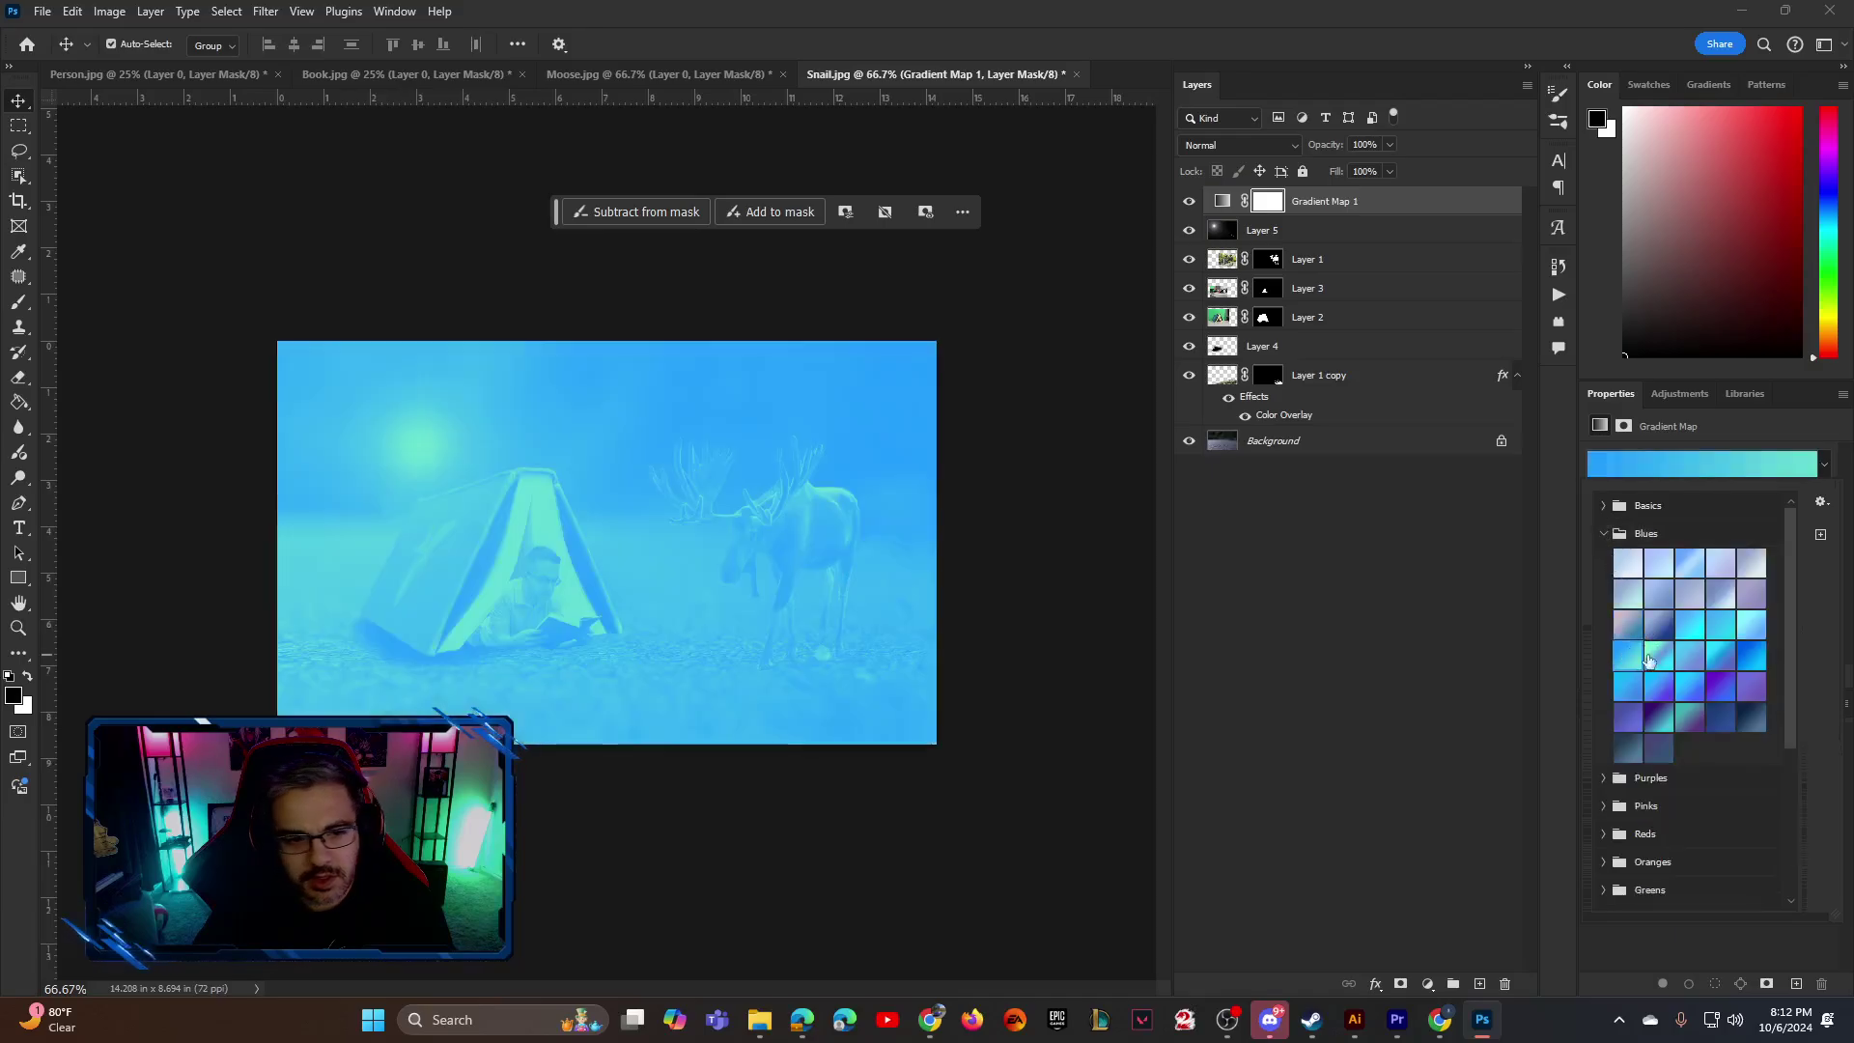
{"action": "left_click", "coordinate": [1653, 660]}
{"action": "left_click", "coordinate": [1706, 634]}
{"action": "left_click", "coordinate": [1705, 623]}
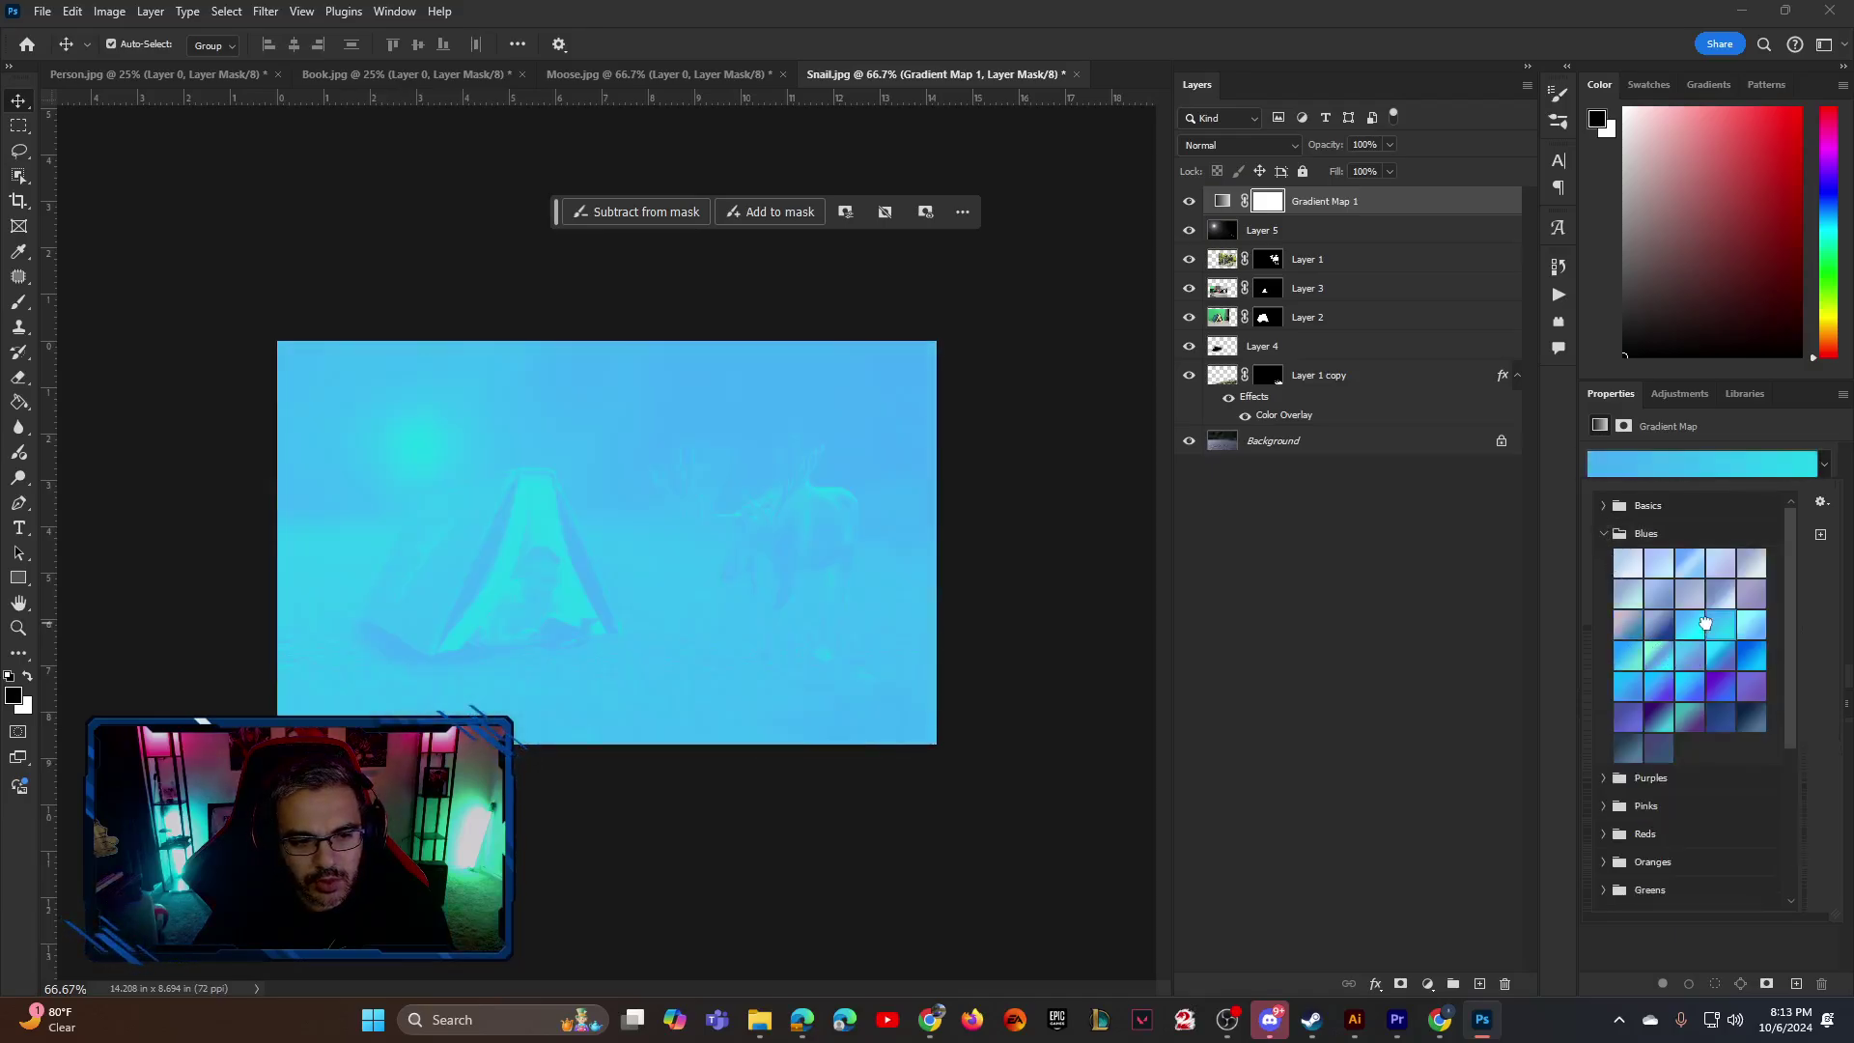
{"action": "left_click", "coordinate": [1743, 661]}
{"action": "left_click", "coordinate": [1723, 659]}
{"action": "left_click", "coordinate": [1699, 664]}
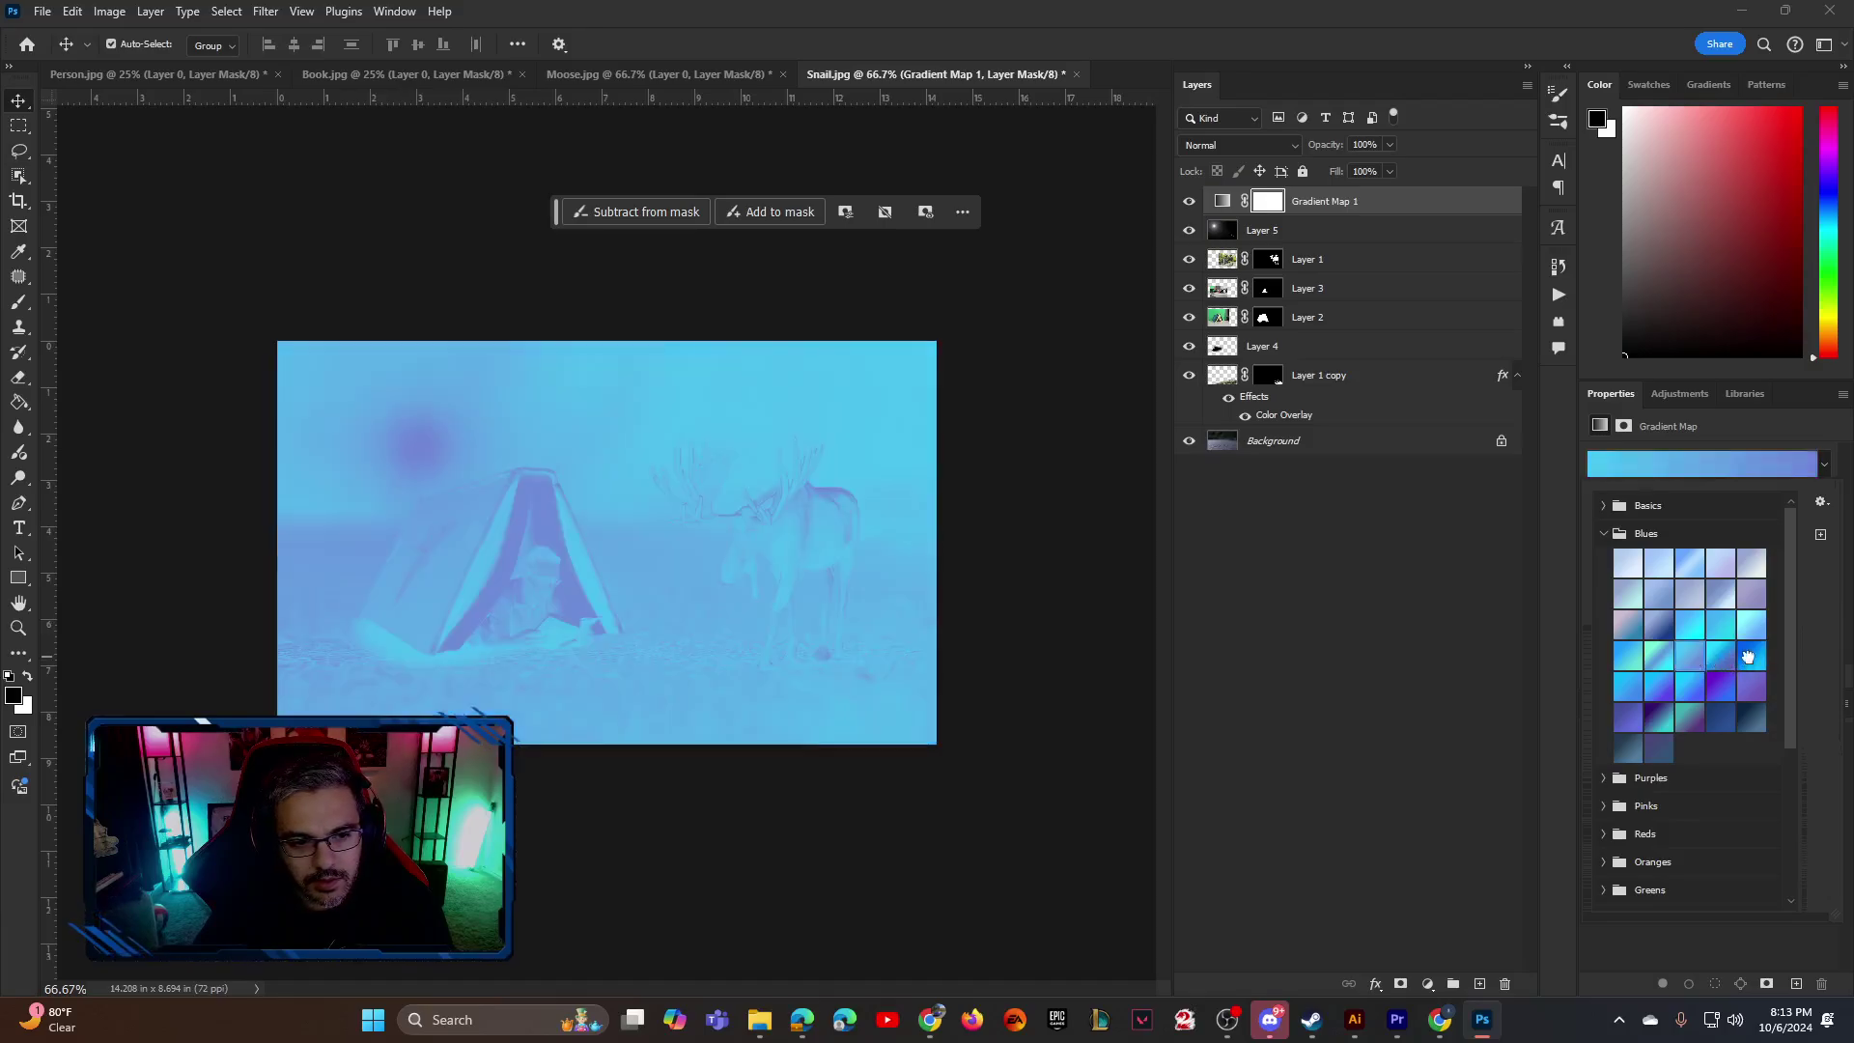
{"action": "left_click", "coordinate": [1747, 658]}
{"action": "left_click", "coordinate": [1738, 427]}
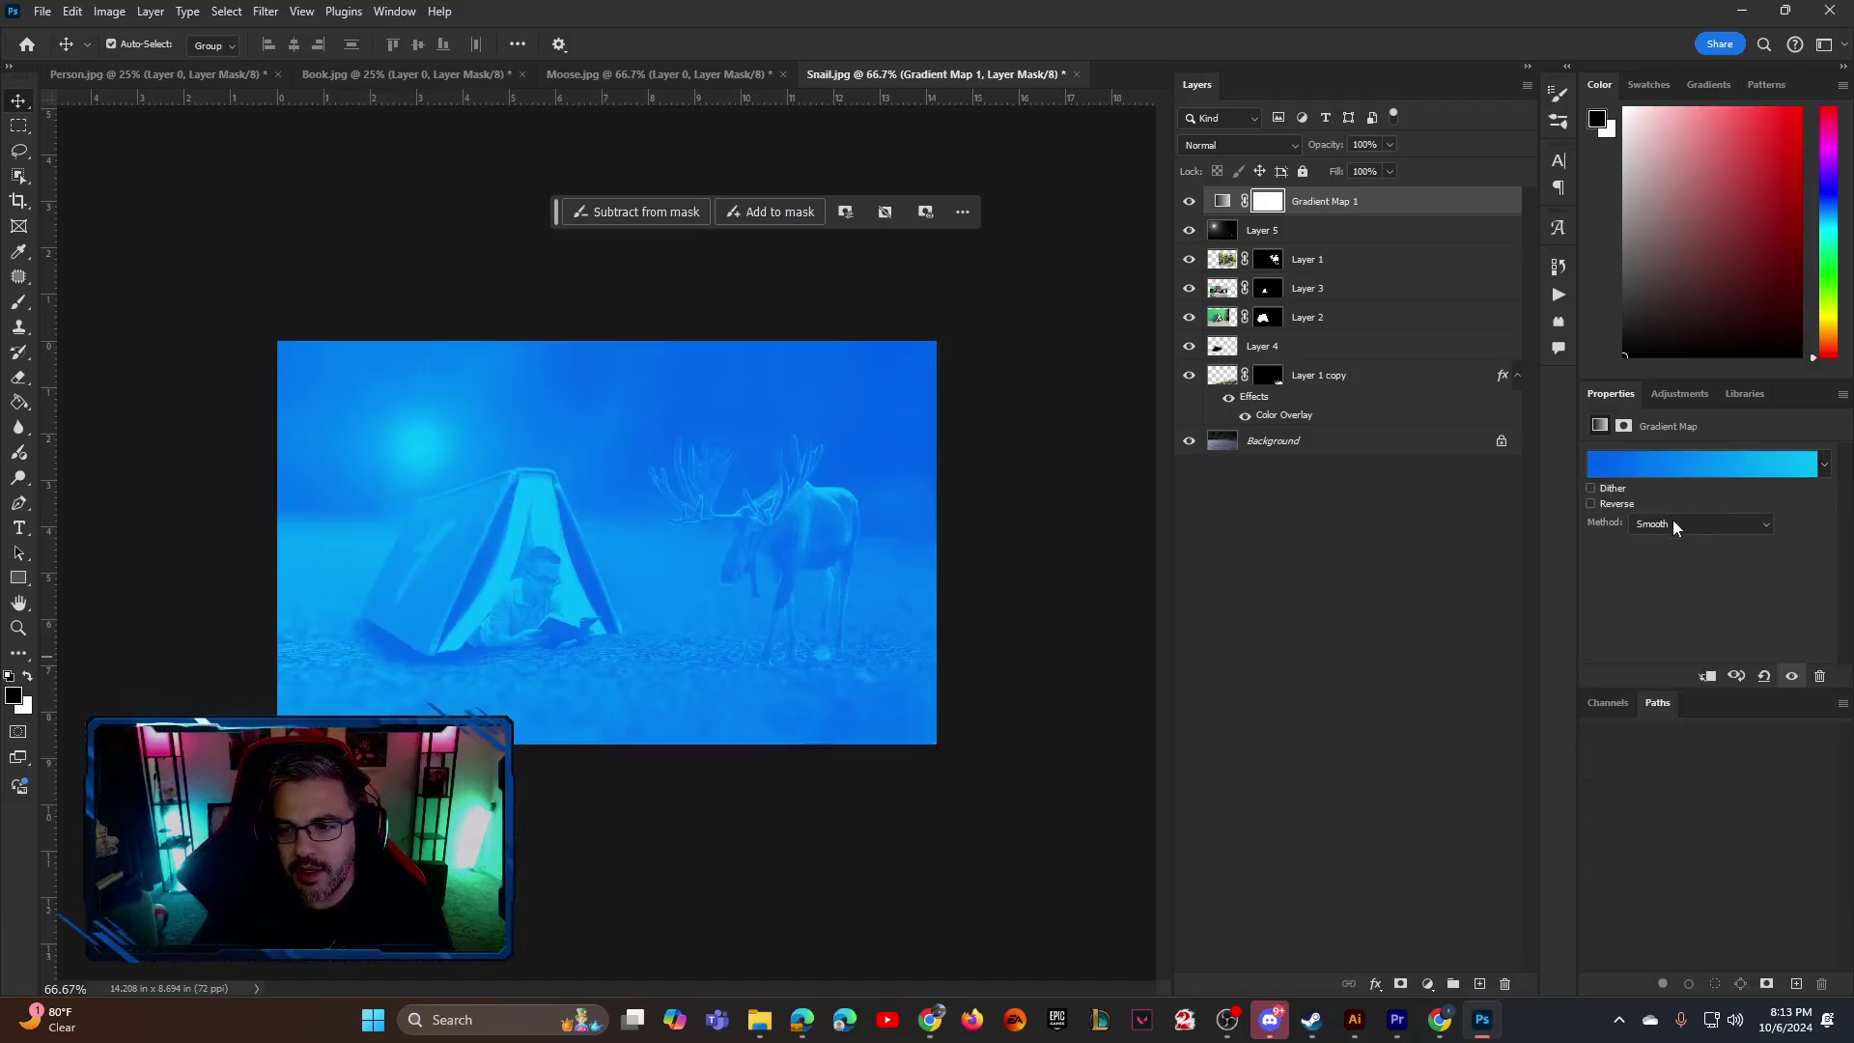
Set the Gradient Map 1 layer's blend mode to Soft Light
{"action": "left_click", "coordinate": [1245, 146]}
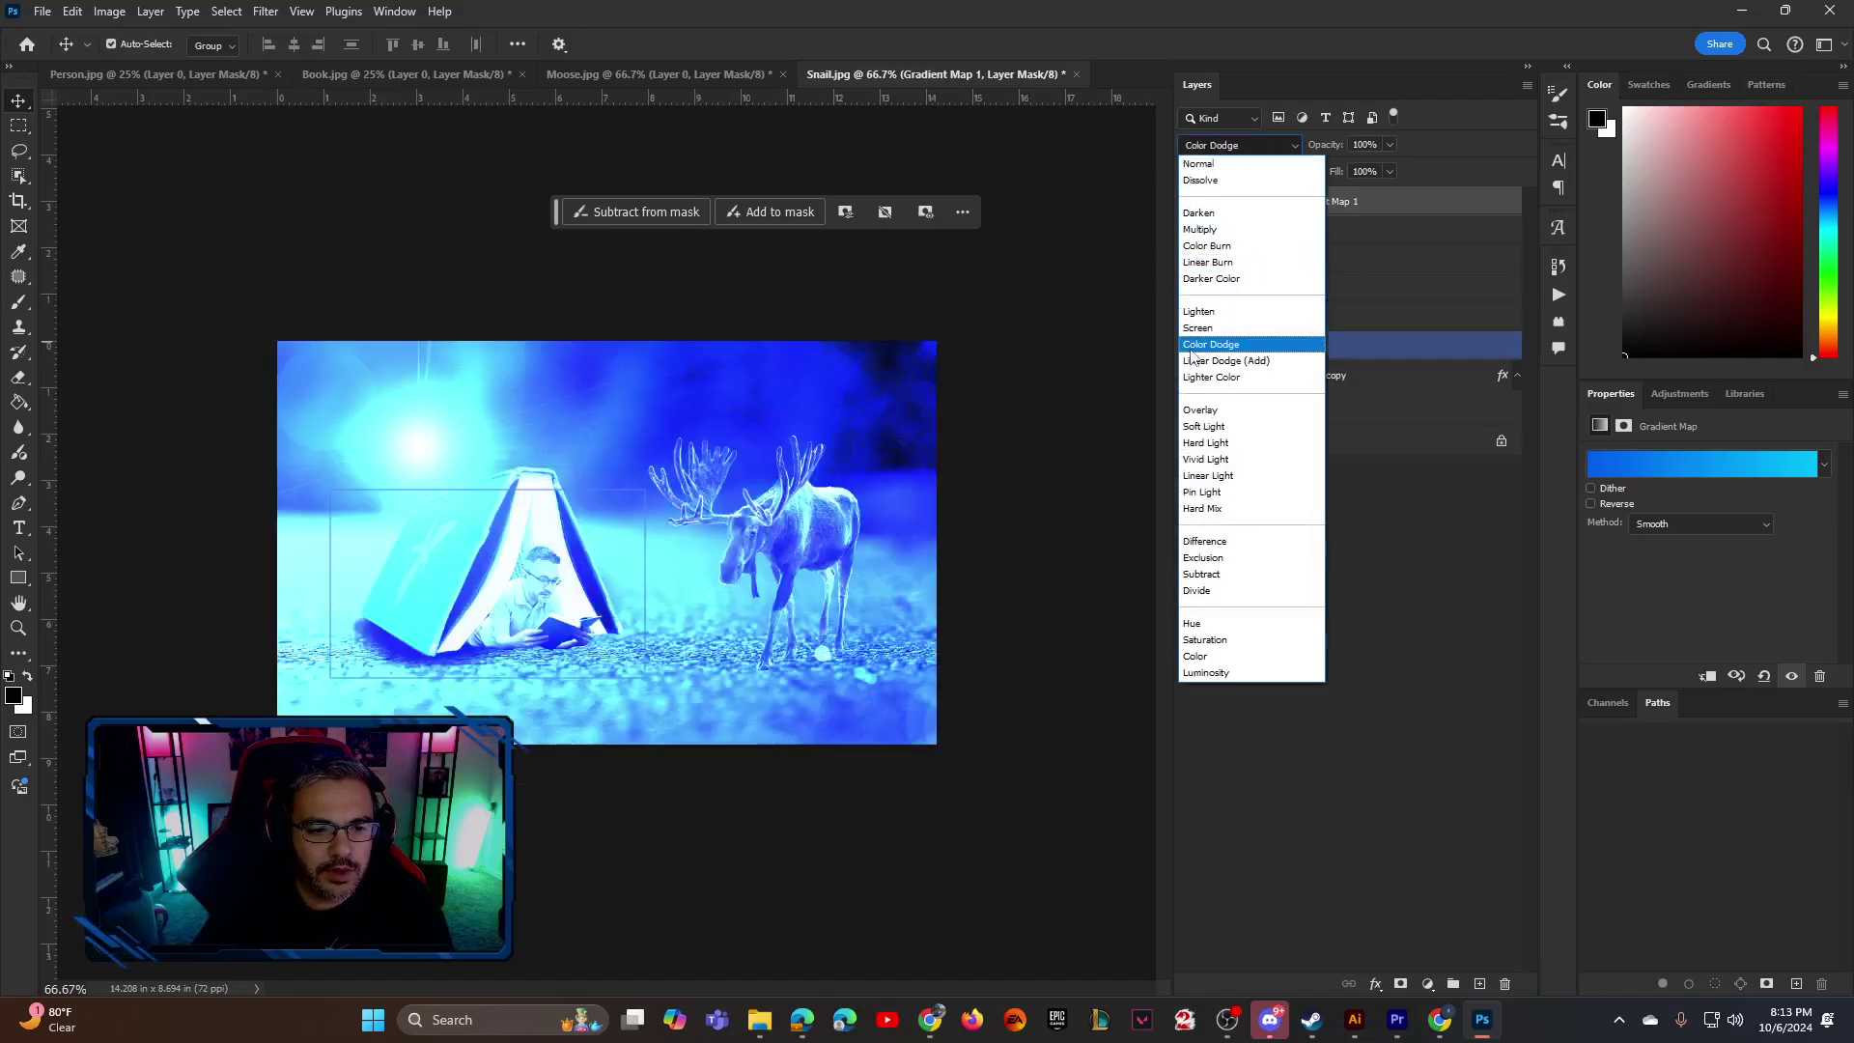
{"action": "left_click", "coordinate": [1197, 425]}
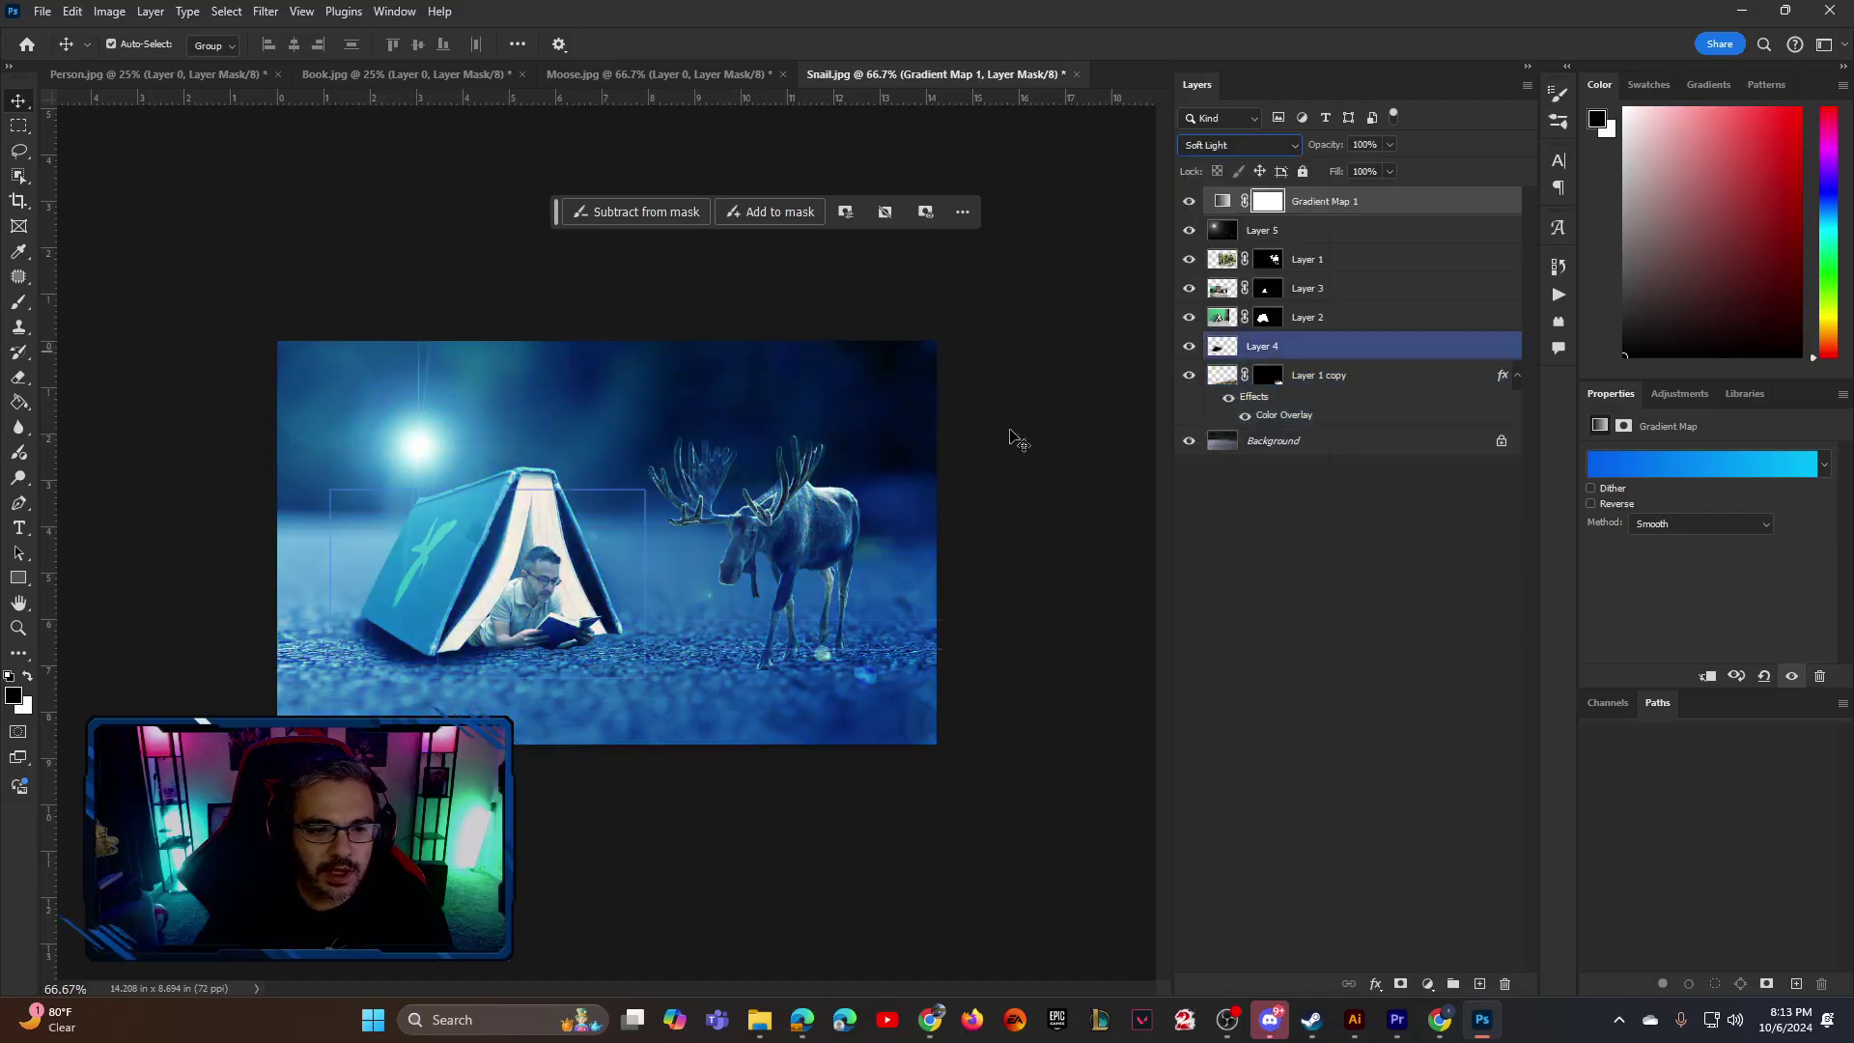
{"action": "key", "text": "ctrl+bracketright"}
{"action": "key", "text": "ctrl+bracketright"}
{"action": "key", "text": "ctrl+bracketright"}
{"action": "key", "text": "ctrl+bracketright"}
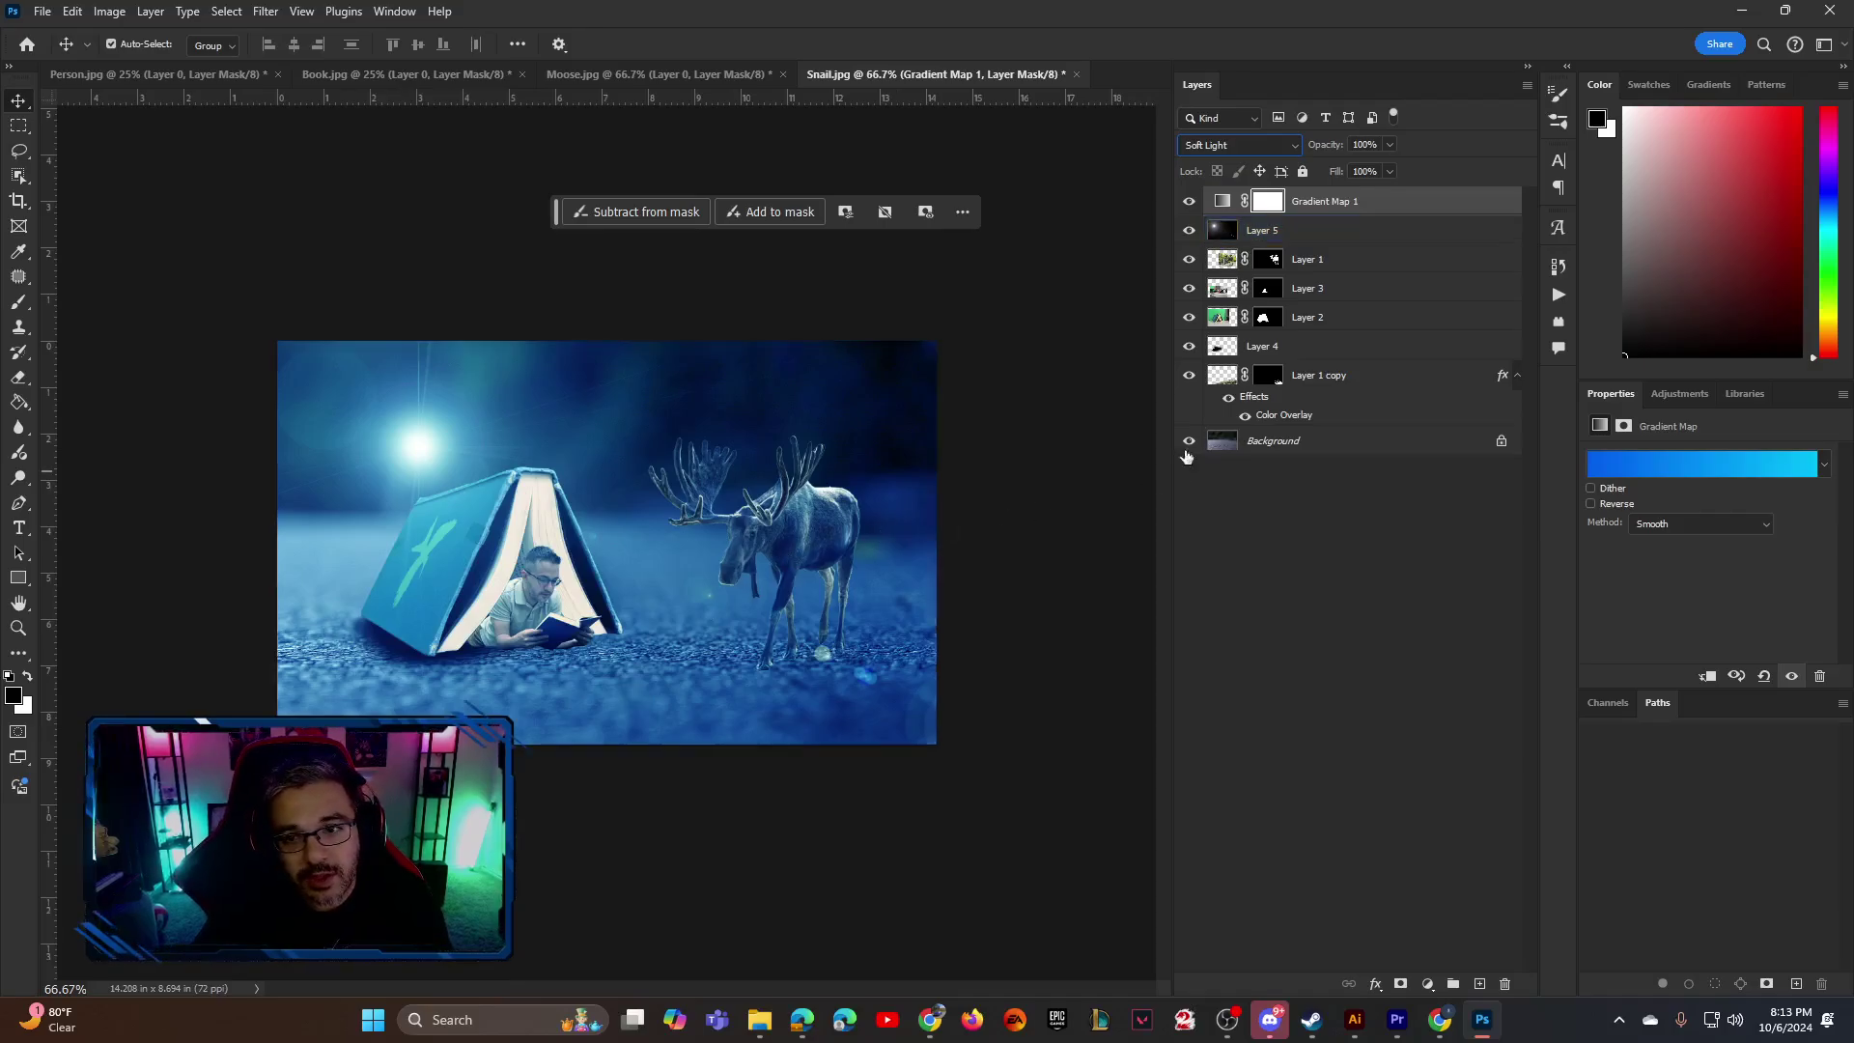
Lower the opacity of the Gradient Map 1 layer to 30%
{"action": "left_click", "coordinate": [1309, 288]}
{"action": "left_click", "coordinate": [1308, 259]}
{"action": "left_click", "coordinate": [1323, 201]}
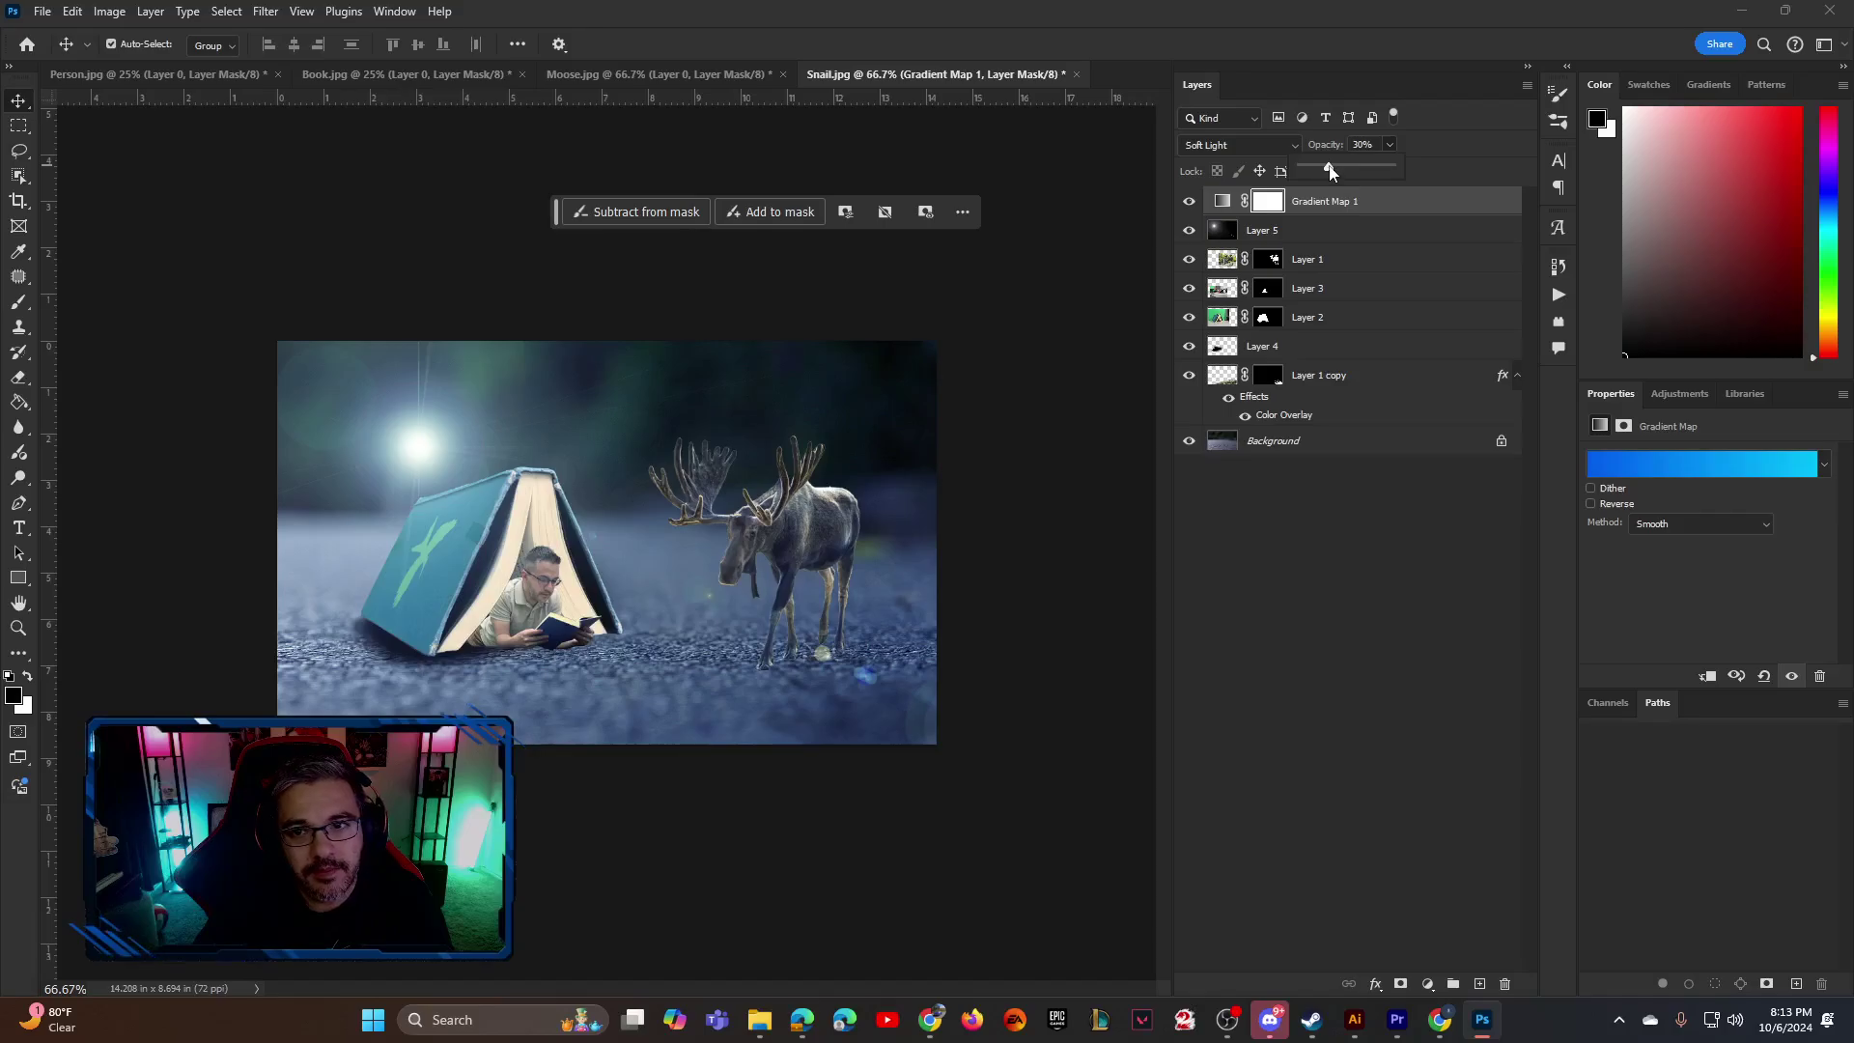
Compare the composite with and without the gradient map by toggling that layer's visibility, leaving it shown
{"action": "left_click", "coordinate": [1189, 201]}
{"action": "left_click", "coordinate": [1189, 201]}
{"action": "left_click", "coordinate": [1189, 200]}
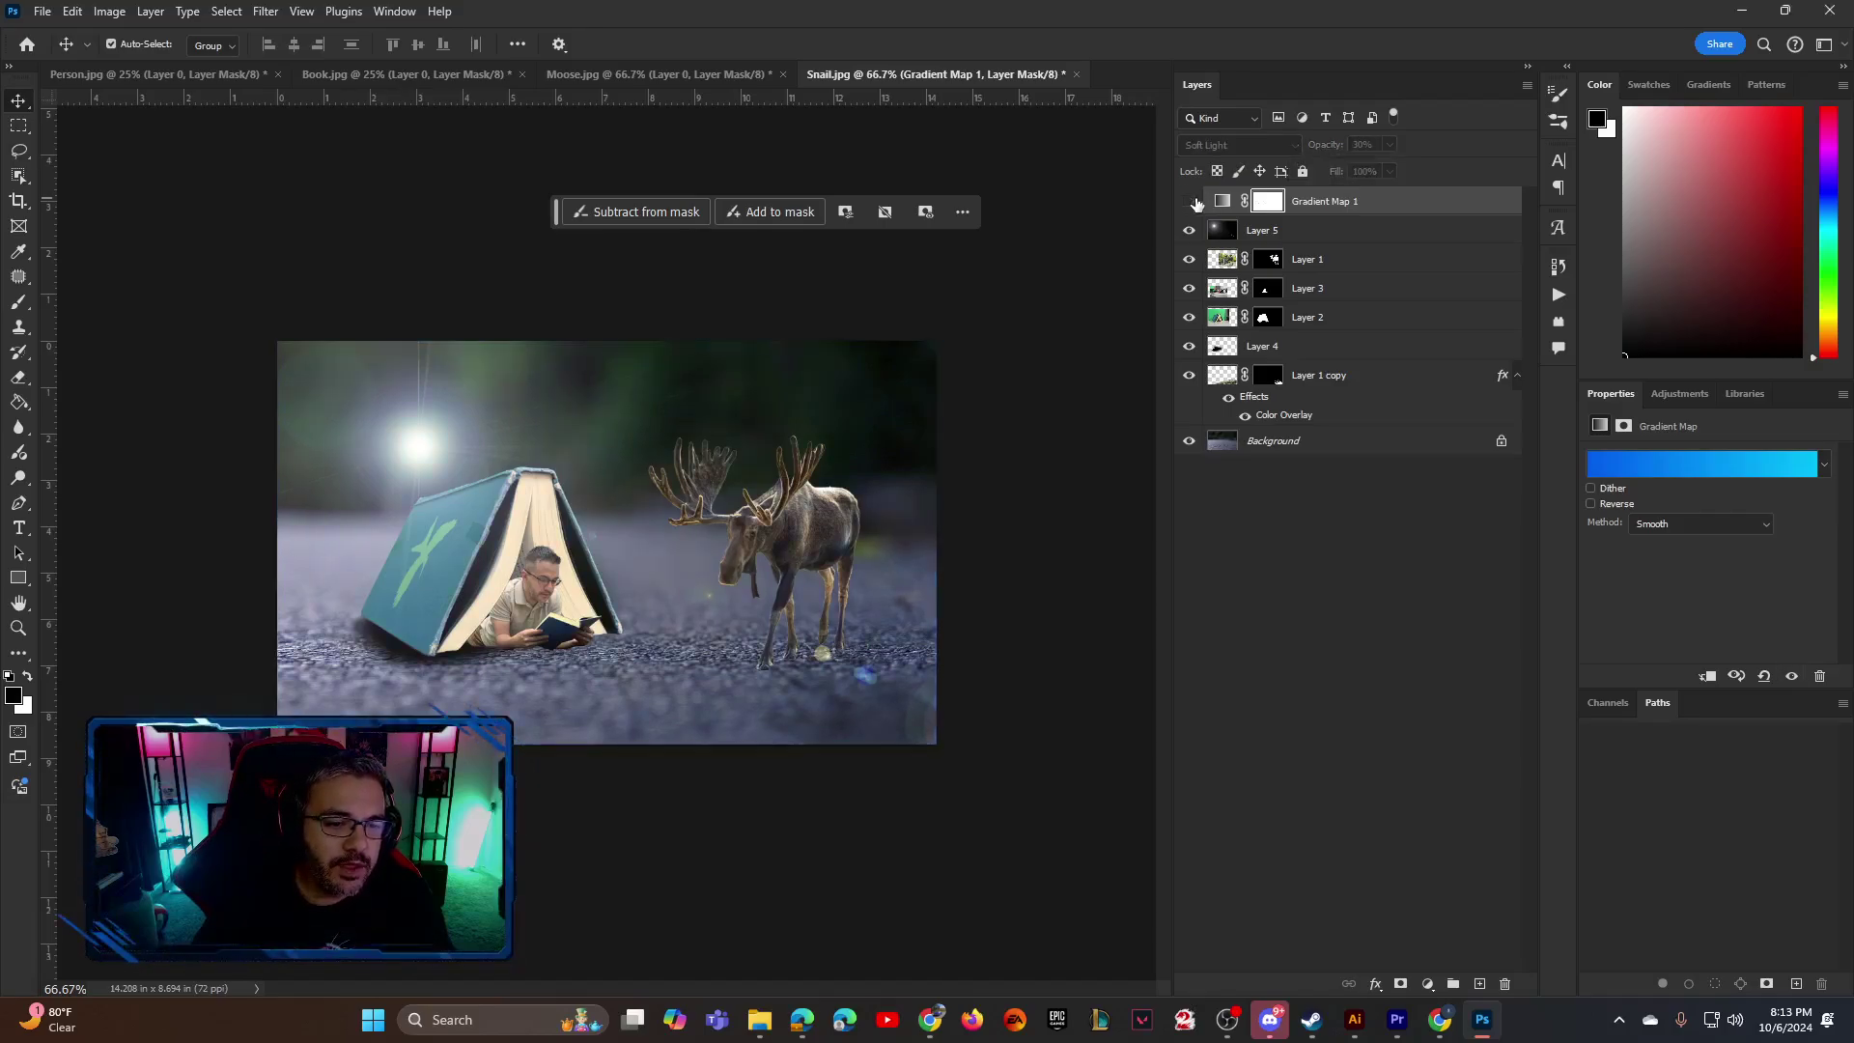
{"action": "left_click", "coordinate": [1195, 202]}
{"action": "left_click", "coordinate": [1188, 203]}
{"action": "left_click", "coordinate": [1189, 202]}
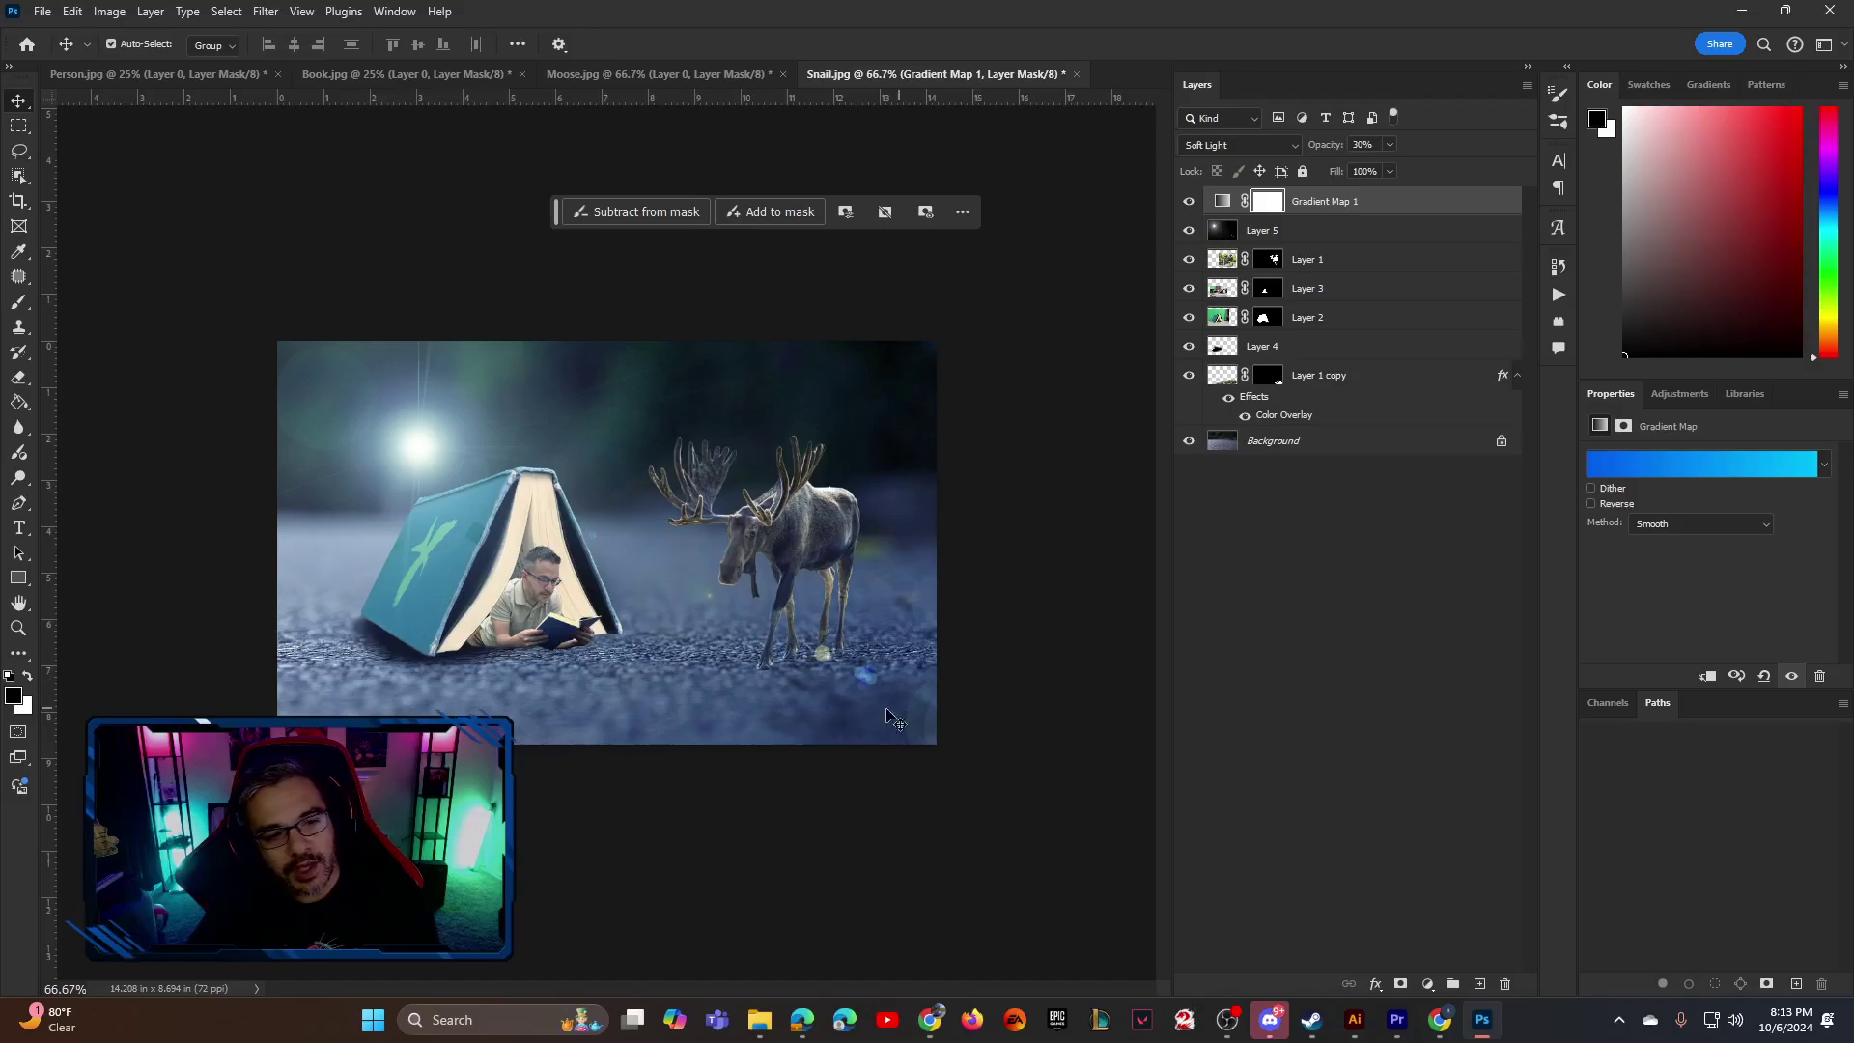
Start saving a copy of the composite in Downloads as a JPEG named Snail copy, and cancel the save
{"action": "left_click", "coordinate": [42, 10]}
{"action": "left_click", "coordinate": [97, 265]}
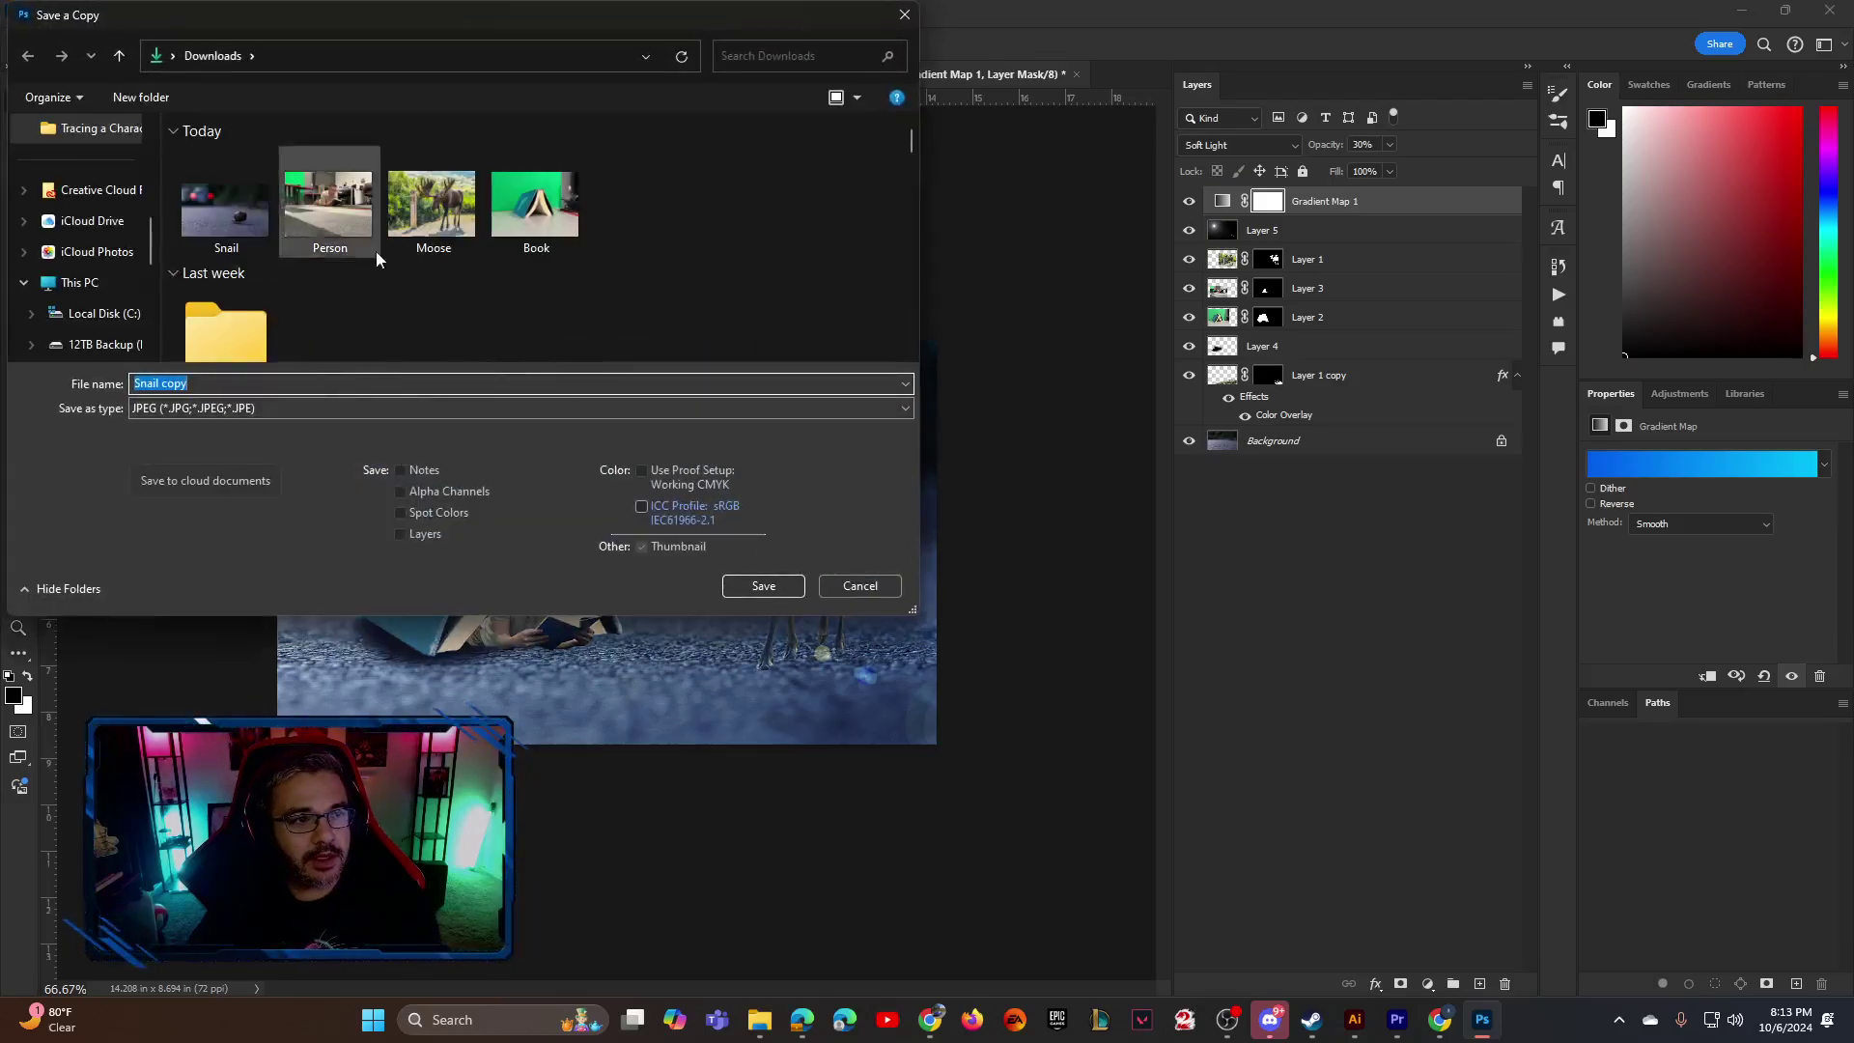
{"action": "left_click", "coordinate": [142, 410]}
{"action": "left_click", "coordinate": [177, 565]}
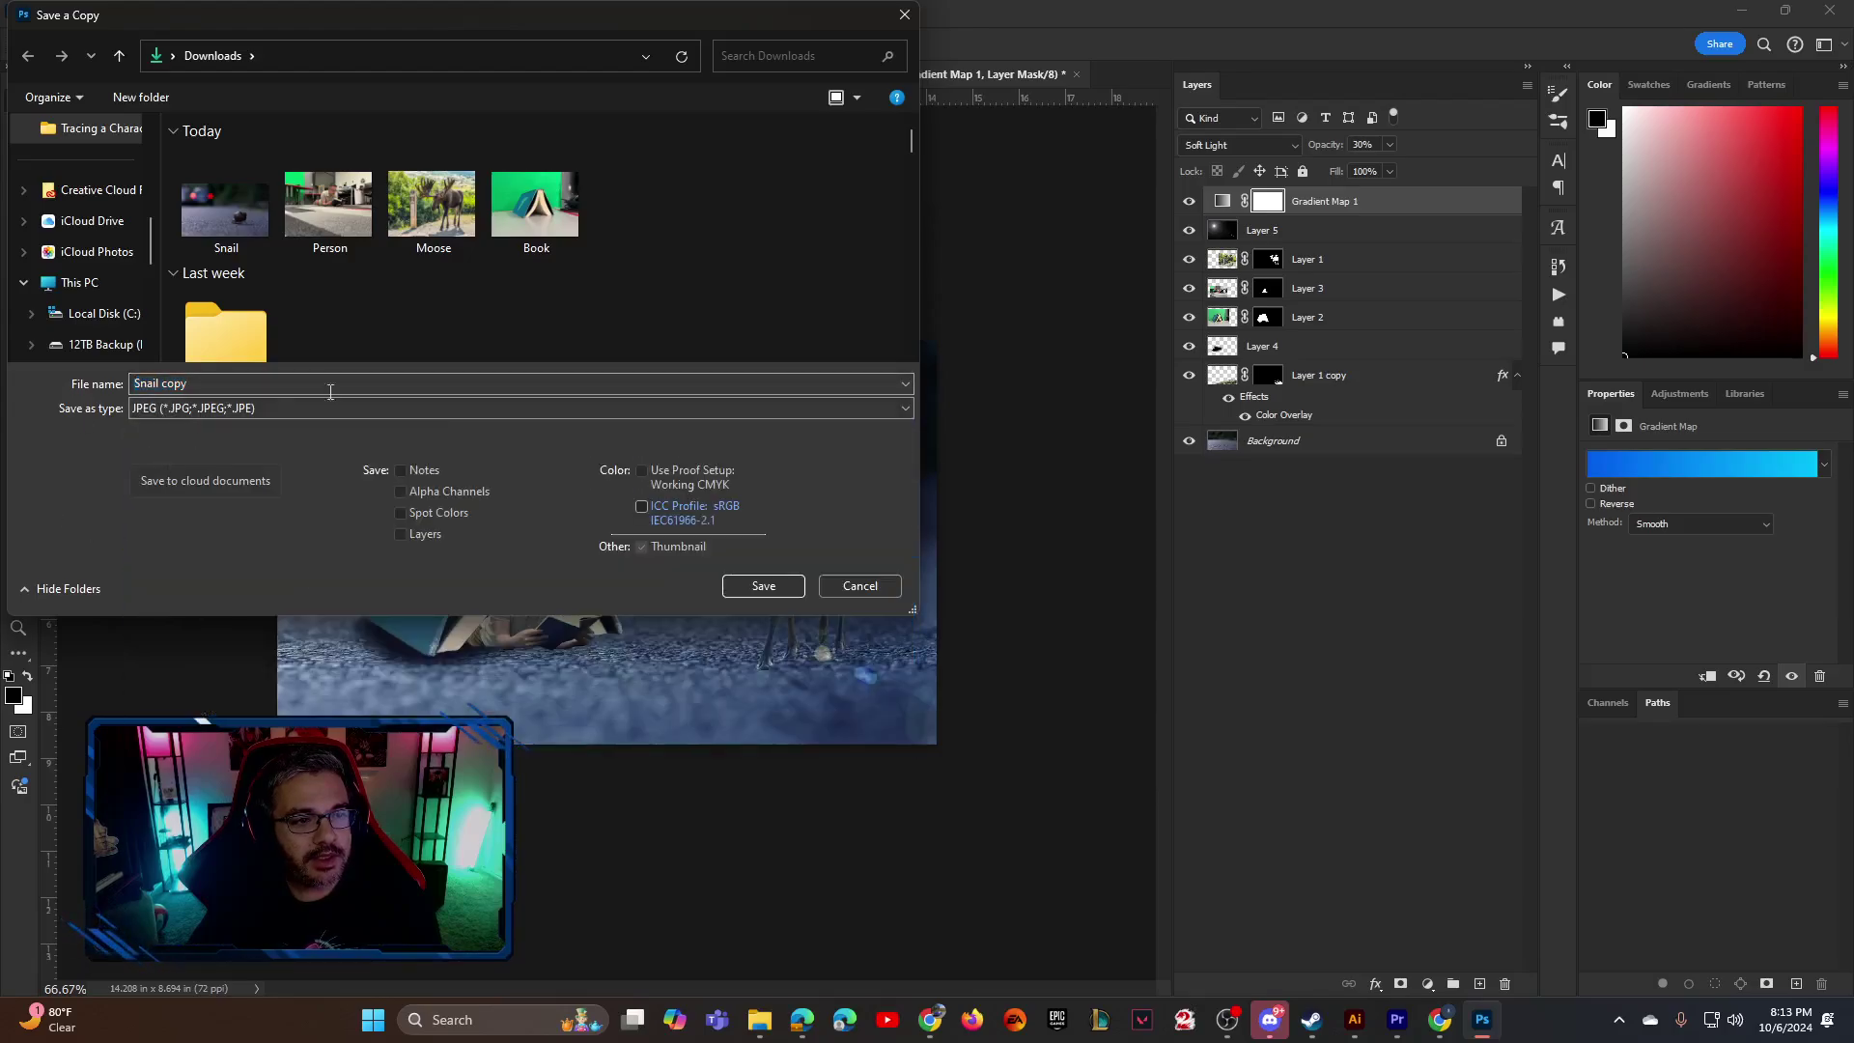
{"action": "left_click", "coordinate": [853, 598]}
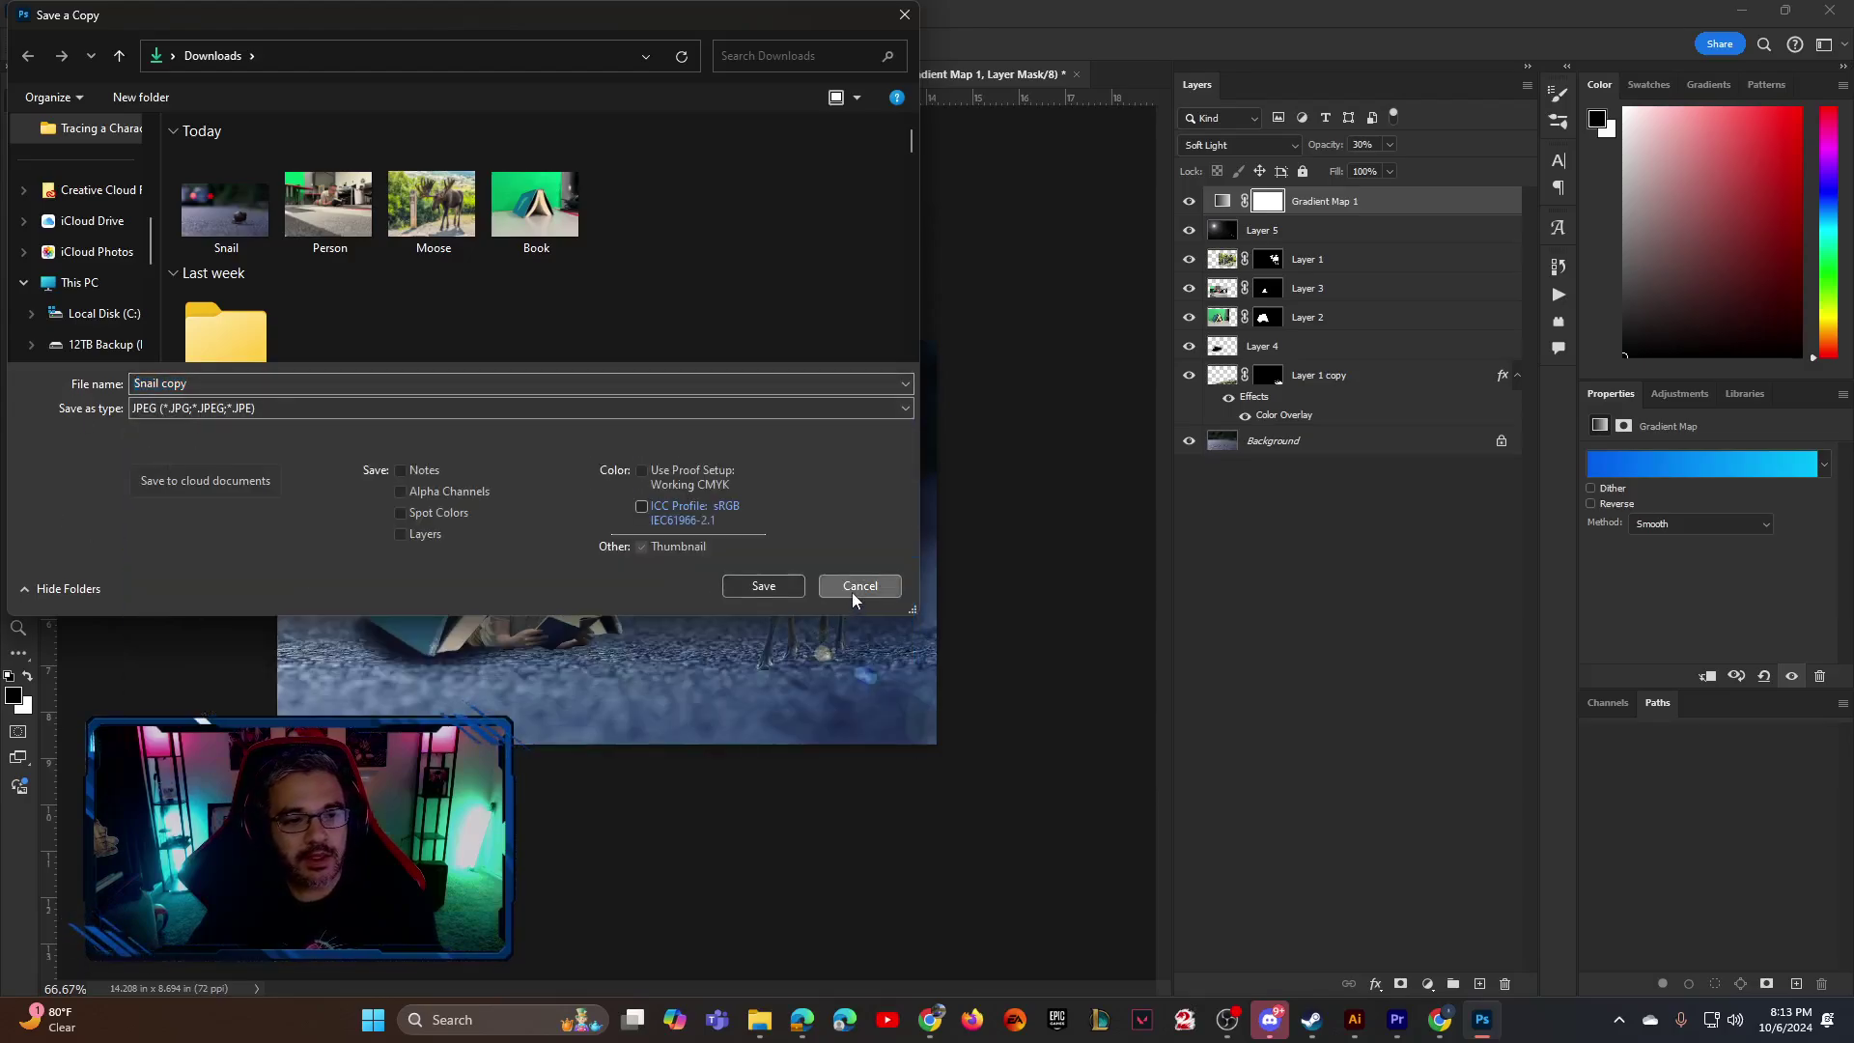